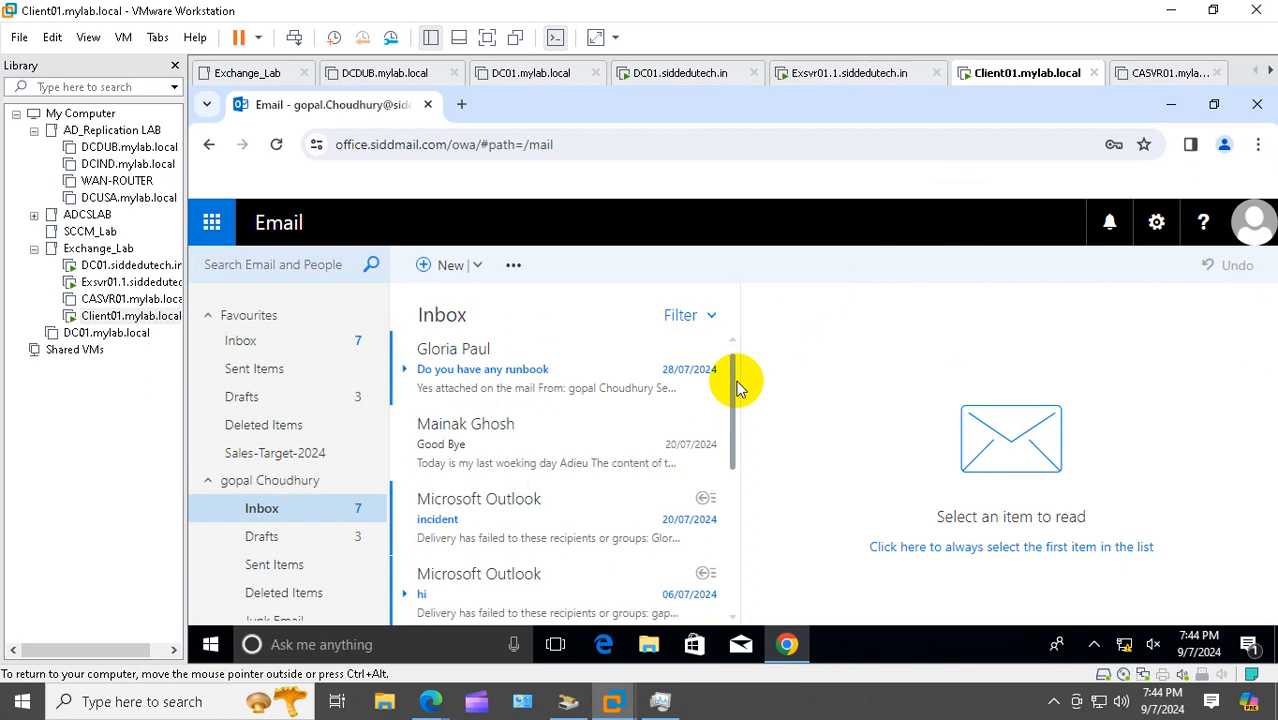
Leave the Outlook on the web inbox and switch to the Exsvr01 Exchange server VM
left_click_drag(736, 378, 776, 608)
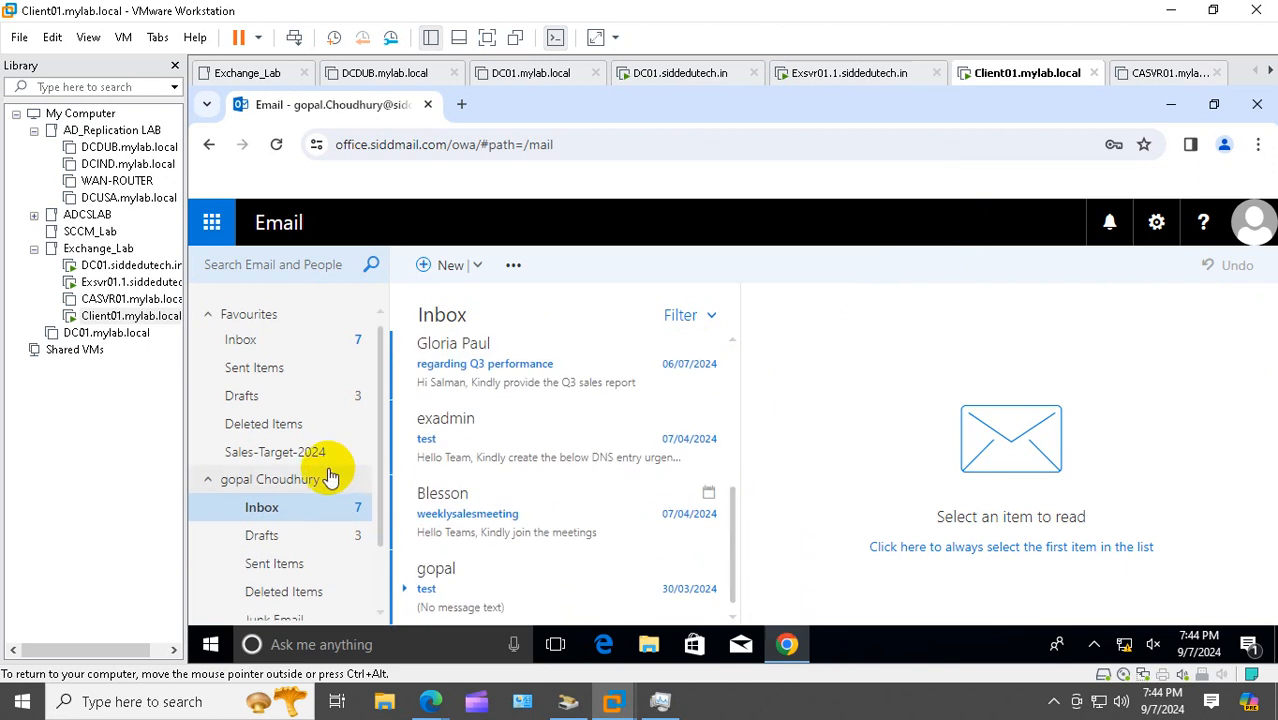
scroll(328, 476, "down", 1)
scroll(336, 474, "up", 1)
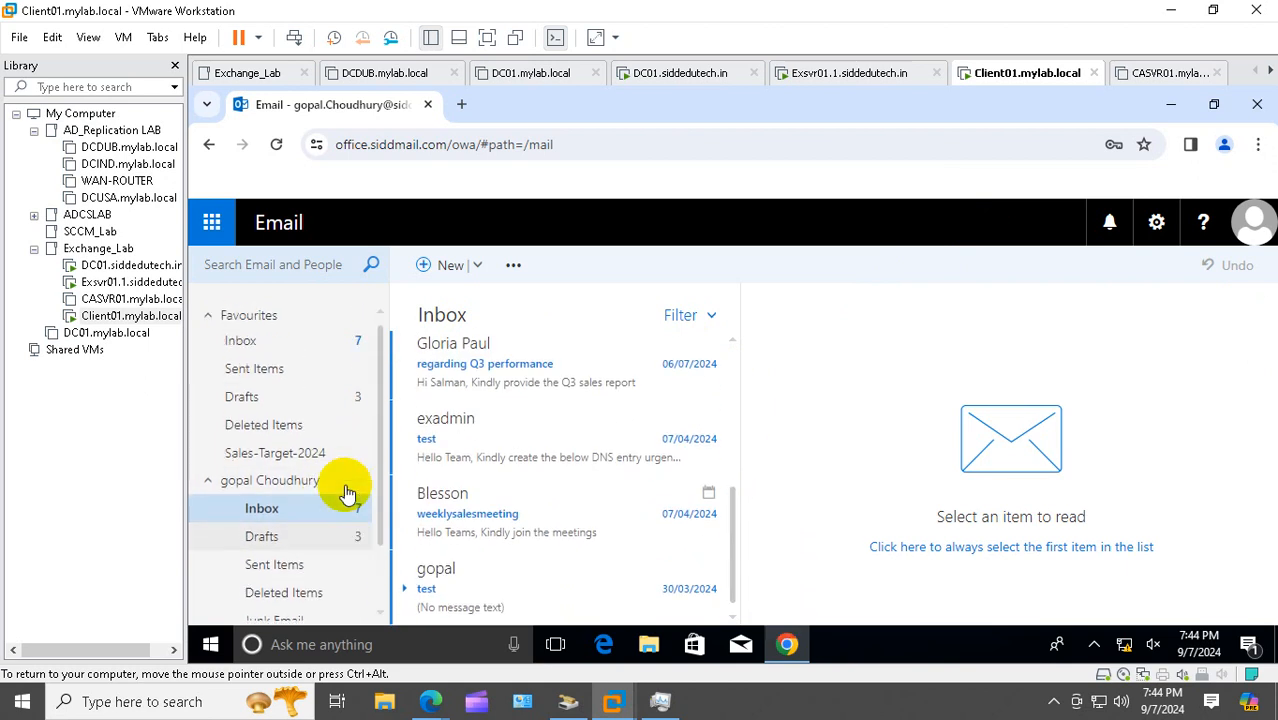
scroll(322, 425, "down", 1)
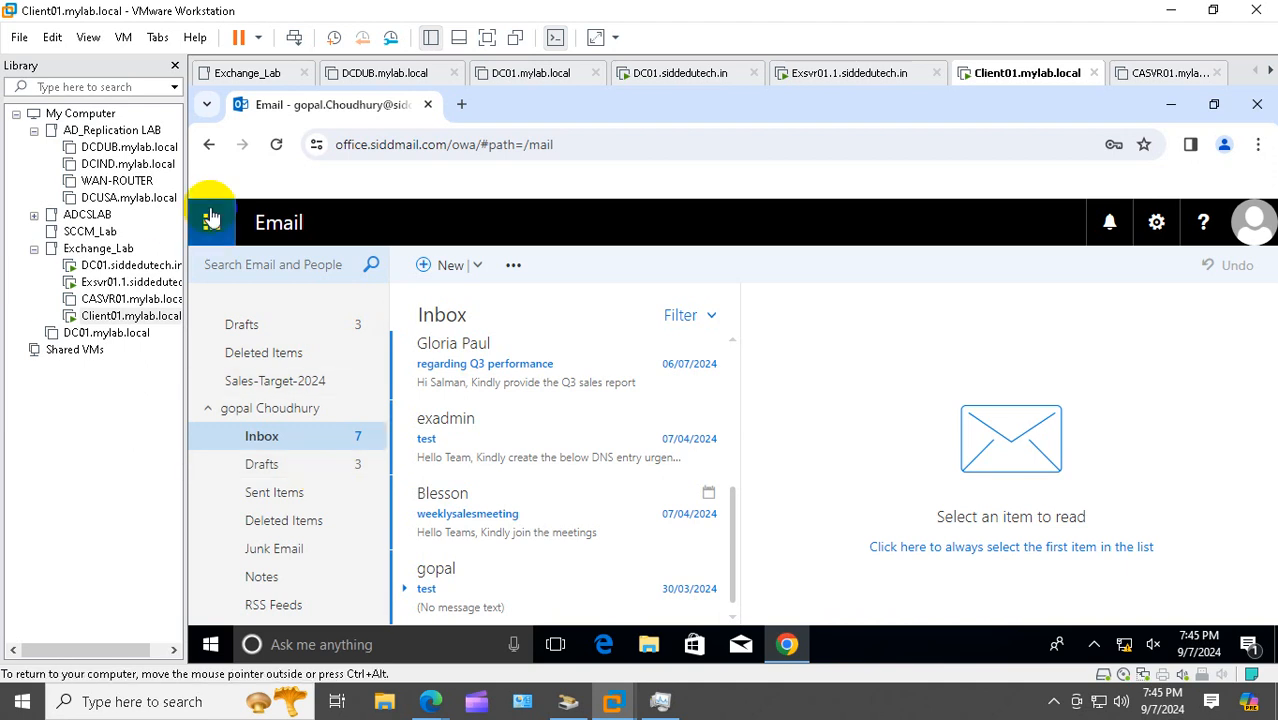
left_click(132, 282)
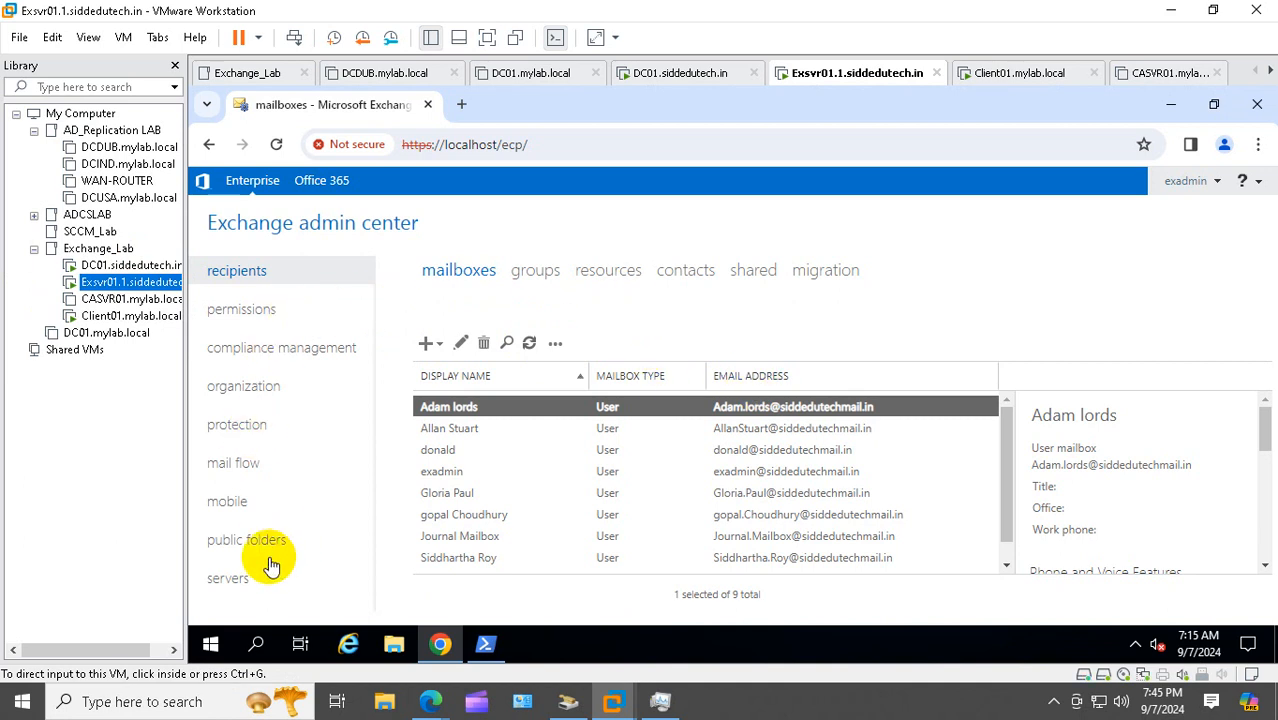
Go to servers > databases, showing DB01, DB02 and DB03 mounted on EXSVR01, and start a new database
left_click(246, 580)
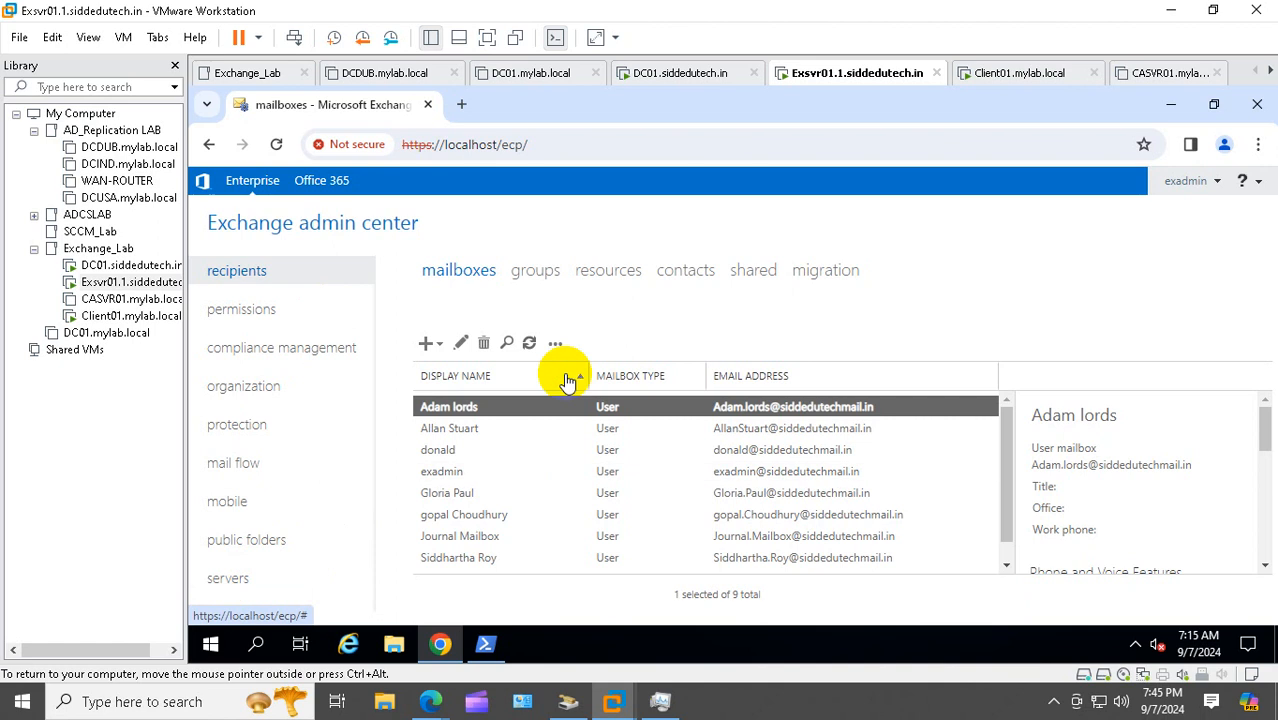
left_click(532, 274)
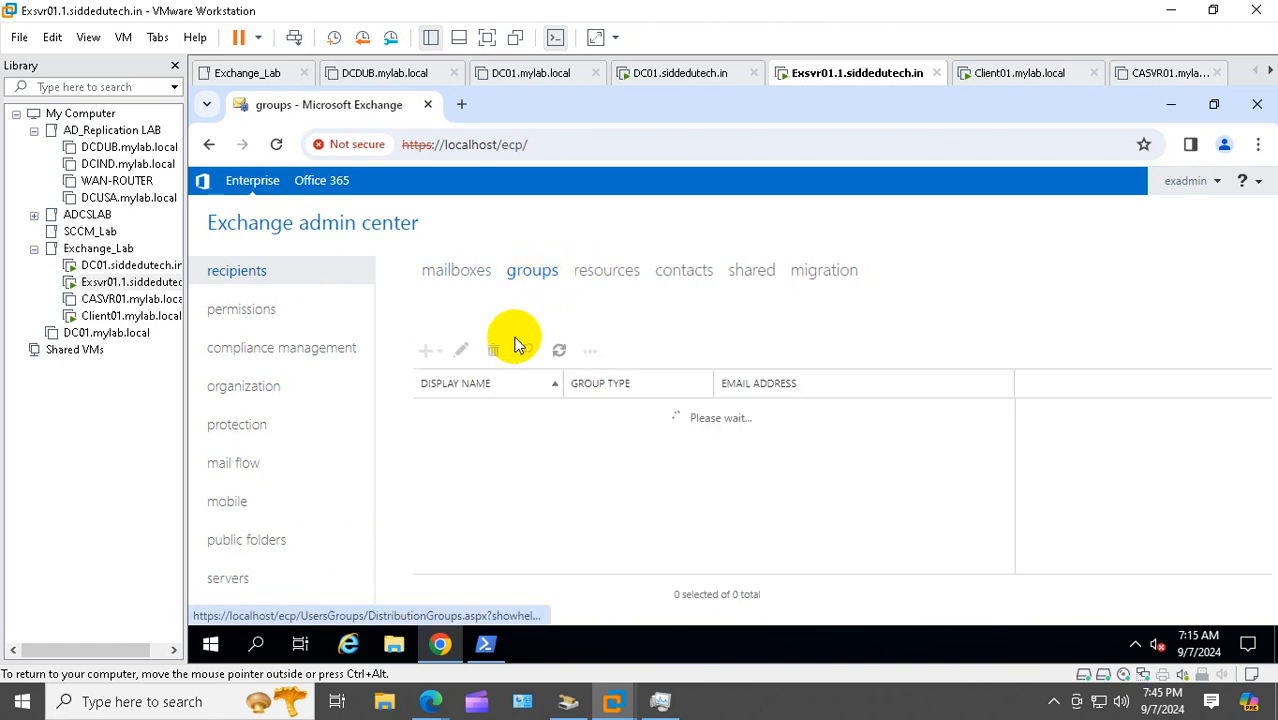
left_click(466, 280)
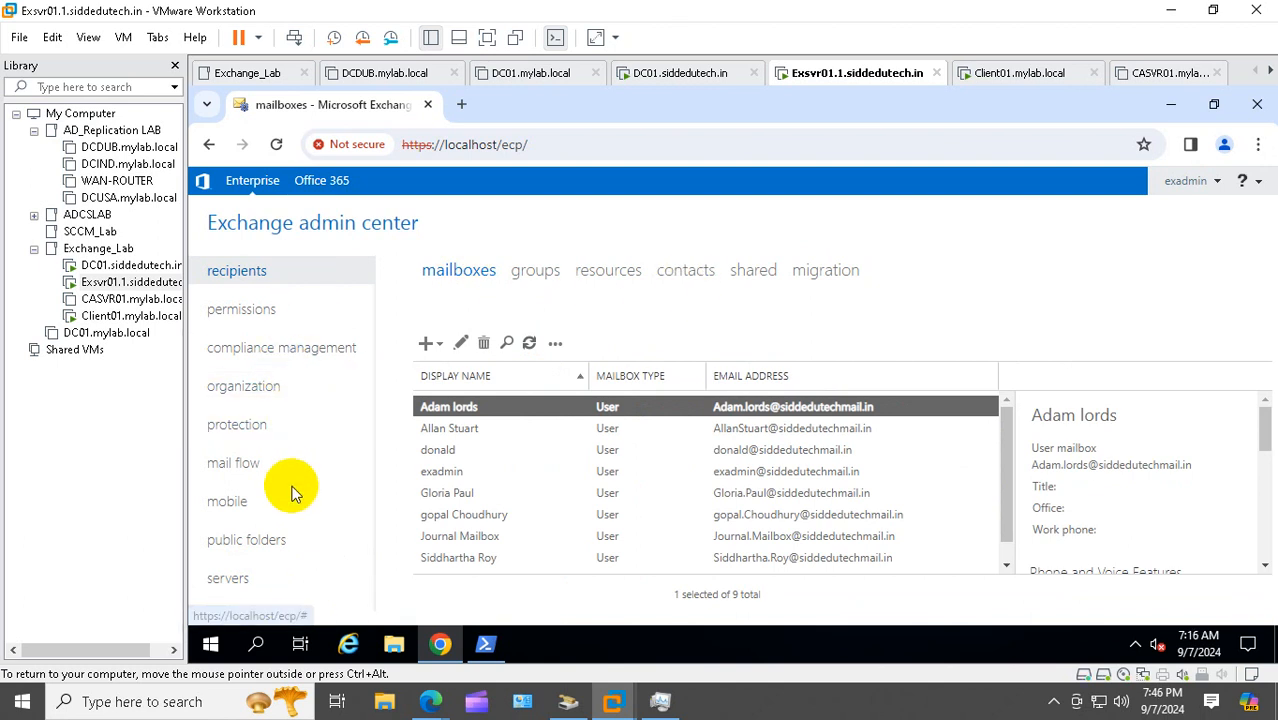
left_click(228, 580)
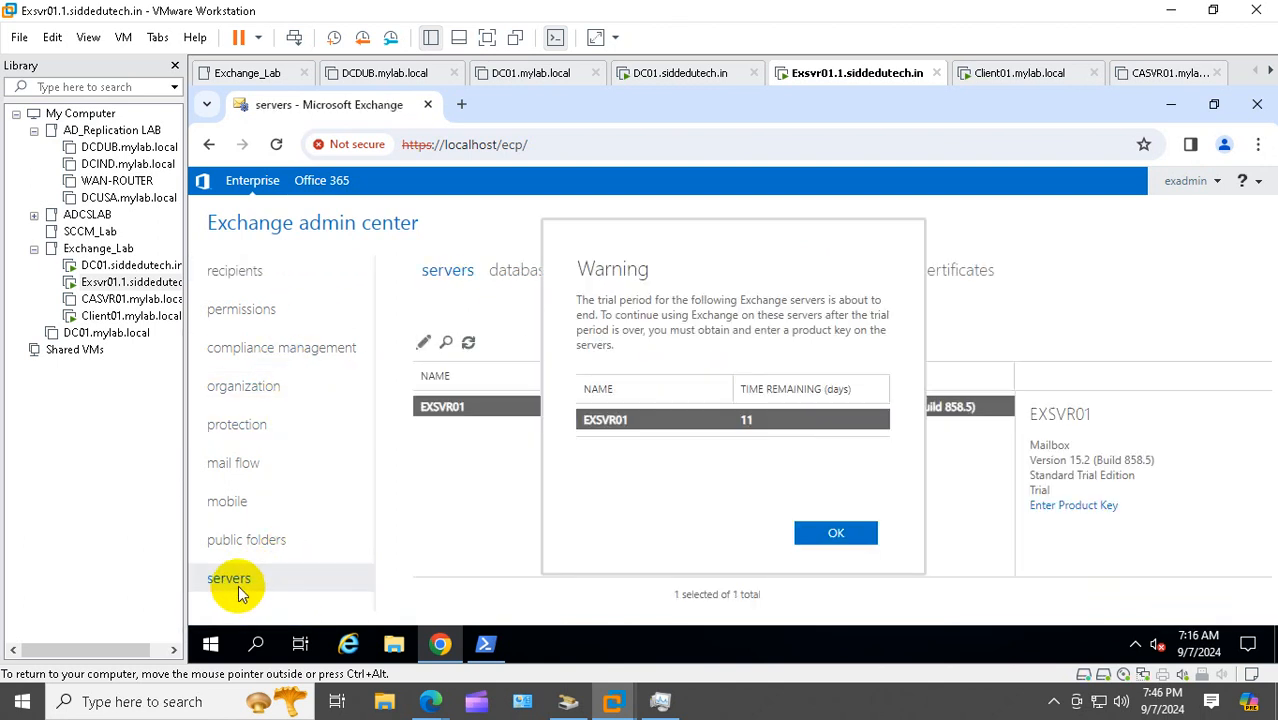
left_click(834, 532)
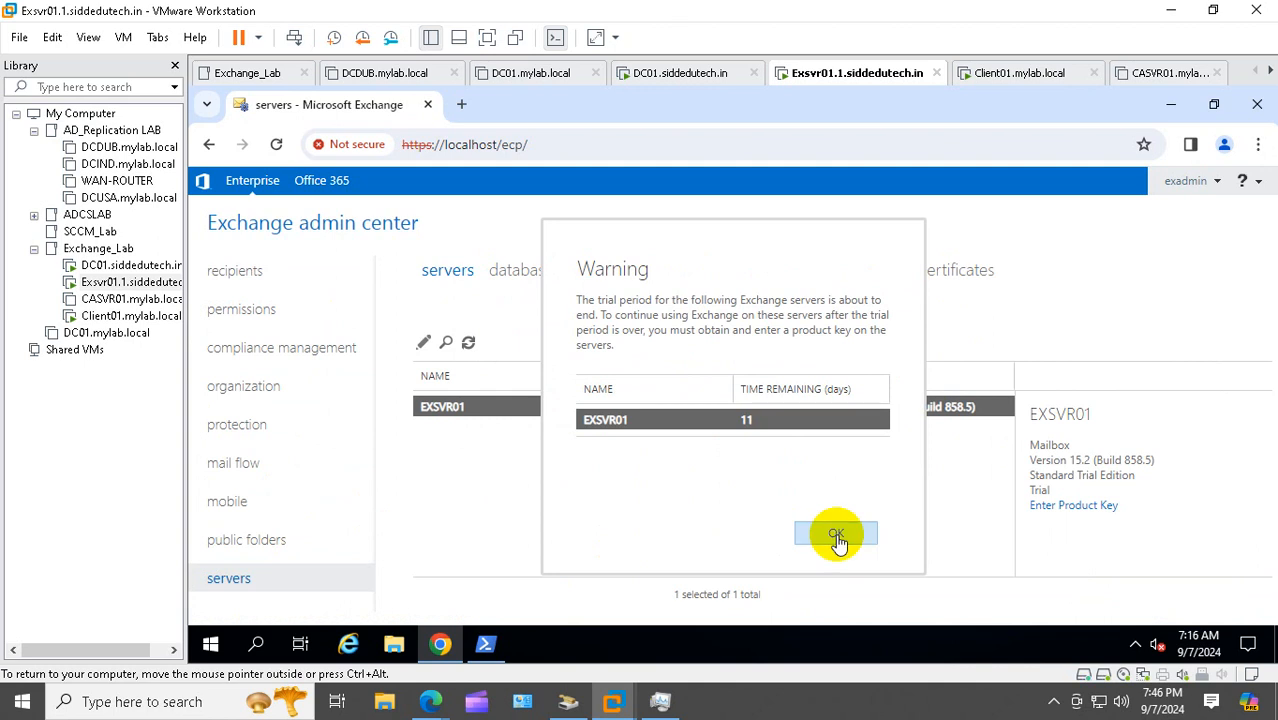
left_click(527, 271)
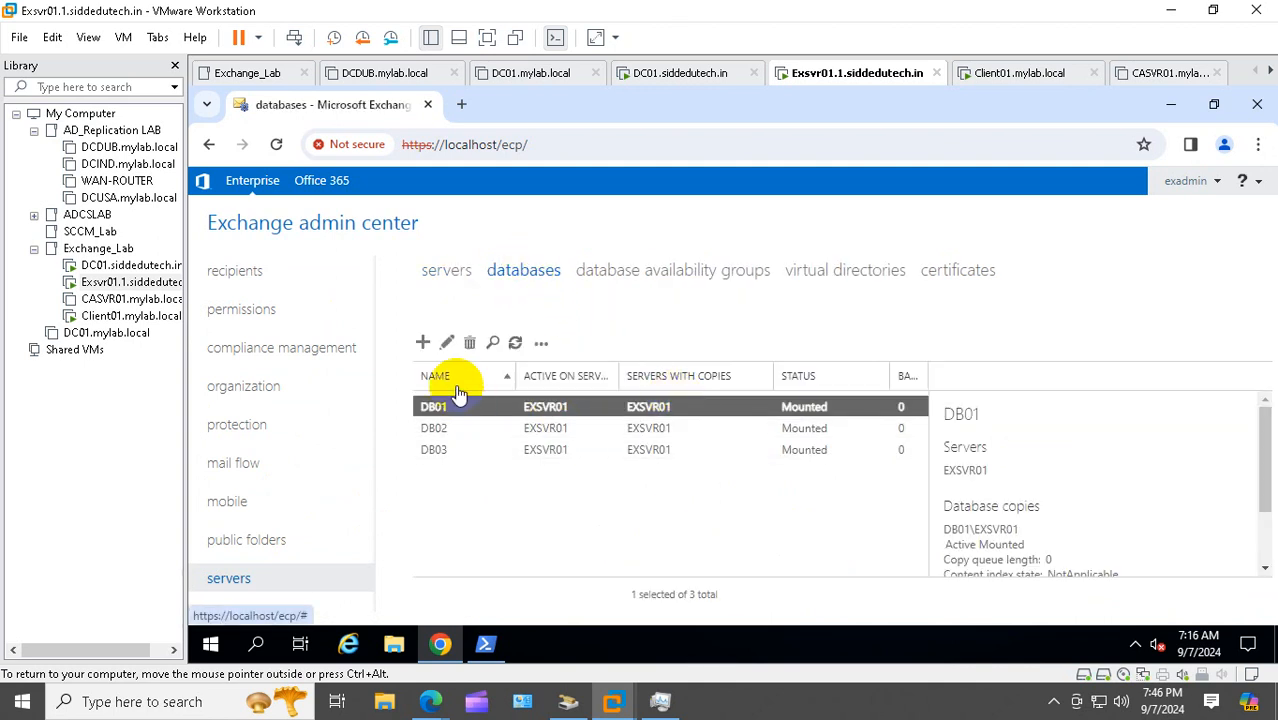
left_click(424, 344)
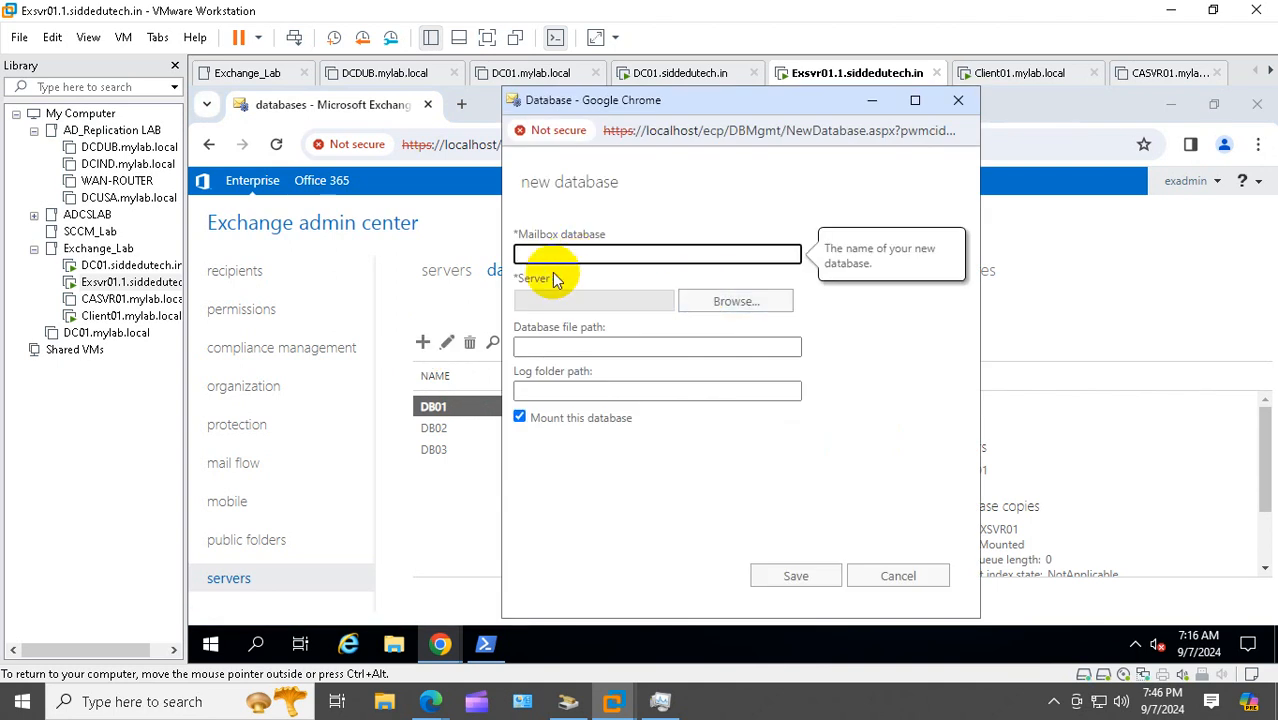
Create mailbox database ArchaivalDatabase hosted on EXSVR01 and acknowledge the restart warning
type("ArchaivalDatabase")
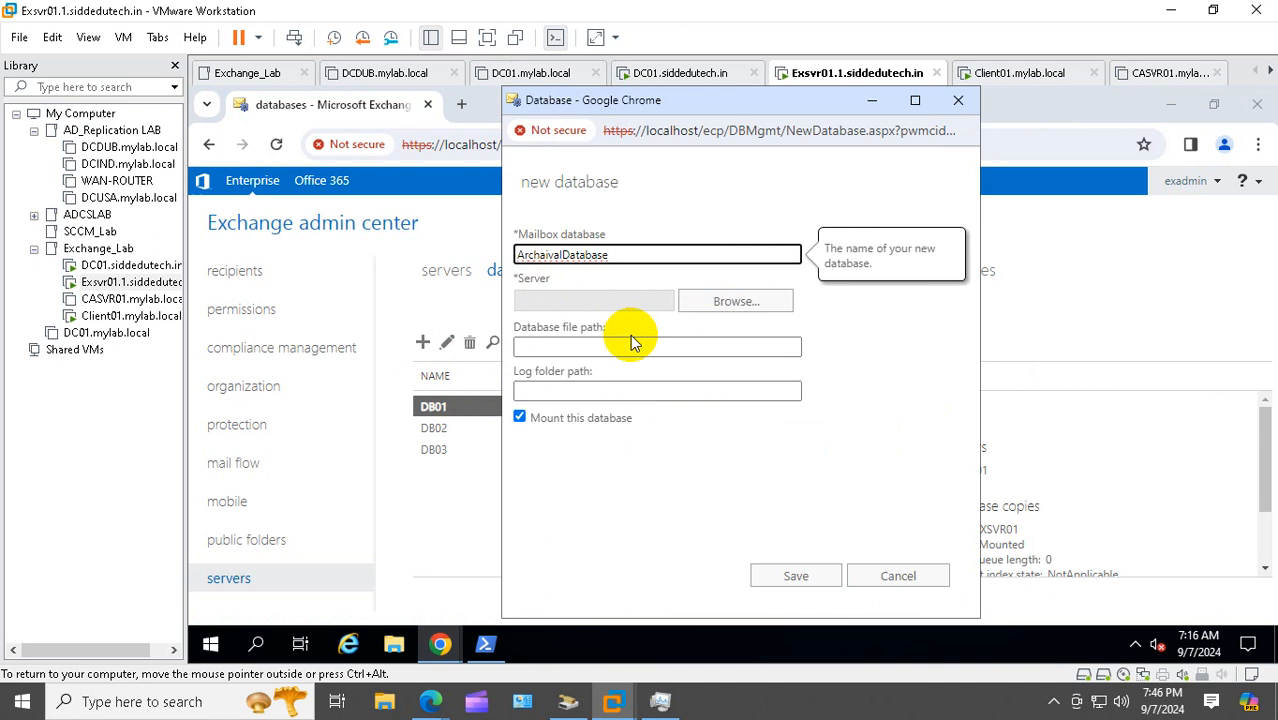
left_click_drag(645, 252, 396, 260)
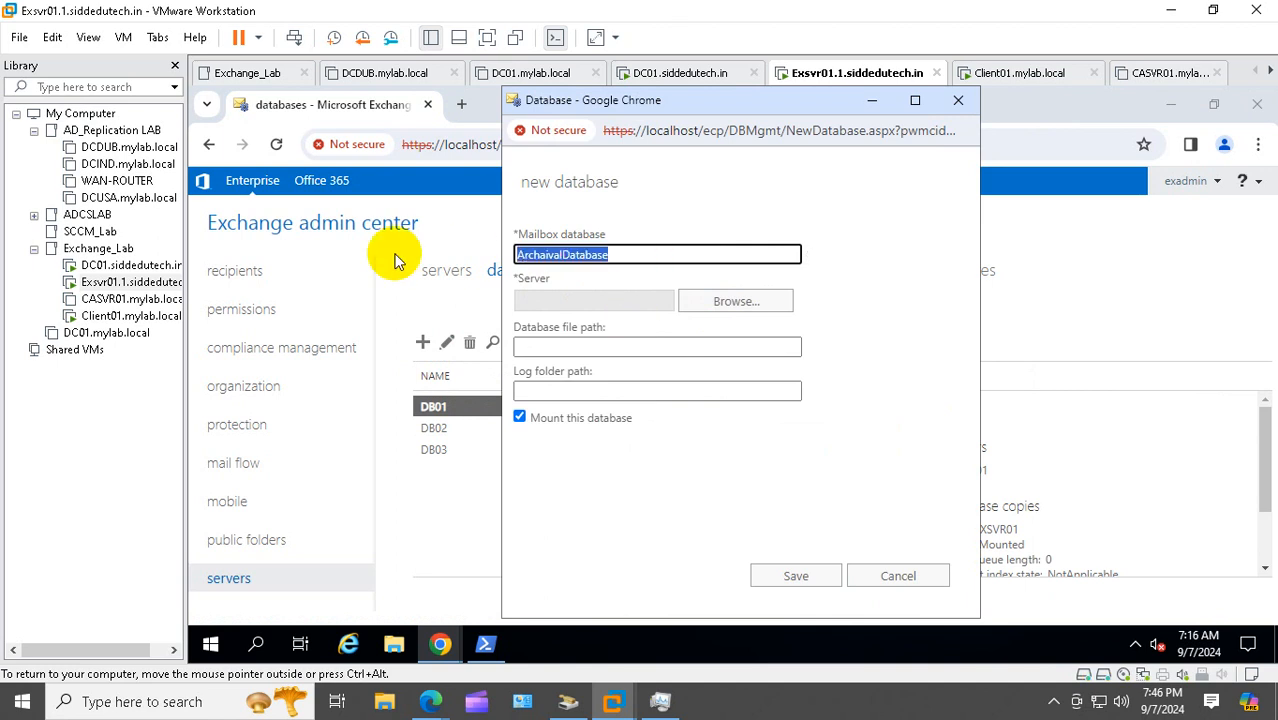
left_click(737, 305)
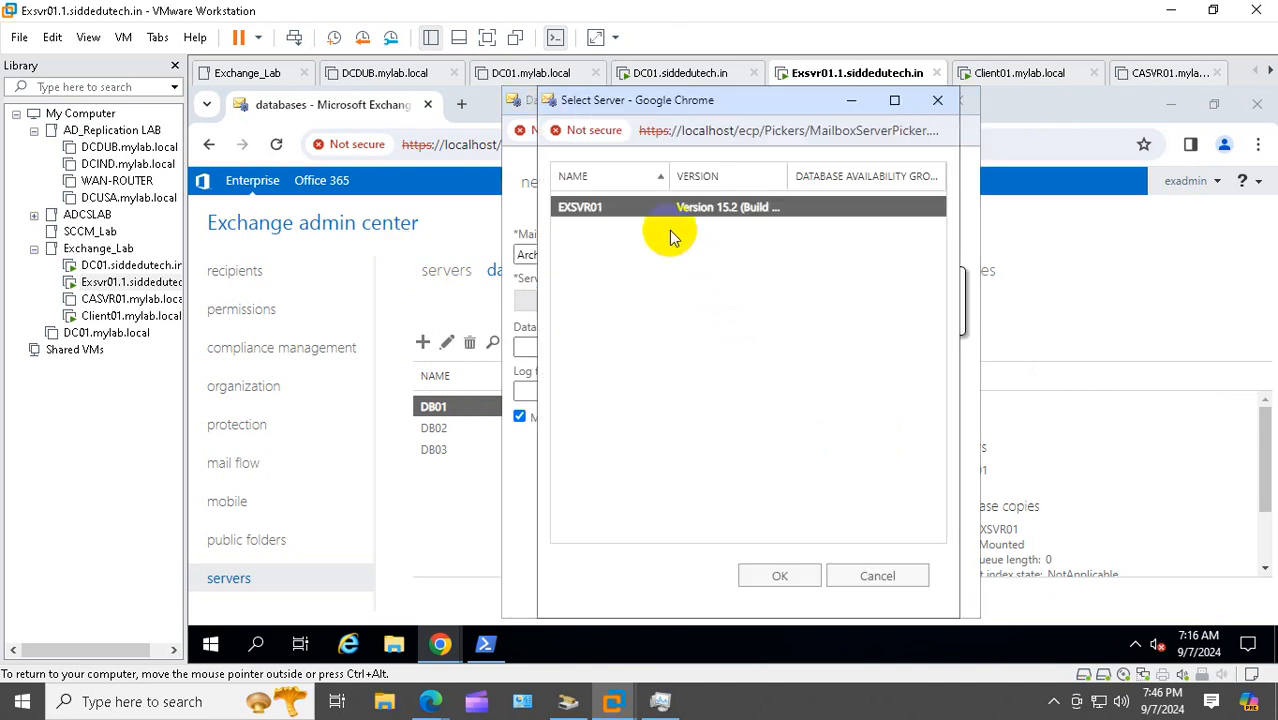
left_click(782, 577)
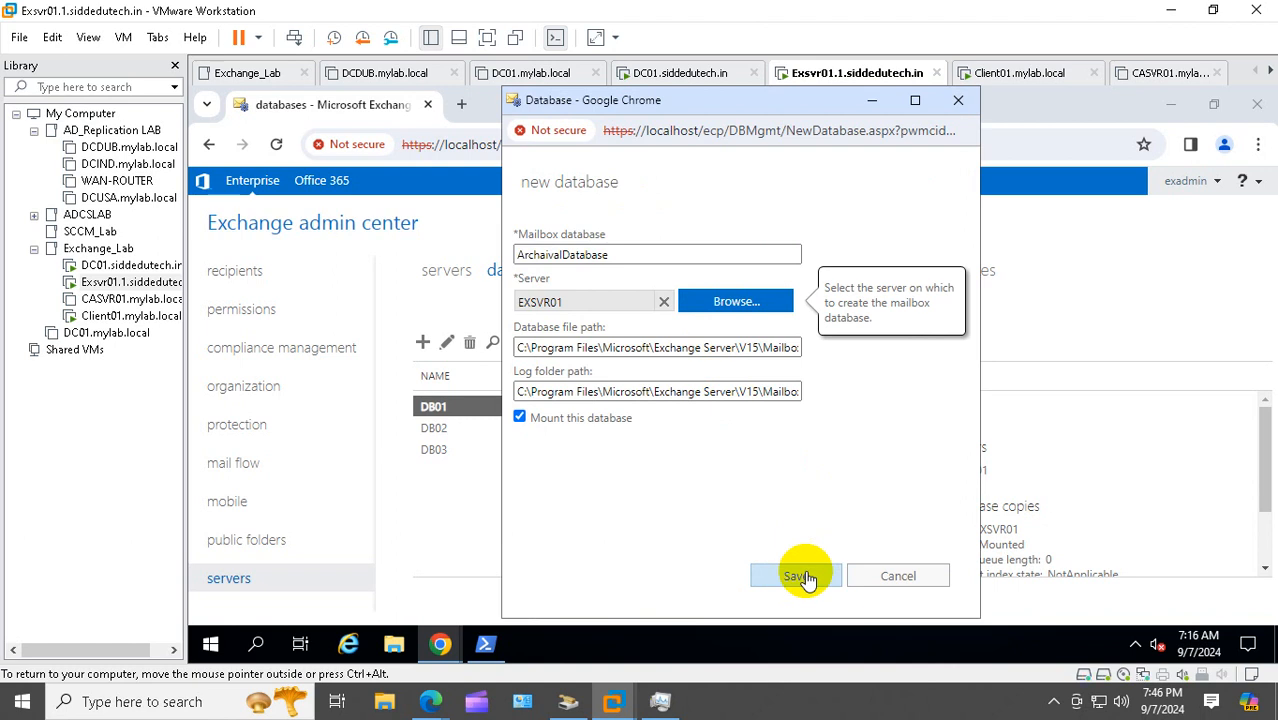
left_click(800, 576)
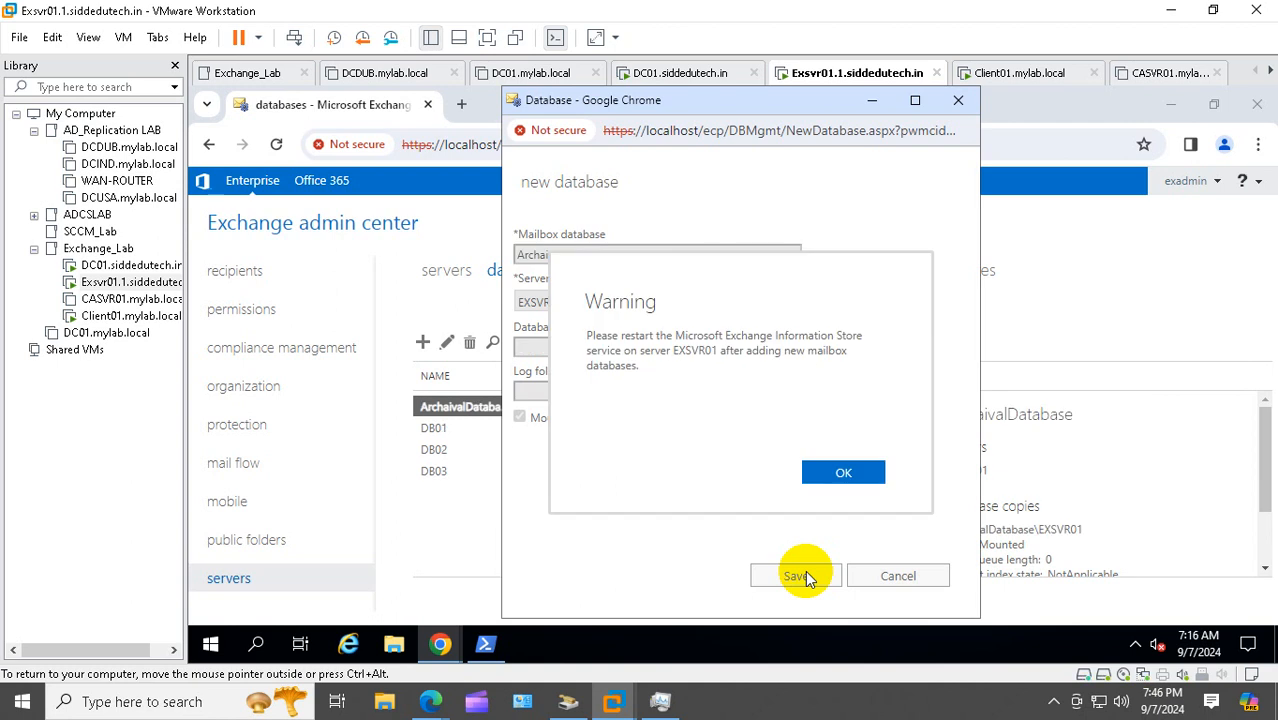
left_click(845, 473)
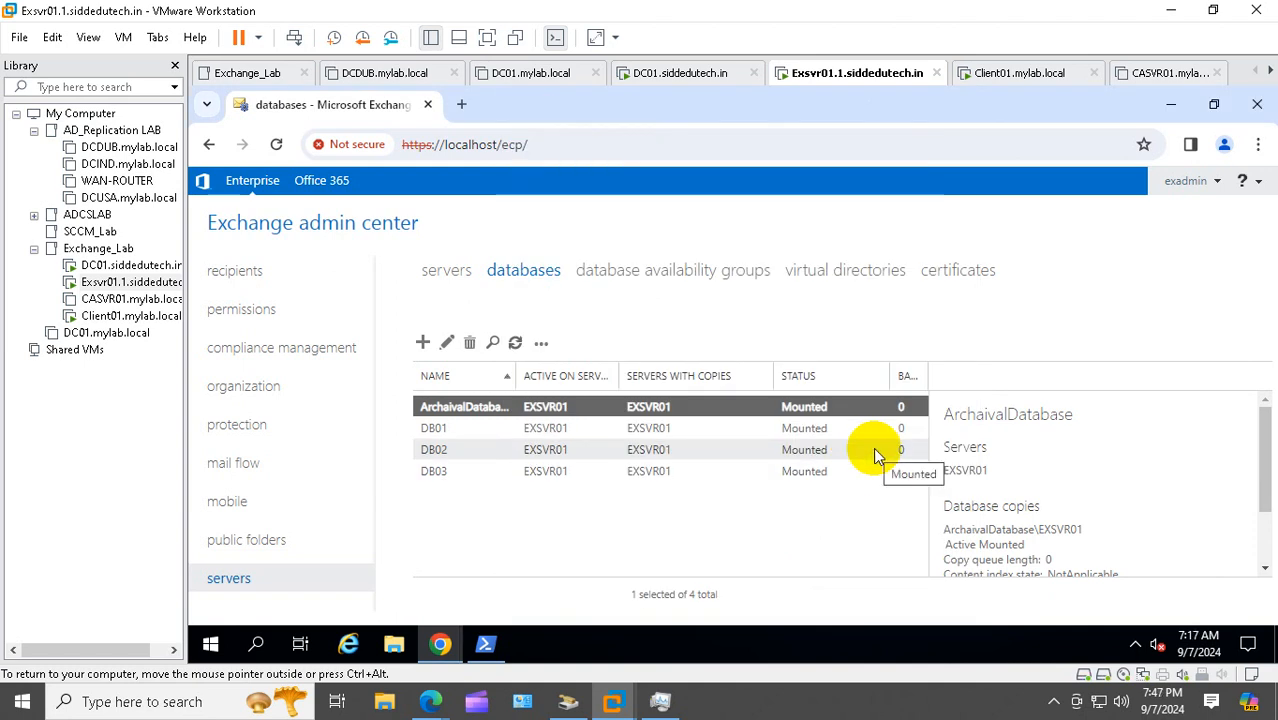
Select the user's mailbox under recipients and scroll its details to In-Place Archive, shown Disabled
left_click(259, 286)
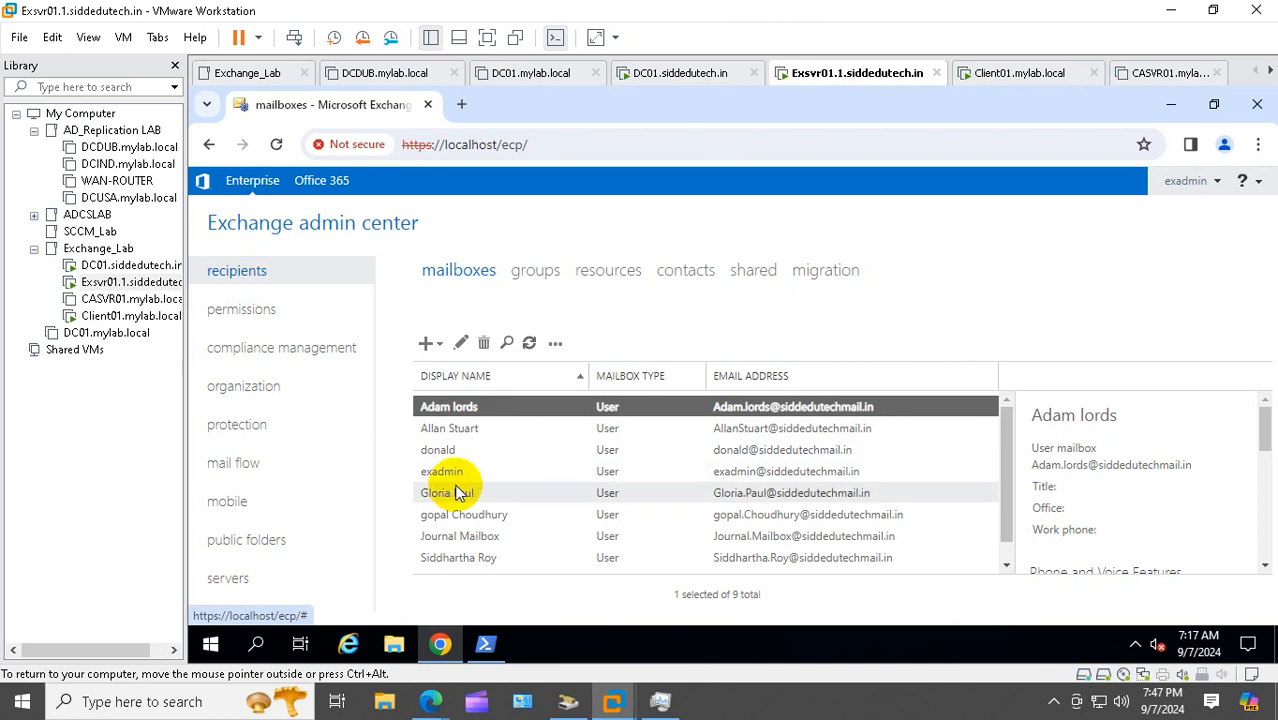
left_click(468, 514)
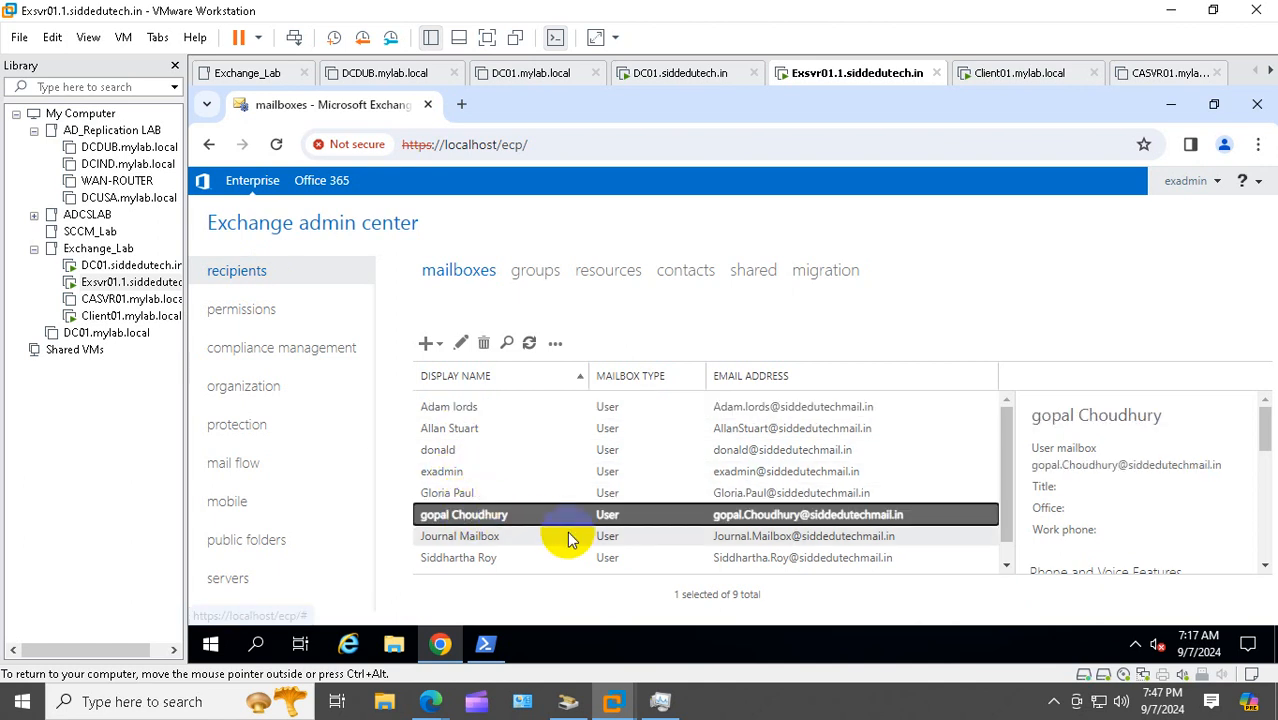
left_click(1265, 567)
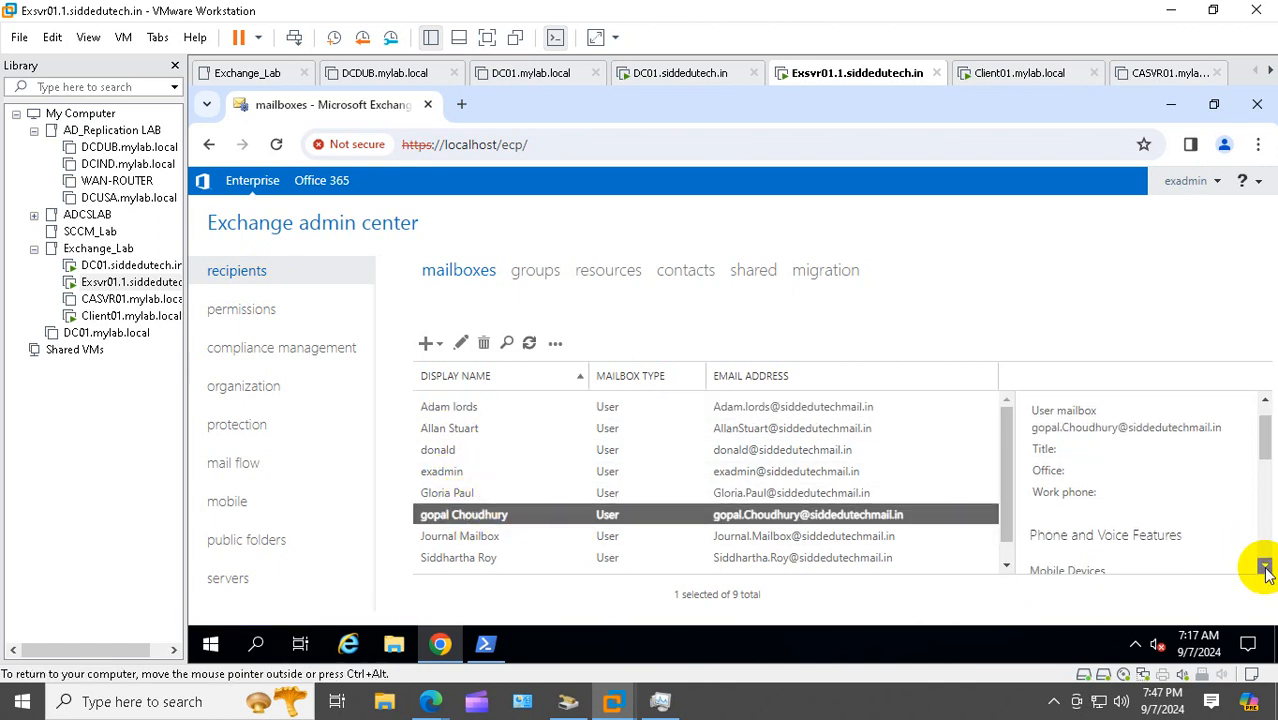
left_click(1265, 567)
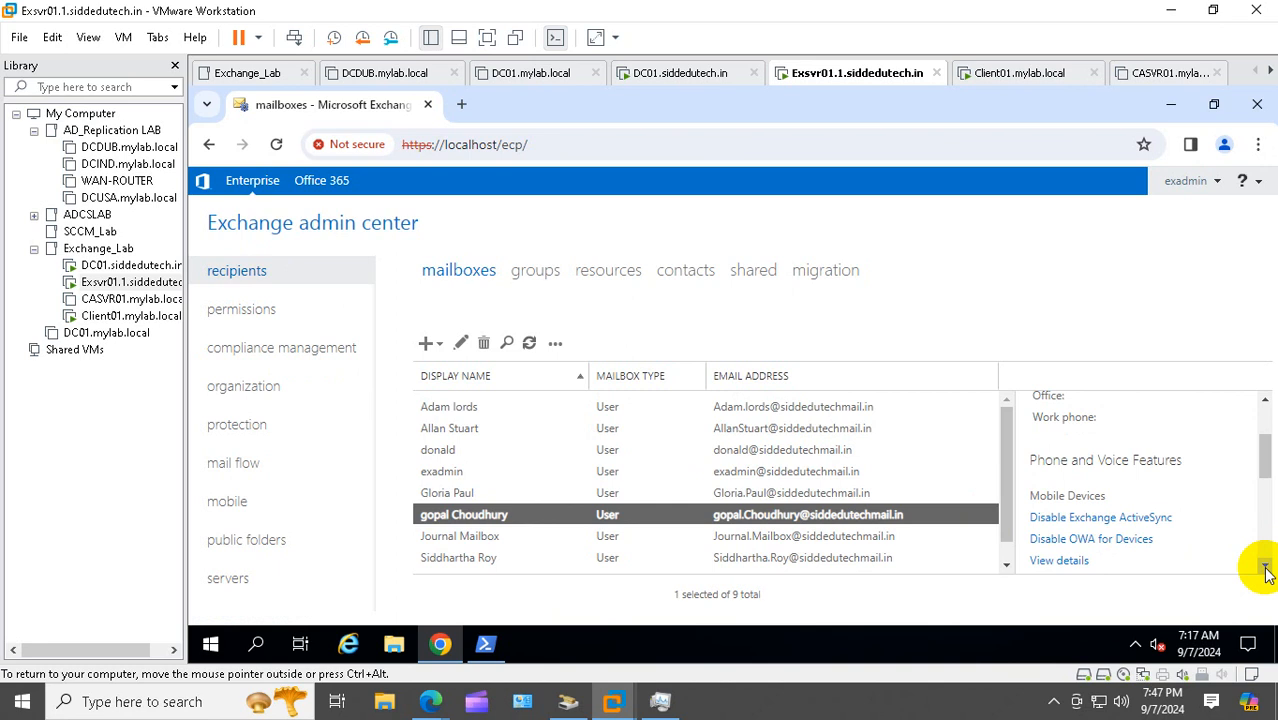
left_click(1265, 567)
left_click(1265, 567)
left_click(1265, 567)
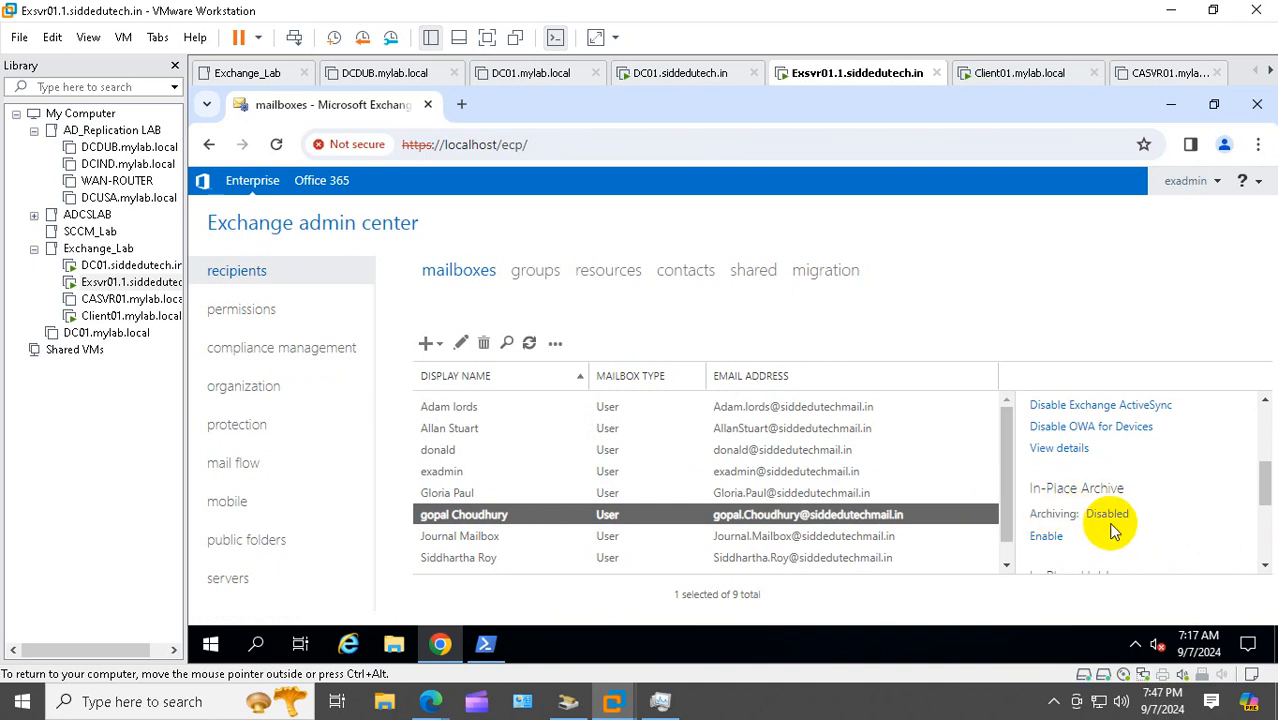
Enable the mailbox's In-Place Archive on ArchaivalDatabase, then return to the client's Outlook on the web
left_click(1046, 537)
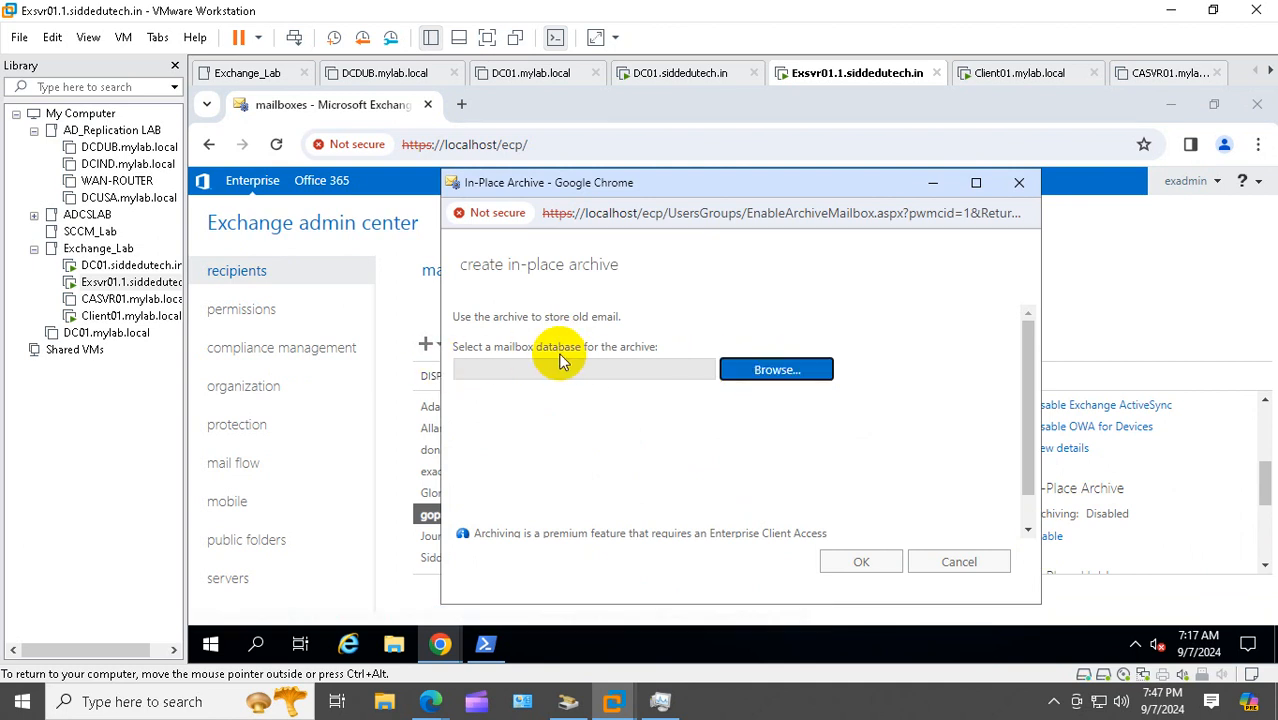
left_click(750, 369)
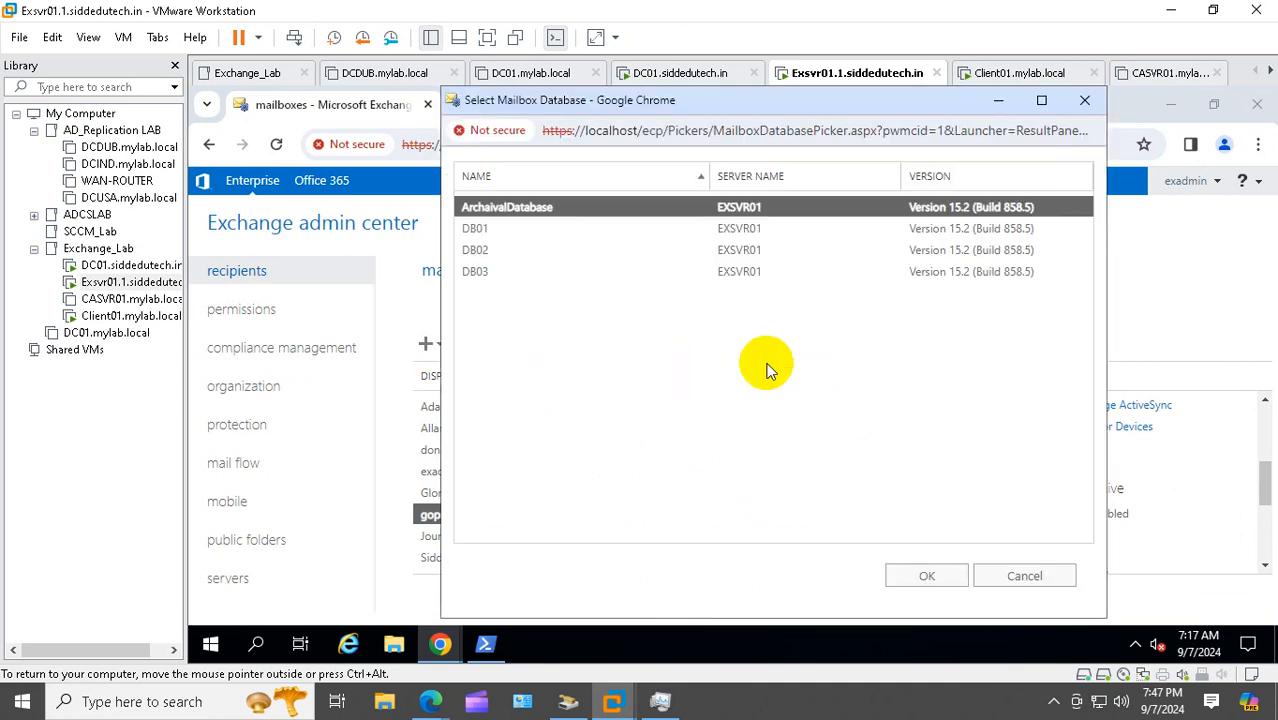
left_click(912, 576)
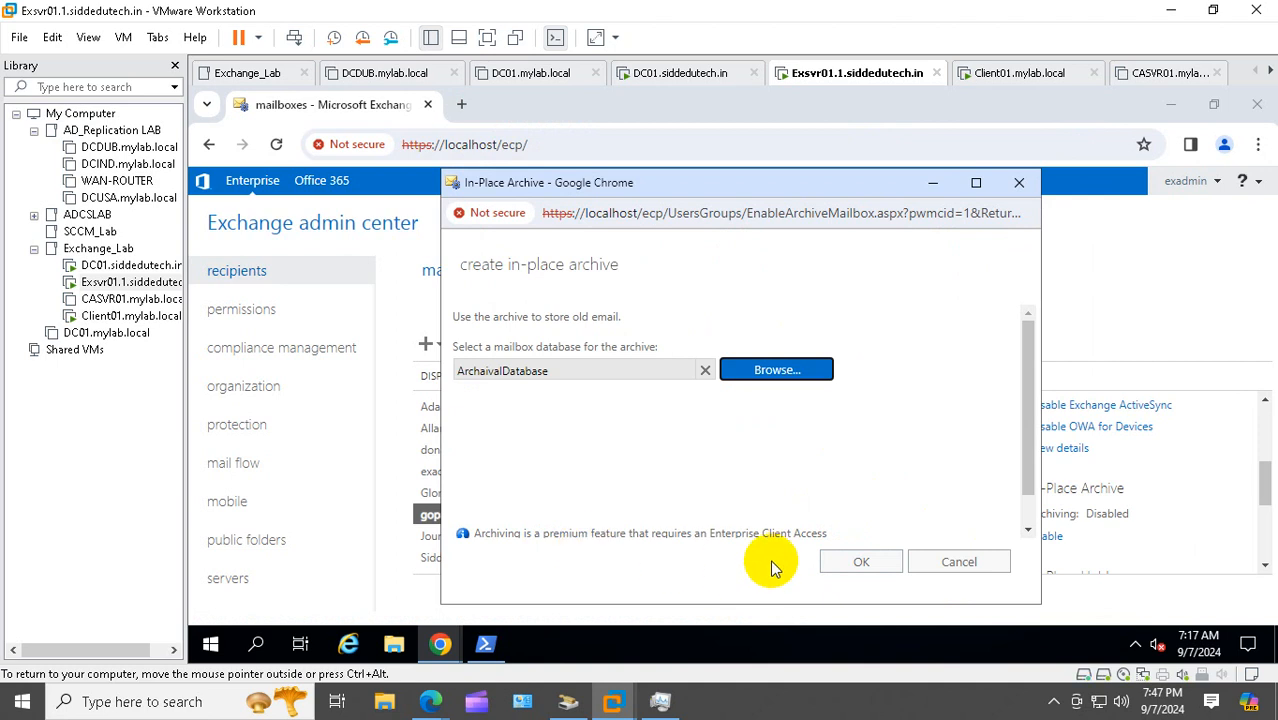
left_click(837, 567)
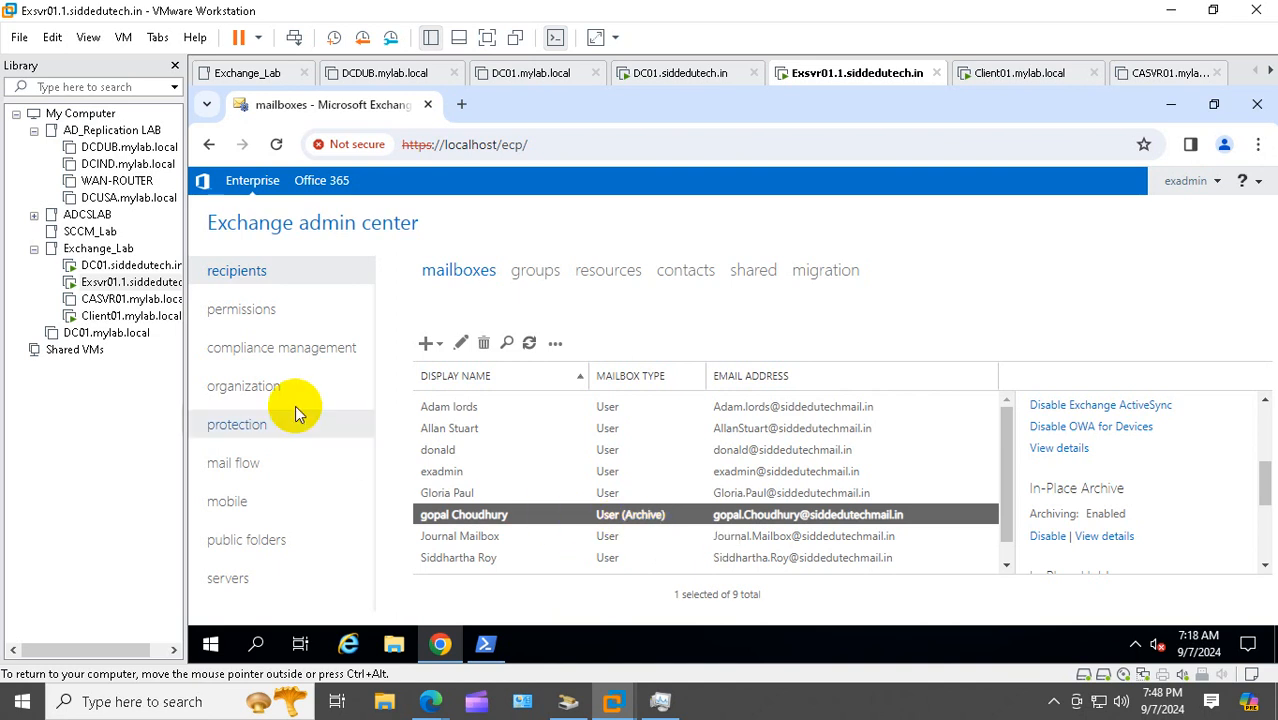
left_click(100, 317)
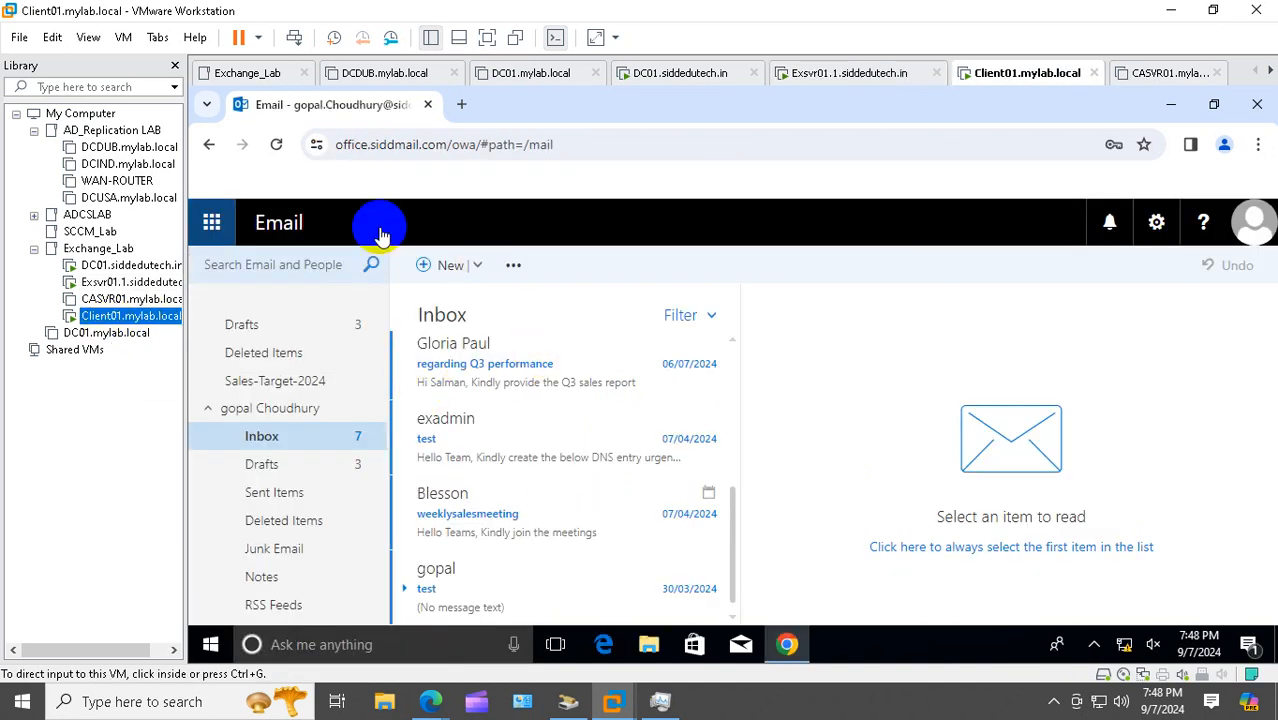
Refresh Outlook on the web, sign out of the mailbox and sign back in
left_click(278, 148)
left_click(277, 146)
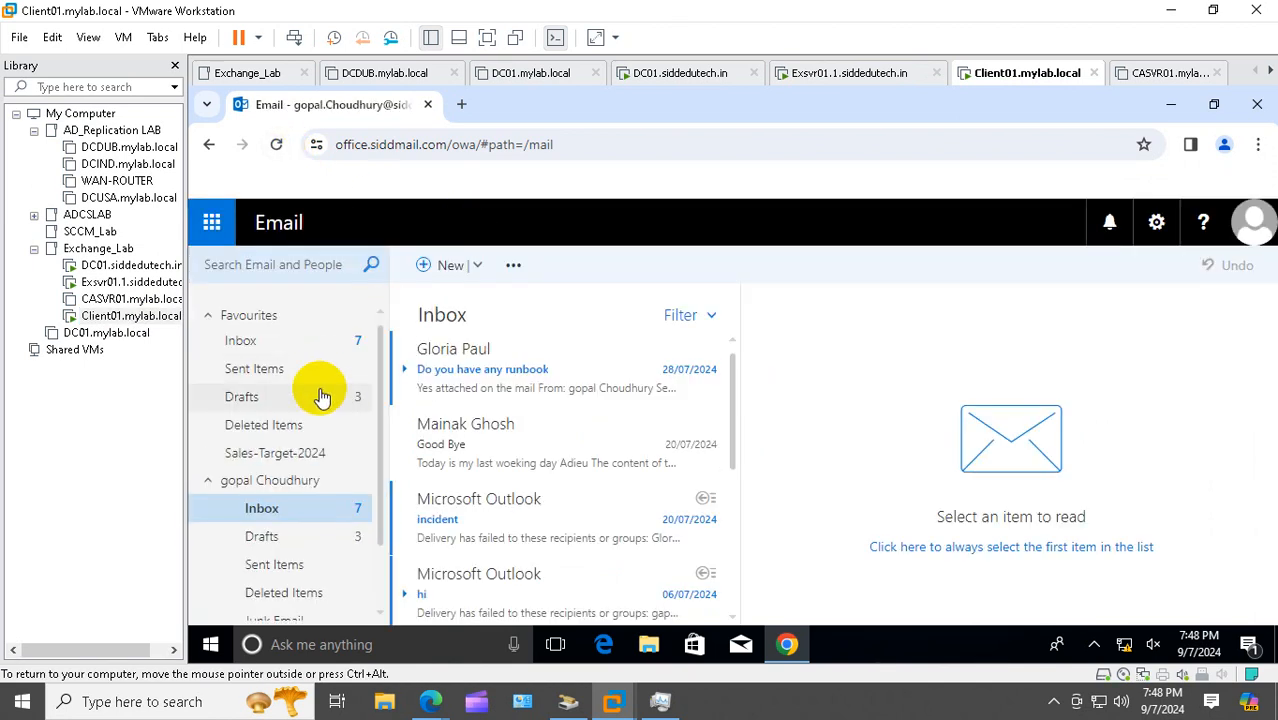
scroll(324, 396, "down", 2)
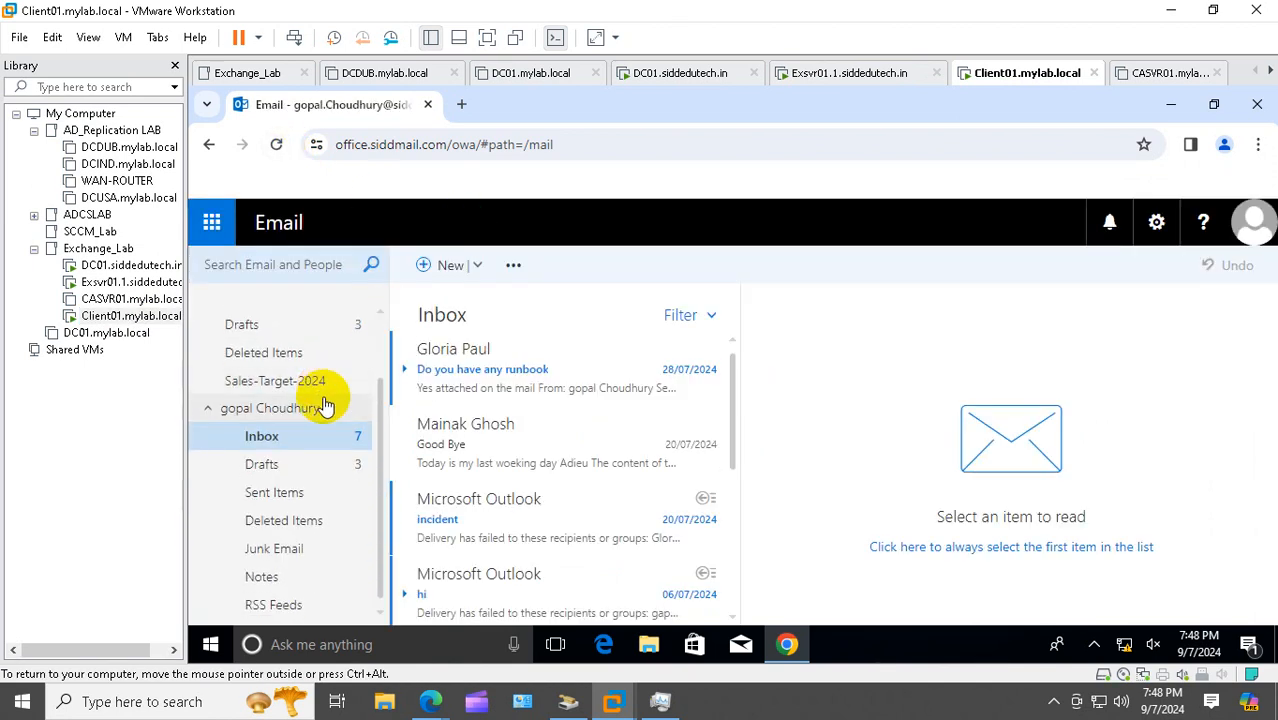
scroll(329, 418, "up", 2)
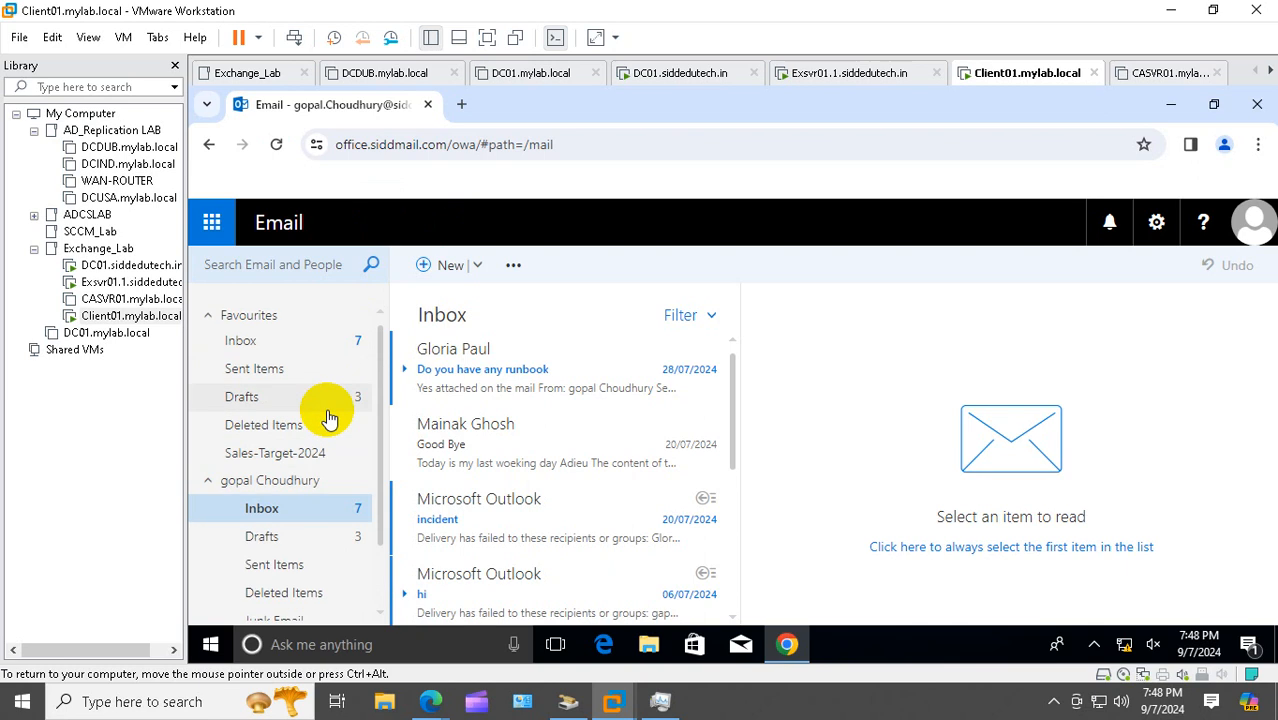
left_click(1255, 228)
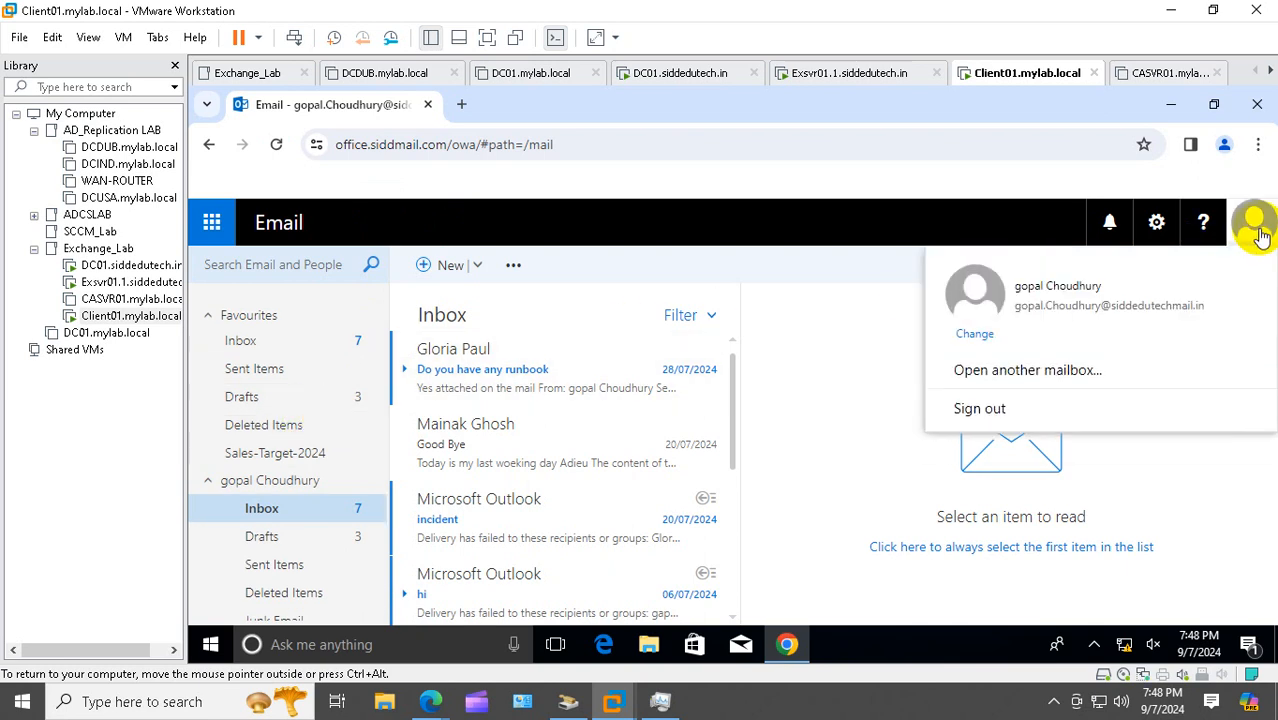
left_click(988, 410)
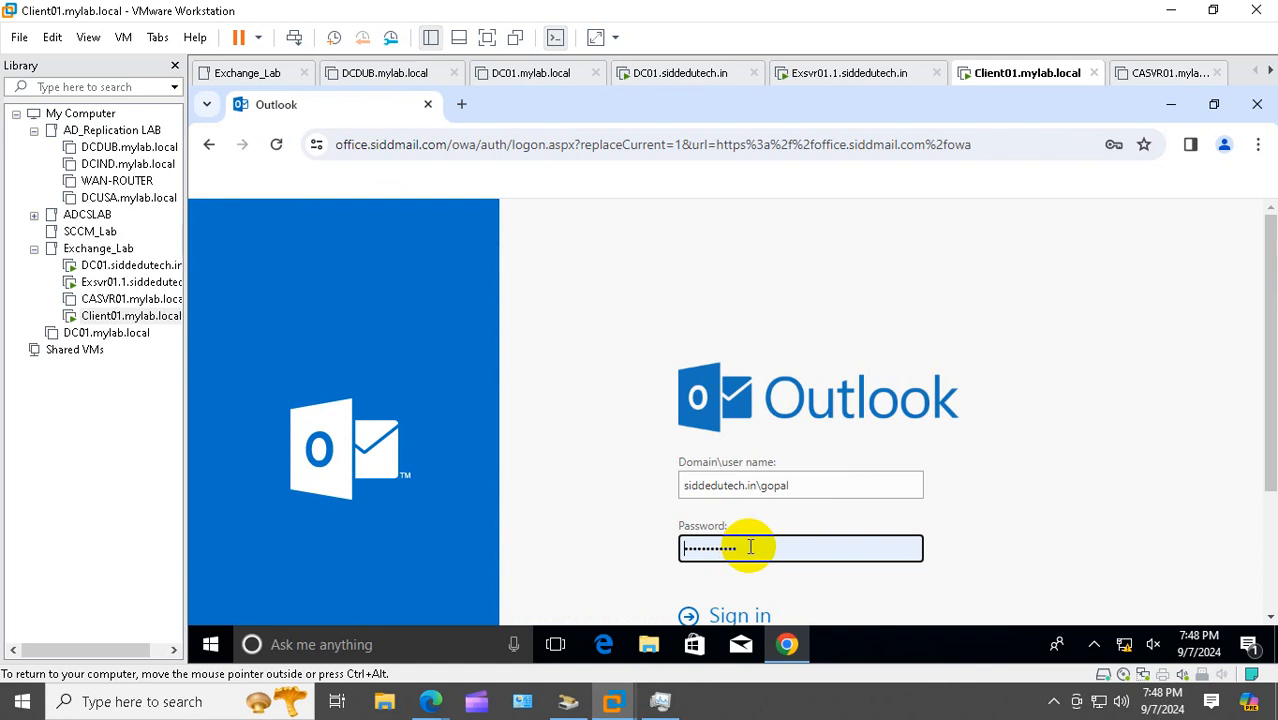
scroll(754, 527, "down", 2)
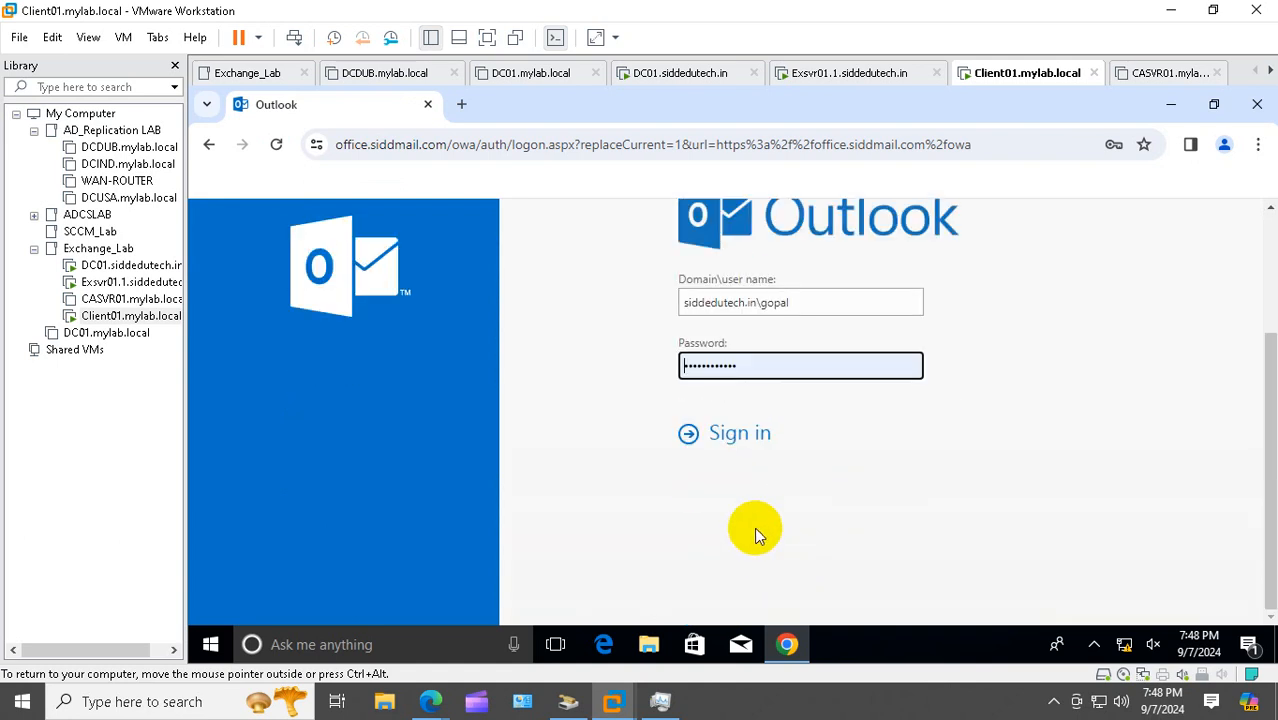
left_click(741, 437)
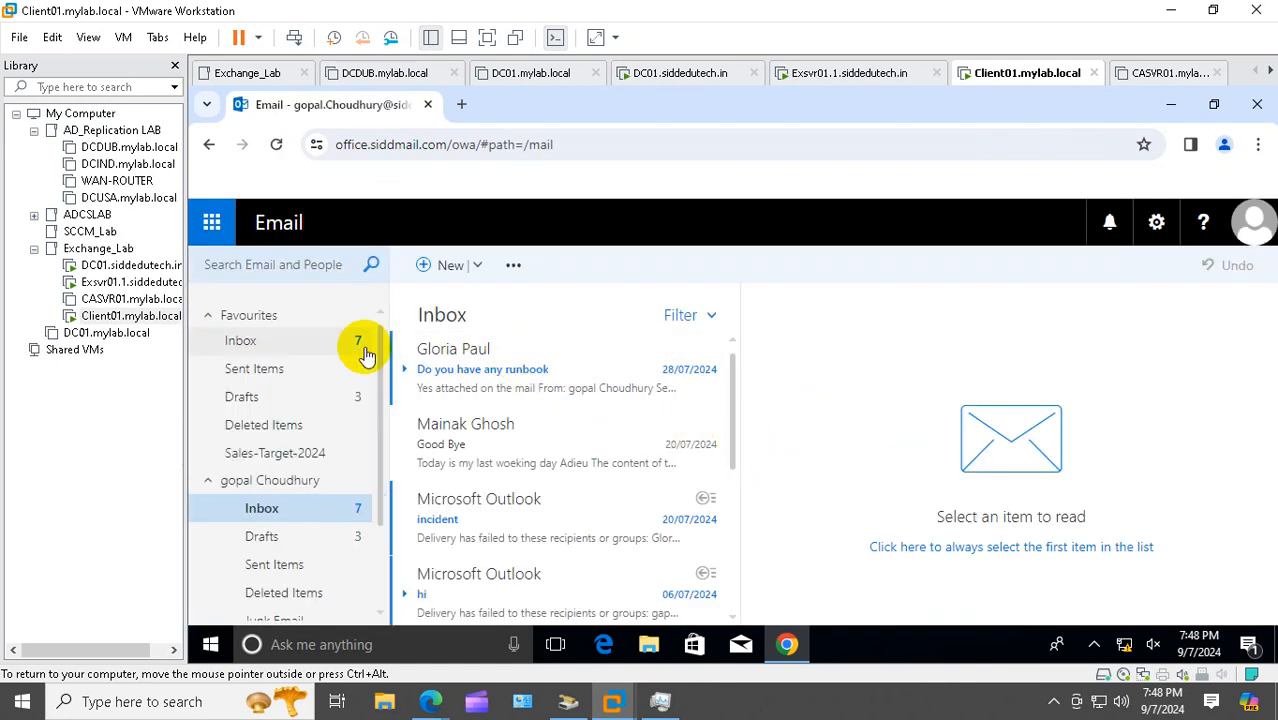
scroll(357, 349, "down", 2)
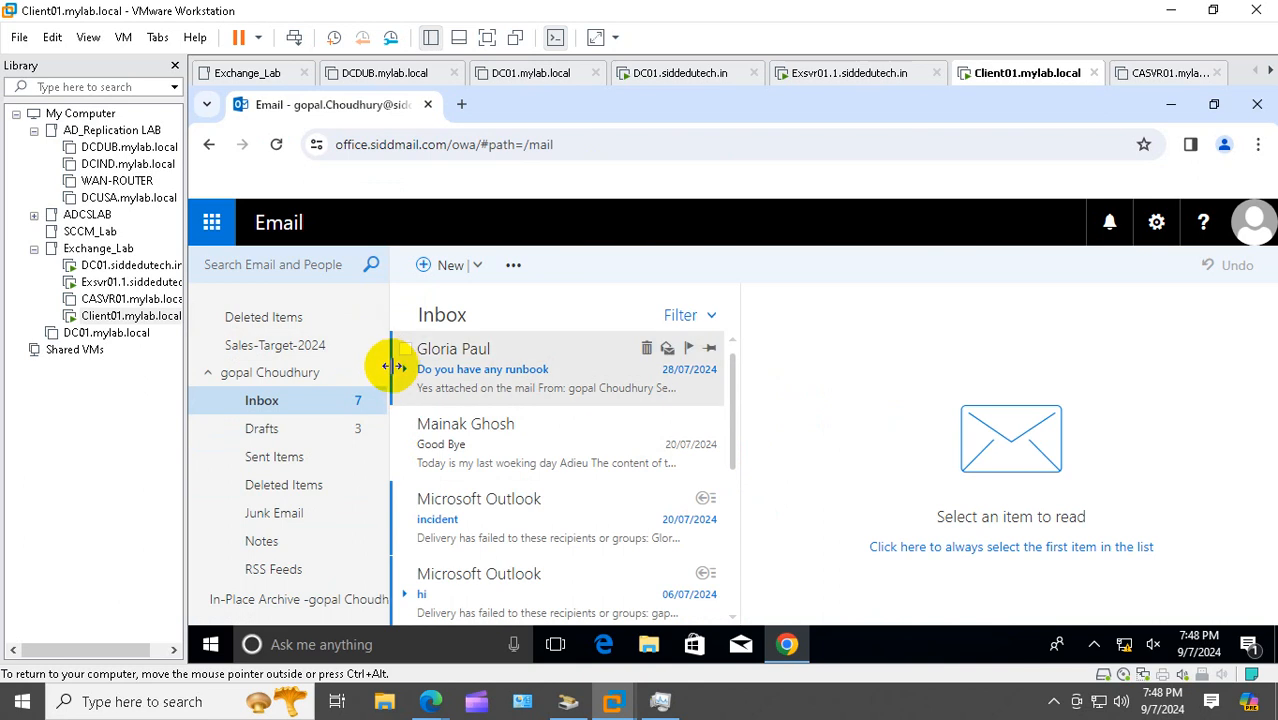
Try opening the In-Place Archive folder twice, dismissing the archive-unavailable notice each time
left_click_drag(397, 367, 522, 349)
scroll(533, 433, "down", 3)
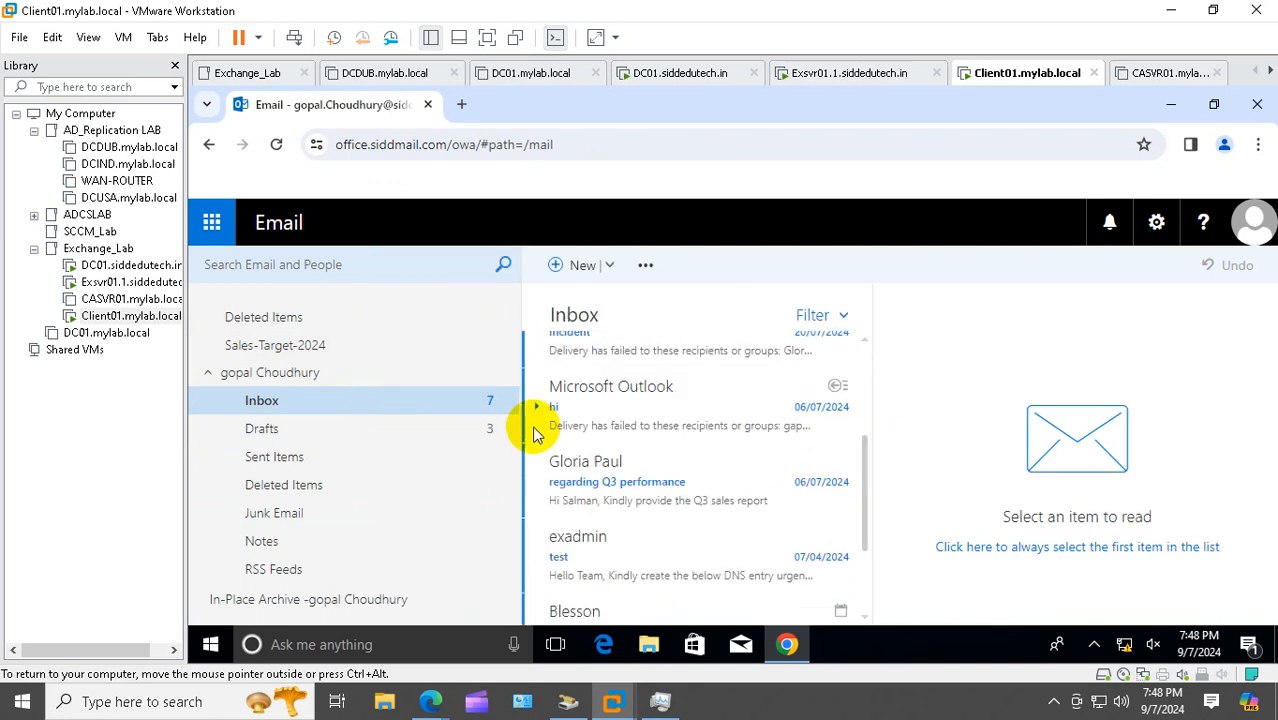
scroll(533, 433, "down", 1)
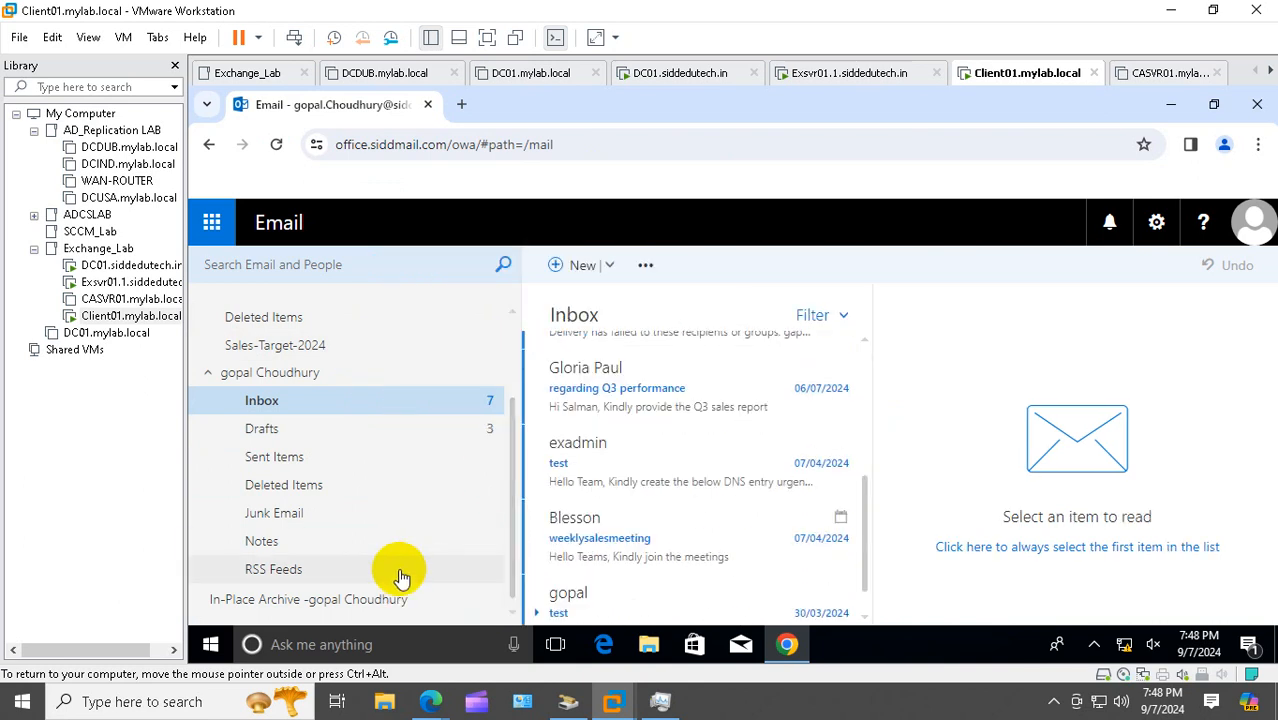
left_click(314, 606)
left_click(824, 450)
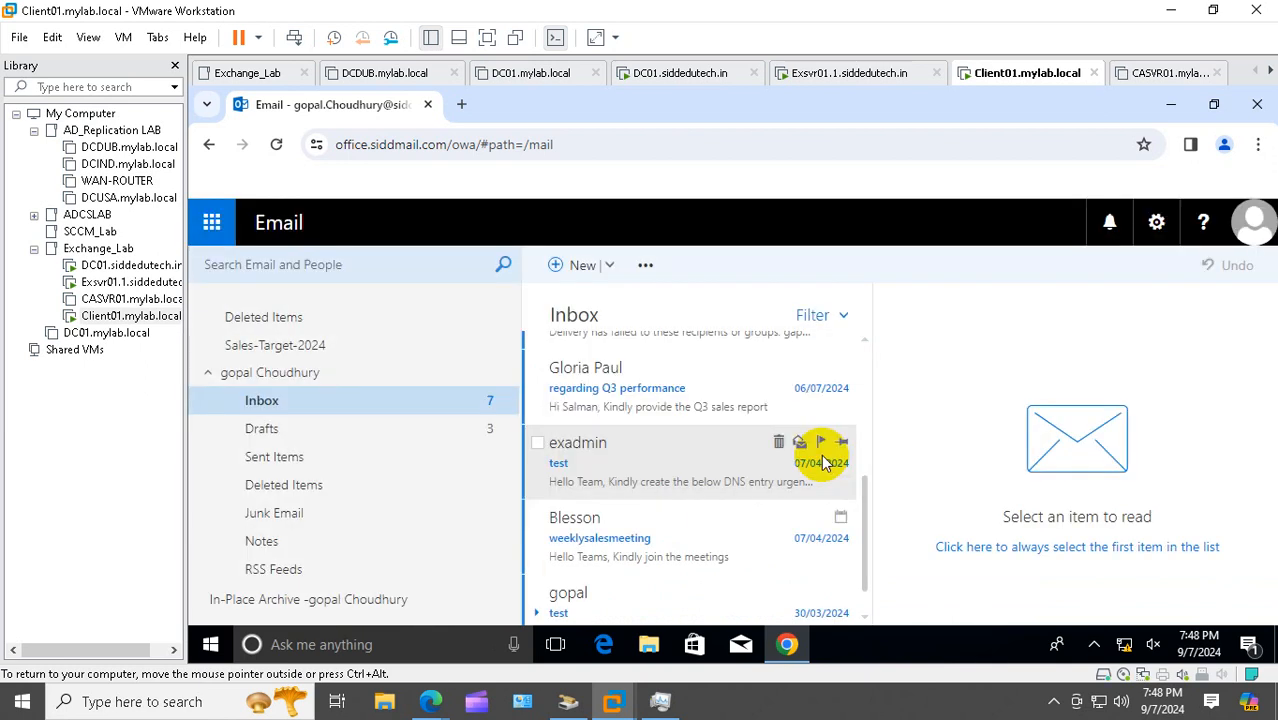
left_click(342, 604)
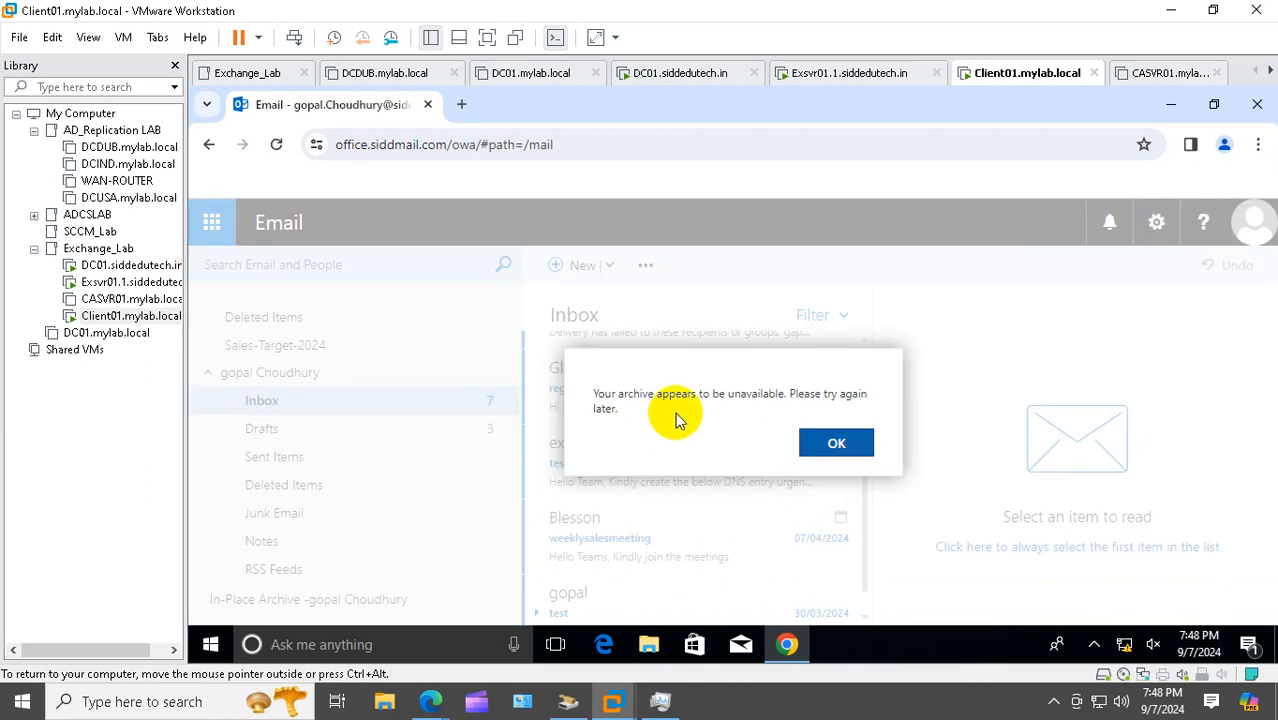
left_click(830, 443)
Reload the mailbox, retry the archive, then drag the Good Bye message out of the Inbox
left_click(277, 145)
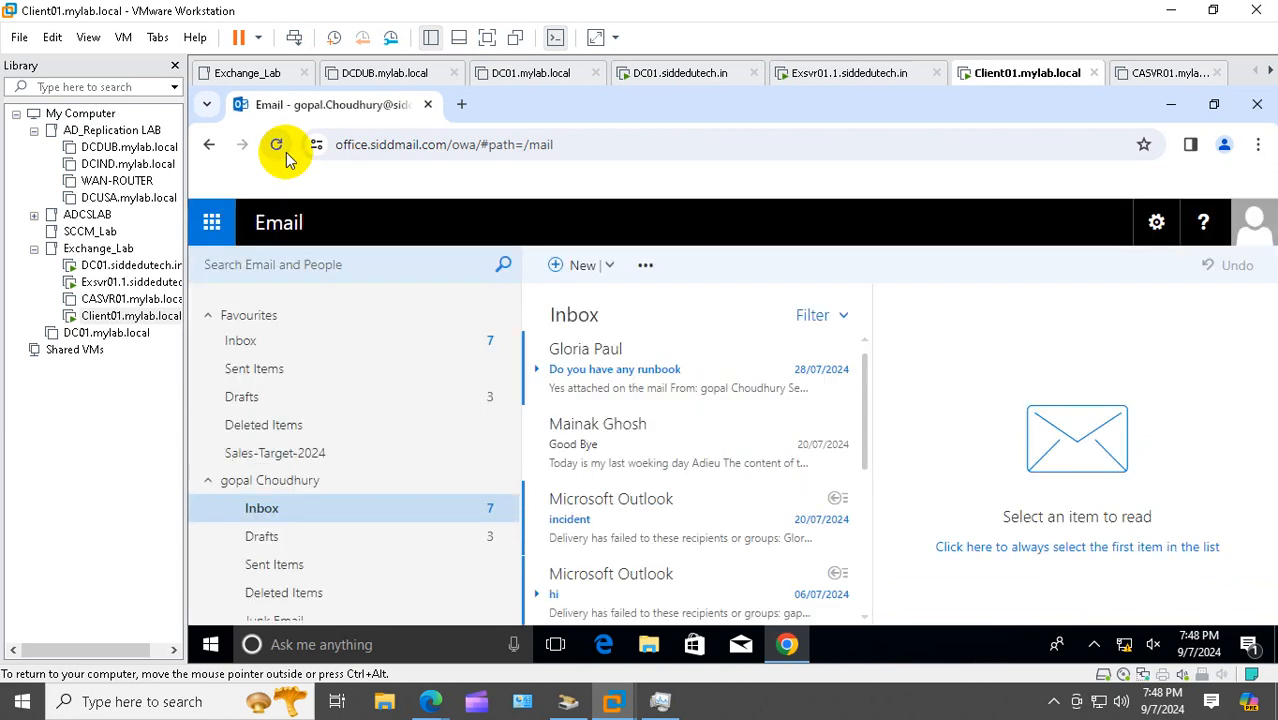
scroll(350, 450, "down", 3)
left_click(337, 600)
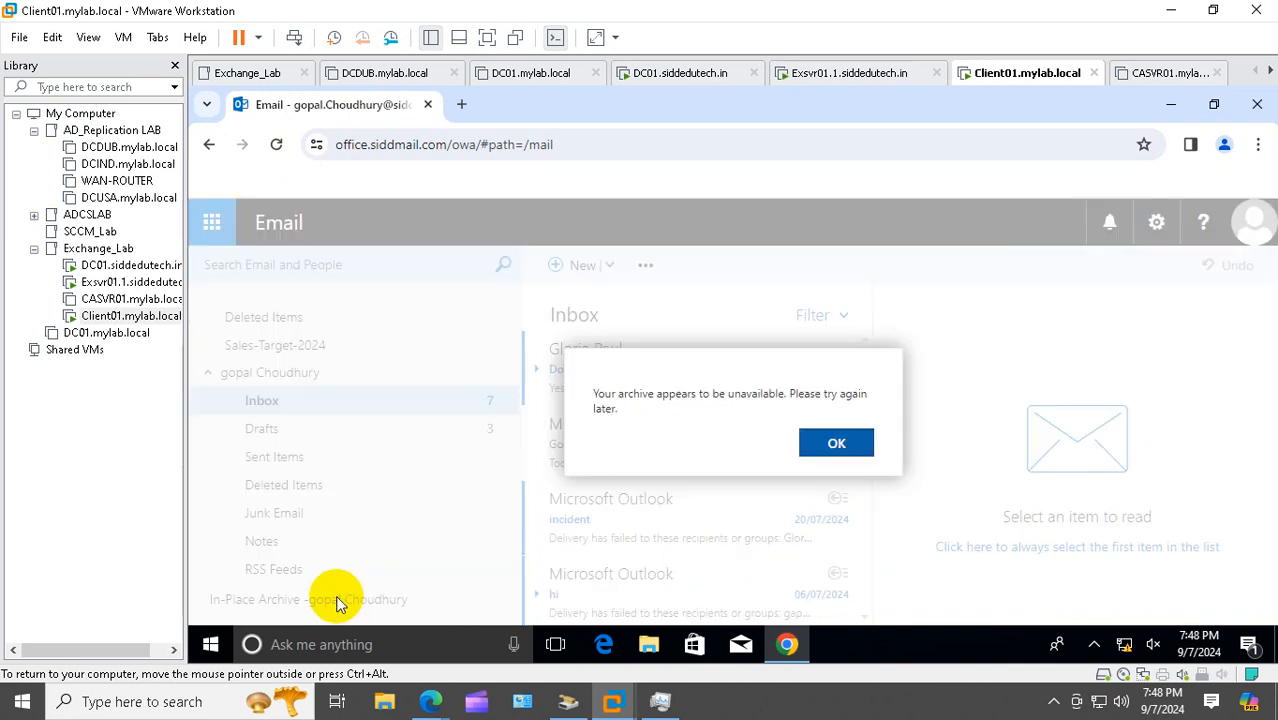
left_click(834, 441)
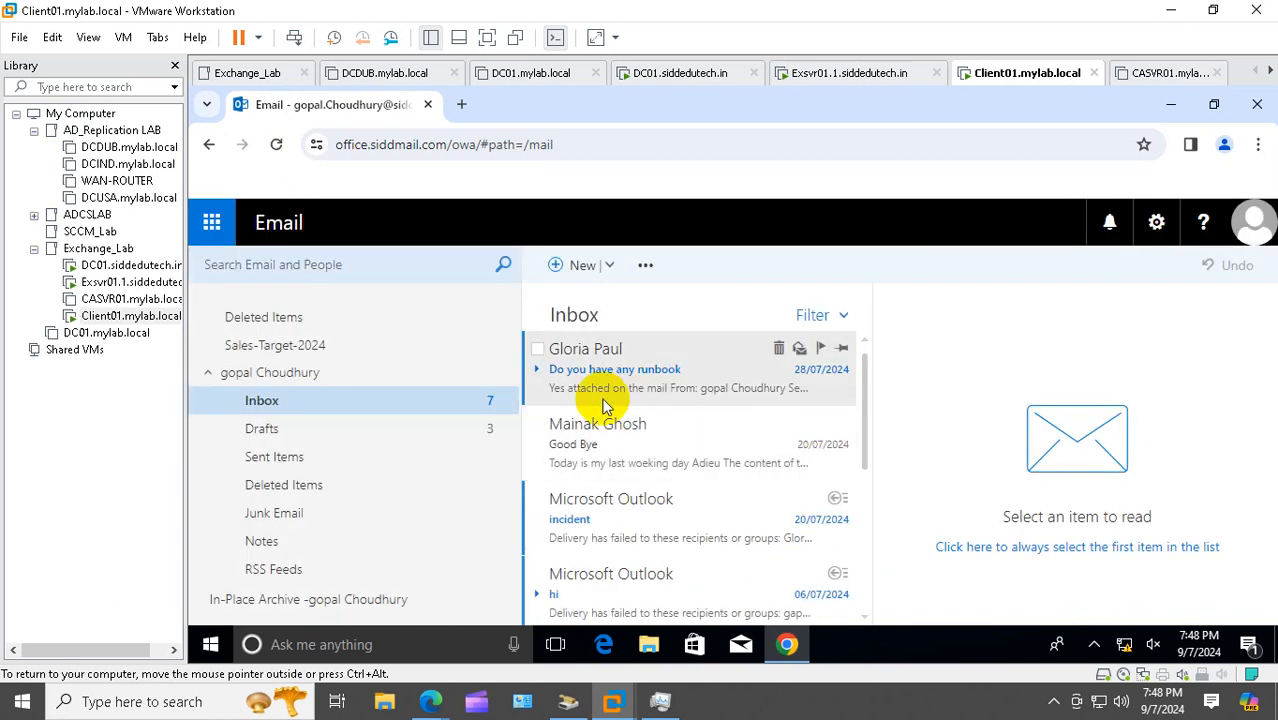
left_click(542, 432)
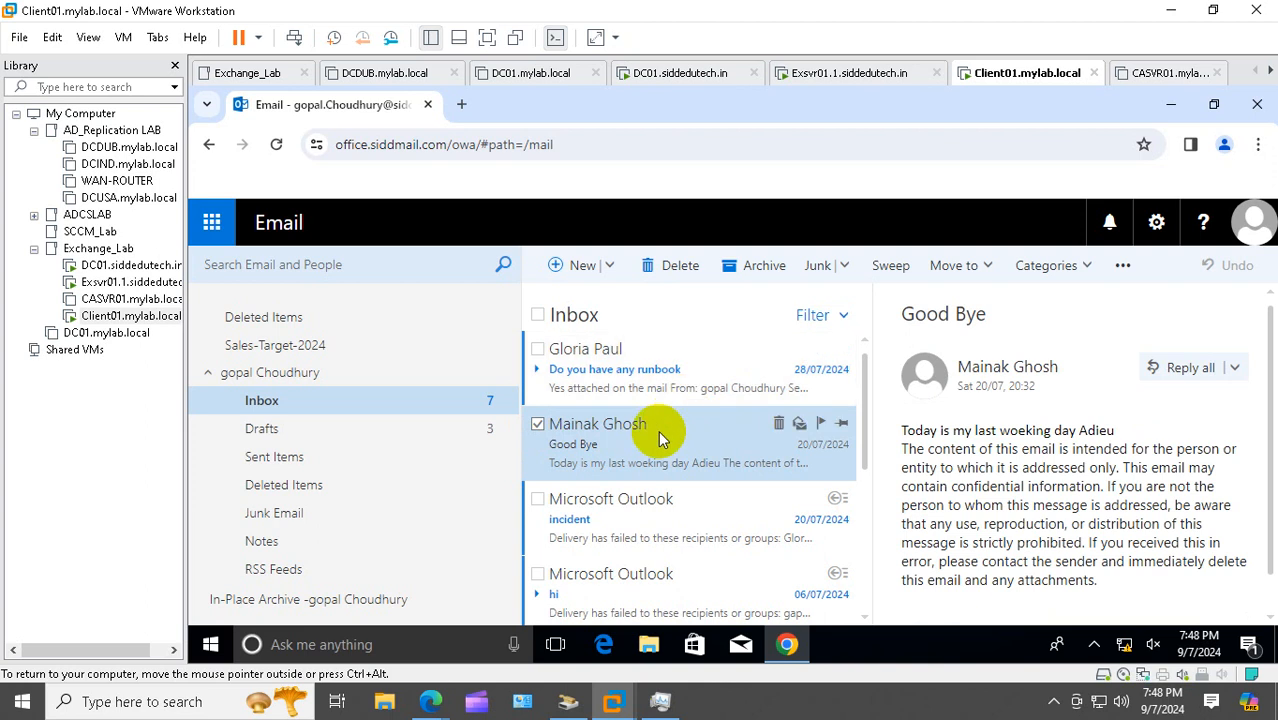
left_click_drag(654, 436, 344, 604)
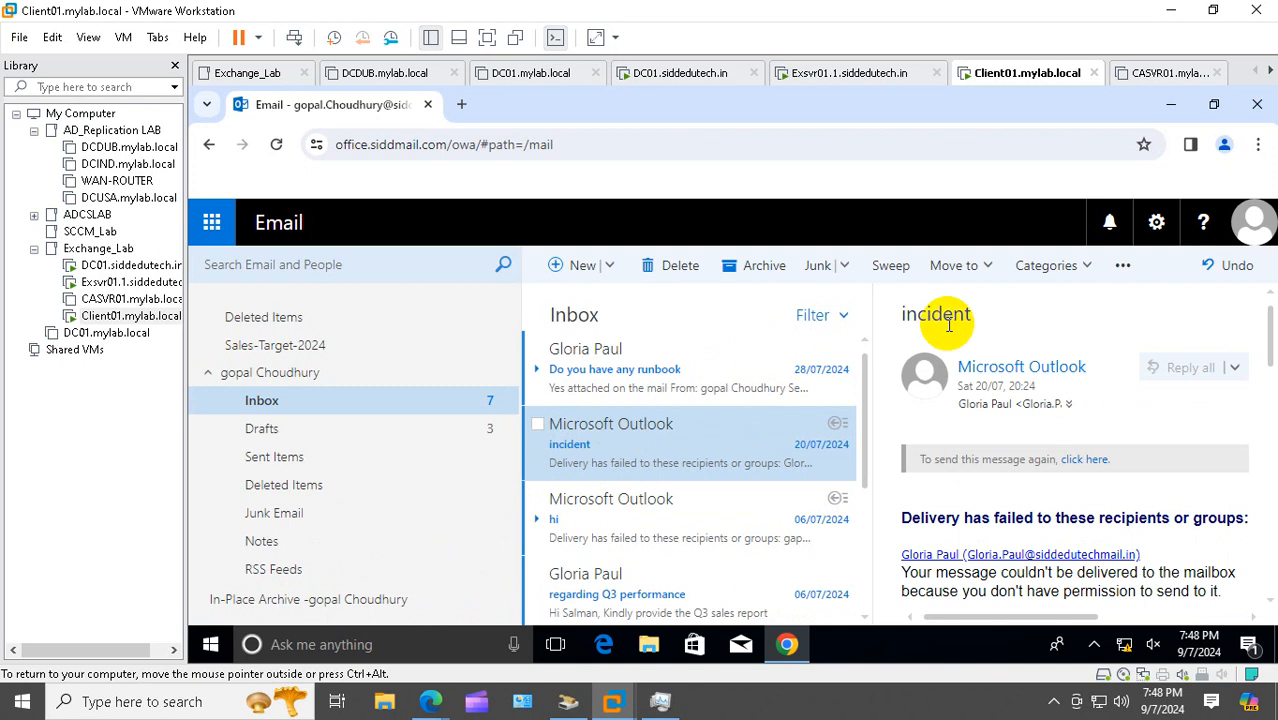
Try moving the incident message to In-Place Archive, dismiss the unavailable error, then switch to CASVR01
left_click(984, 268)
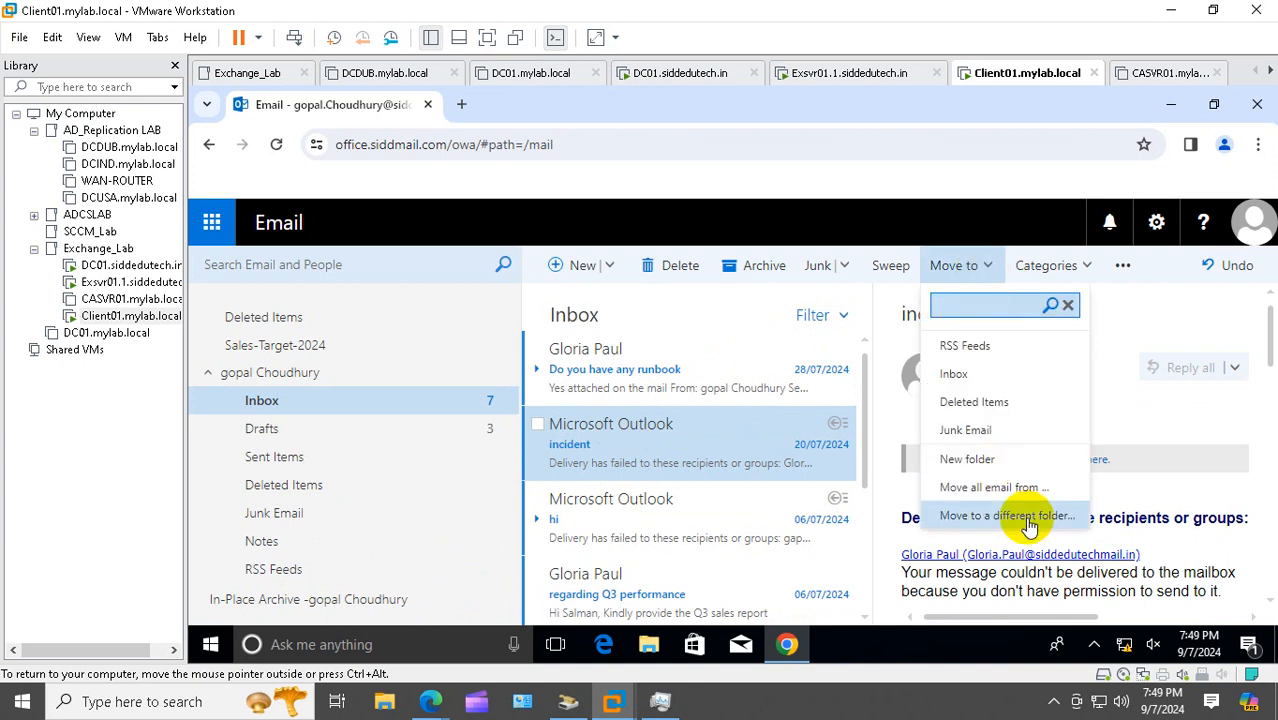
left_click(1015, 516)
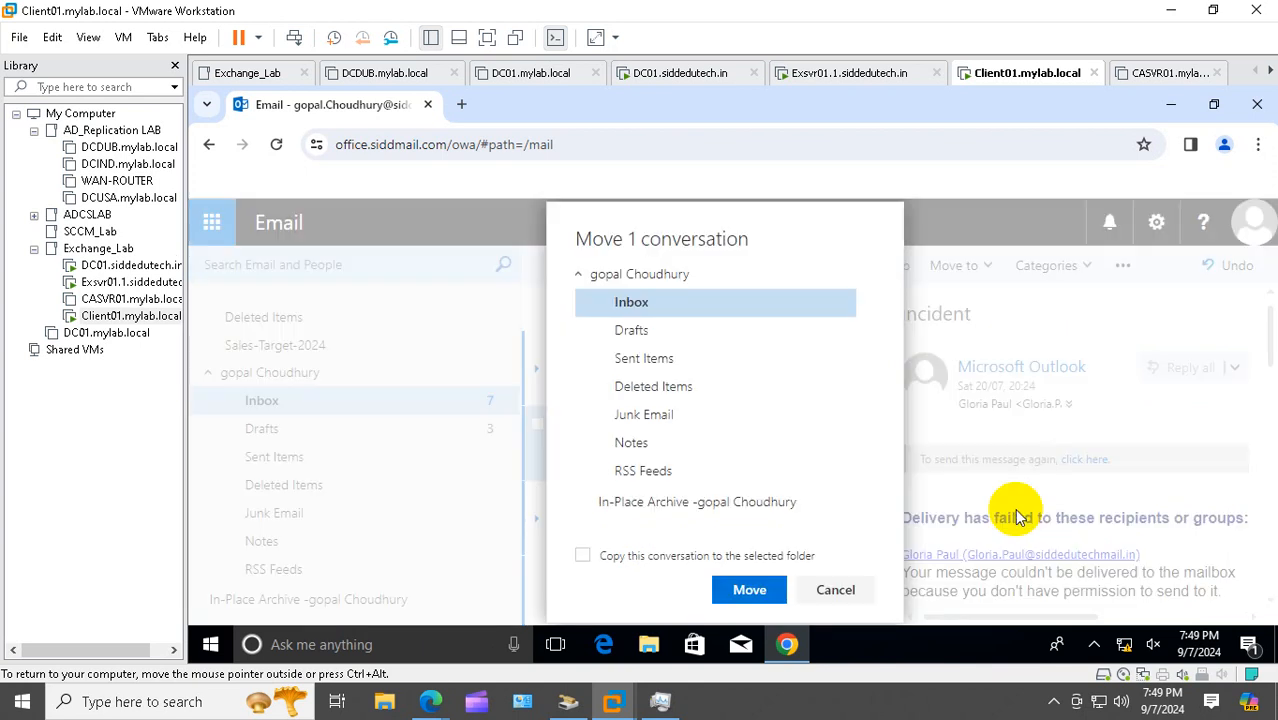
left_click(713, 502)
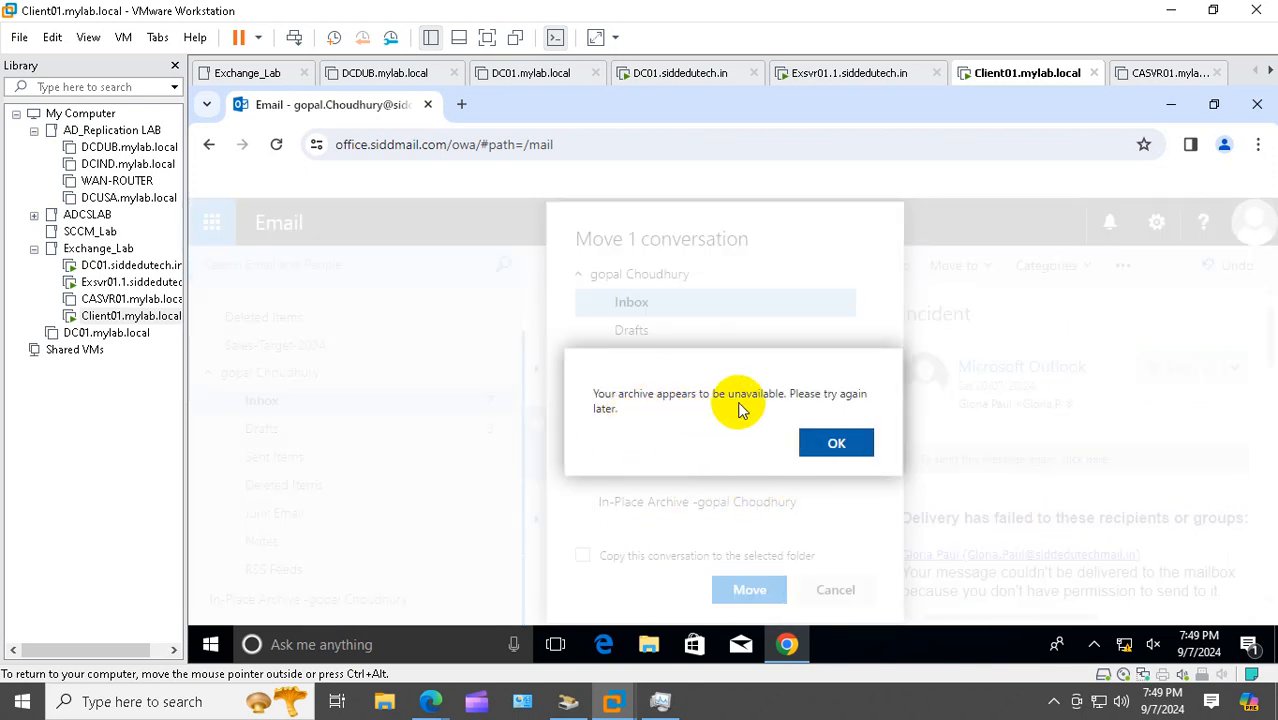
left_click(828, 443)
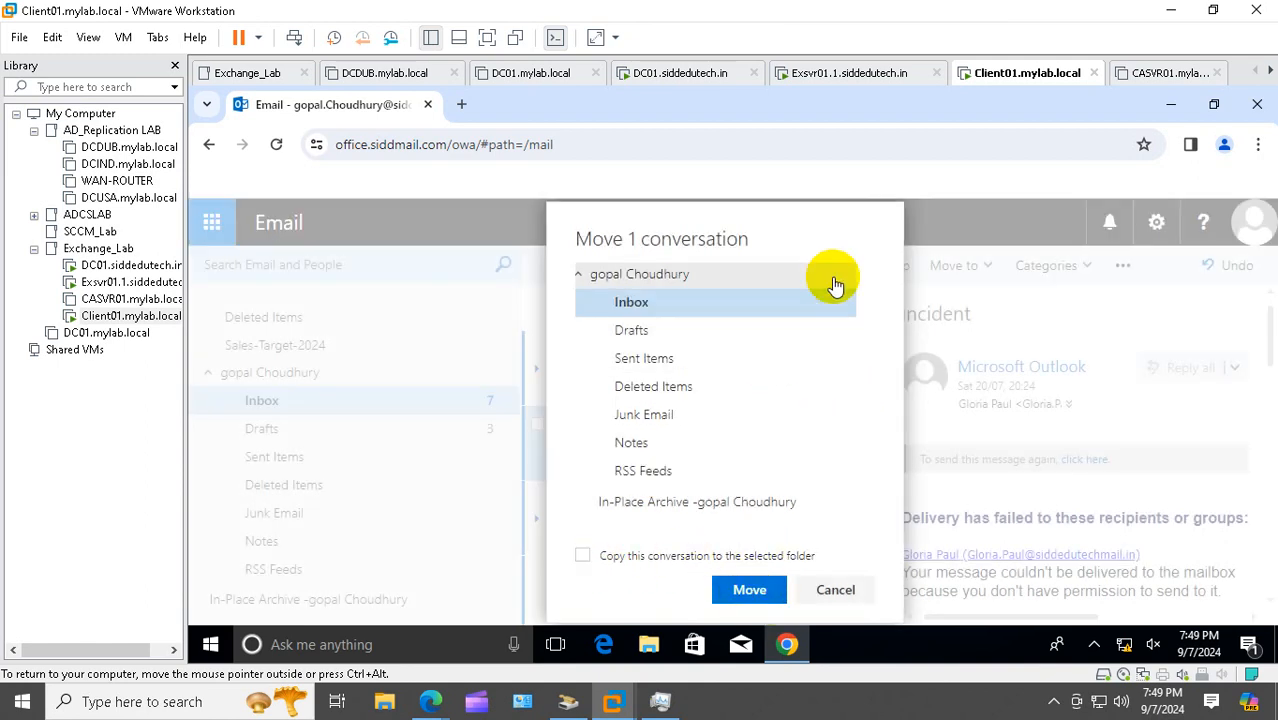
left_click(118, 300)
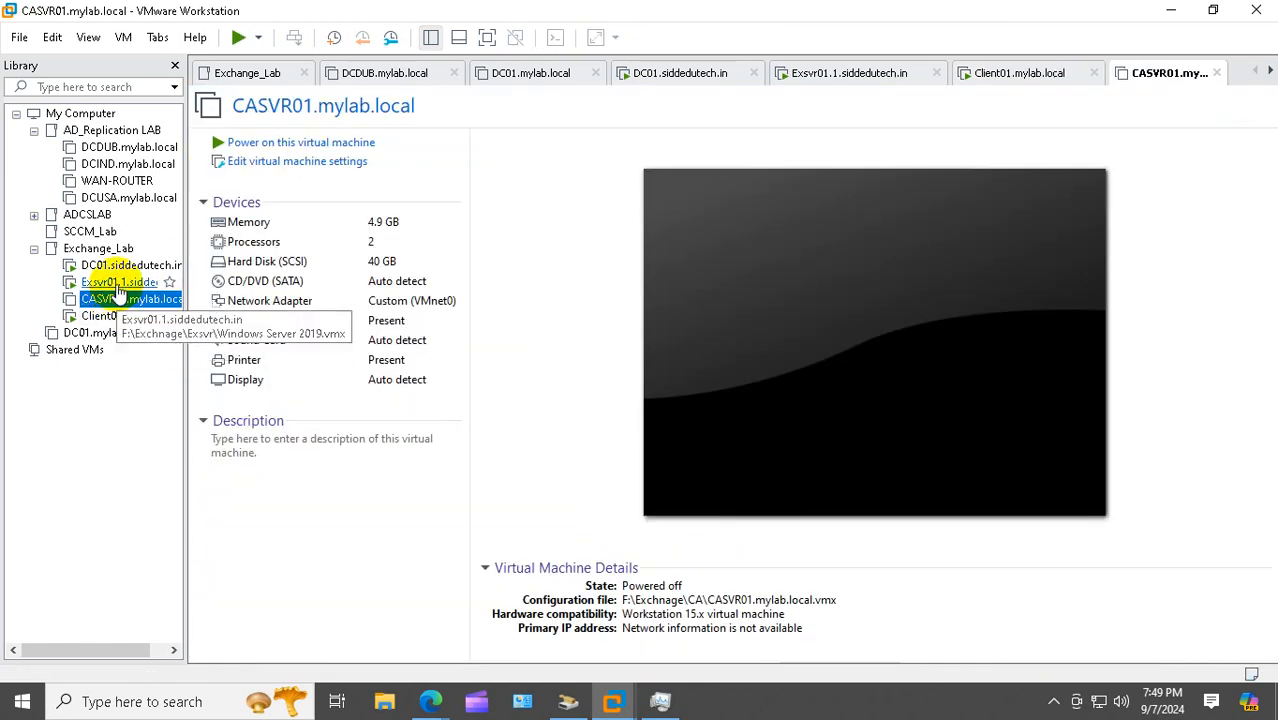
Check ArchaivalDatabase's copy details, then start a new mailbox database named Archaival2
left_click(118, 284)
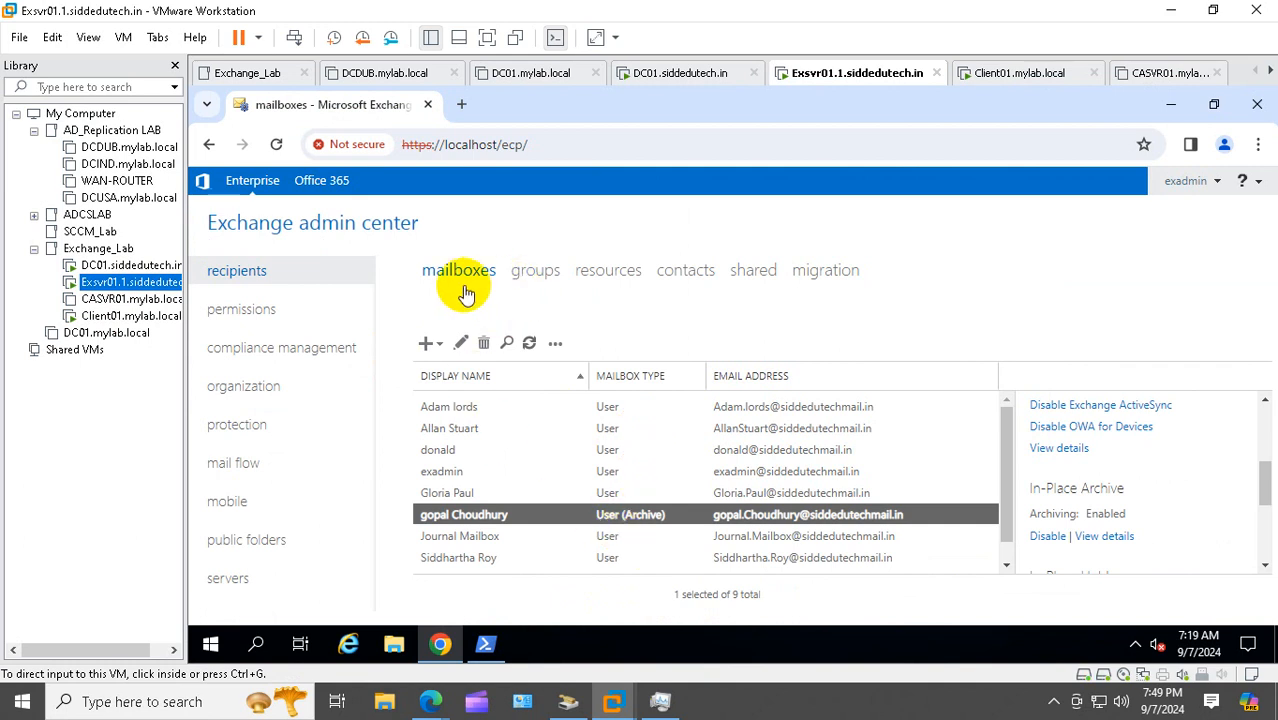
left_click(232, 579)
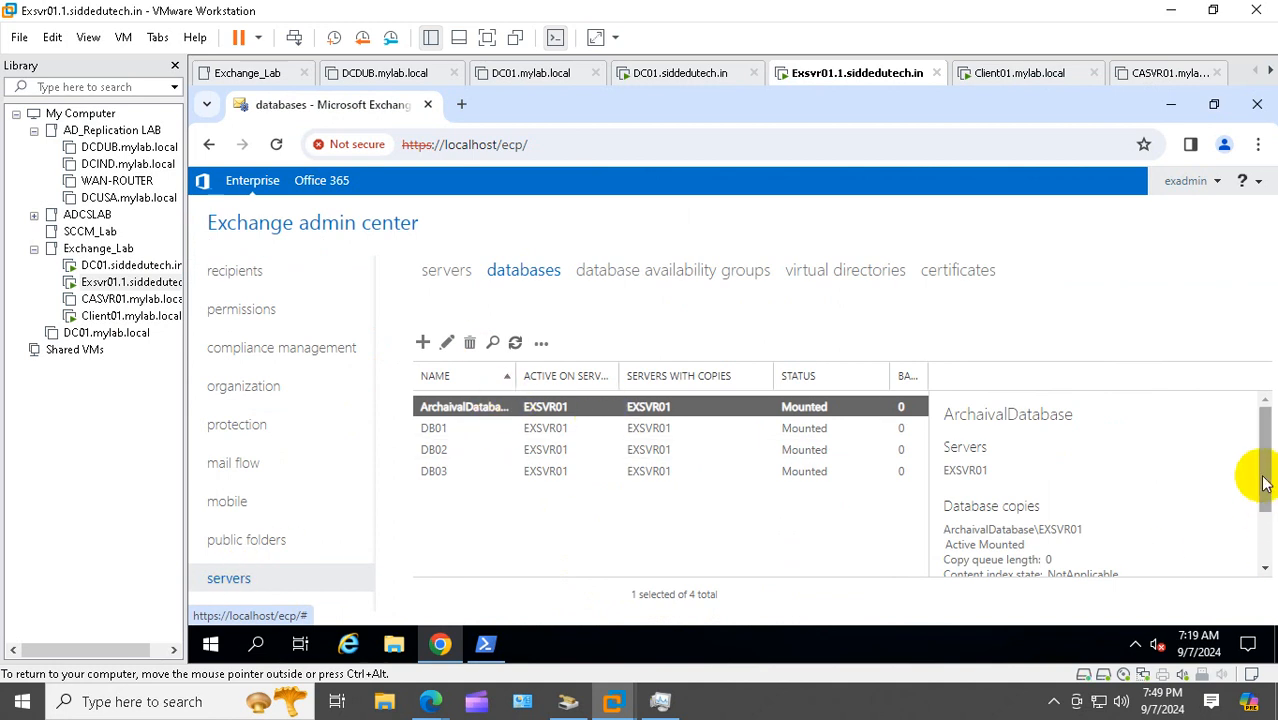
left_click_drag(1264, 485, 1268, 552)
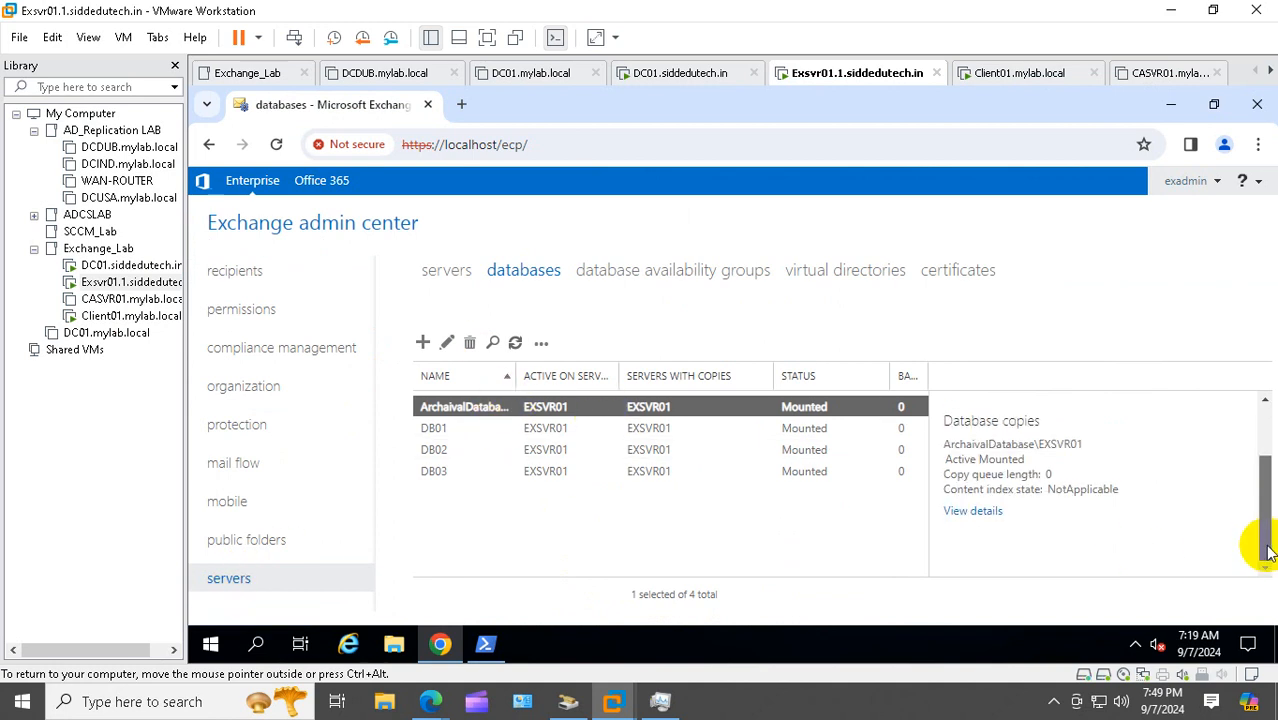
left_click(972, 512)
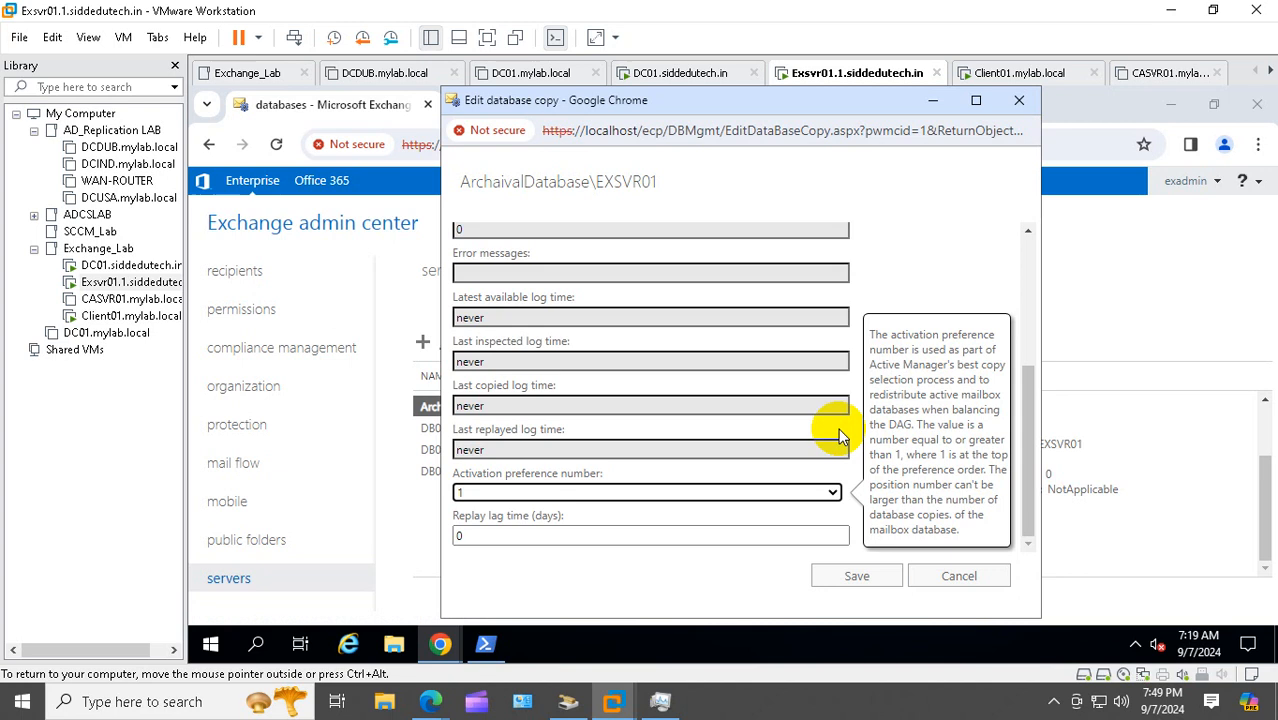
left_click(970, 577)
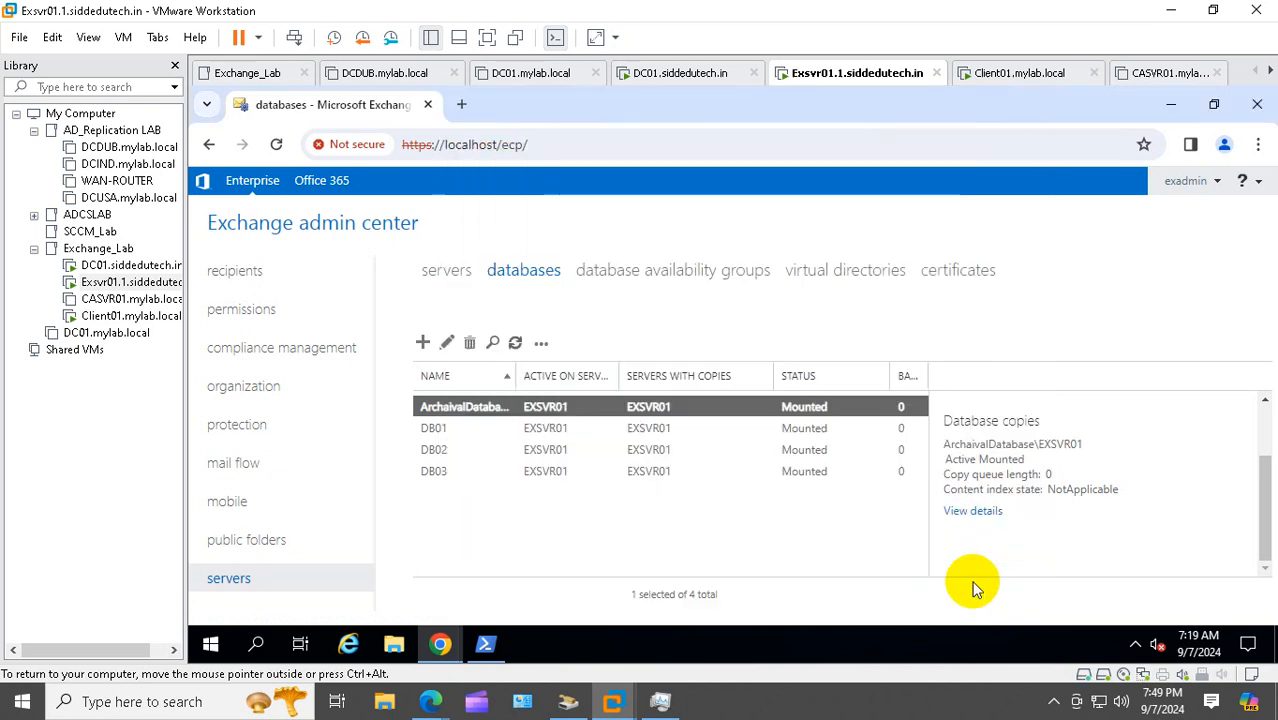
left_click(422, 342)
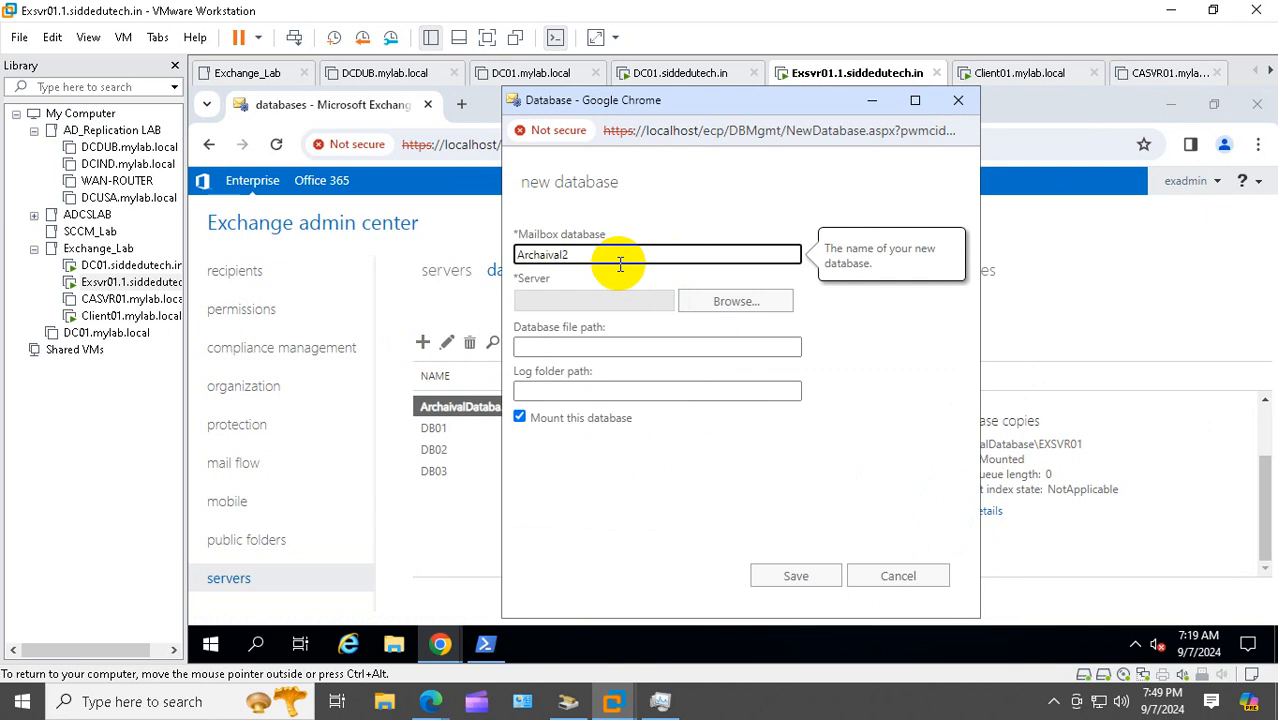
Host Archaival2 on EXSVR01 and save it, then follow the Information Store restart warning
left_click(700, 301)
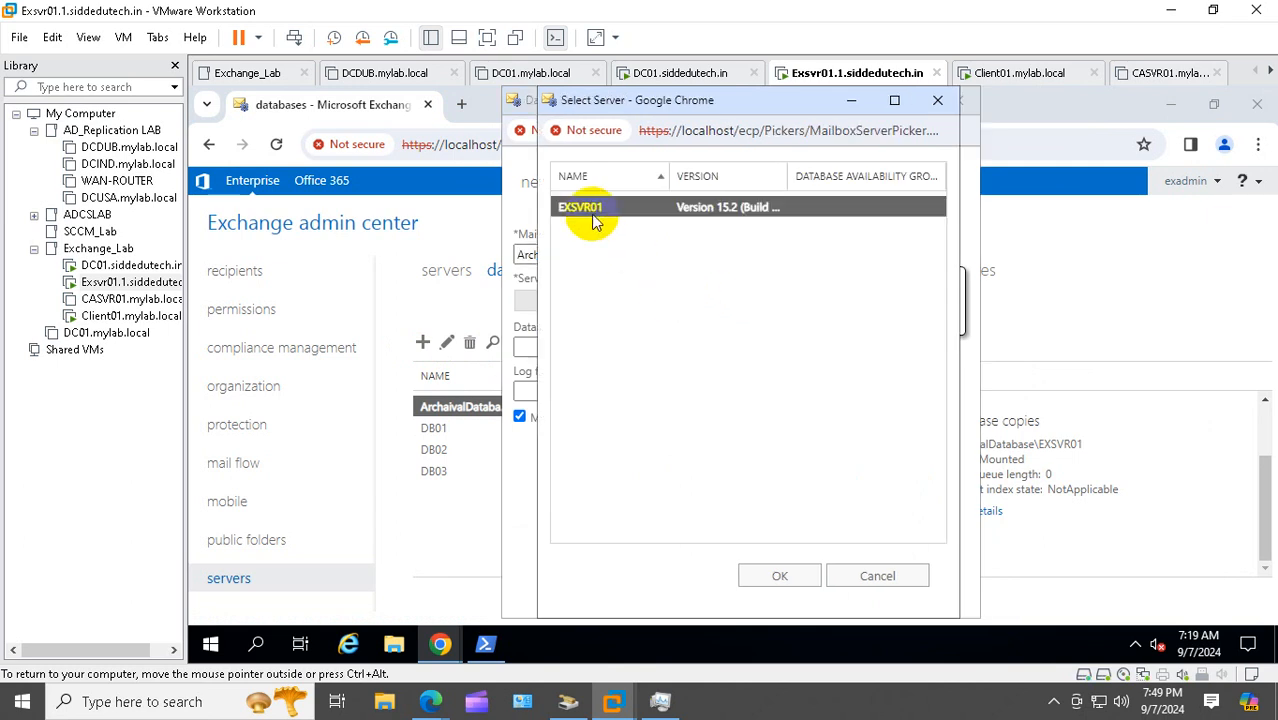
left_click(780, 576)
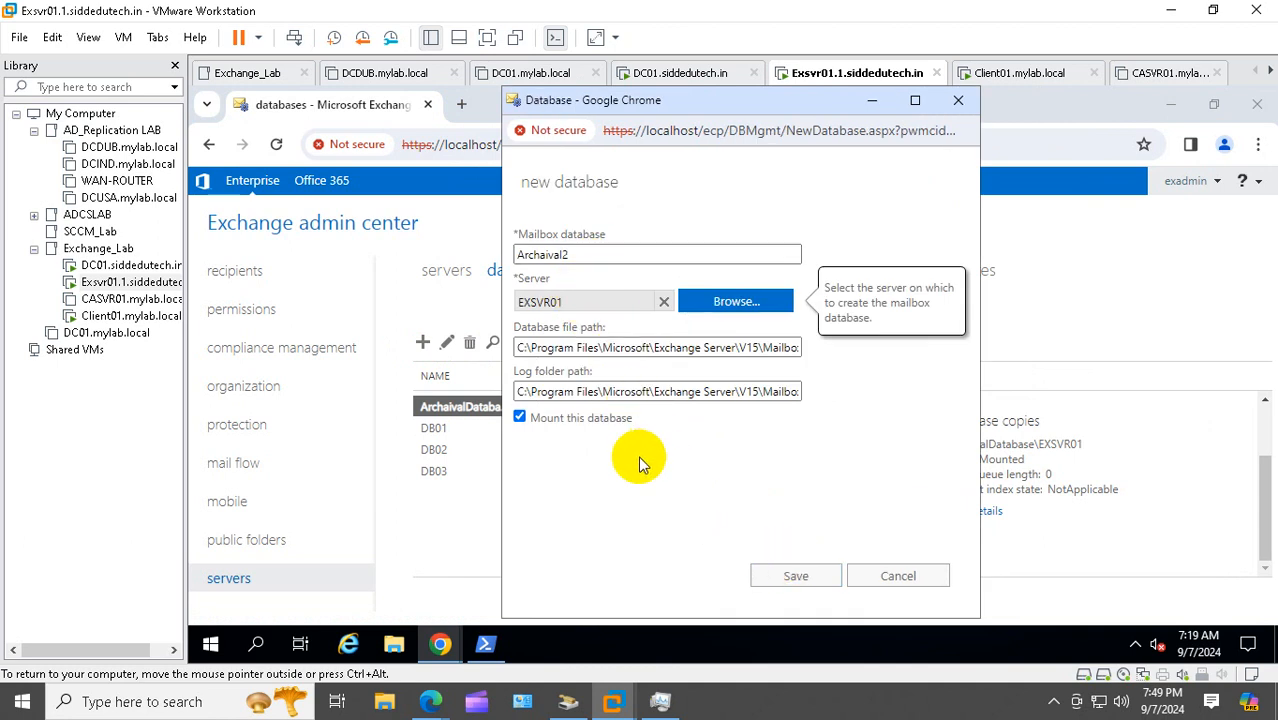
left_click(800, 579)
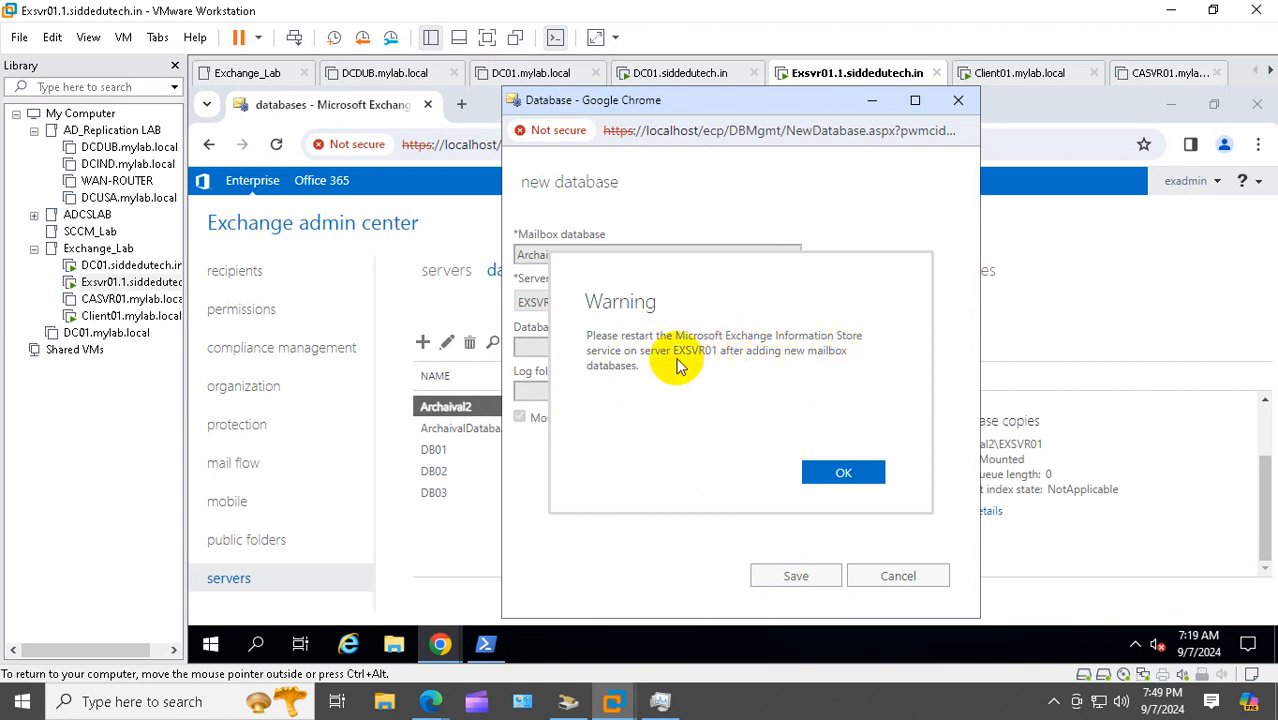
left_click(212, 648)
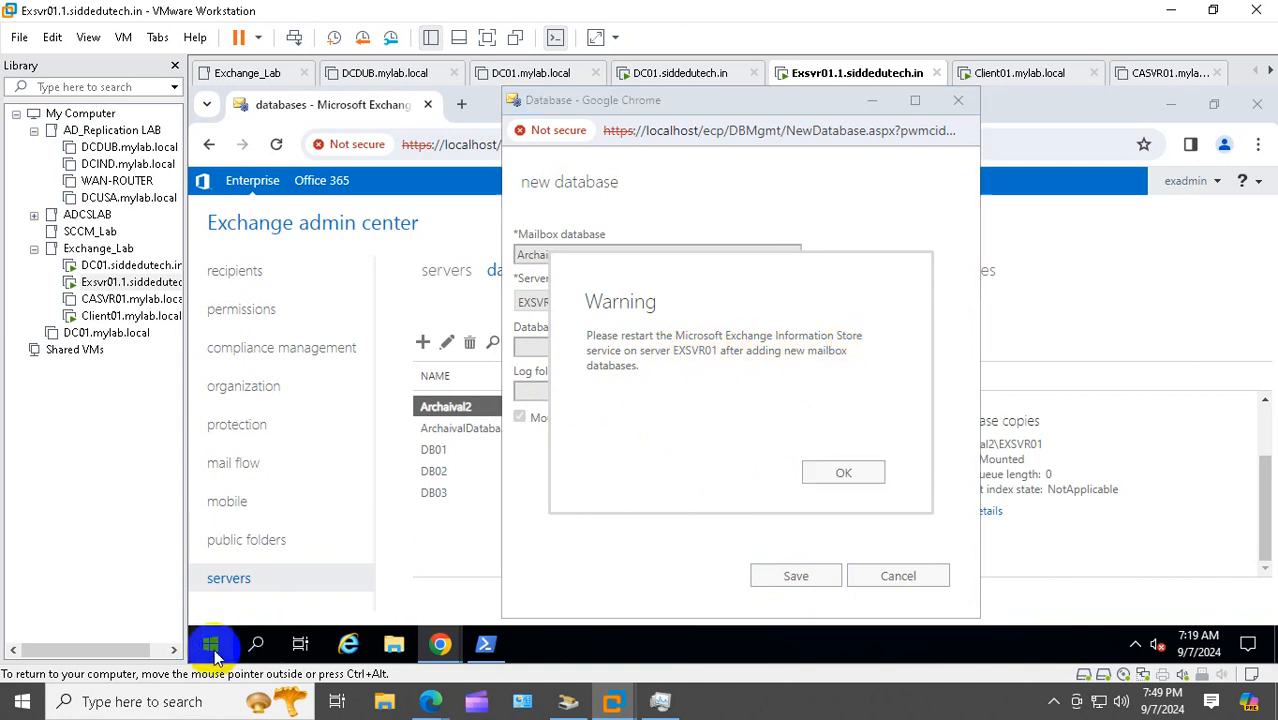
Launch the services.msc console from the Run box
right_click(212, 648)
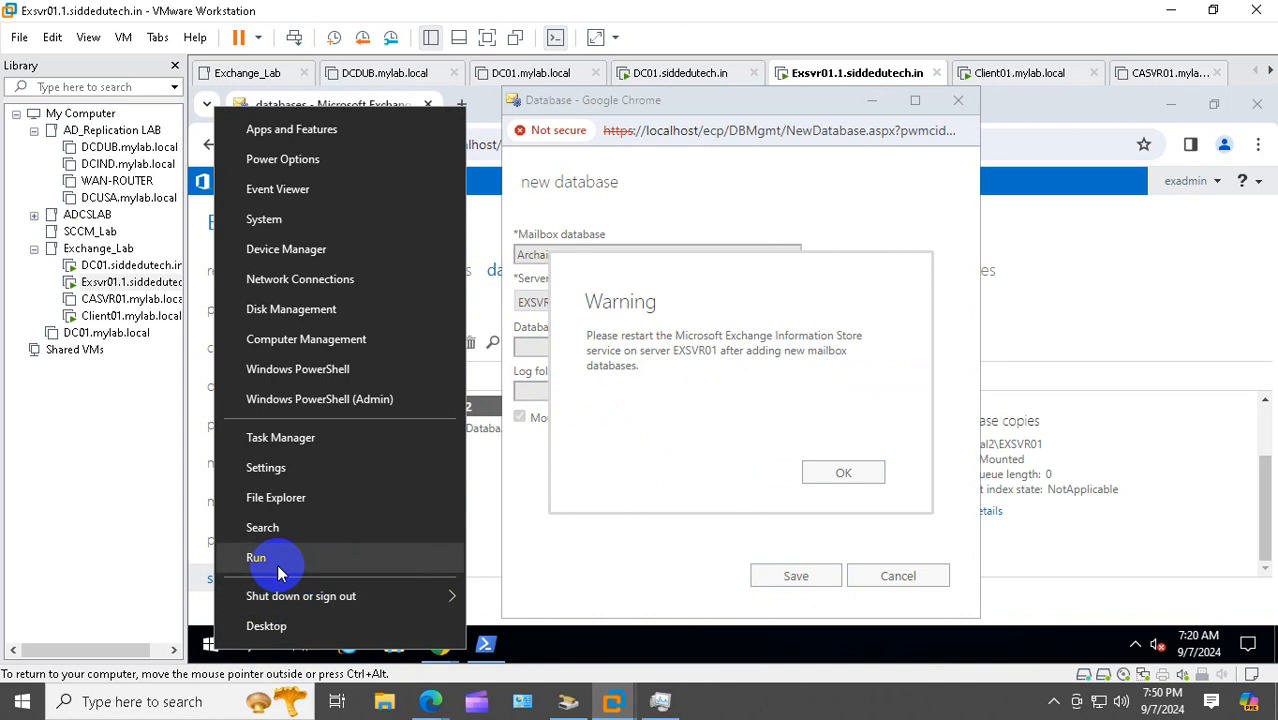
left_click(280, 566)
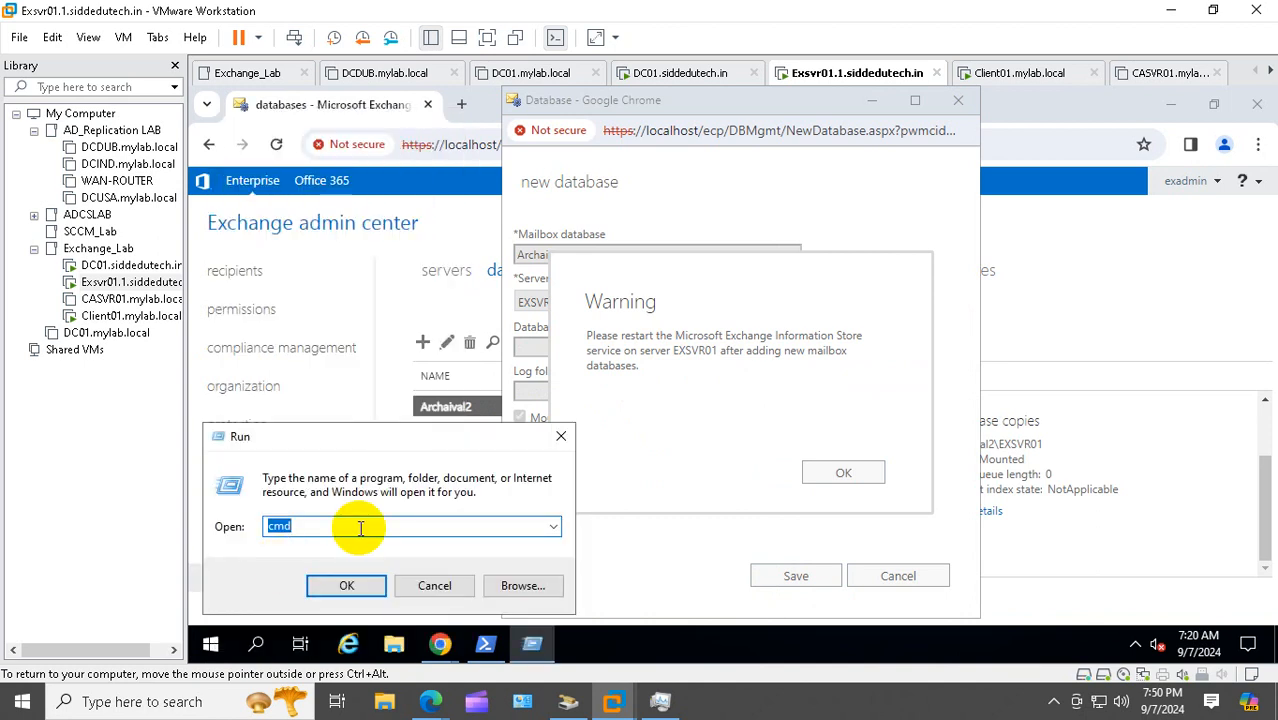
type("services")
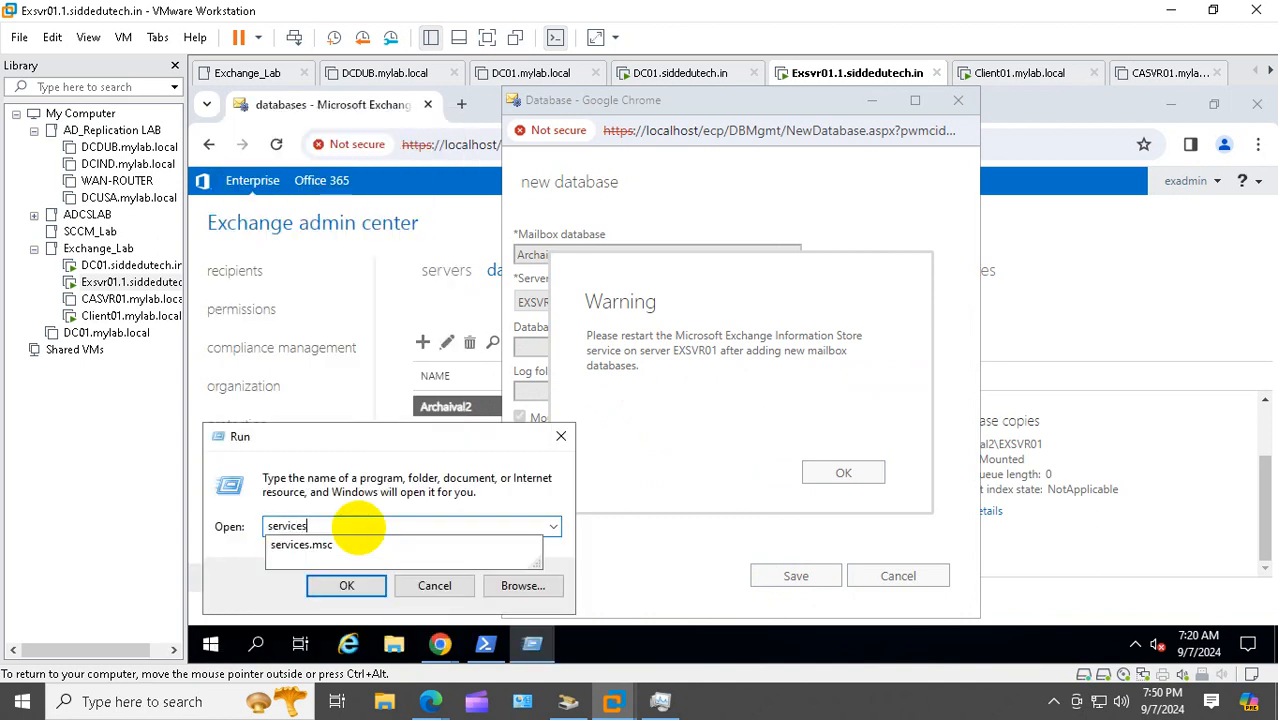
type(".msc")
key("Return")
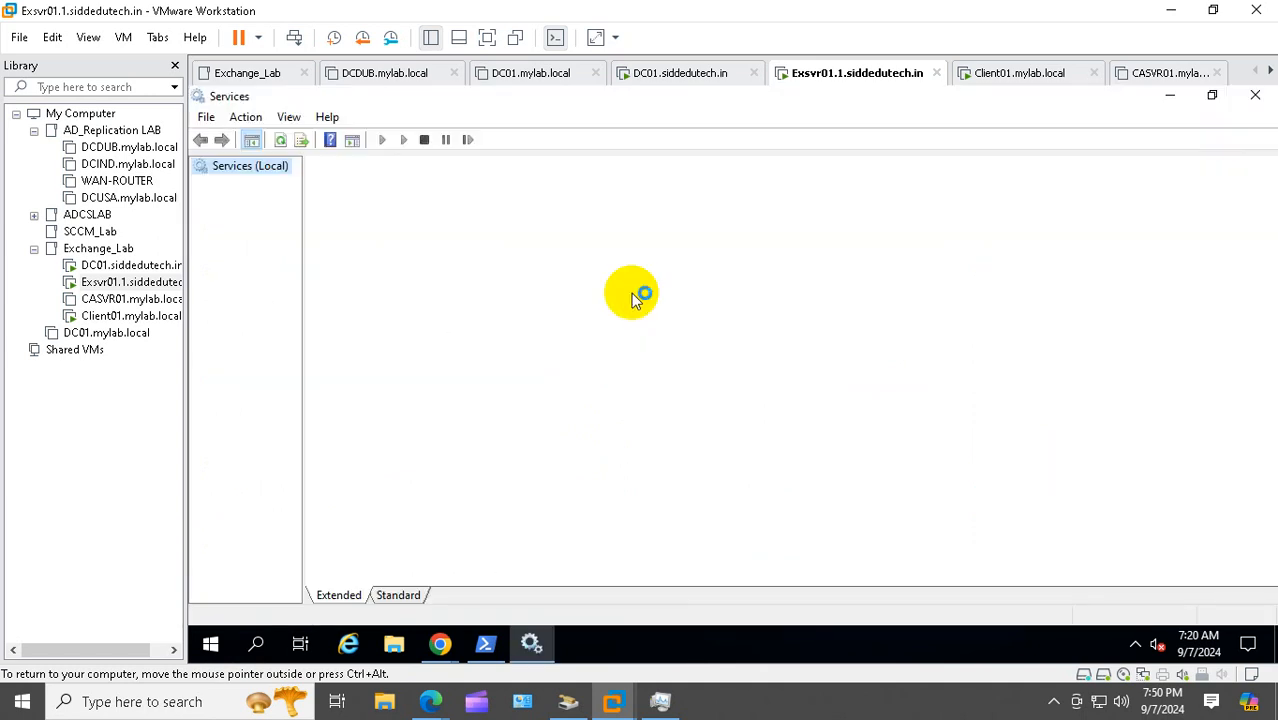
Restart the Microsoft Exchange Information Store service
left_click(600, 285)
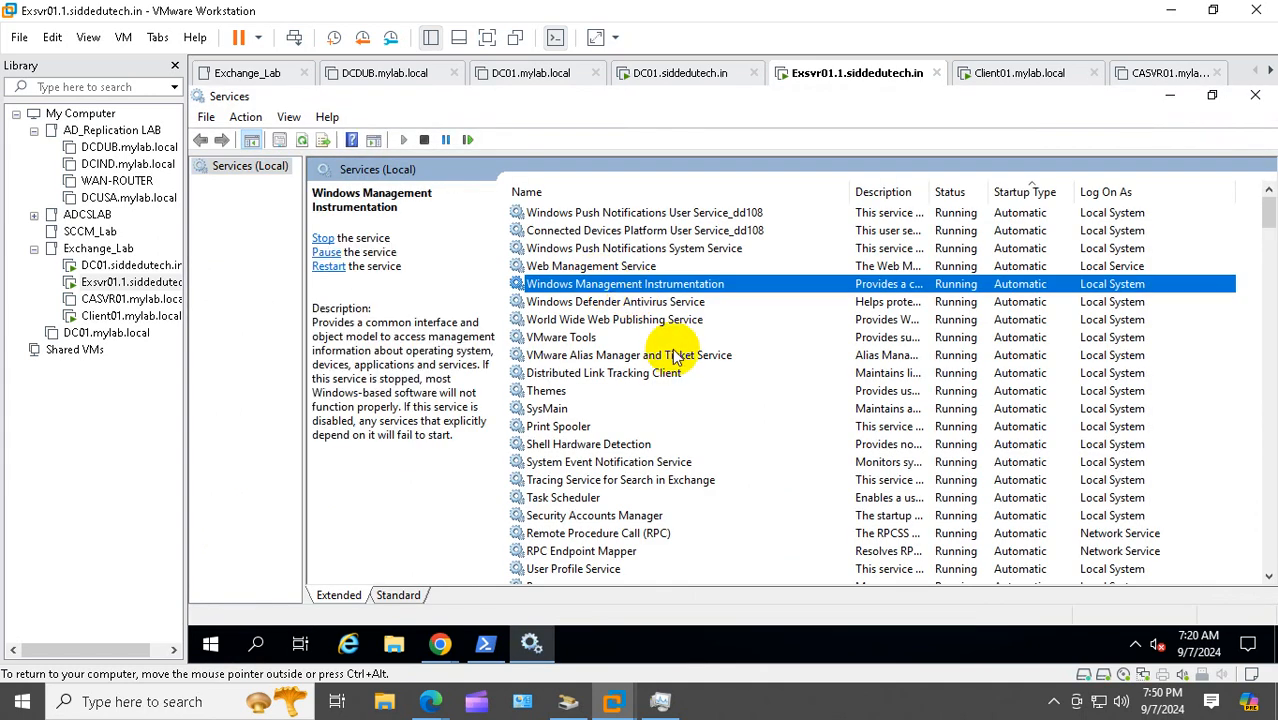
type("mi")
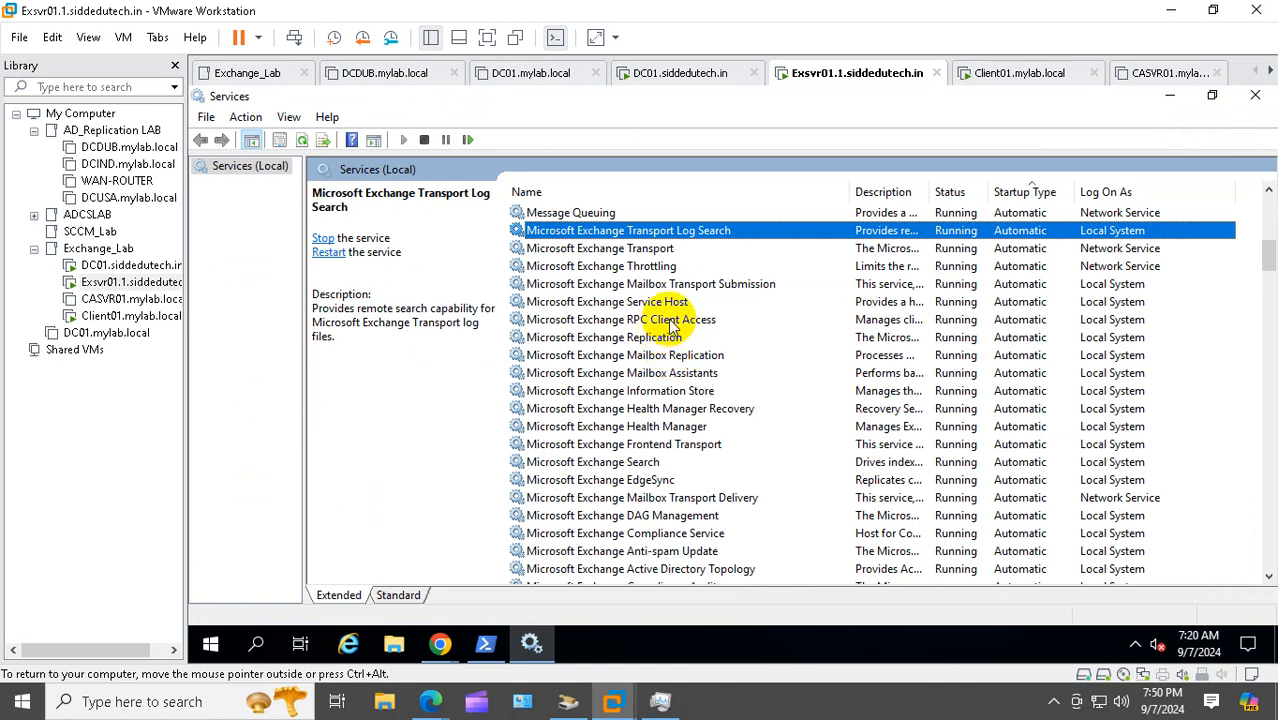
left_click(668, 395)
right_click(666, 394)
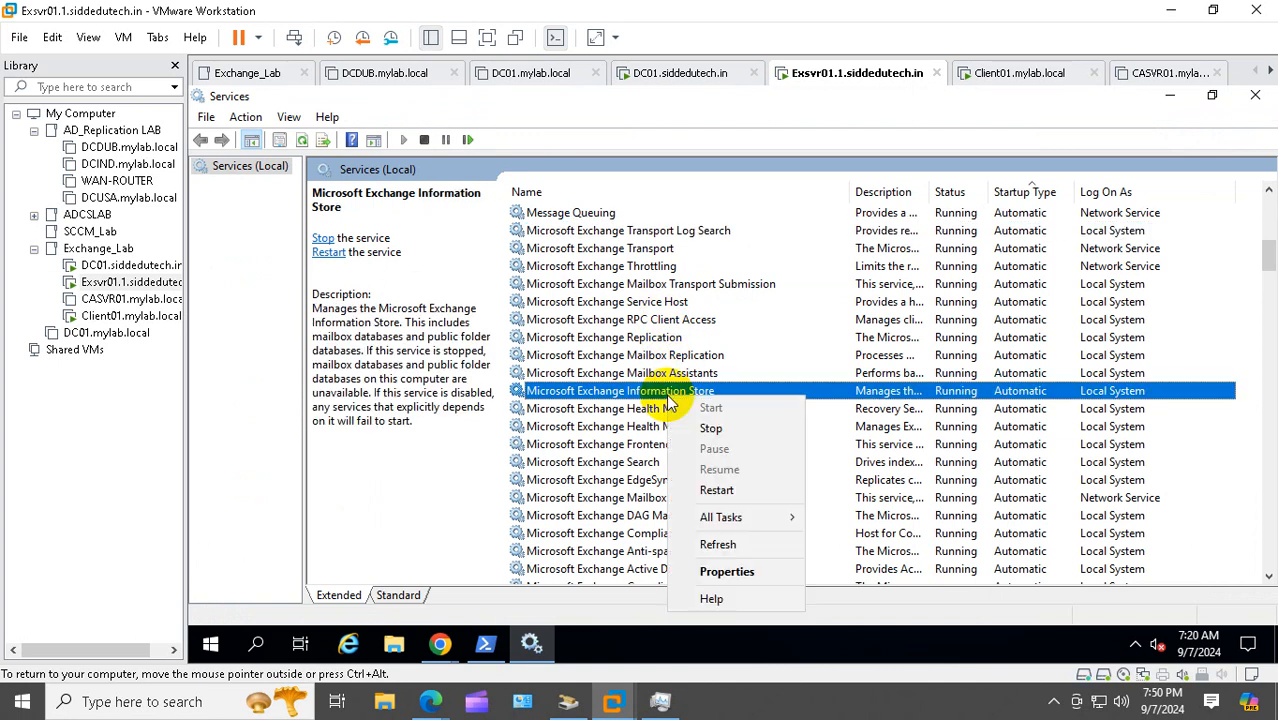
left_click(745, 493)
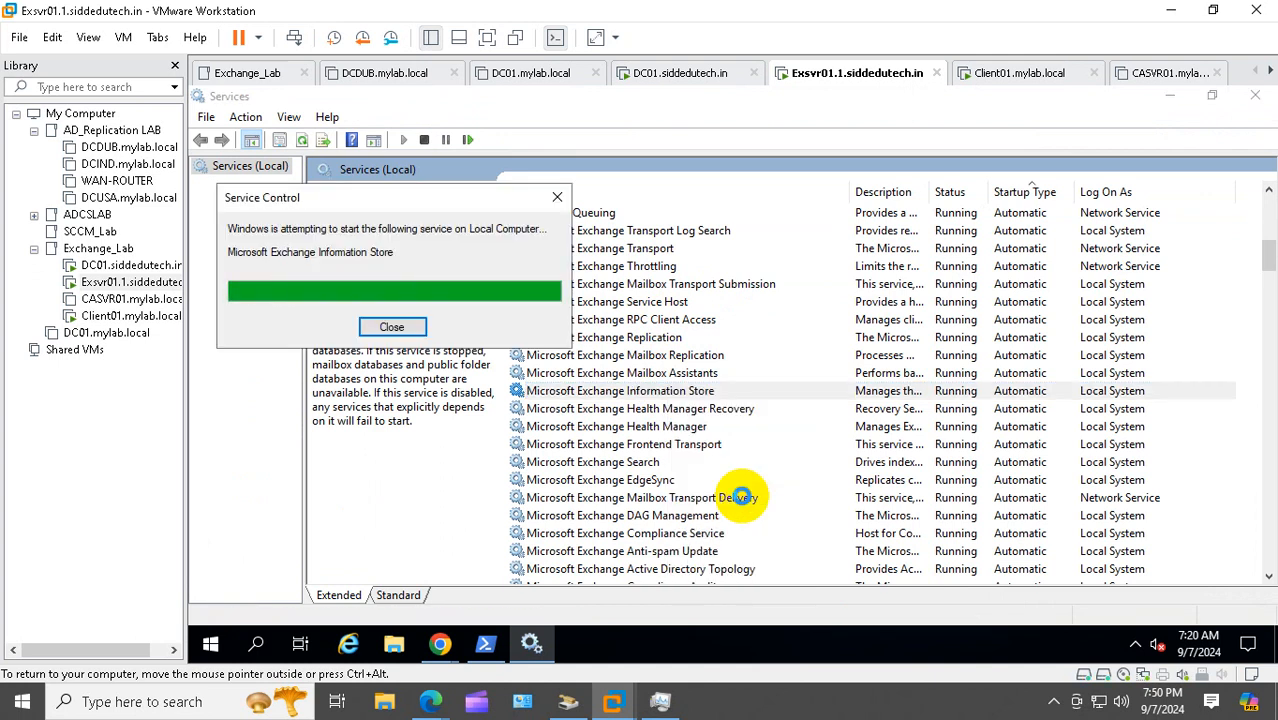
On Client01, dismiss the Move dialog, then sign out of Outlook on the web and back in
left_click(130, 316)
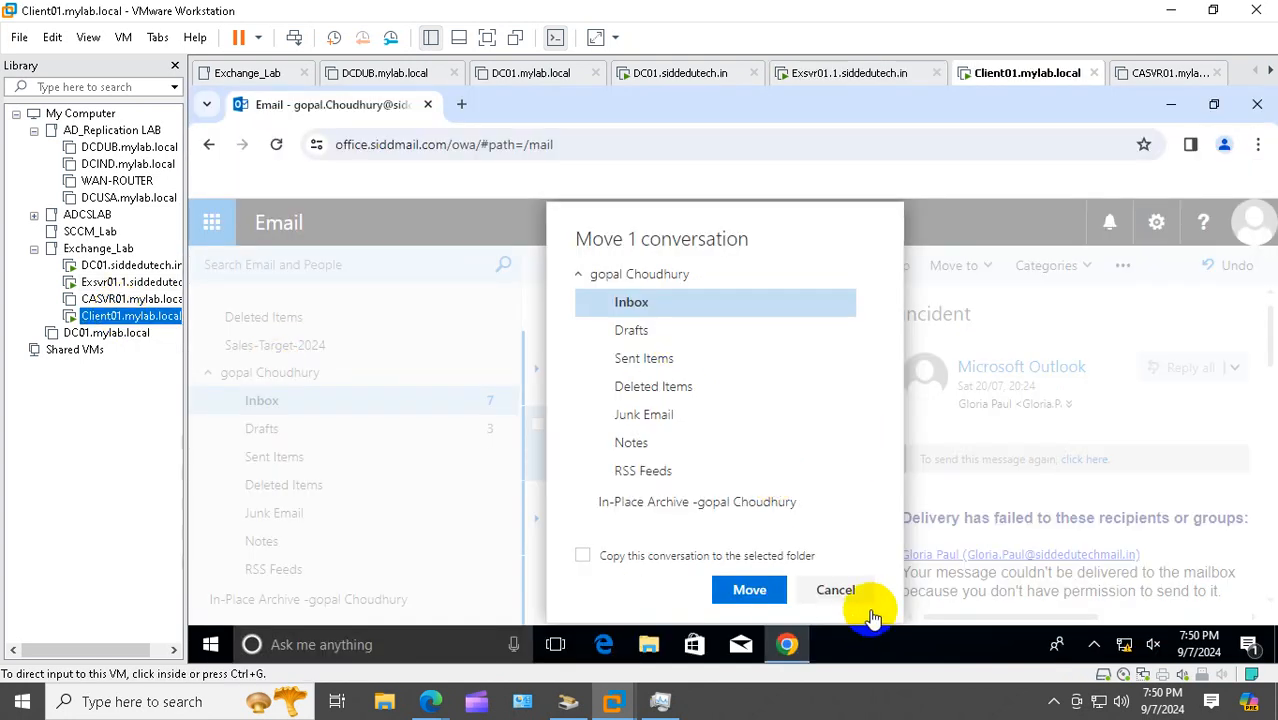
left_click(840, 591)
left_click(840, 591)
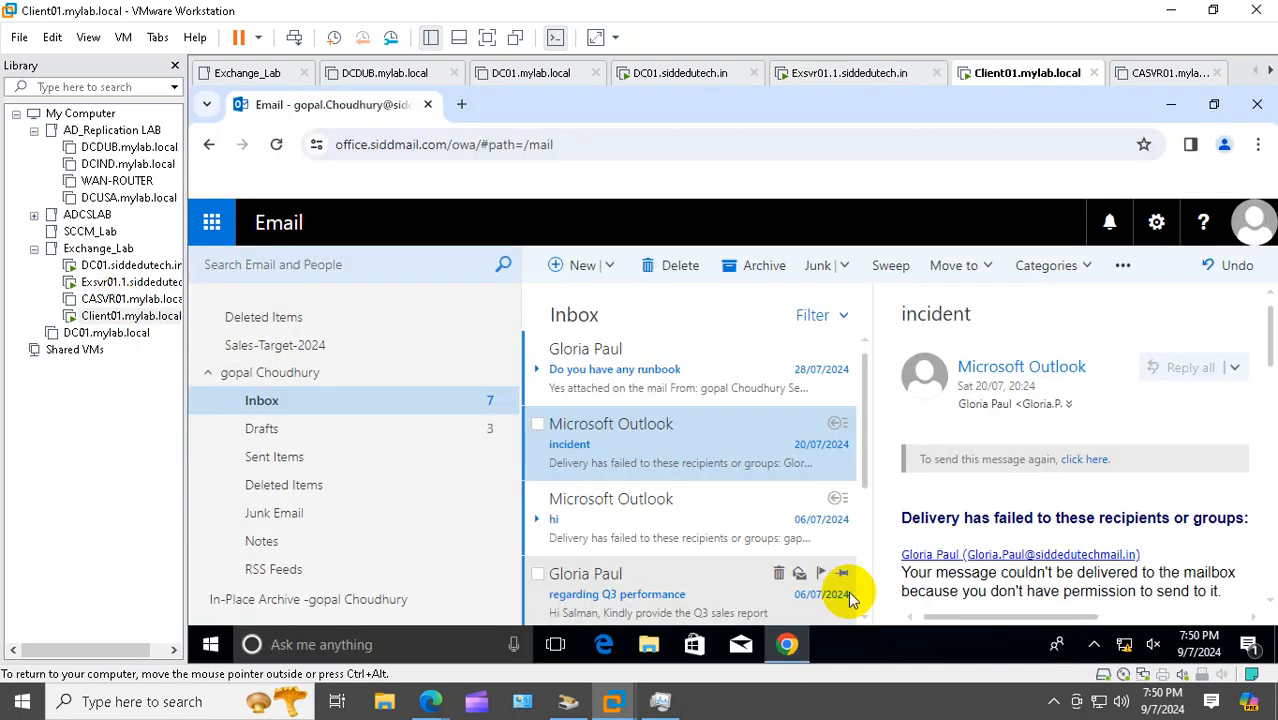
left_click(1253, 222)
left_click(1000, 410)
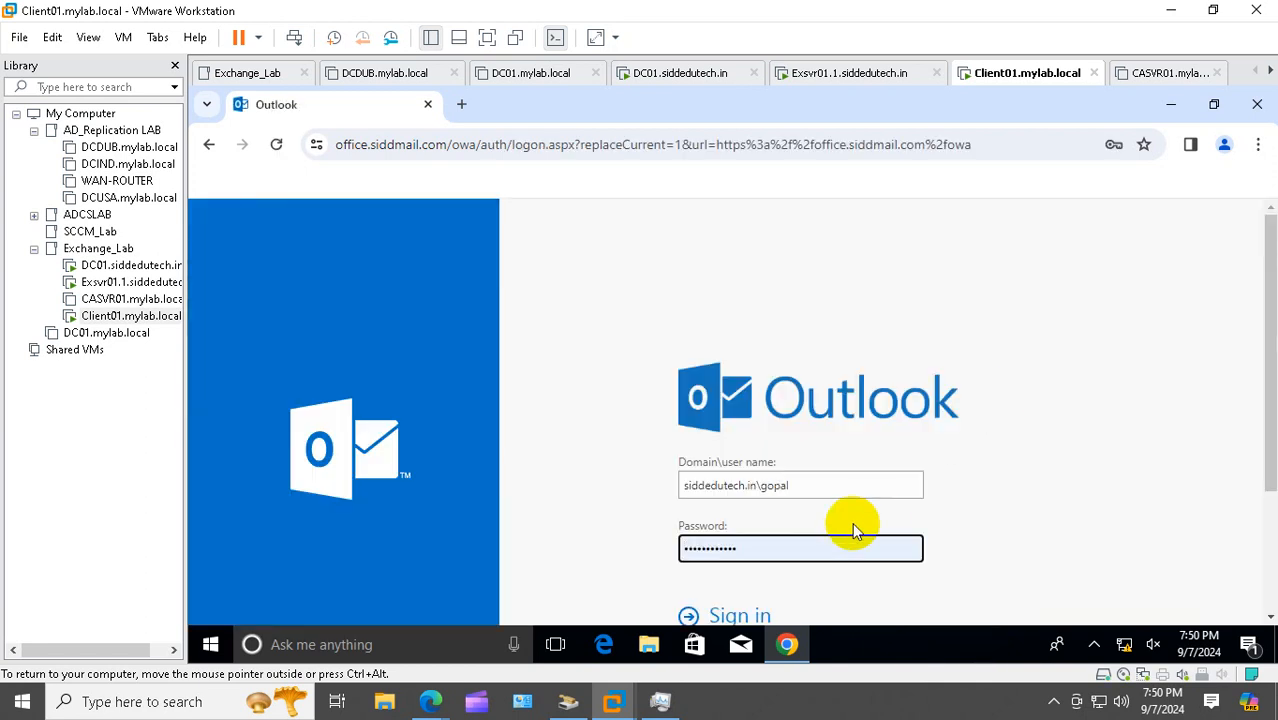
scroll(815, 530, "down", 2)
left_click(740, 436)
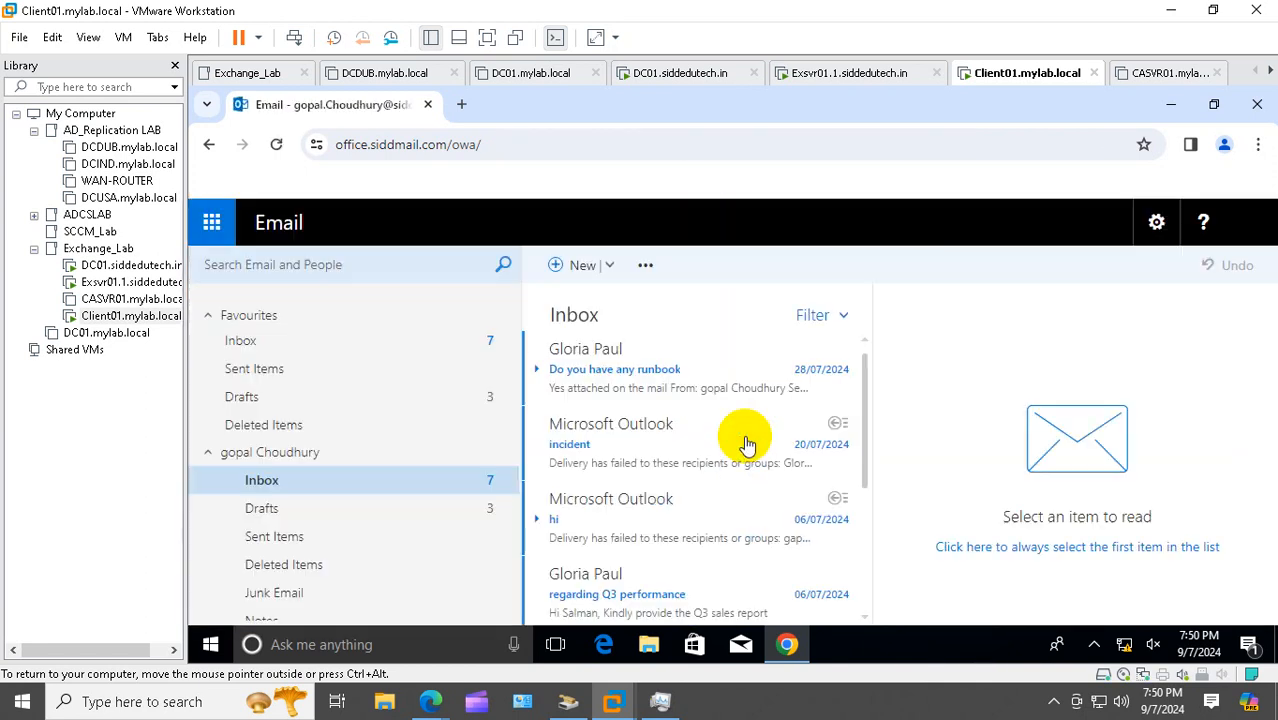
scroll(428, 425, "down", 2)
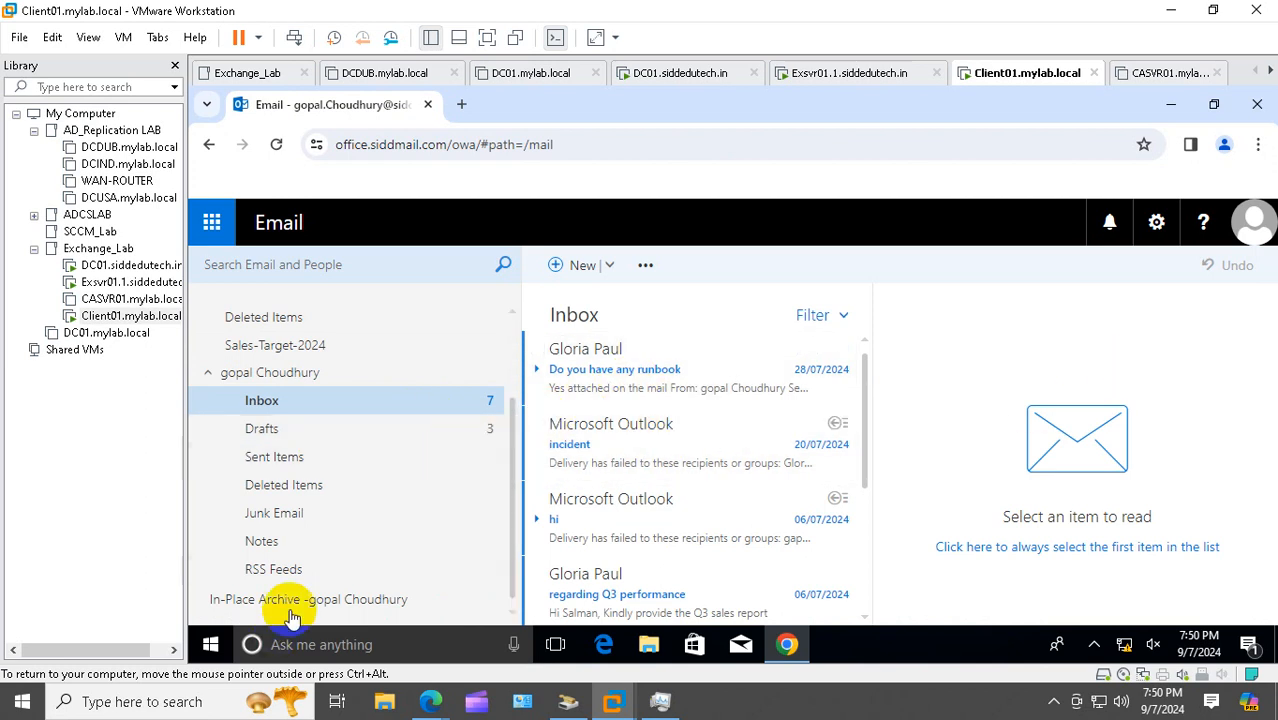
Try moving the incident message to the In-Place Archive; the archive is still unavailable, so cancel
left_click(537, 424)
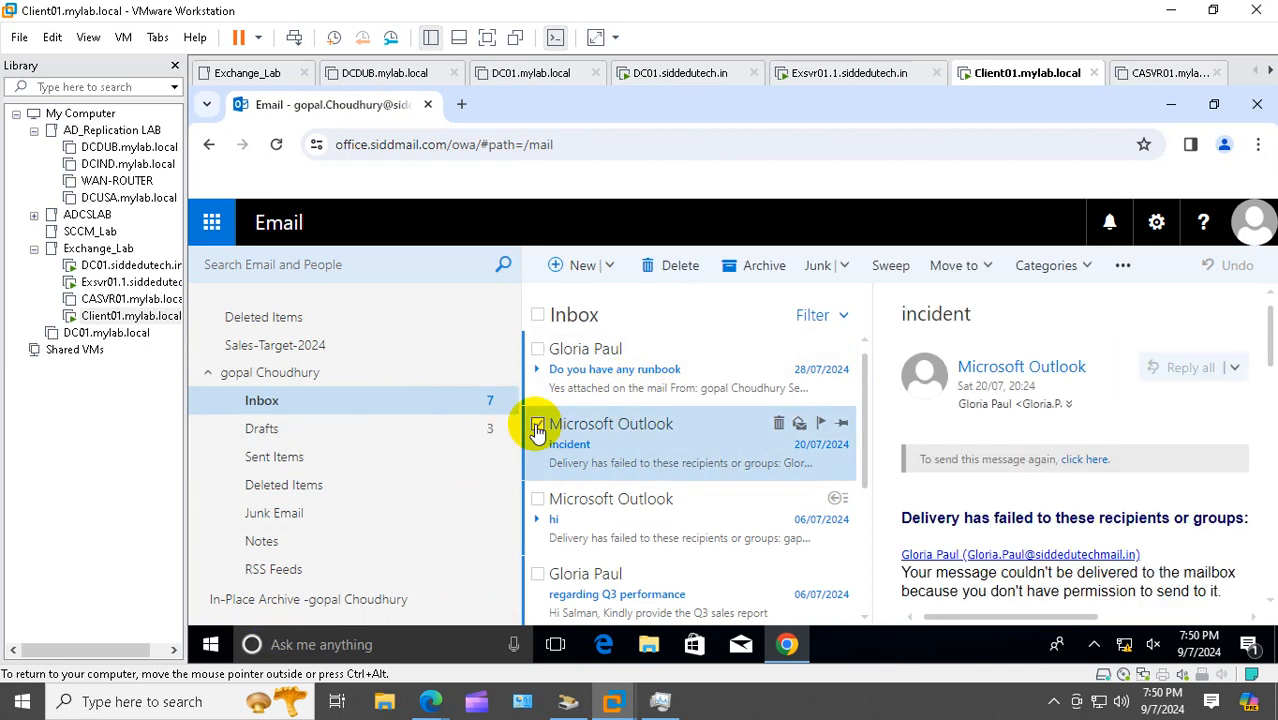
left_click(976, 265)
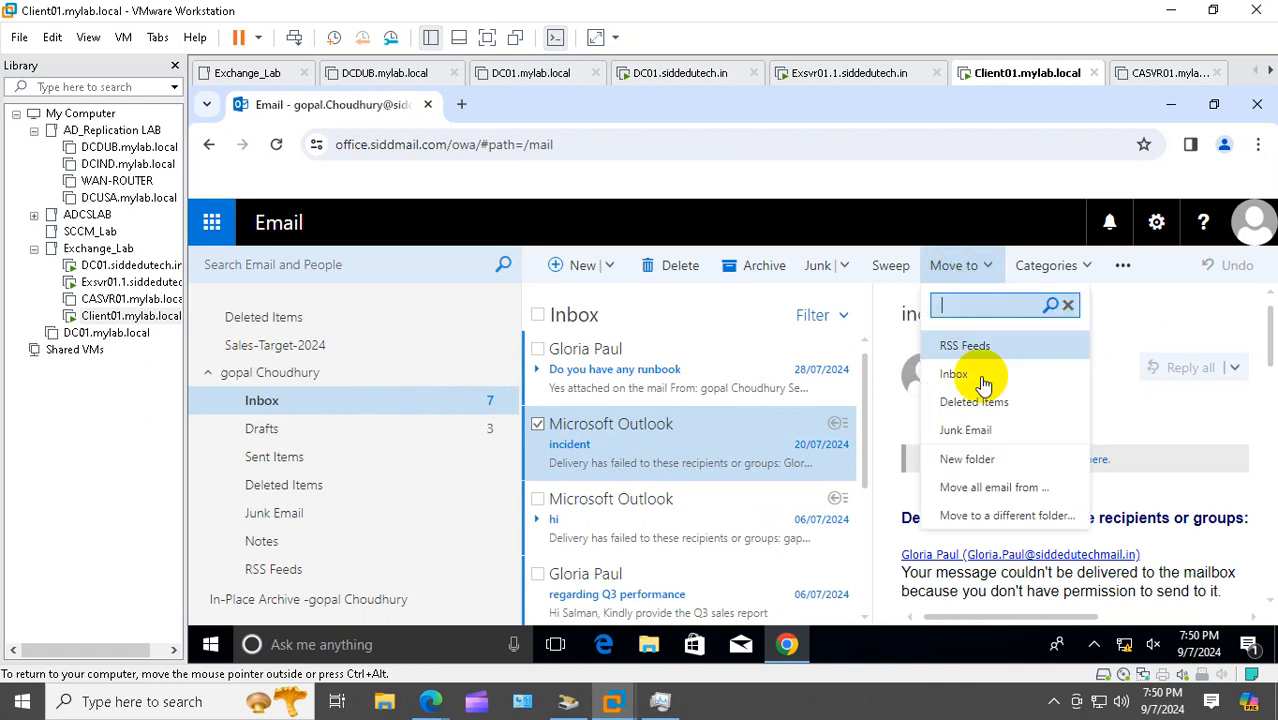
left_click(995, 523)
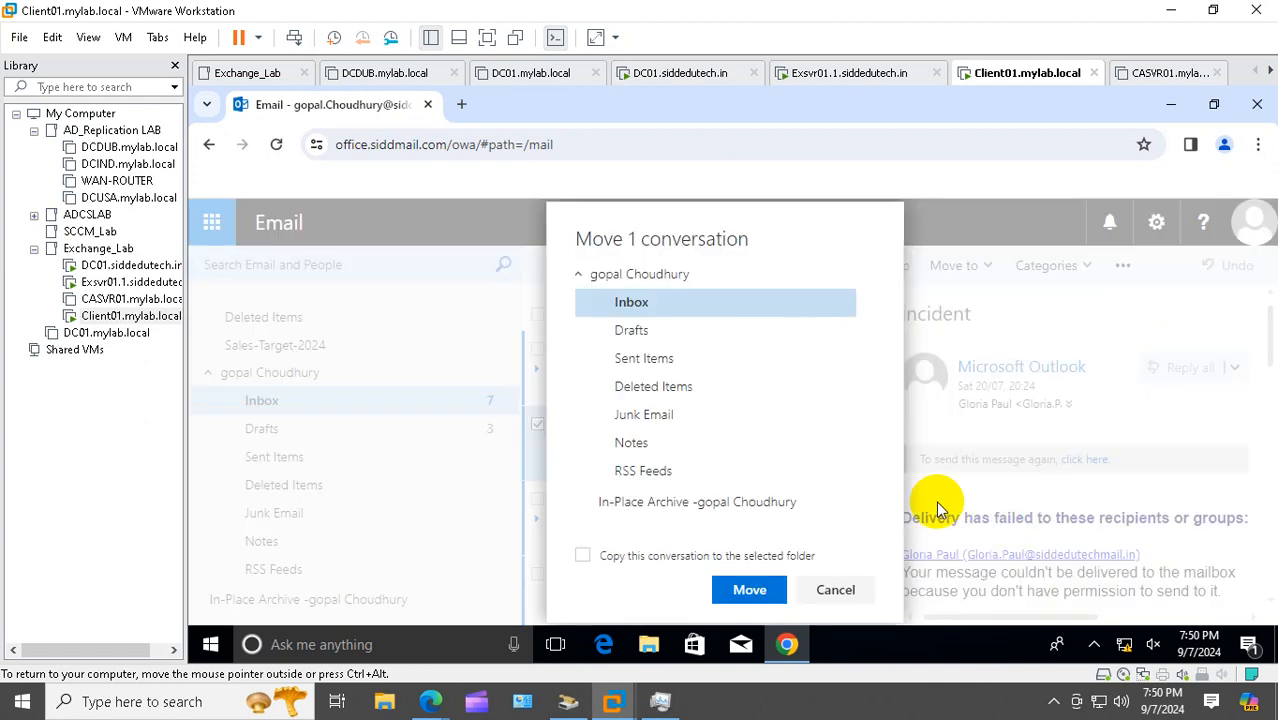
left_click(674, 504)
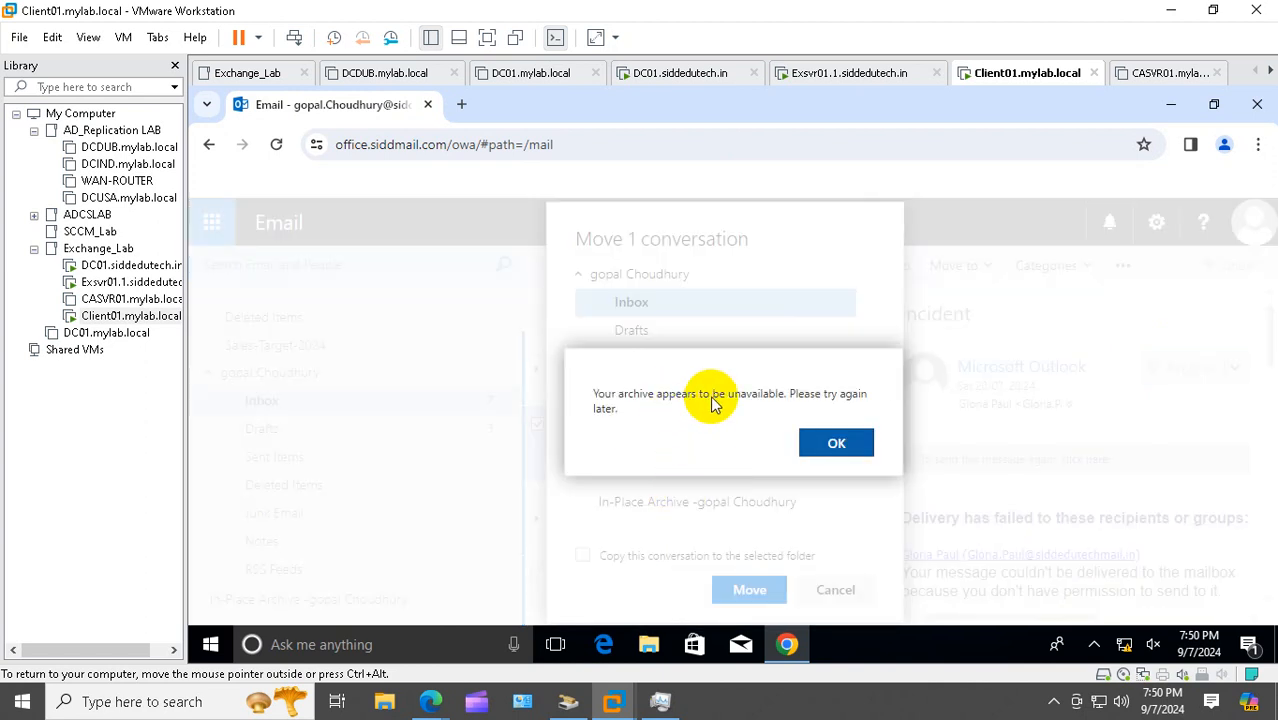
left_click(833, 442)
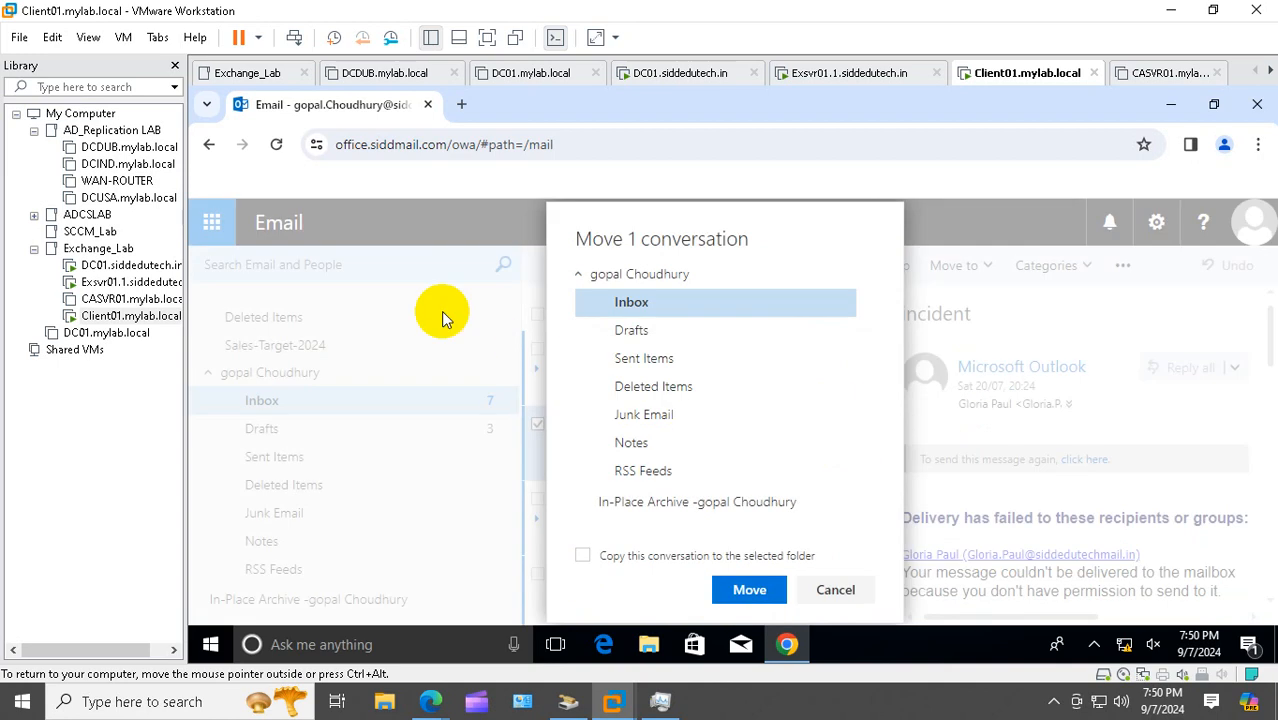
left_click(831, 591)
left_click(119, 283)
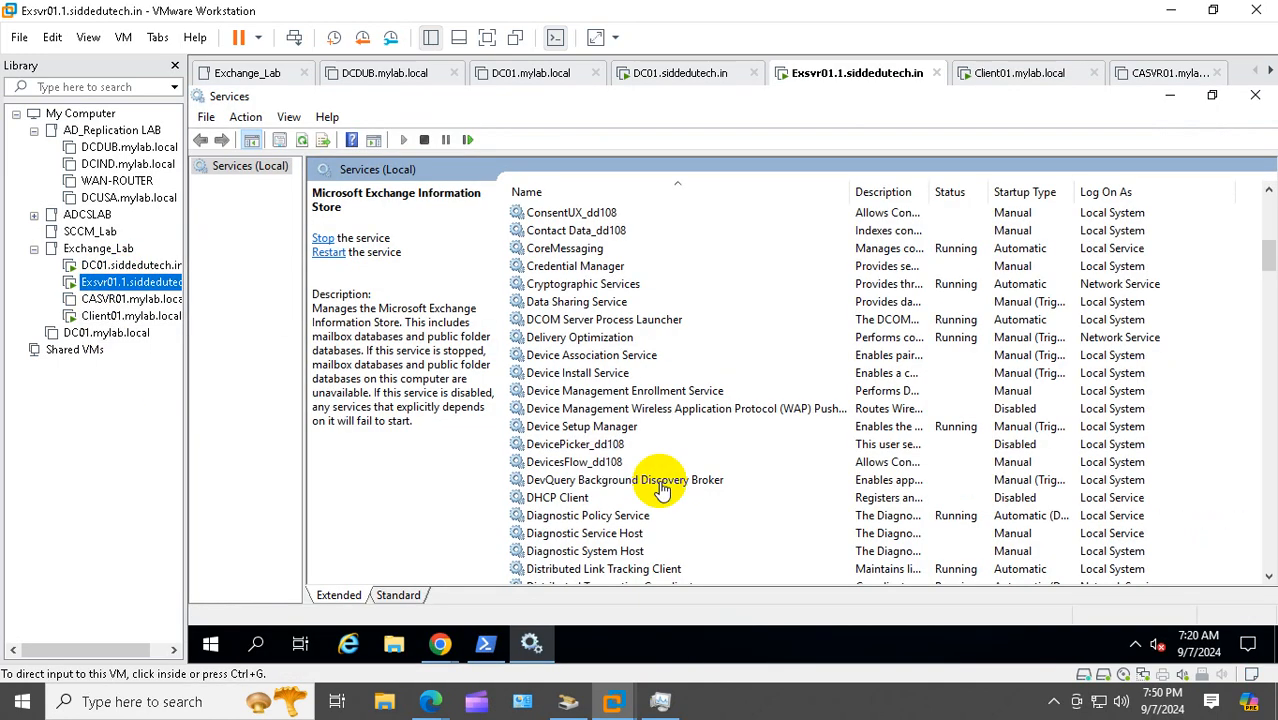
Acknowledge the new-database restart warning and return to the Exchange admin center
left_click(440, 643)
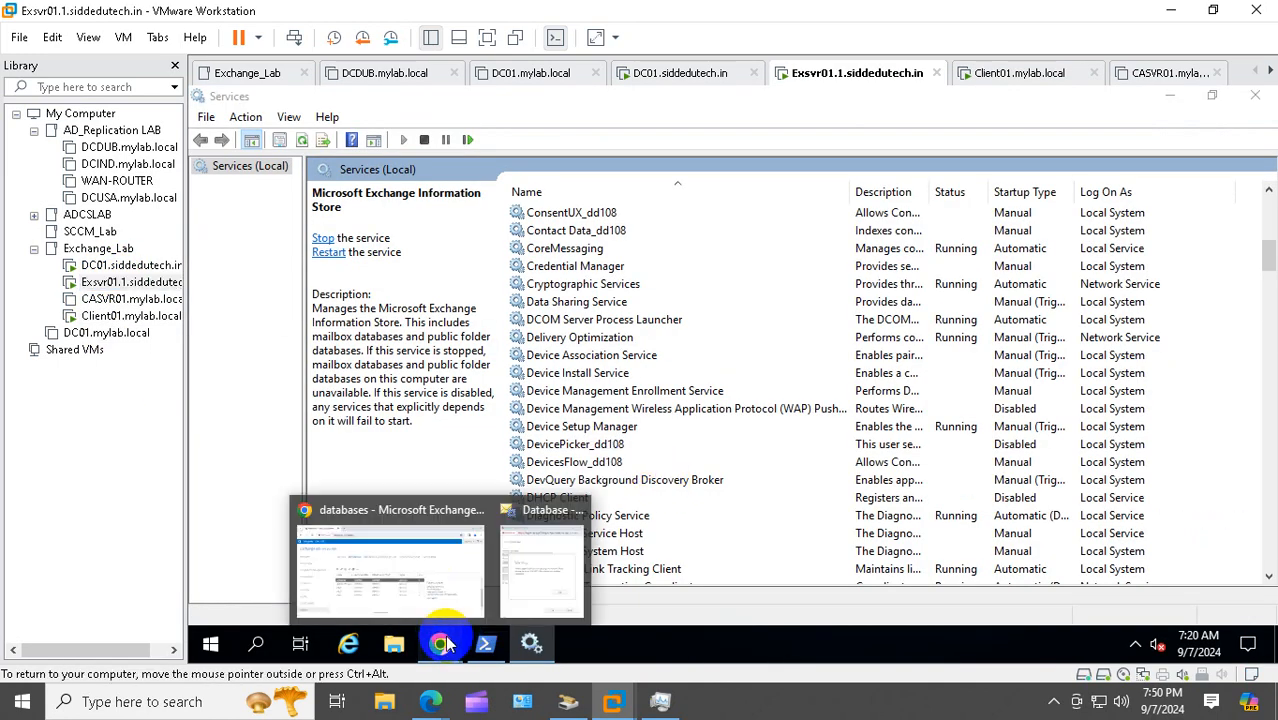
left_click(548, 575)
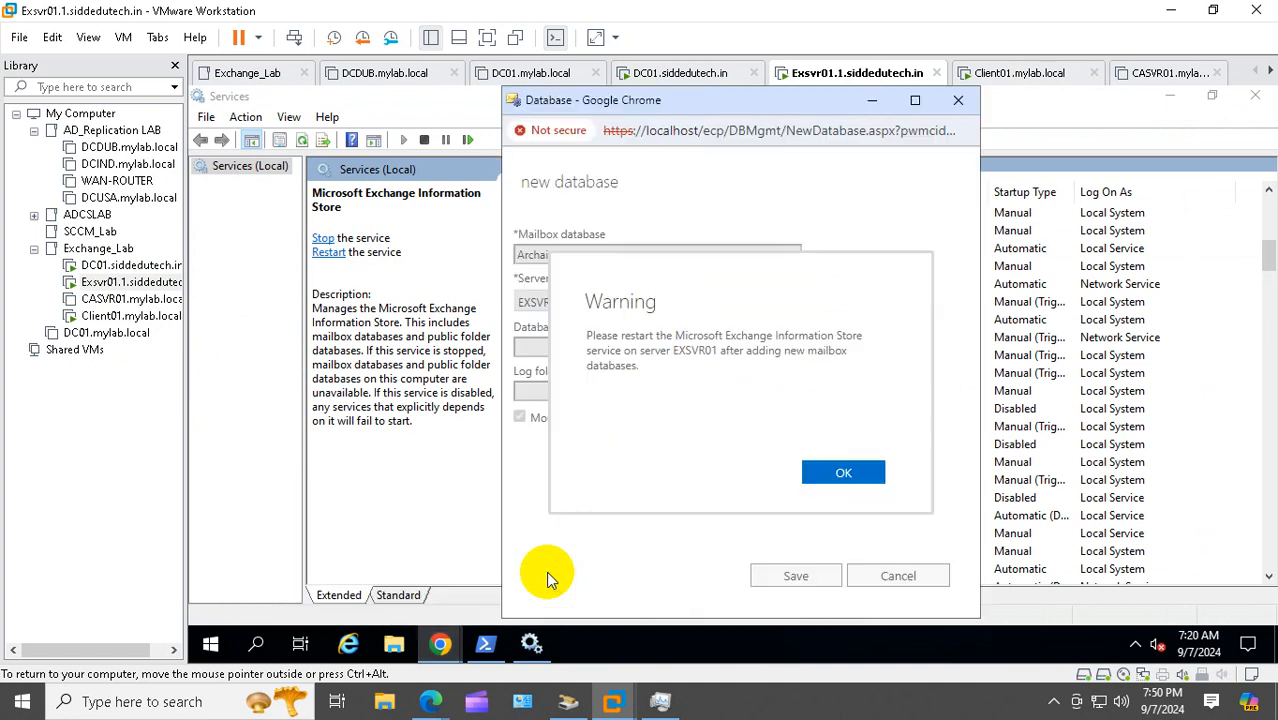
left_click(850, 472)
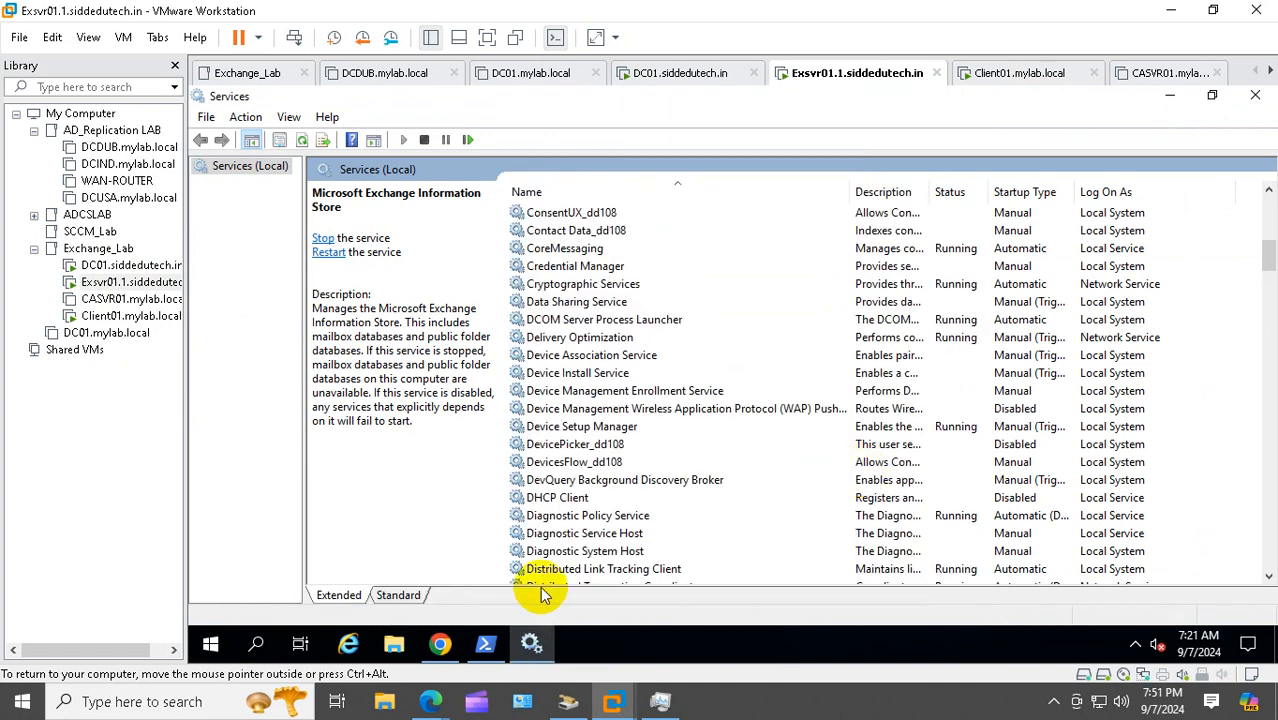
left_click(441, 643)
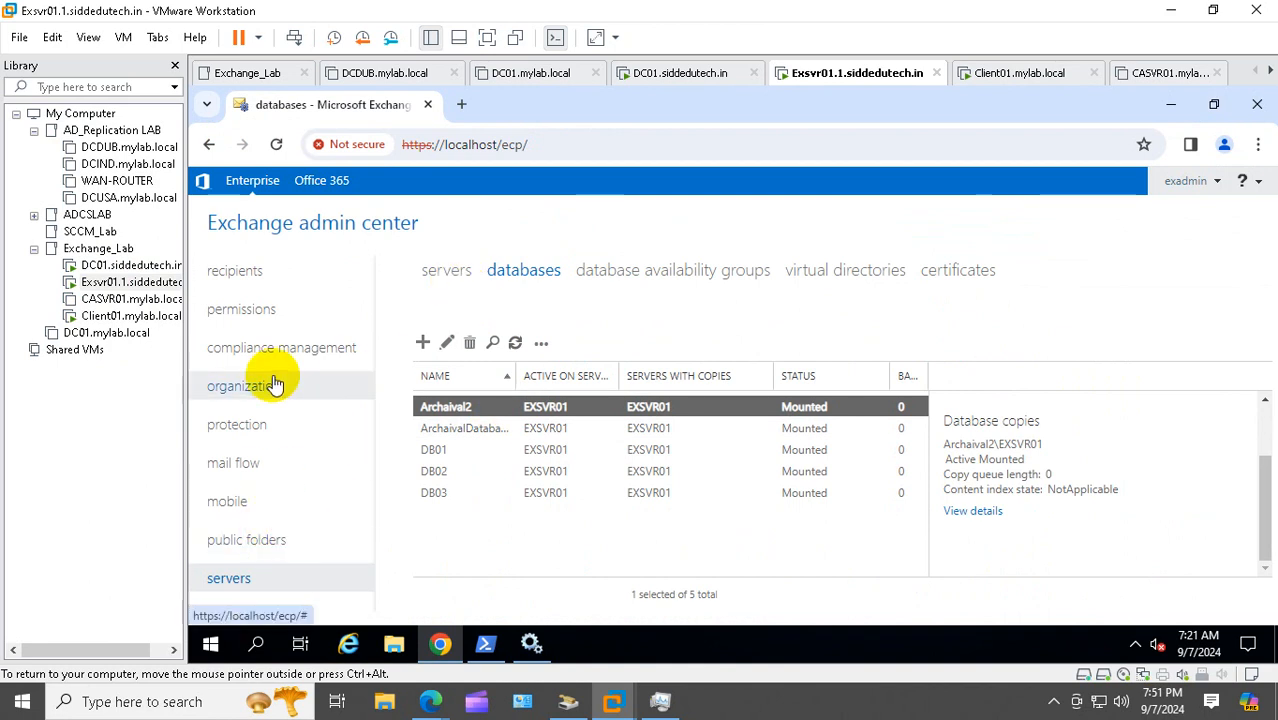
Disable the user's In-Place Archive, re-enable it on ArchivalDatabase, and refresh the mailbox list
left_click(257, 276)
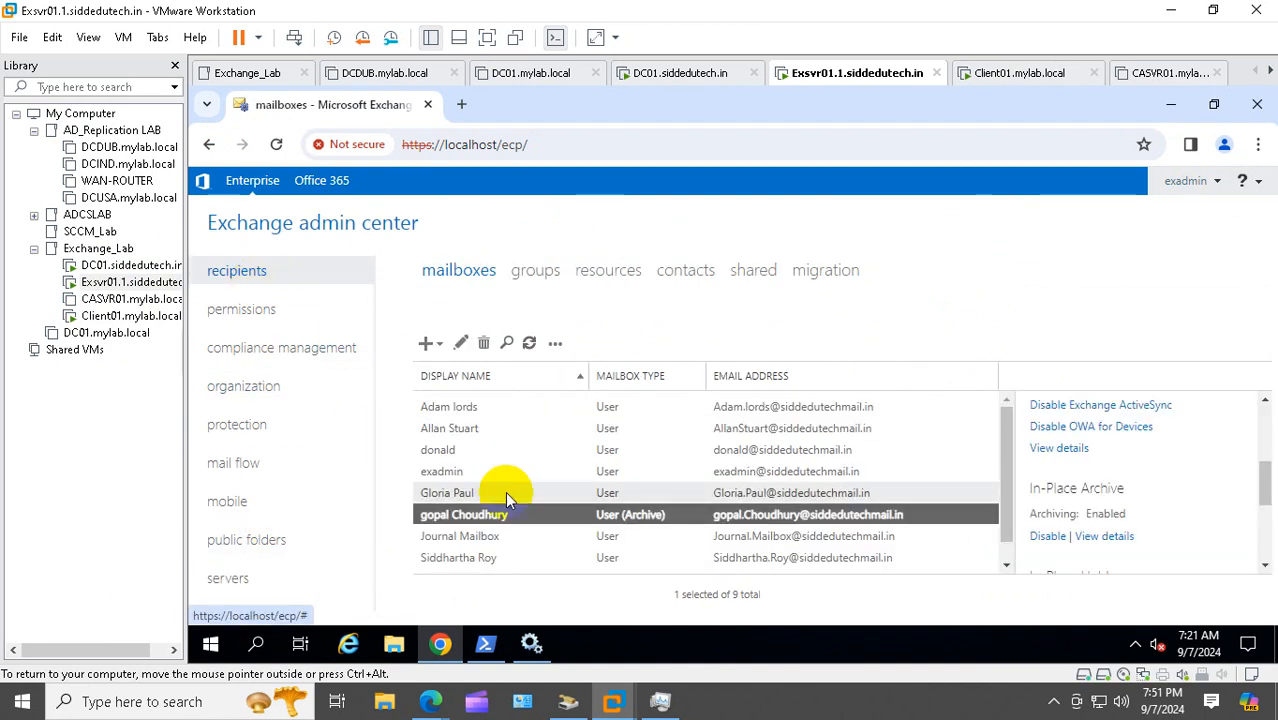
left_click(1060, 540)
left_click(759, 492)
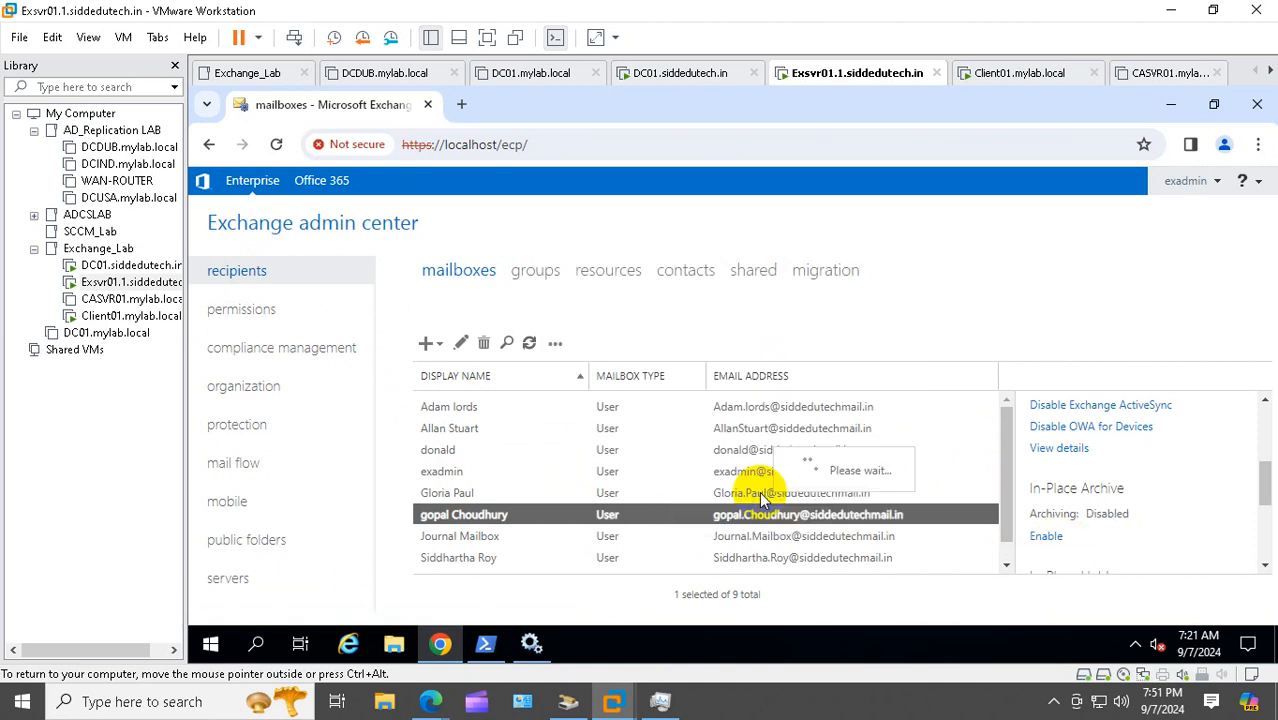
left_click(1046, 537)
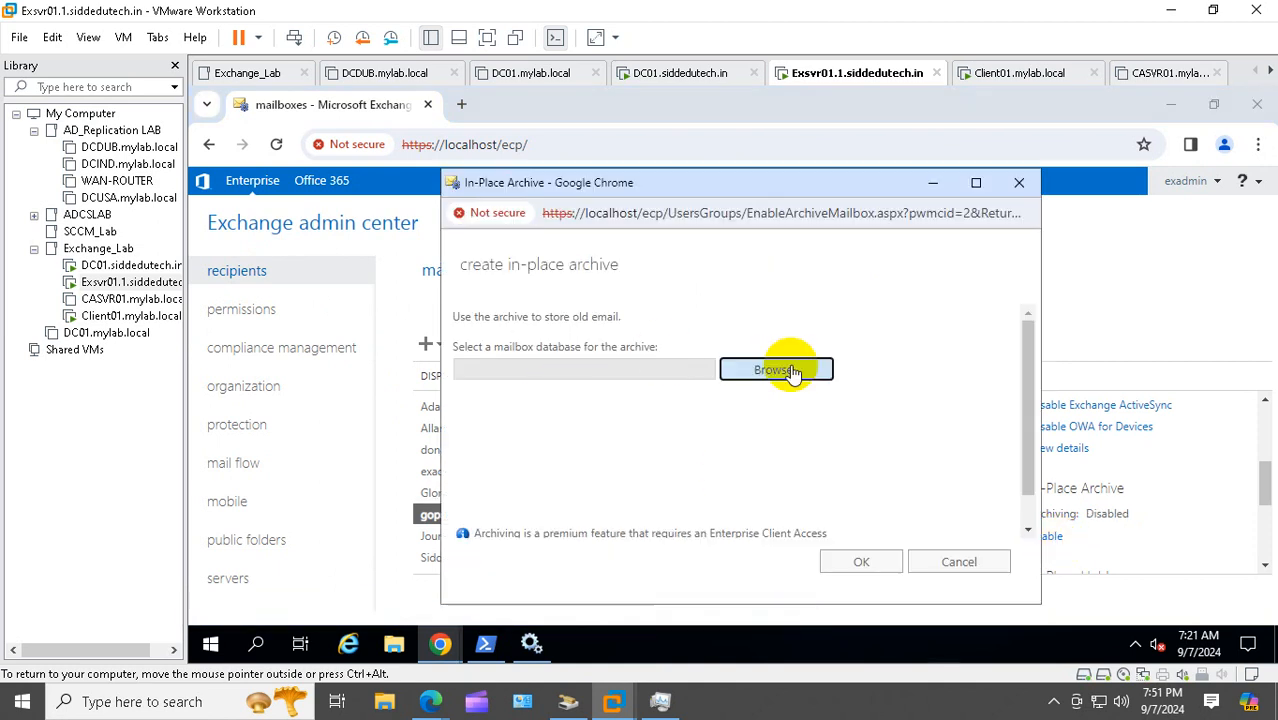
left_click(785, 367)
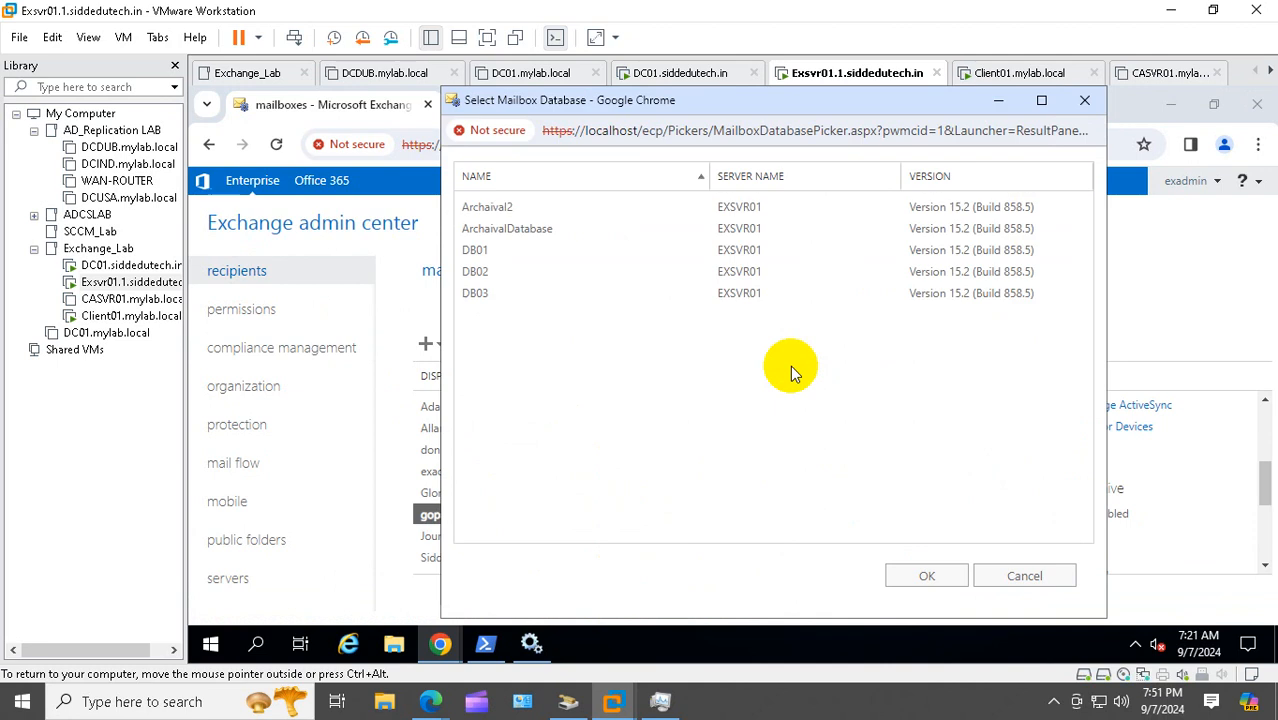
left_click(514, 230)
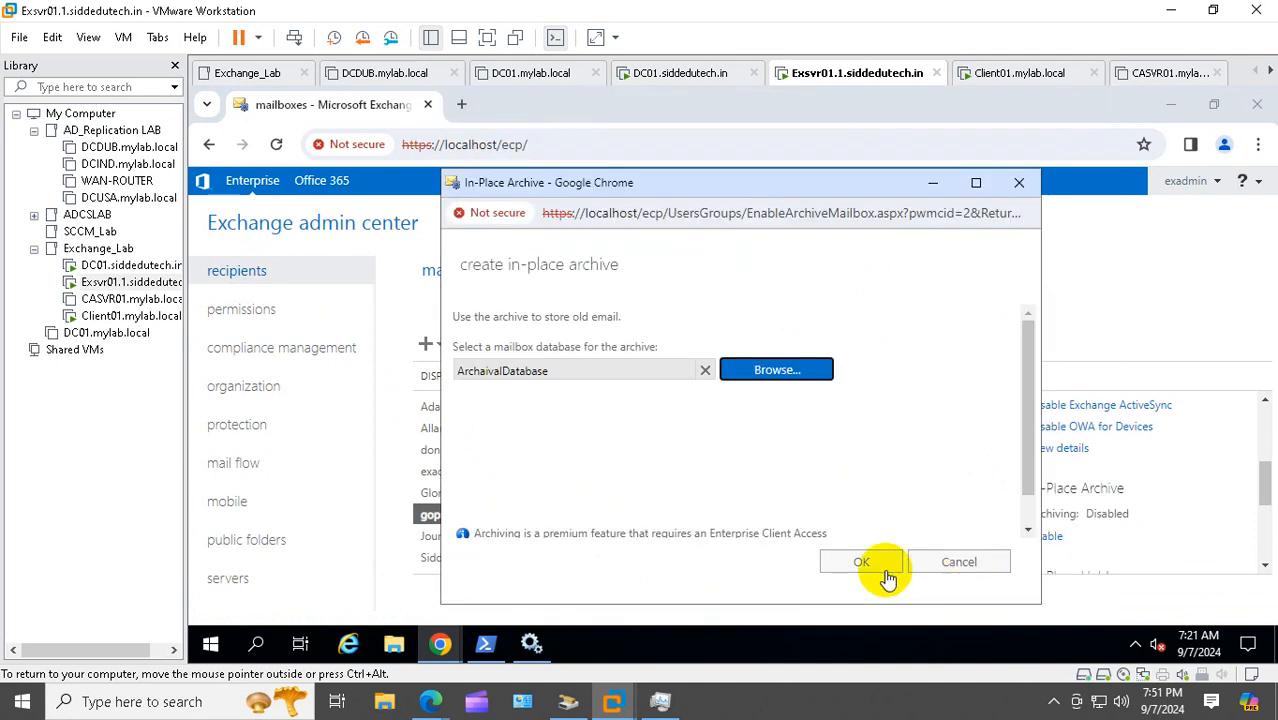
left_click(858, 566)
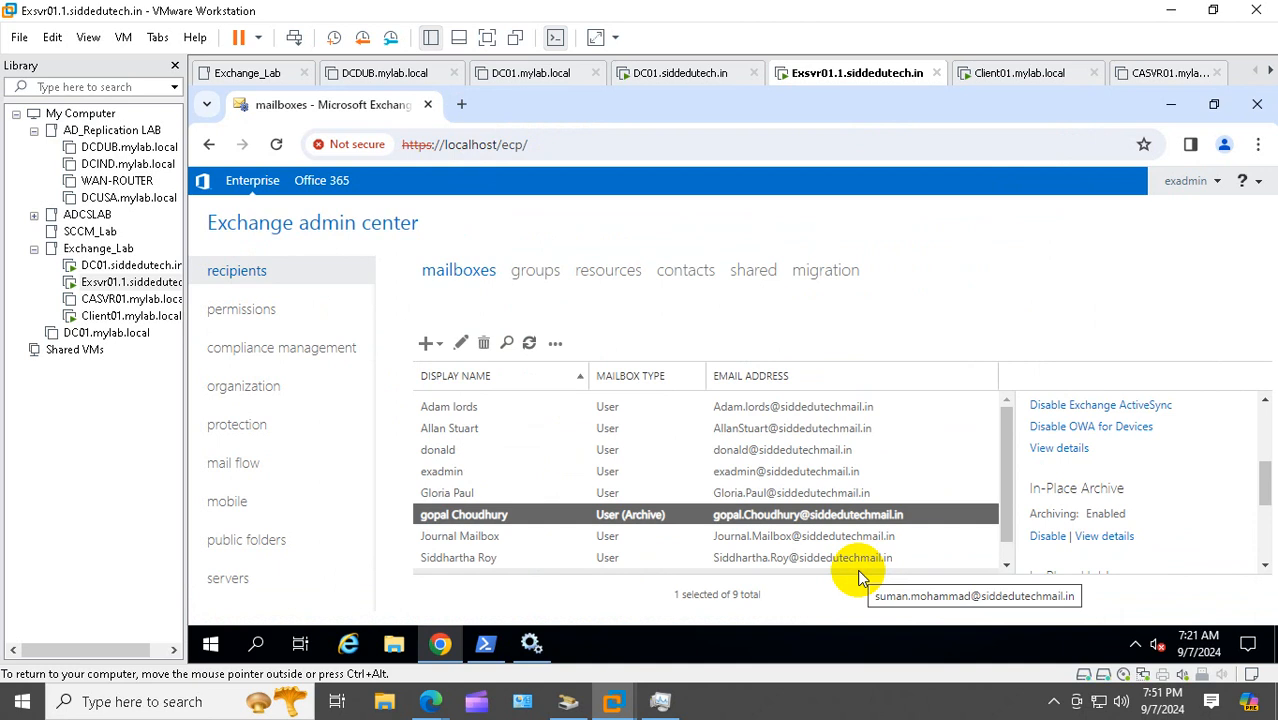
left_click(530, 343)
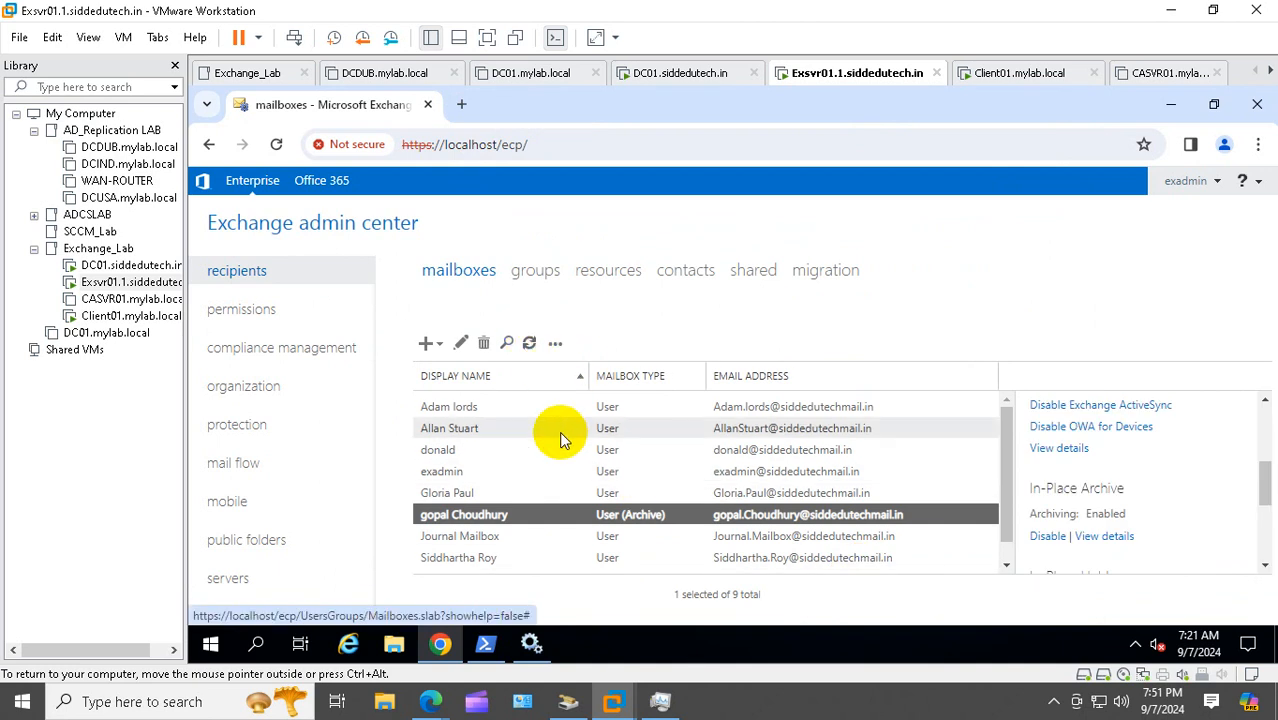
On Client01, find the In-Place Archive still unavailable, then sign out and back in
left_click(119, 320)
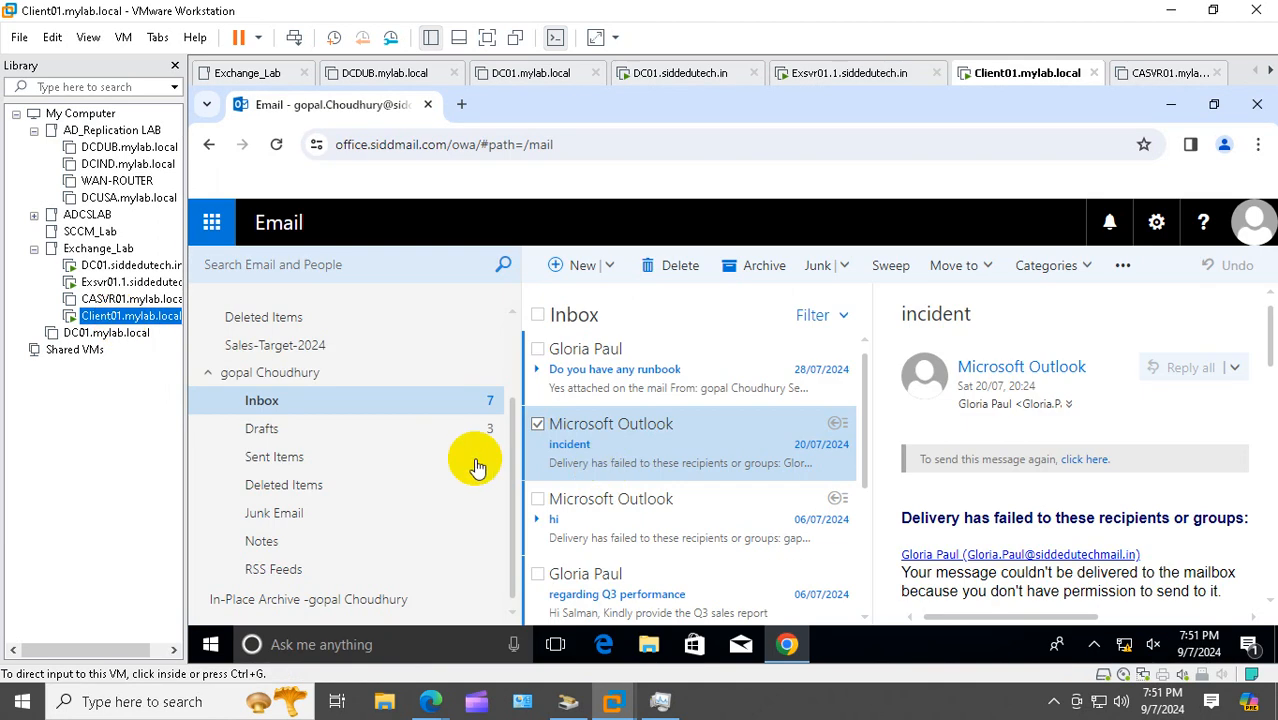
left_click(343, 601)
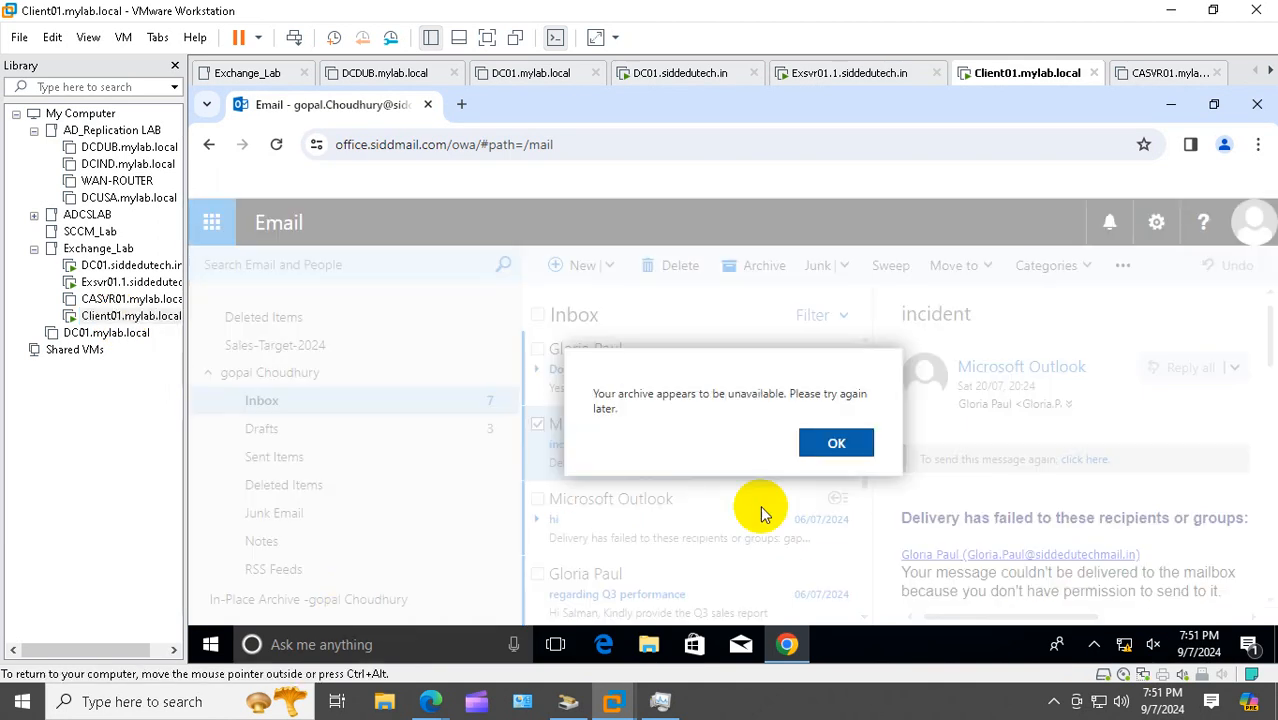
left_click(852, 441)
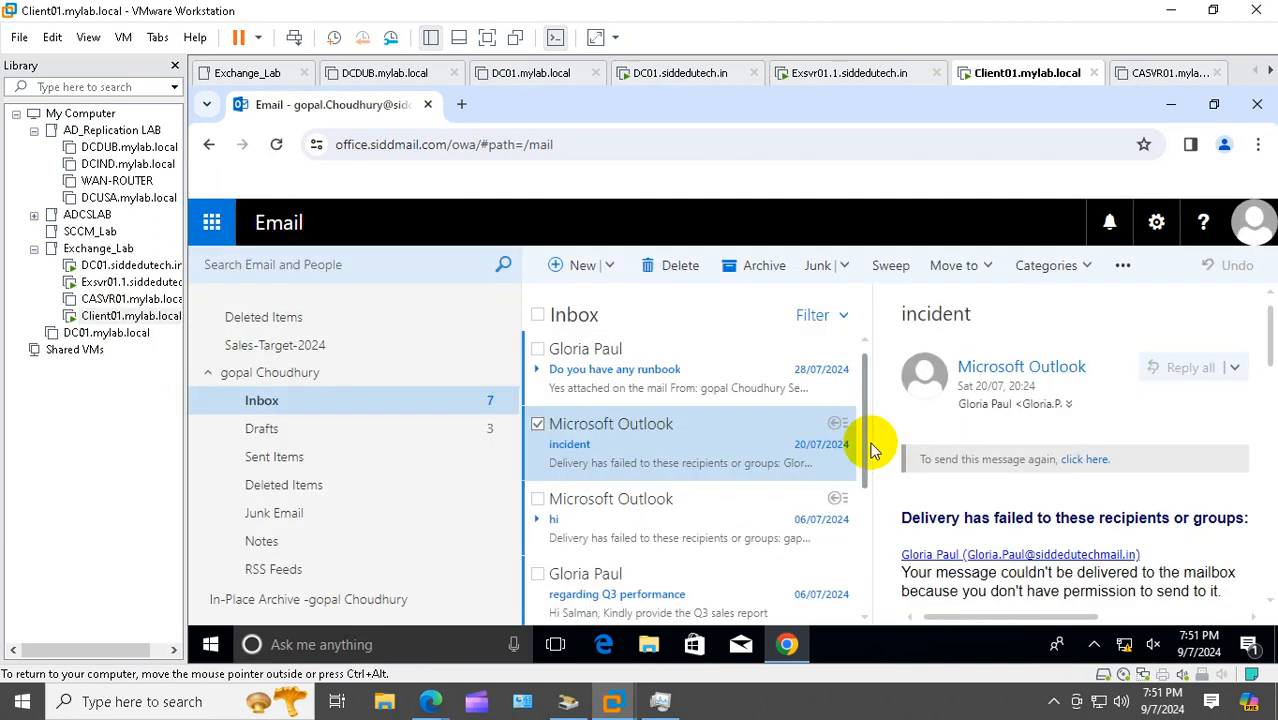
left_click(1255, 225)
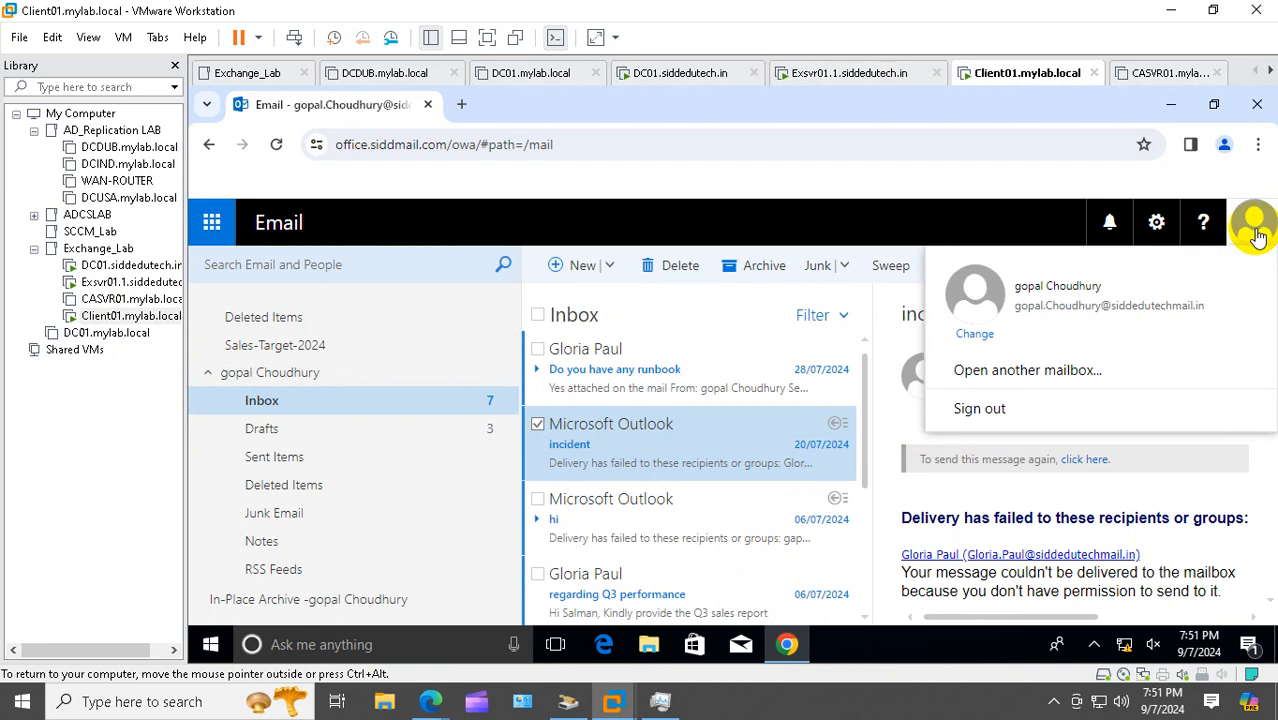
left_click(985, 409)
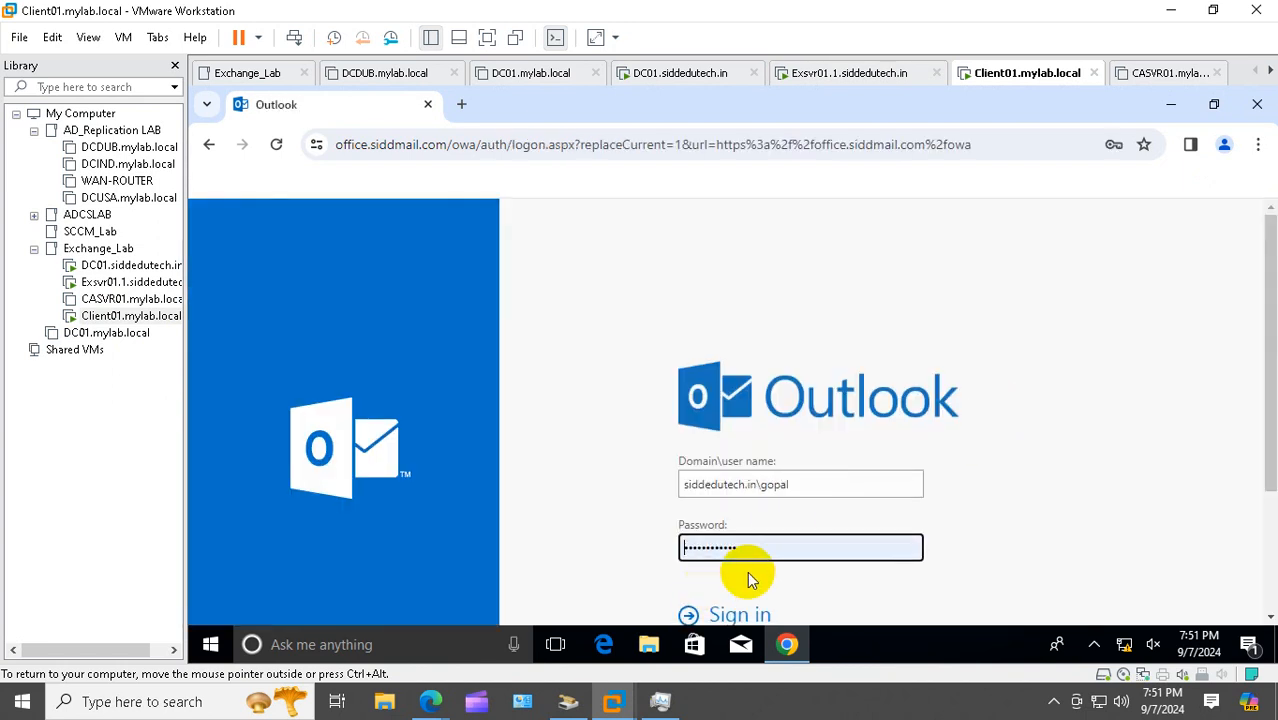
scroll(750, 577, "down", 1)
left_click(731, 523)
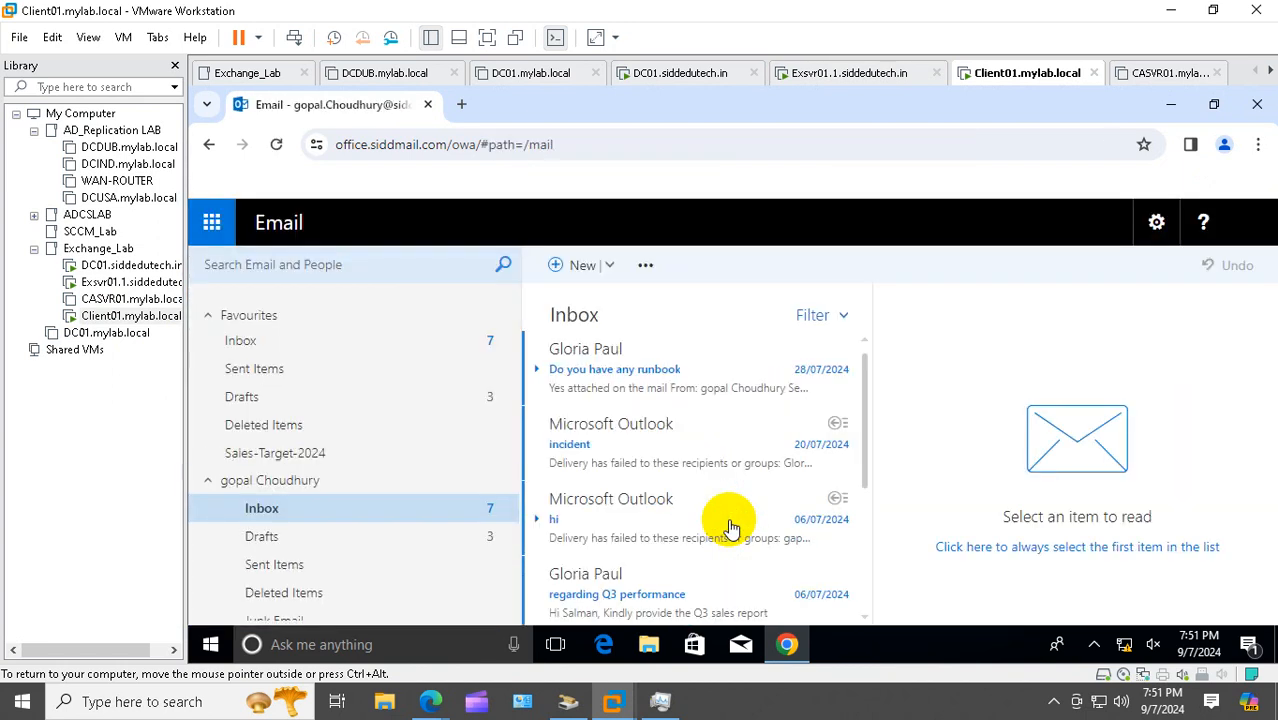
scroll(414, 517, "down", 1)
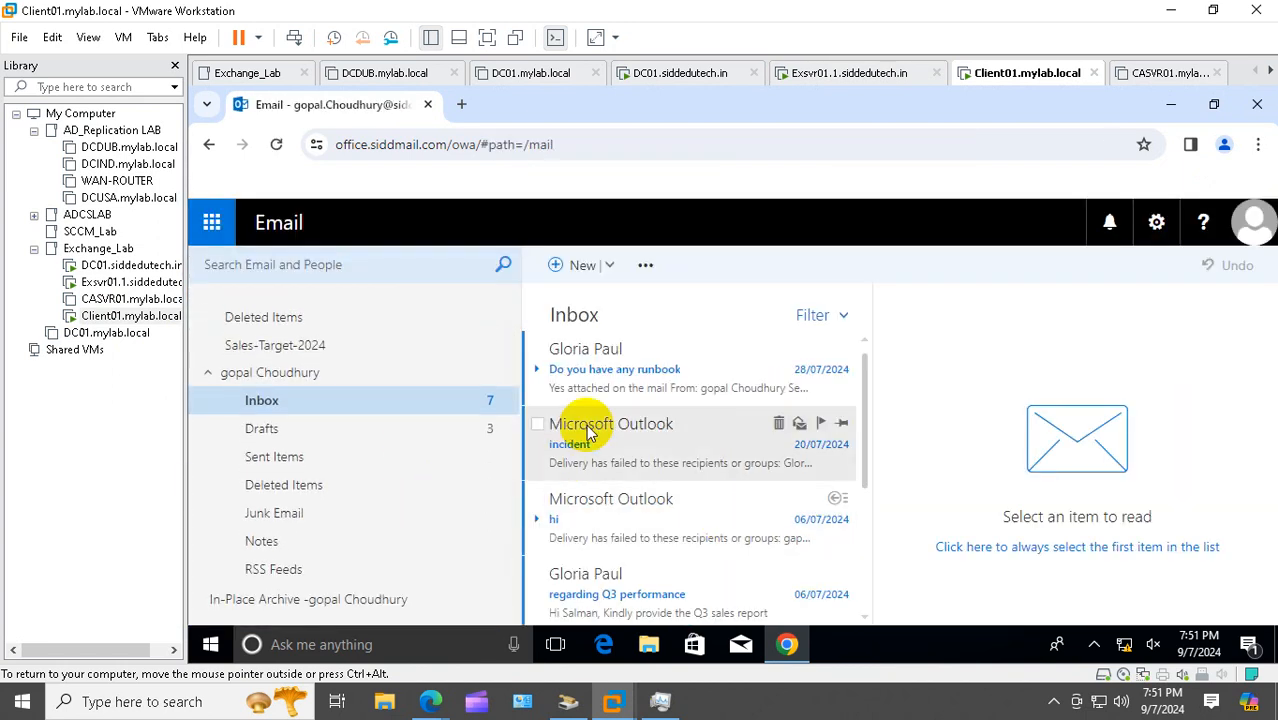
Try twice to move the incident message to the In-Place Archive; both fail, so cancel
left_click(537, 424)
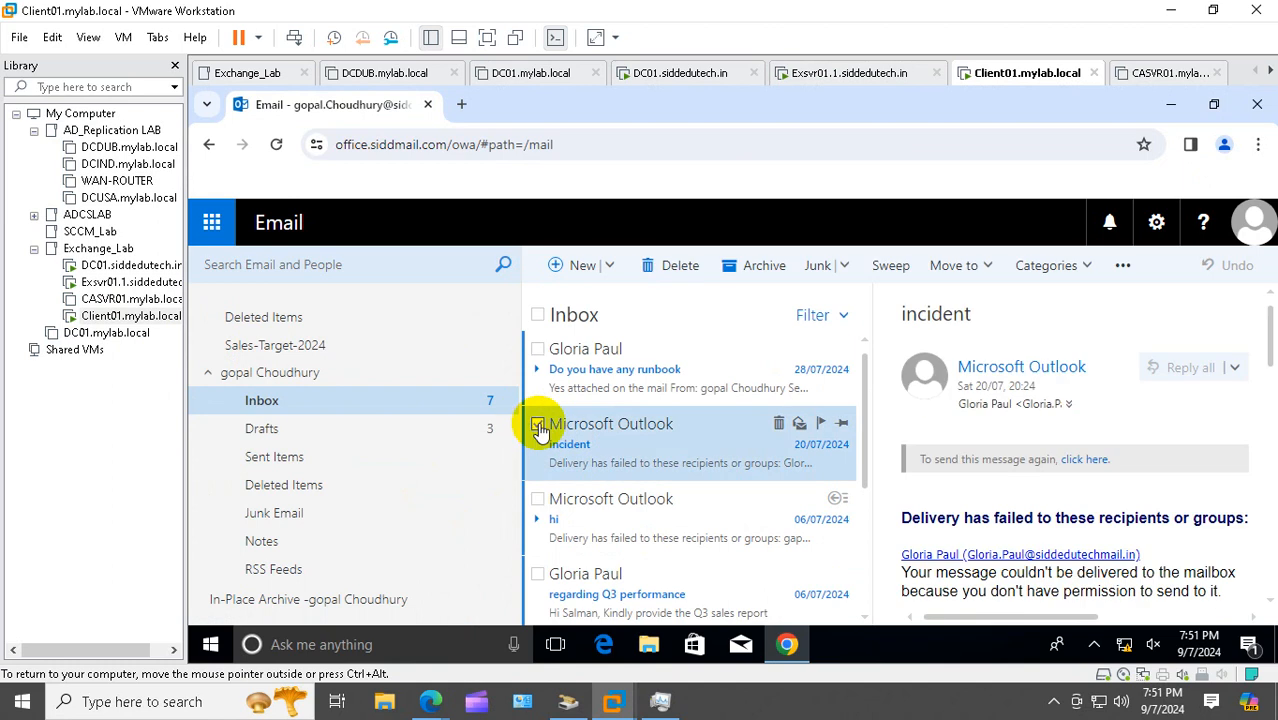
left_click(965, 266)
left_click(988, 517)
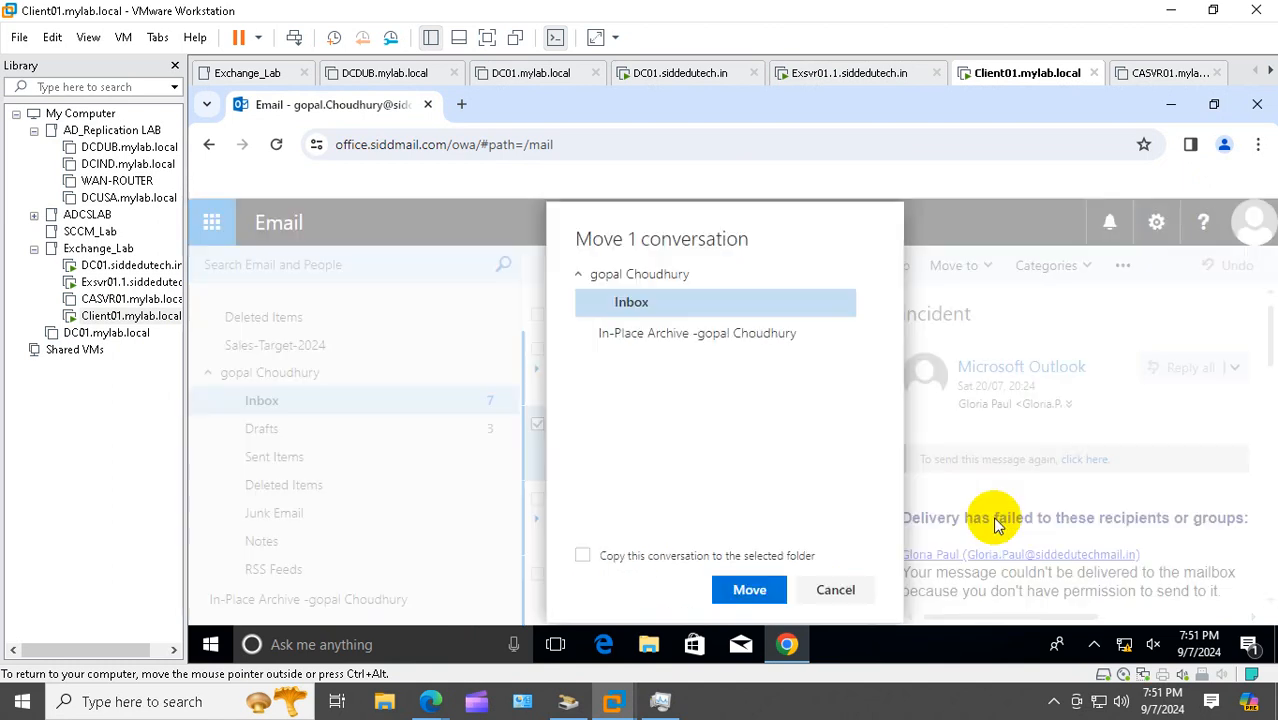
left_click(712, 505)
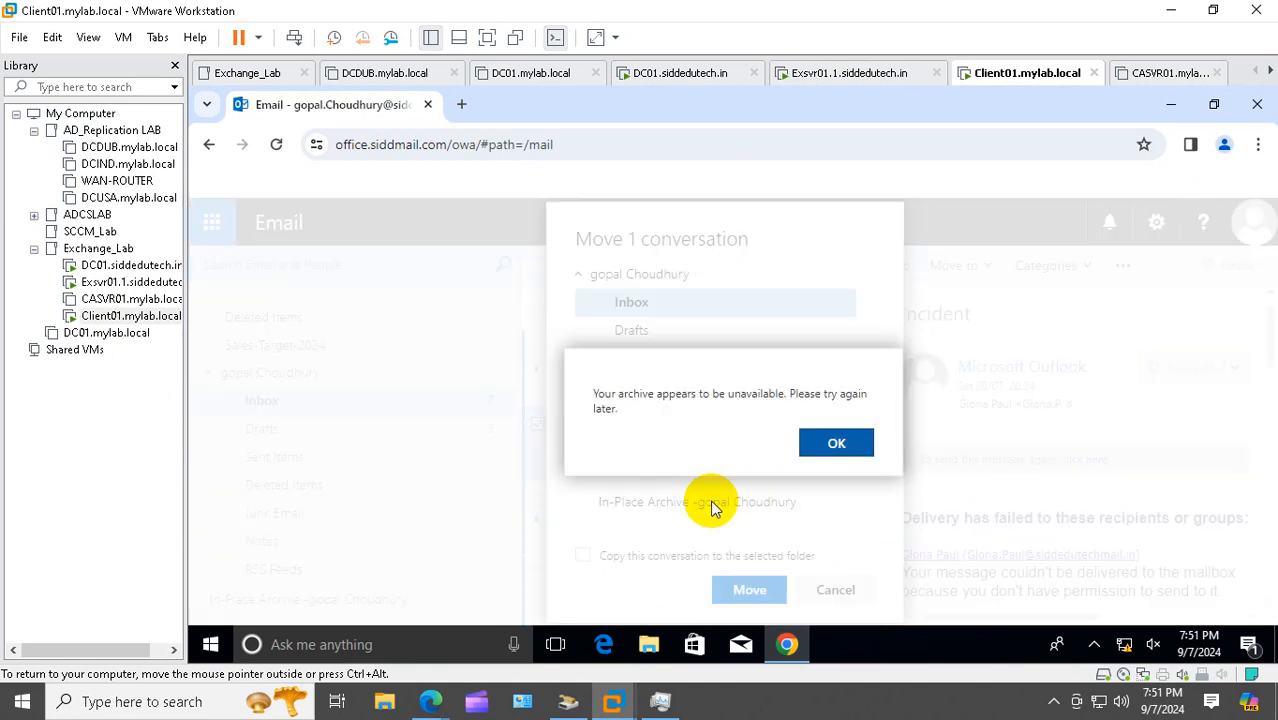
left_click(827, 444)
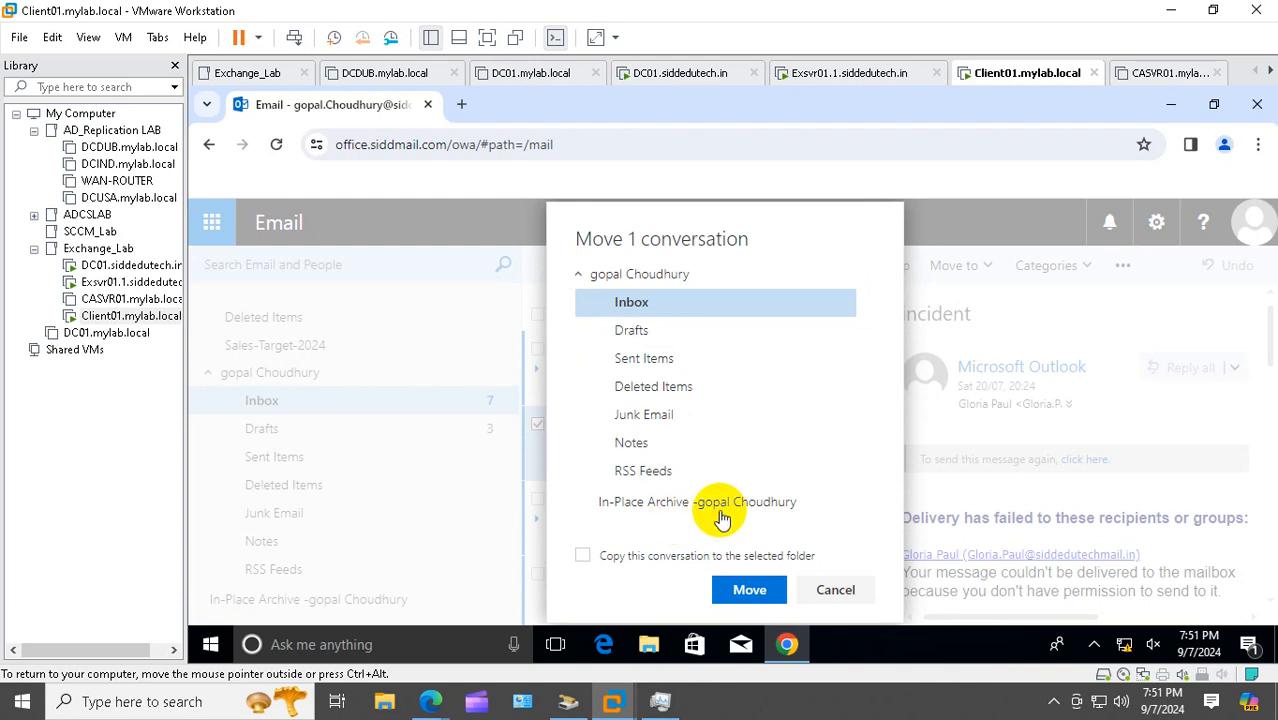
left_click(658, 508)
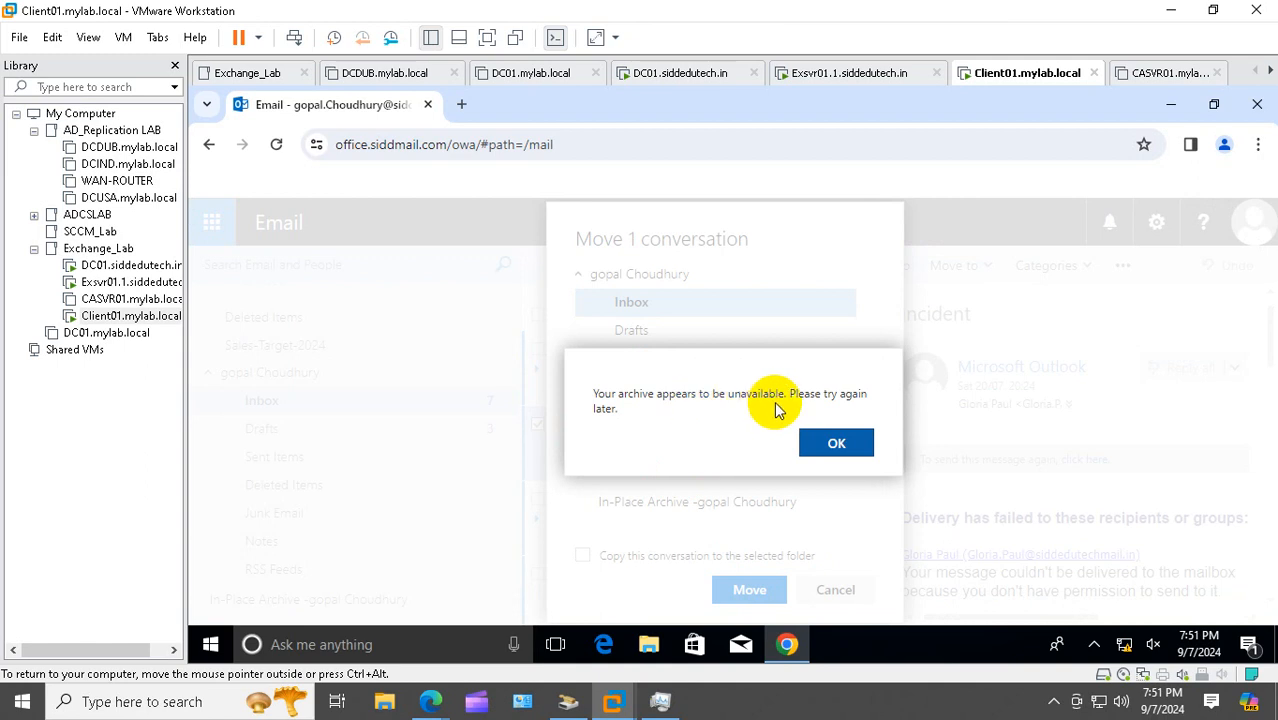
left_click(834, 450)
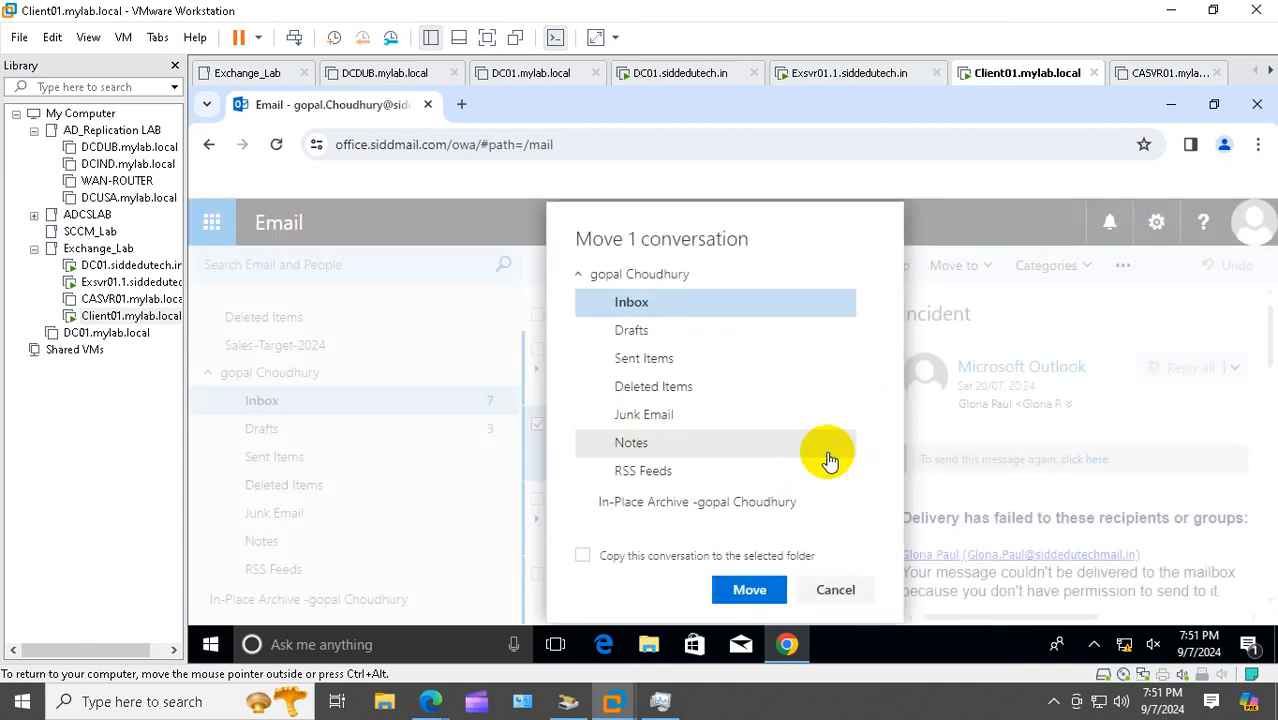
left_click(836, 591)
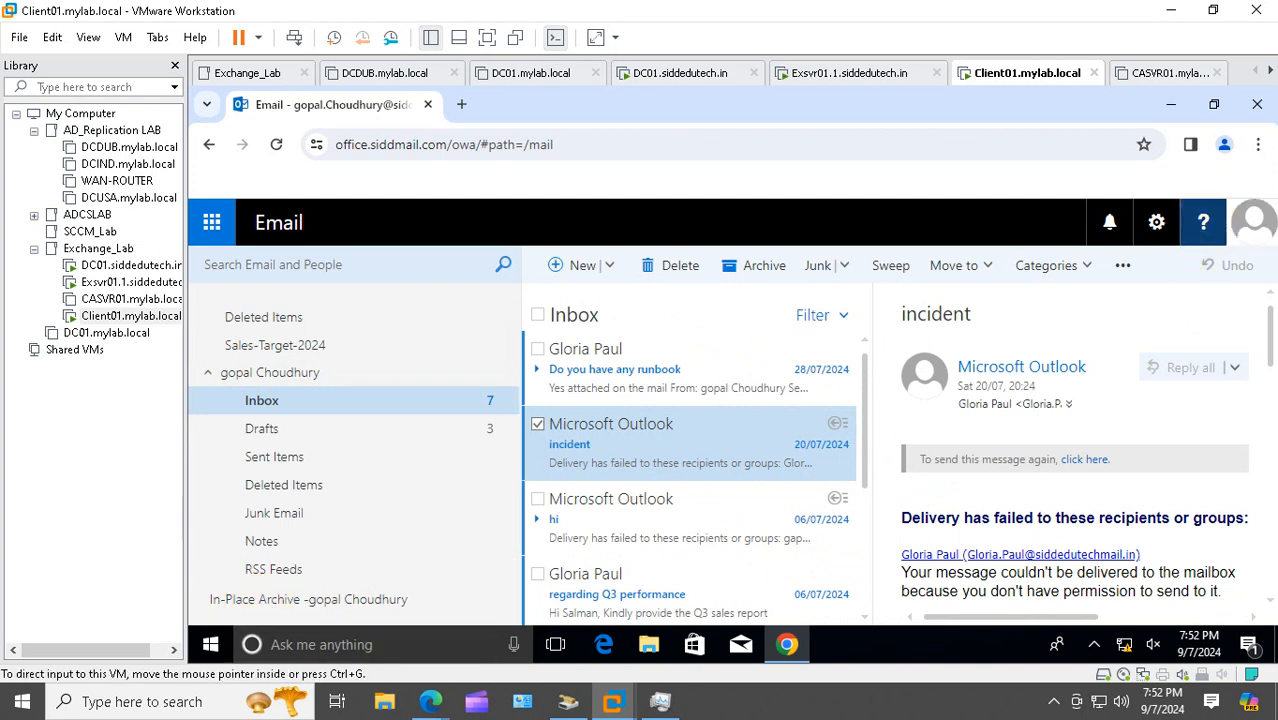
left_click(1250, 222)
Sign out and try signing in as a different user; the credentials are rejected
left_click(1008, 408)
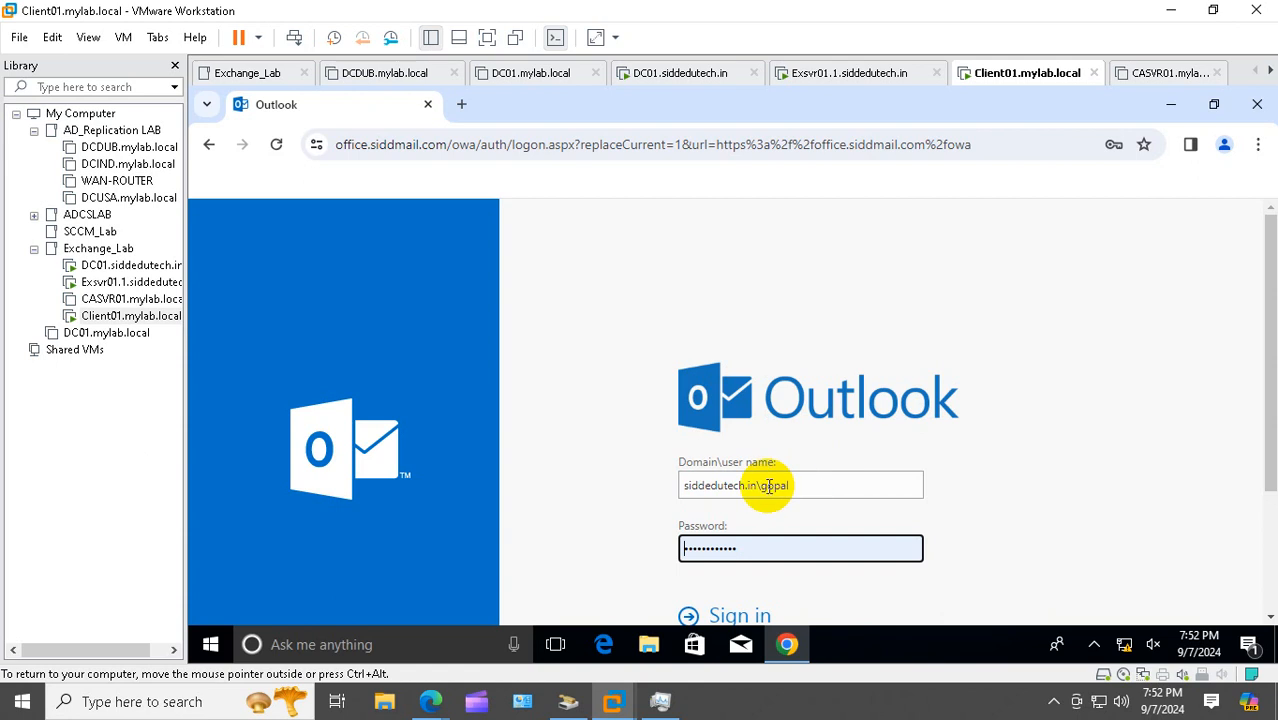
left_click_drag(756, 485, 827, 485)
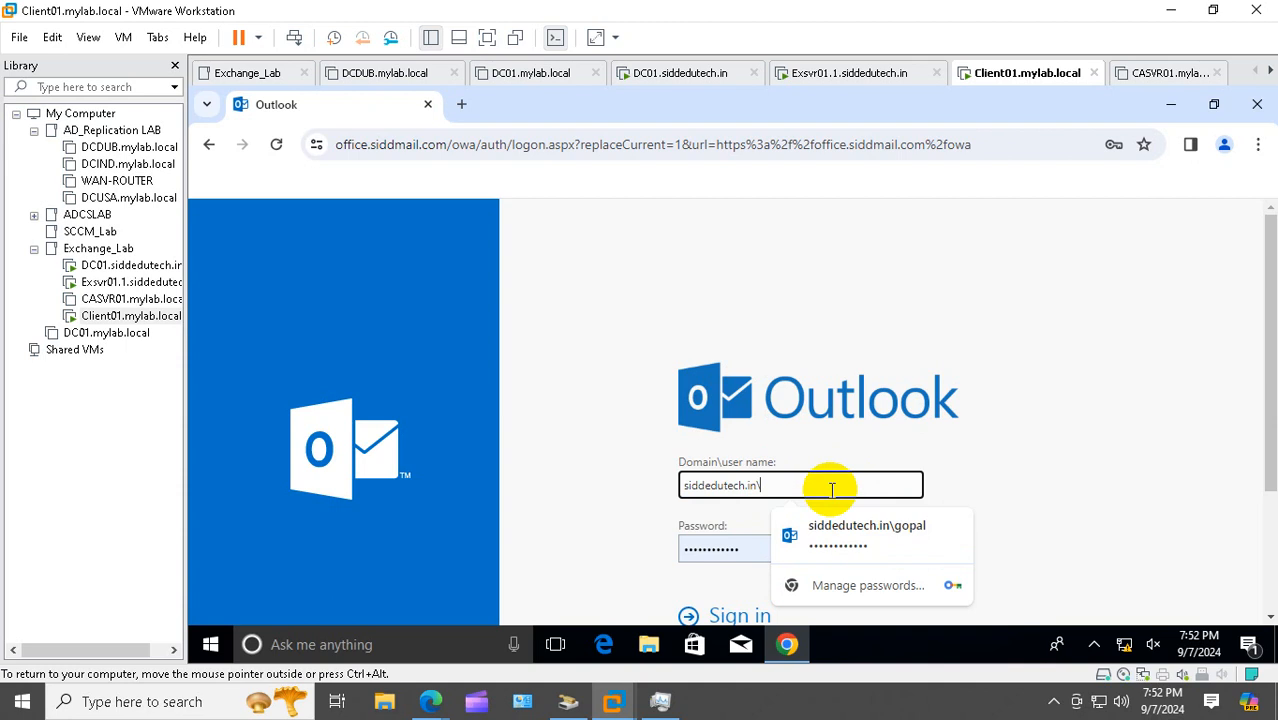
type("gloria")
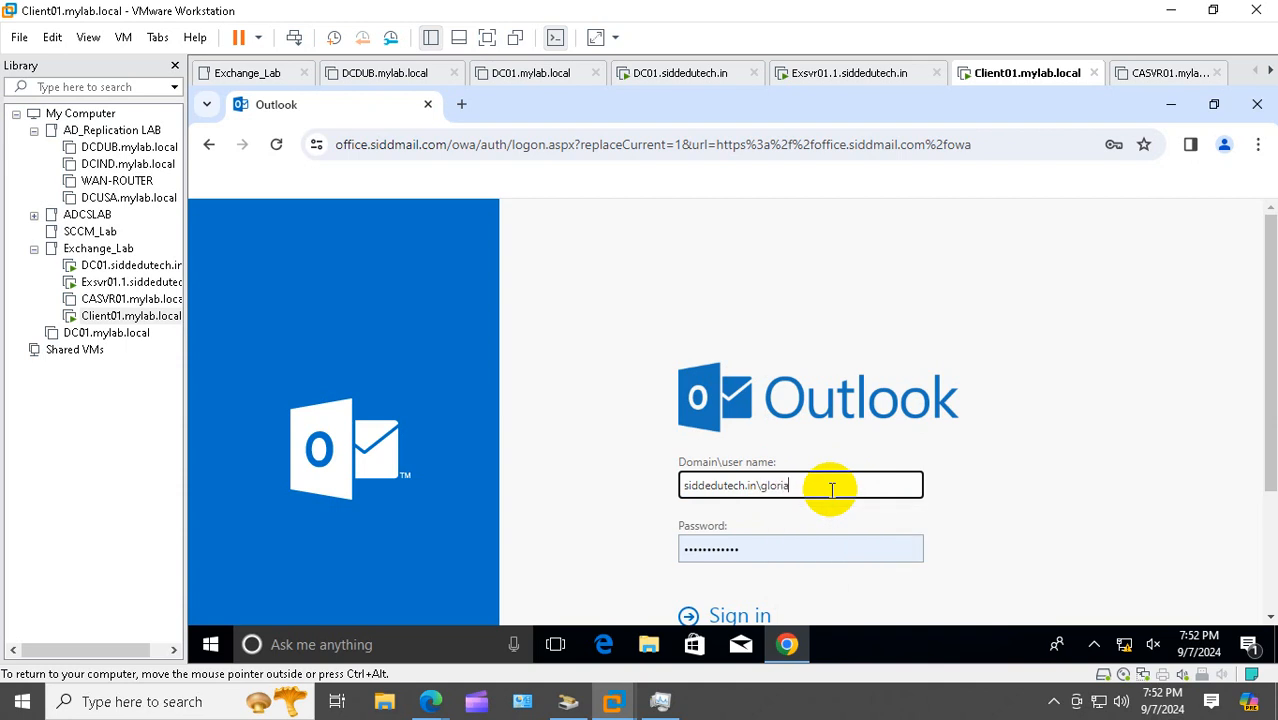
key("Tab")
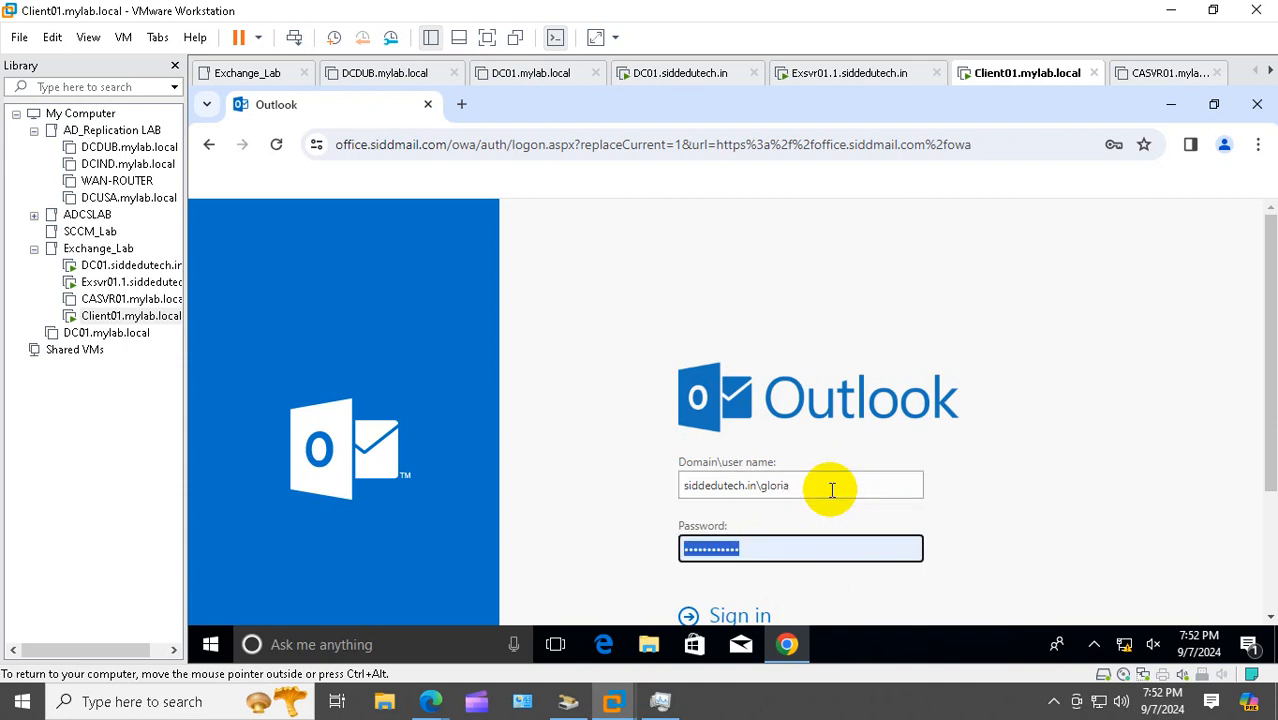
type("•••")
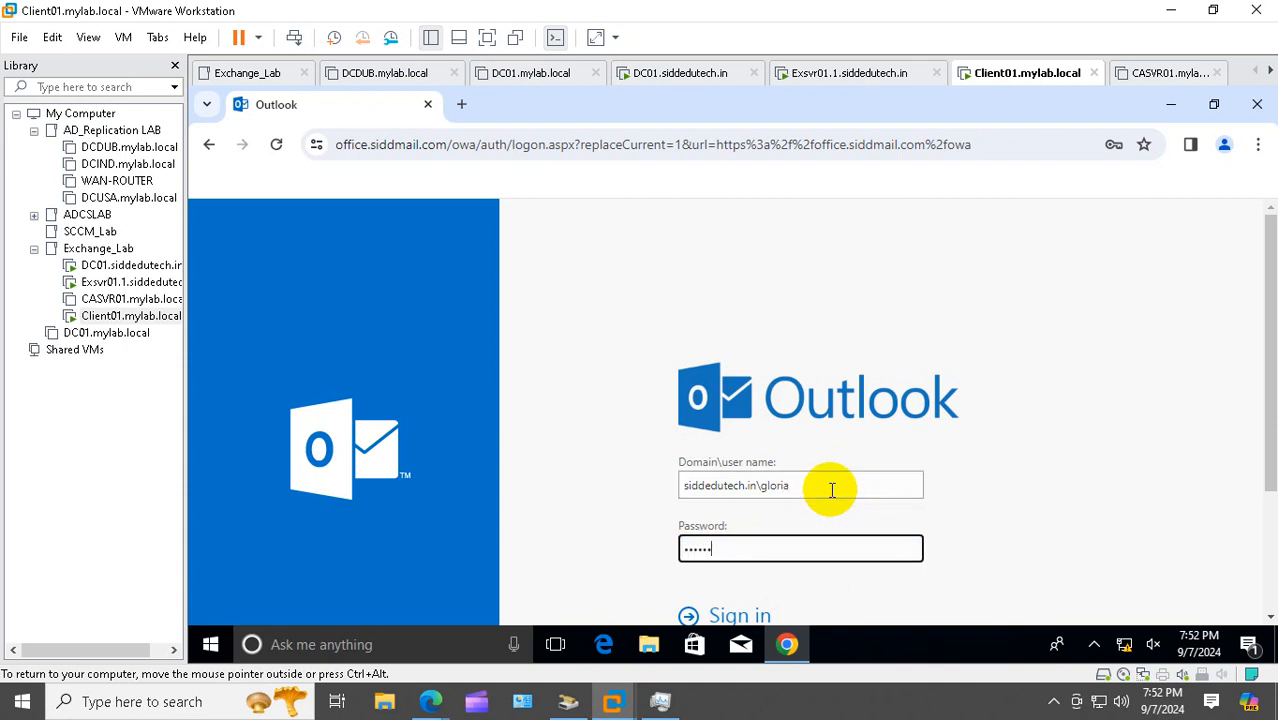
key("Return")
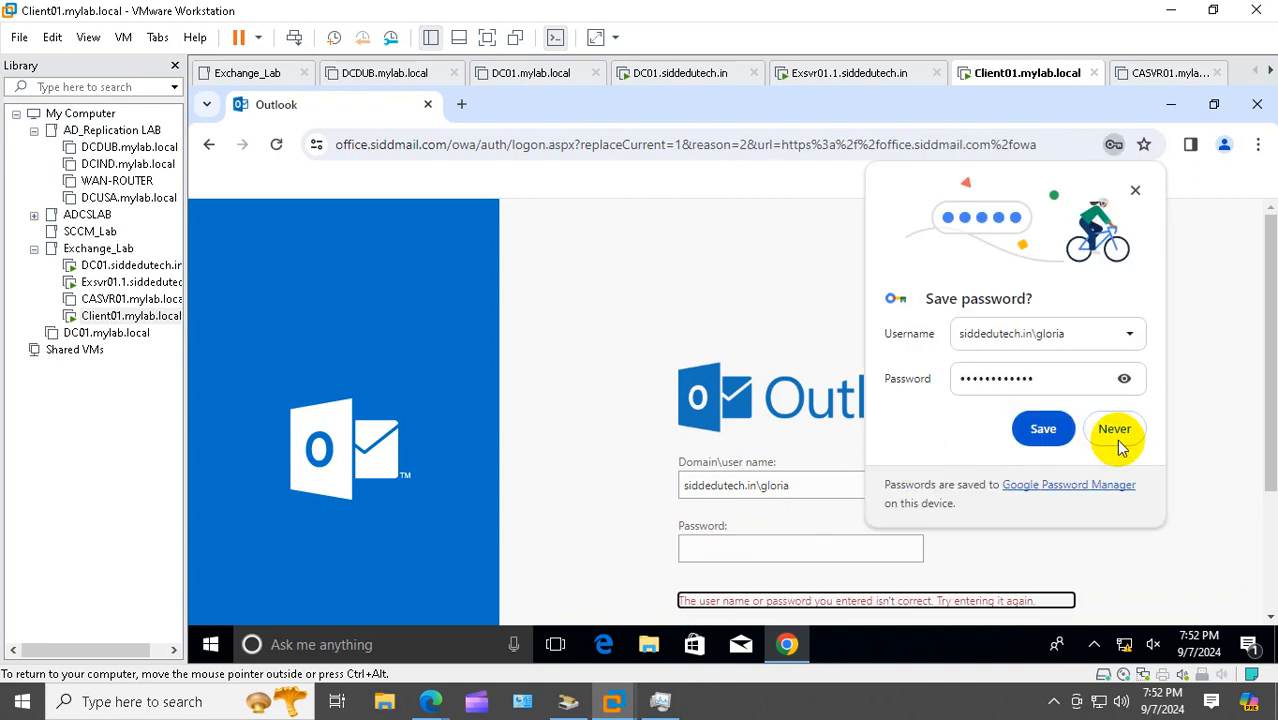
left_click(1114, 430)
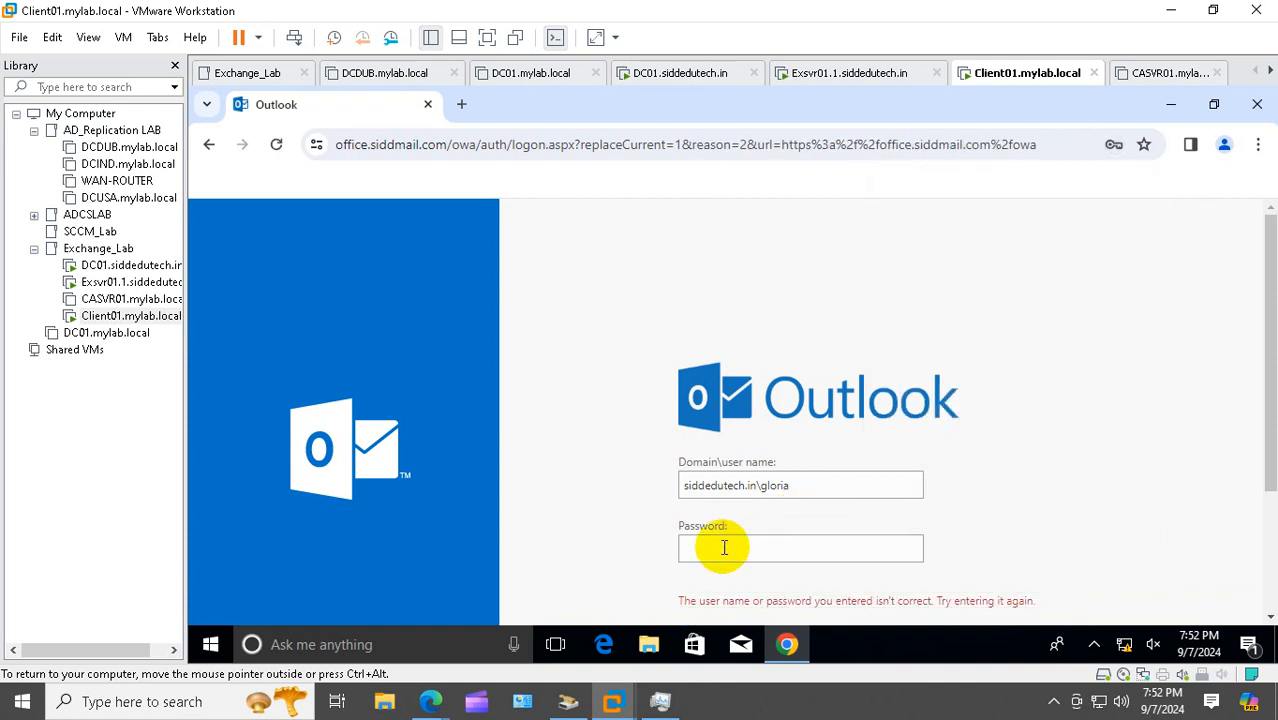
left_click(118, 283)
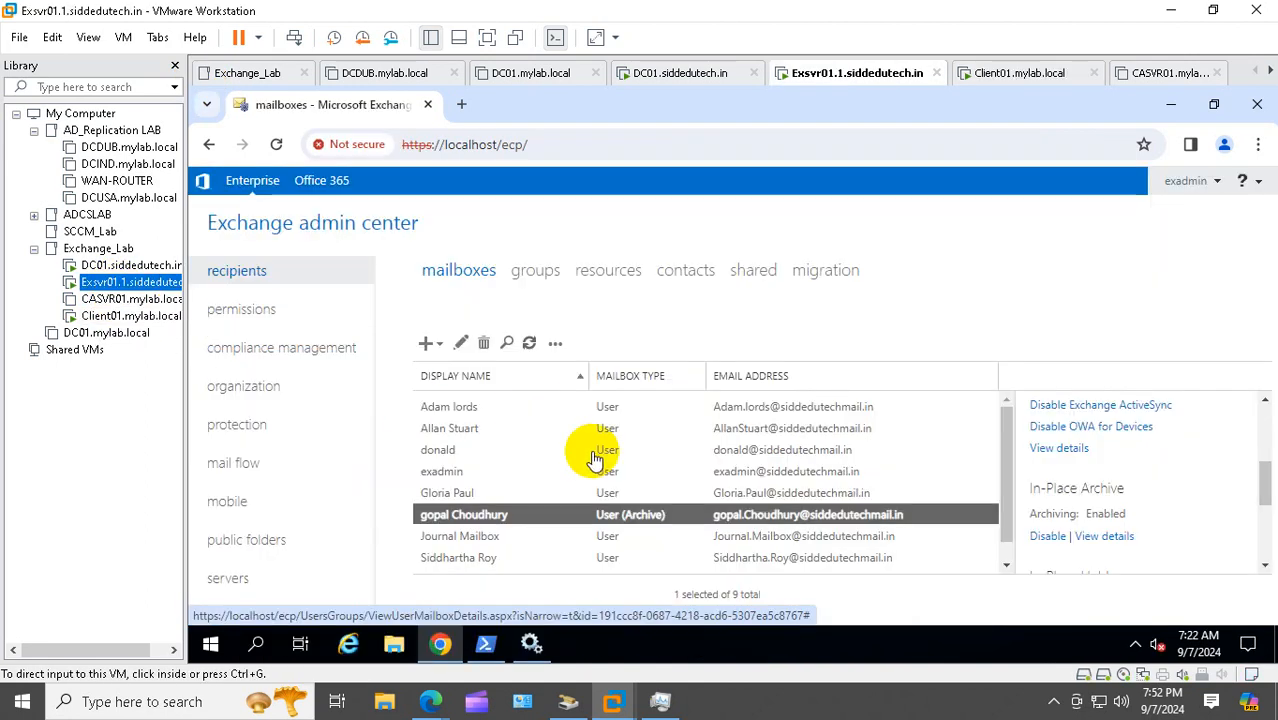
Sign in to Outlook on the web as another user and save the password in Chrome
left_click(445, 458)
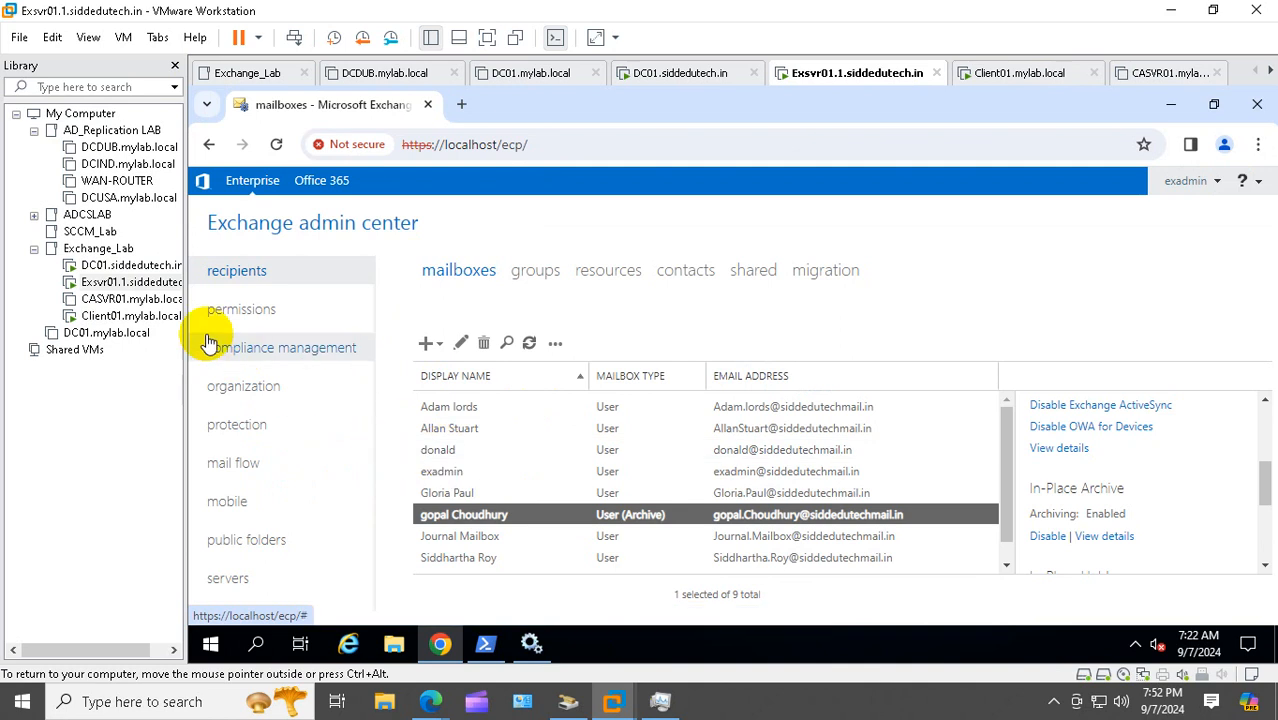
left_click(120, 316)
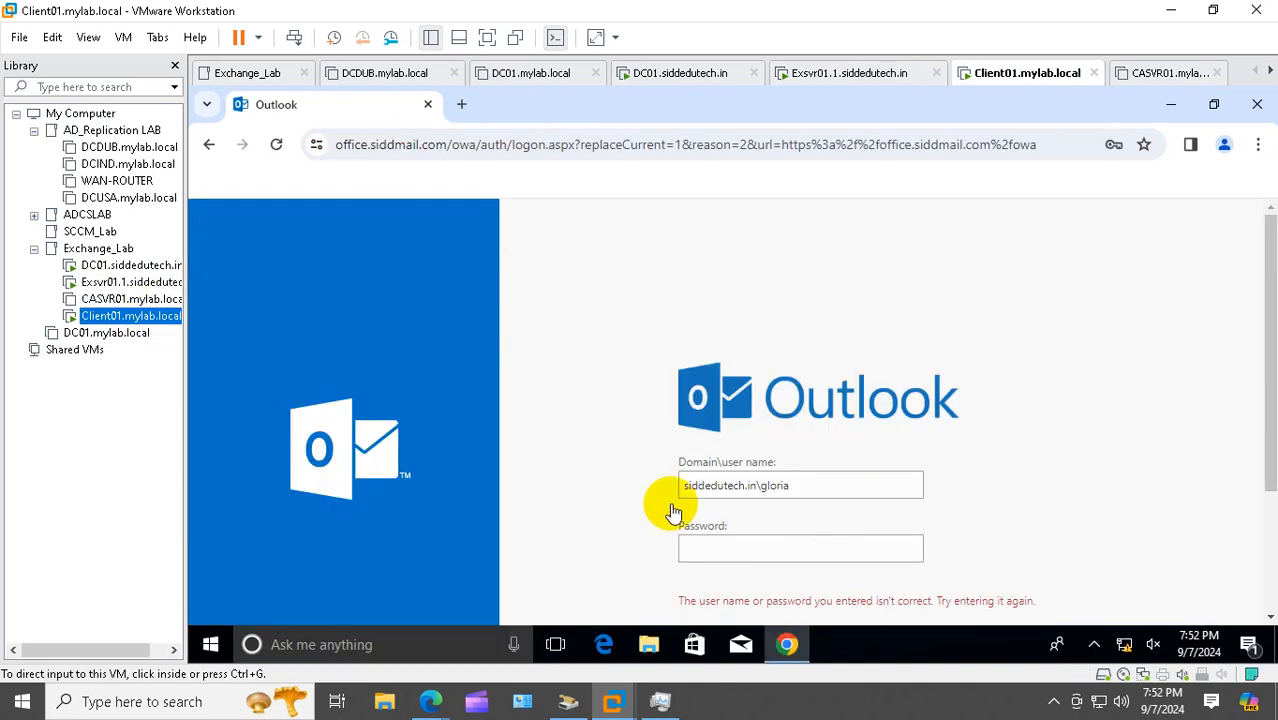
double_click(772, 485)
type("donald")
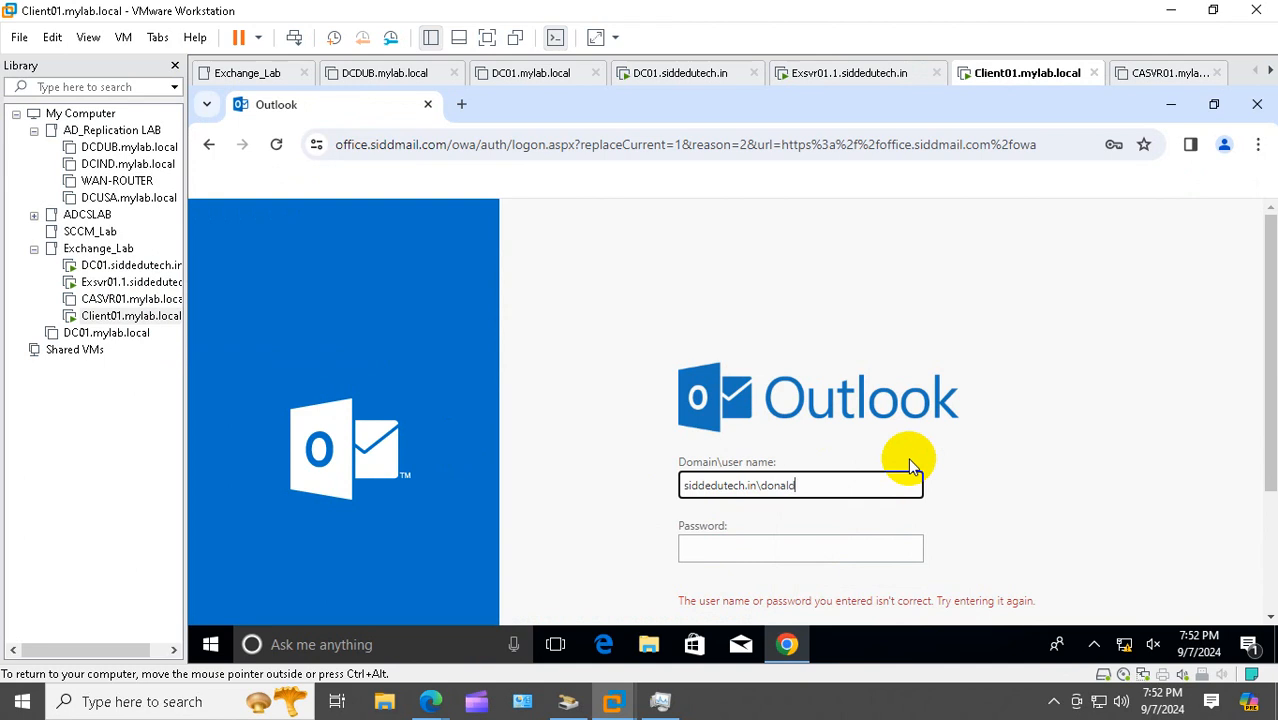
key("Tab")
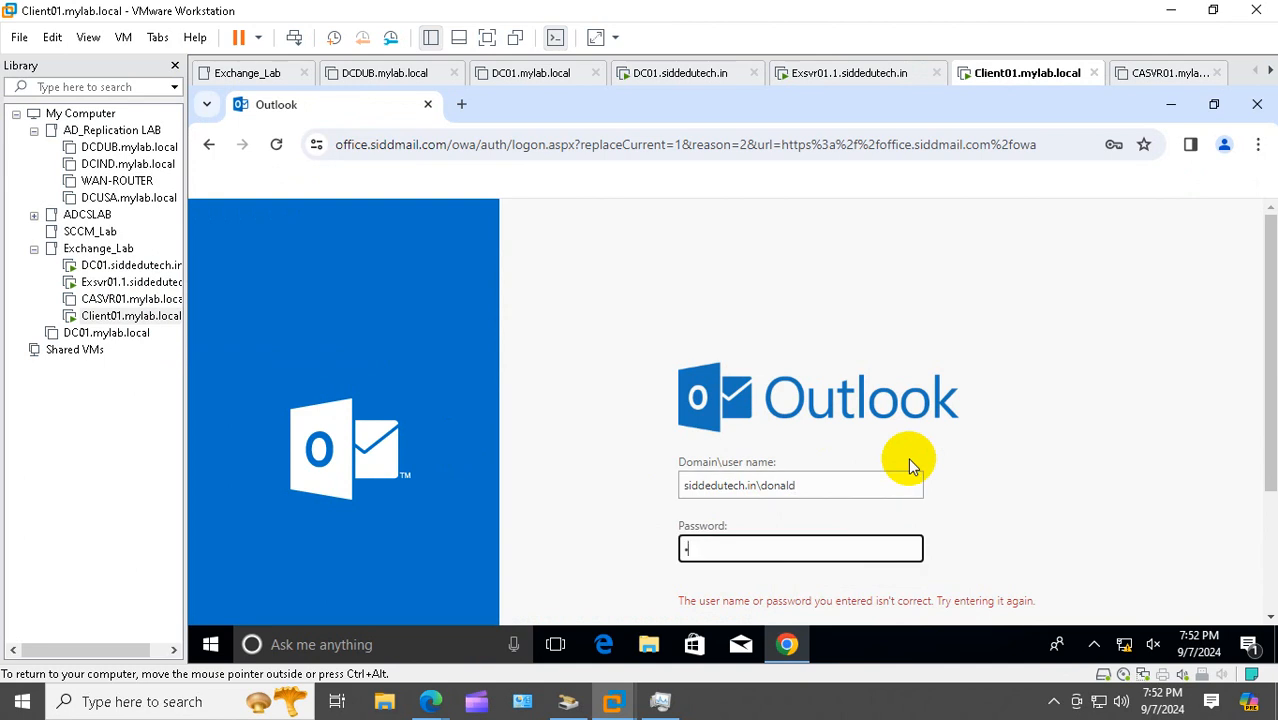
type("•••••")
key("Return")
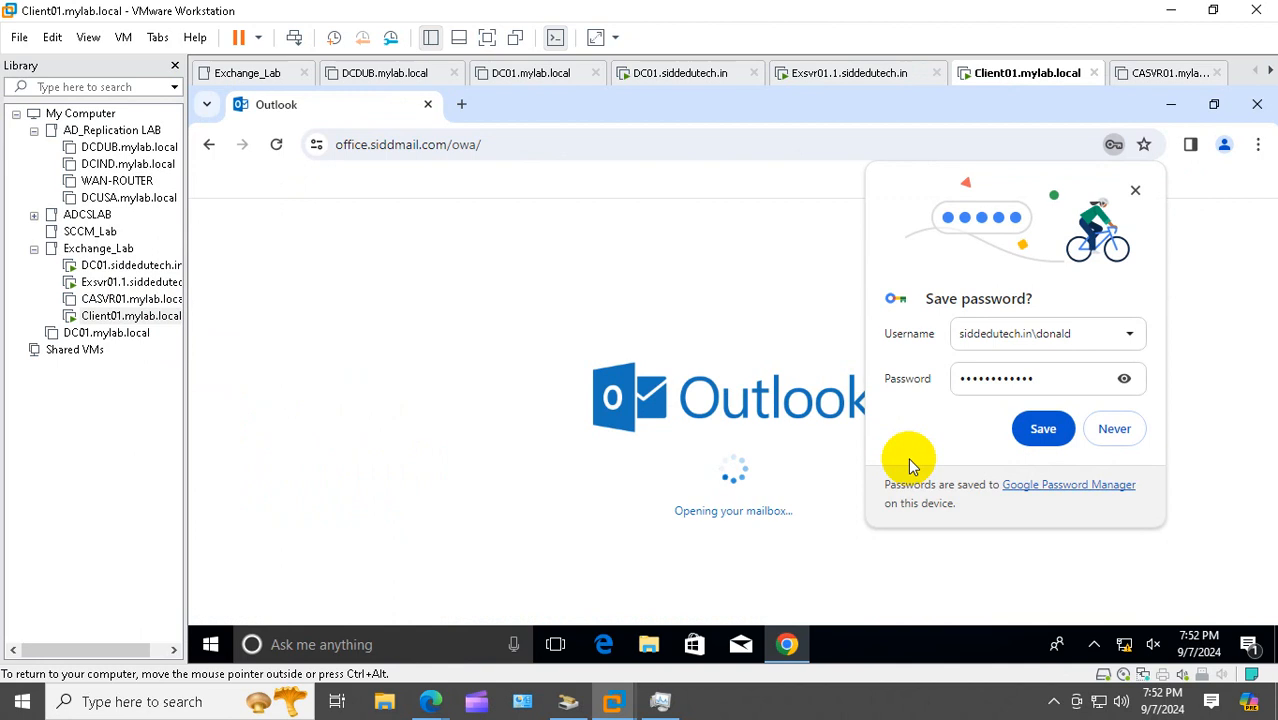
left_click(1043, 429)
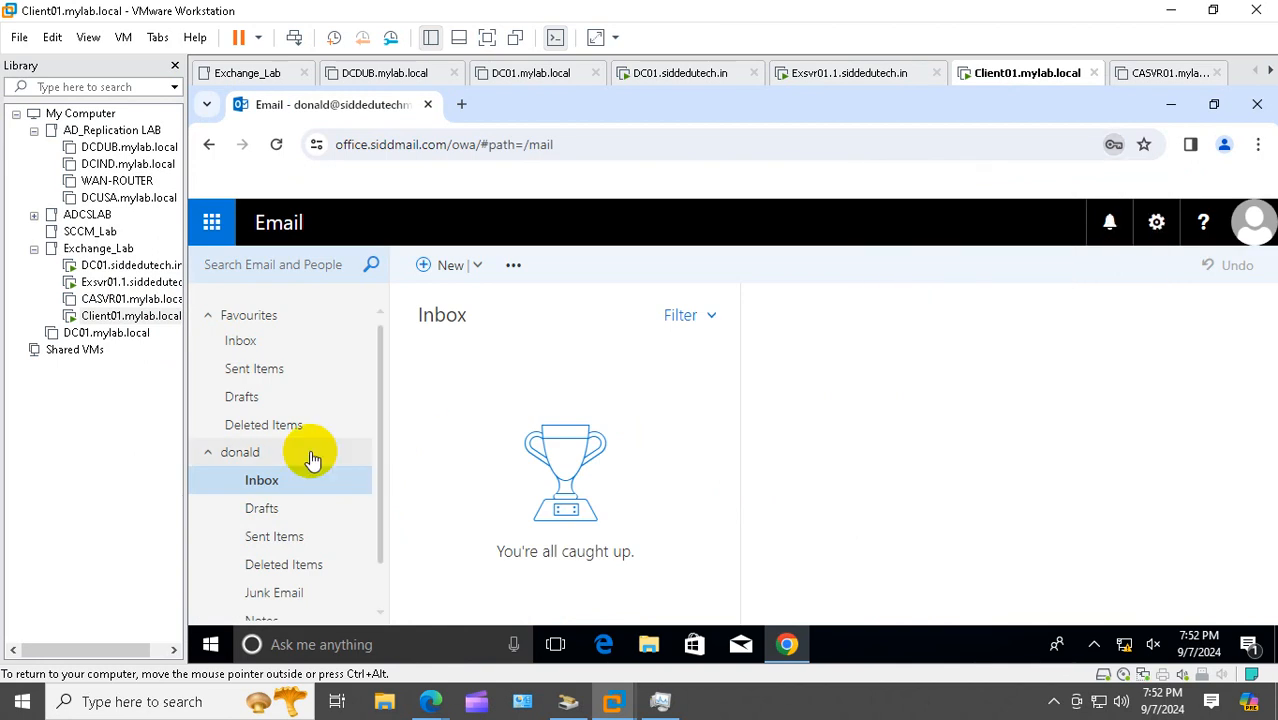
Scroll through the new user's empty Inbox, then return to the Exchange server
scroll(280, 455, "down", 1)
scroll(282, 570, "up", 1)
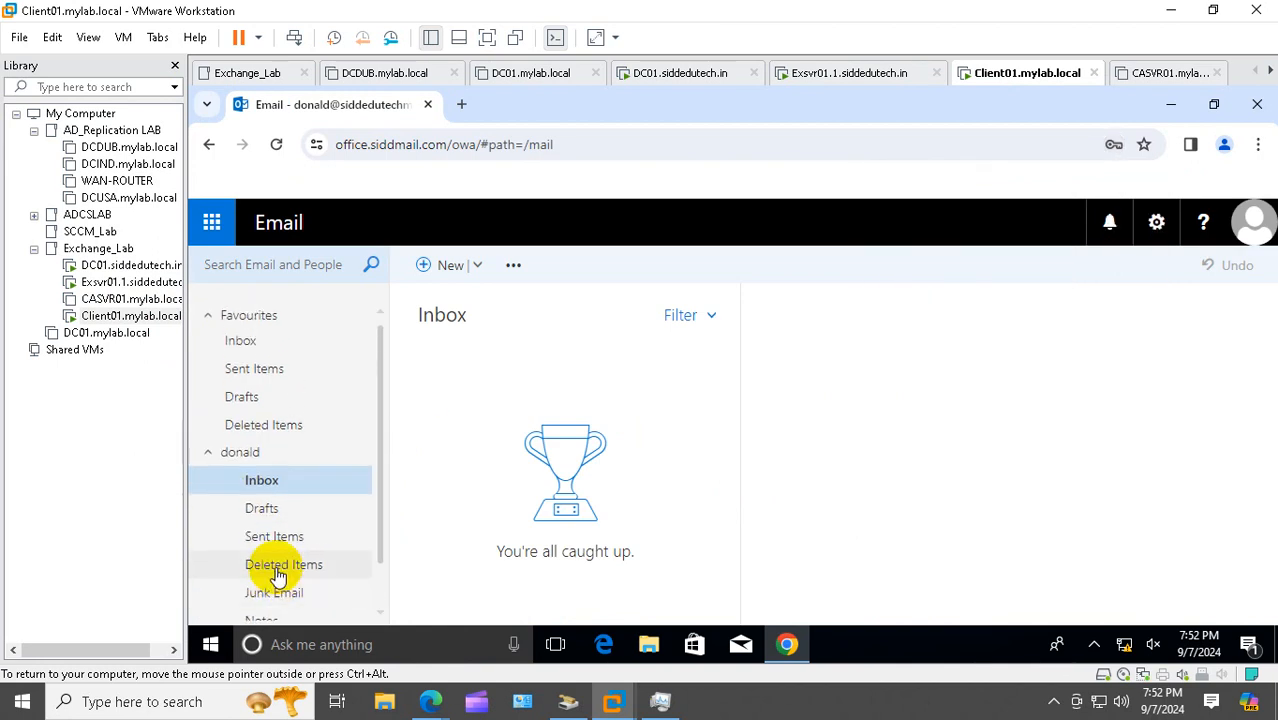
scroll(280, 450, "down", 1)
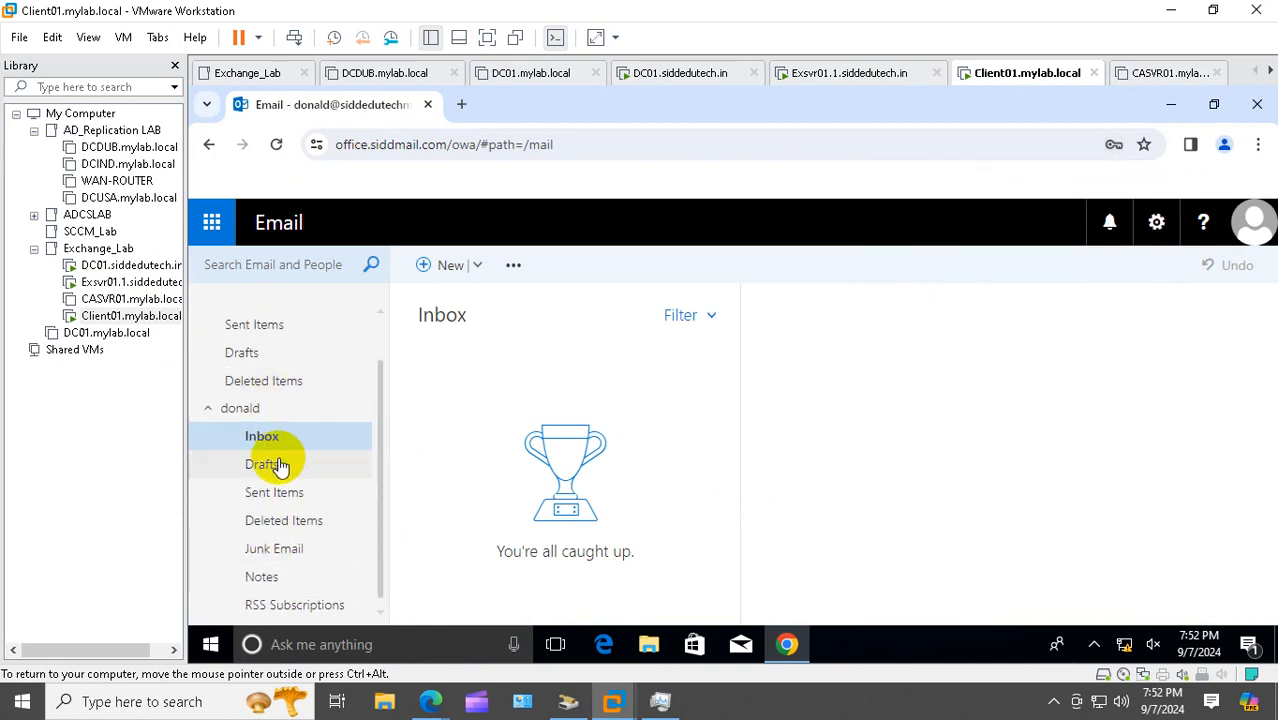
scroll(275, 468, "up", 1)
scroll(272, 470, "down", 1)
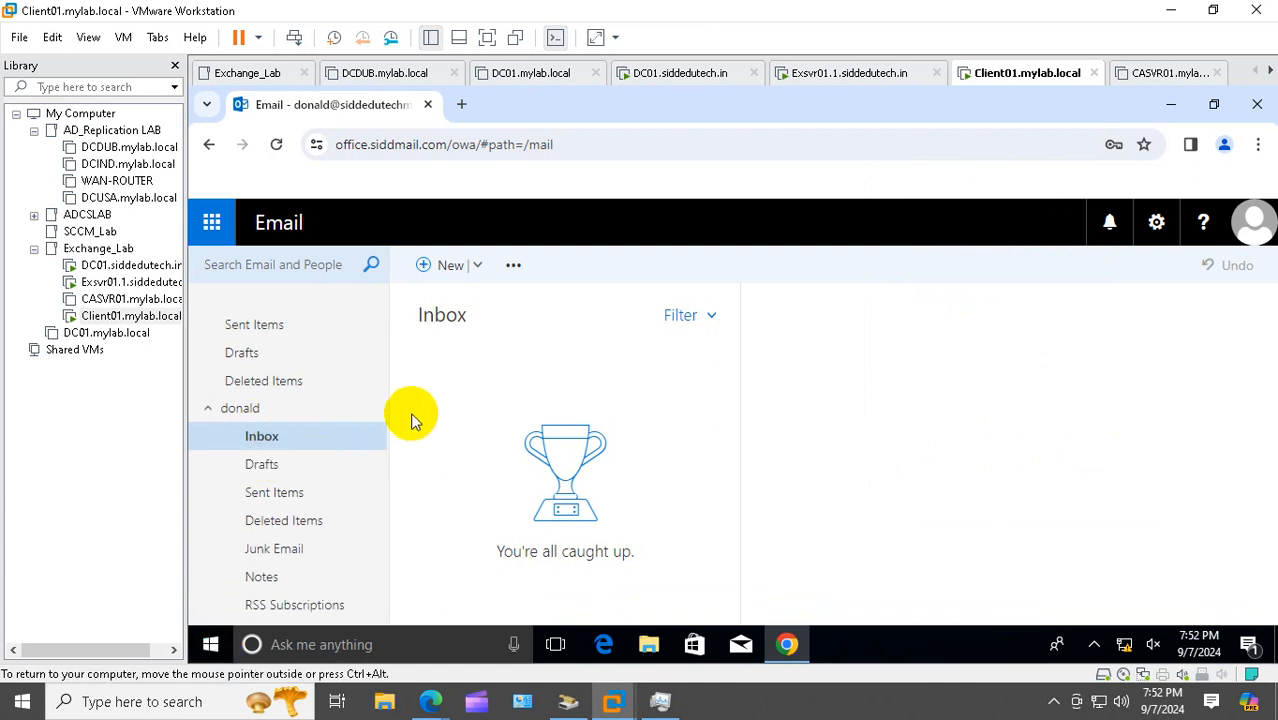
left_click(115, 282)
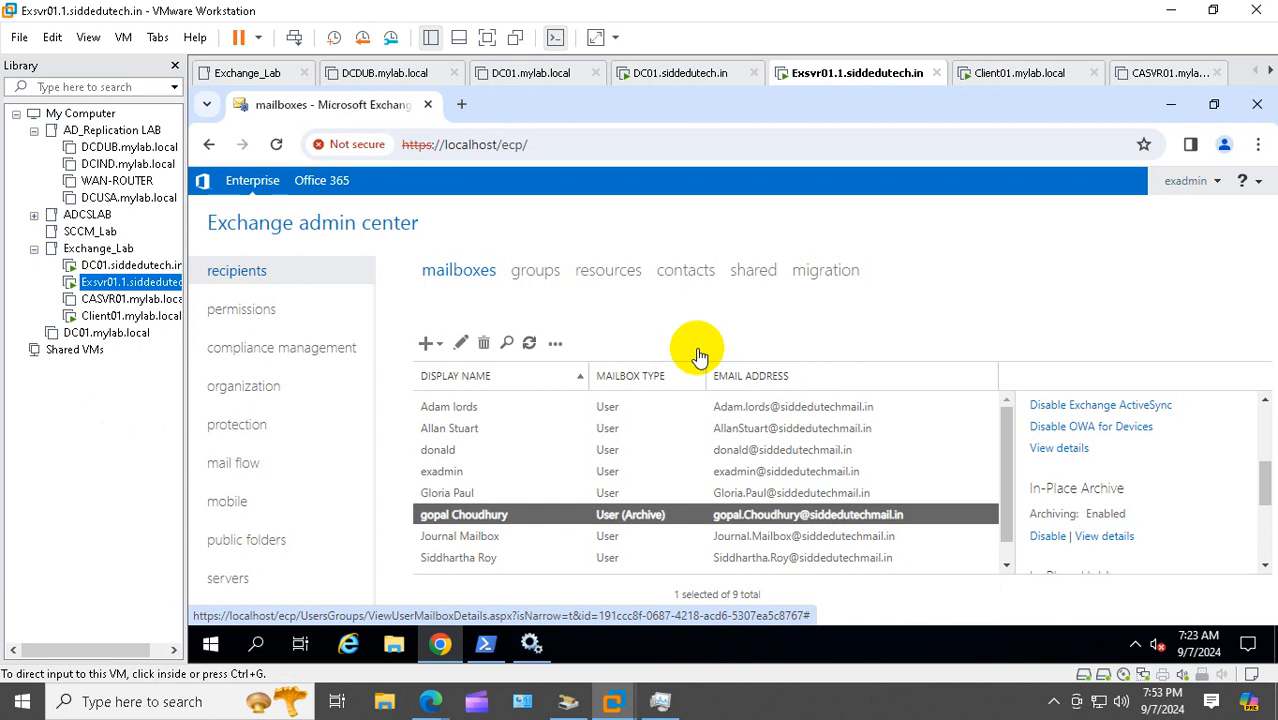
left_click(1120, 538)
left_click(1122, 538)
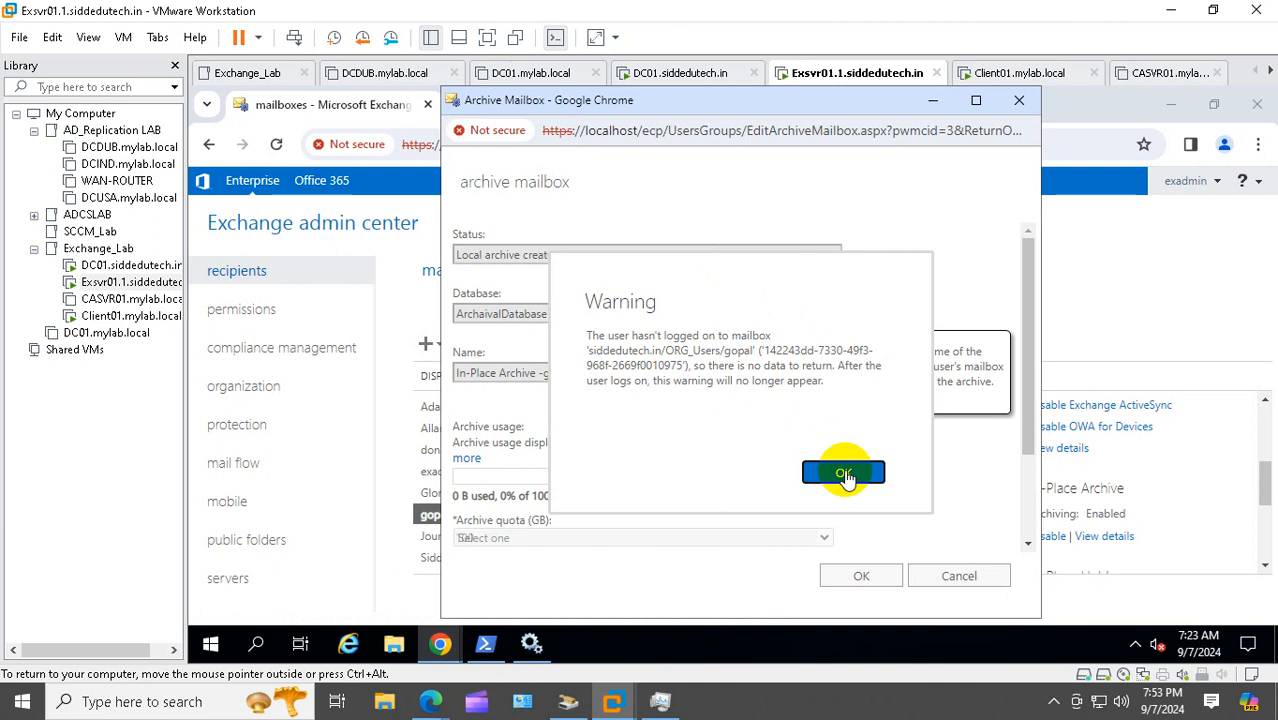
left_click(843, 469)
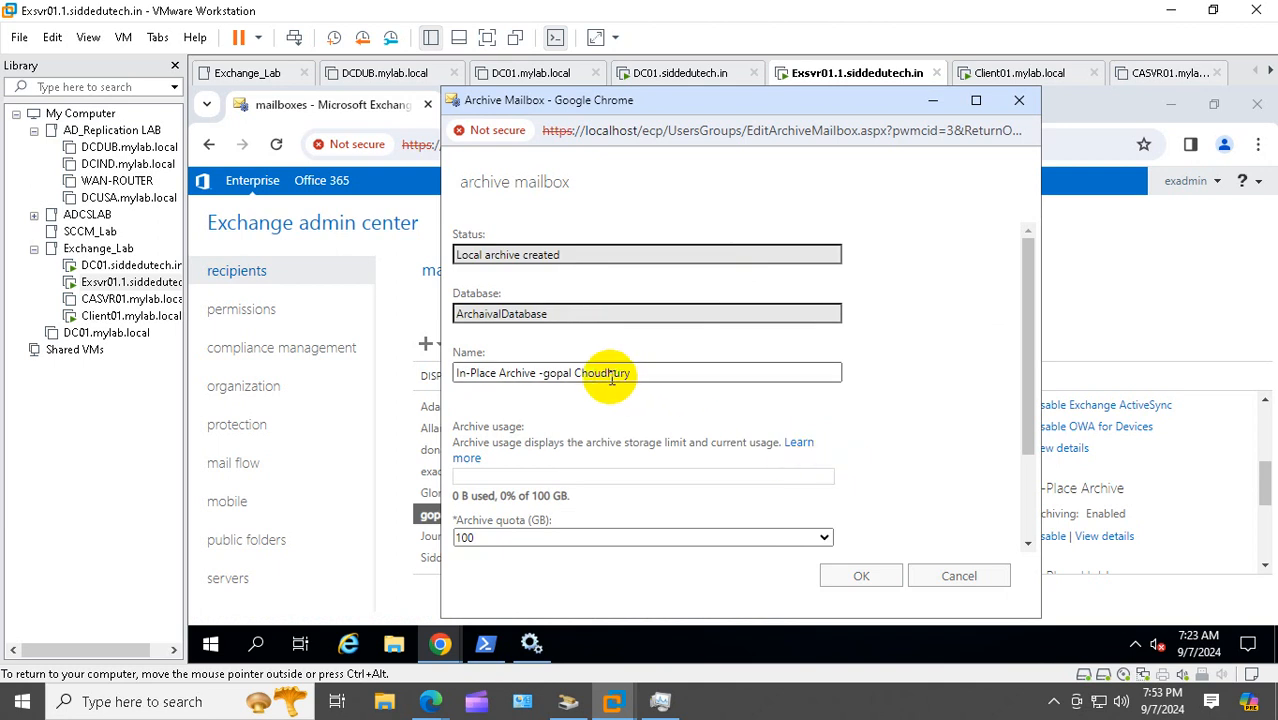
scroll(705, 395, "down", 3)
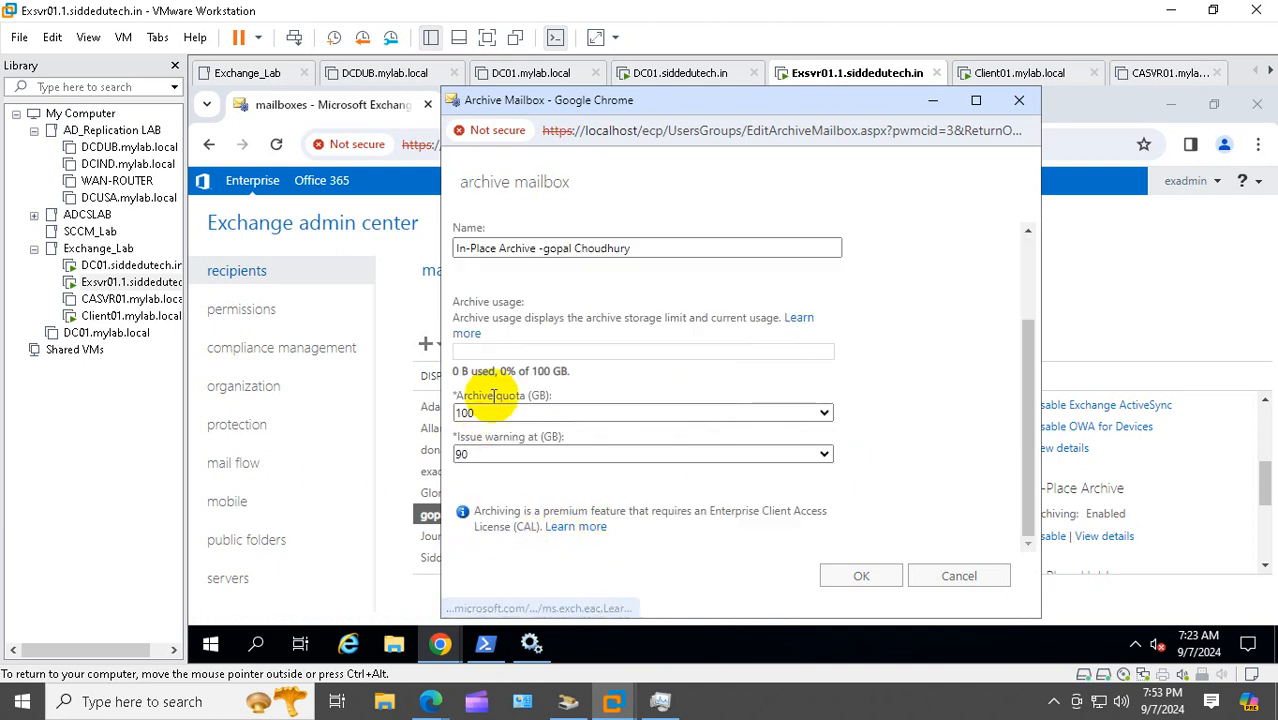
left_click(862, 575)
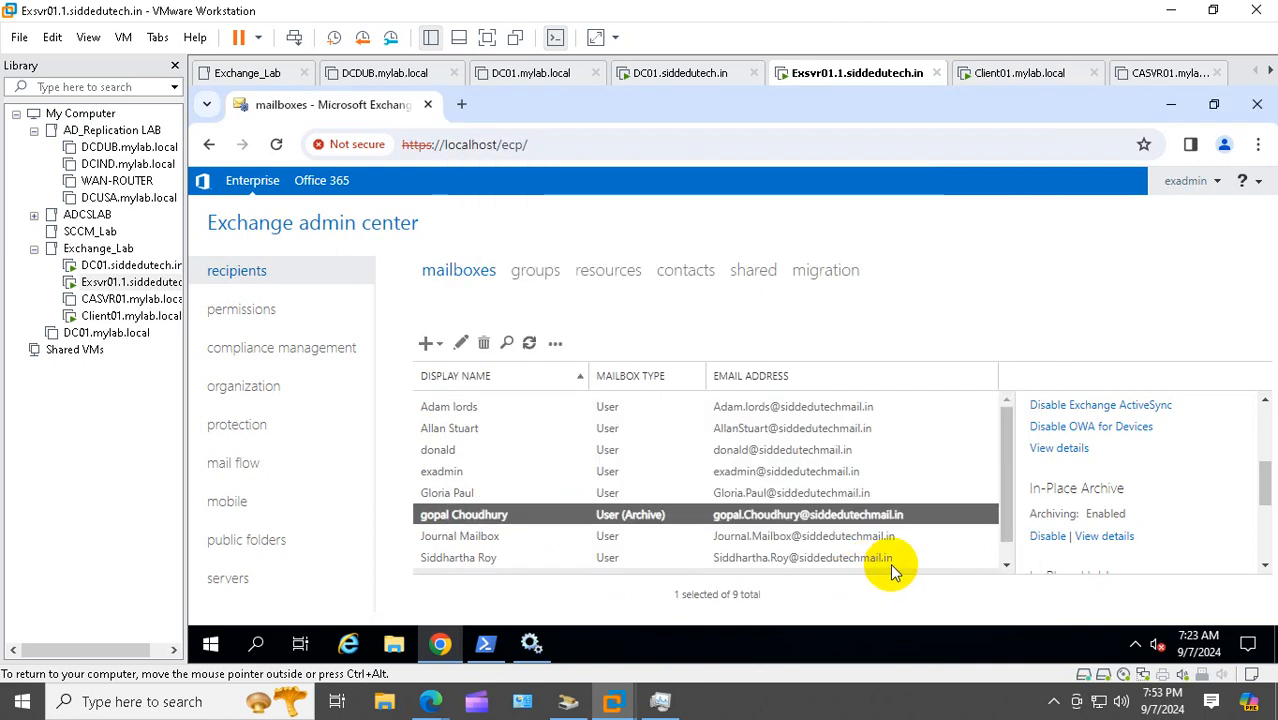
scroll(1133, 543, "down", 2)
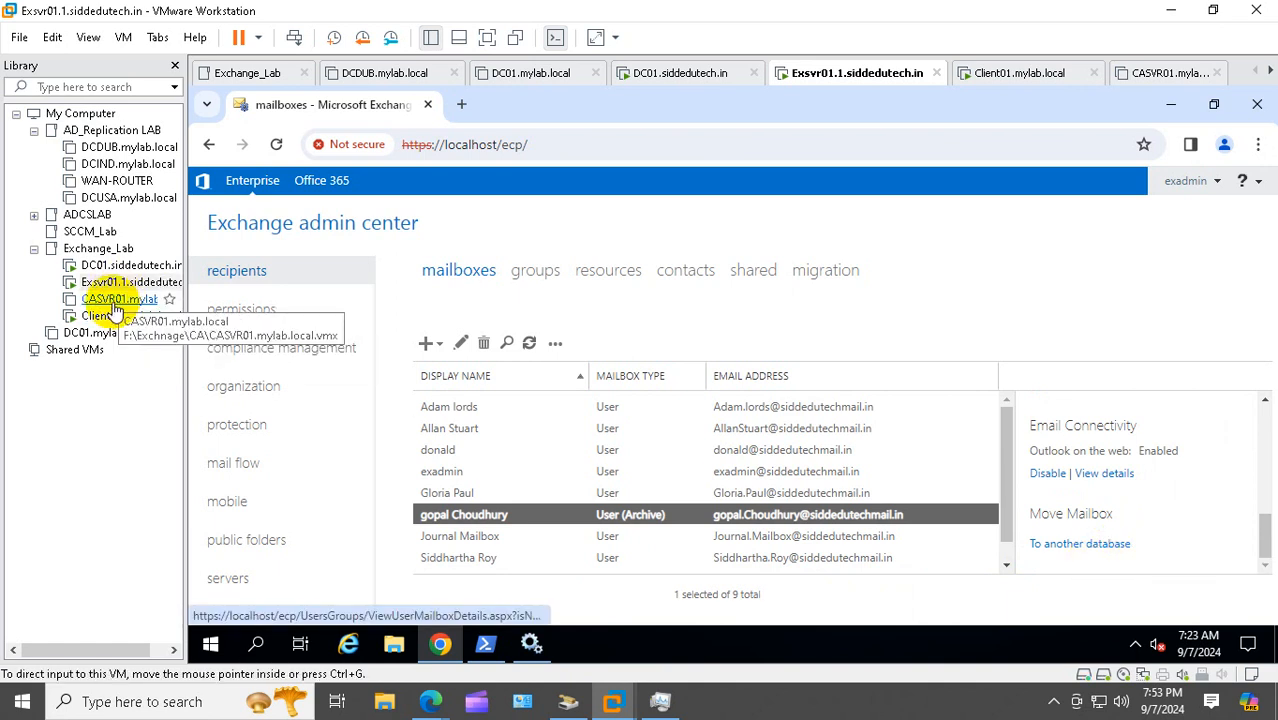
Log the current user off Client01 by running logoff from the Run box
left_click(72, 315)
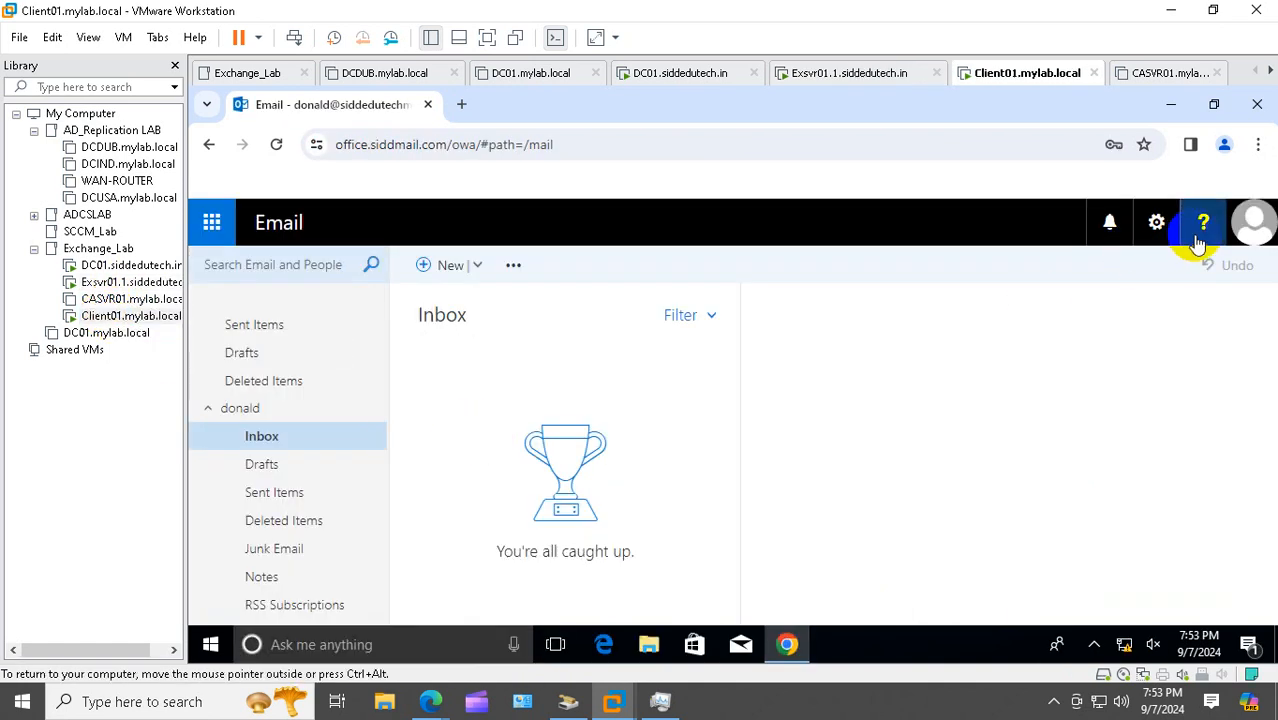
left_click(1255, 224)
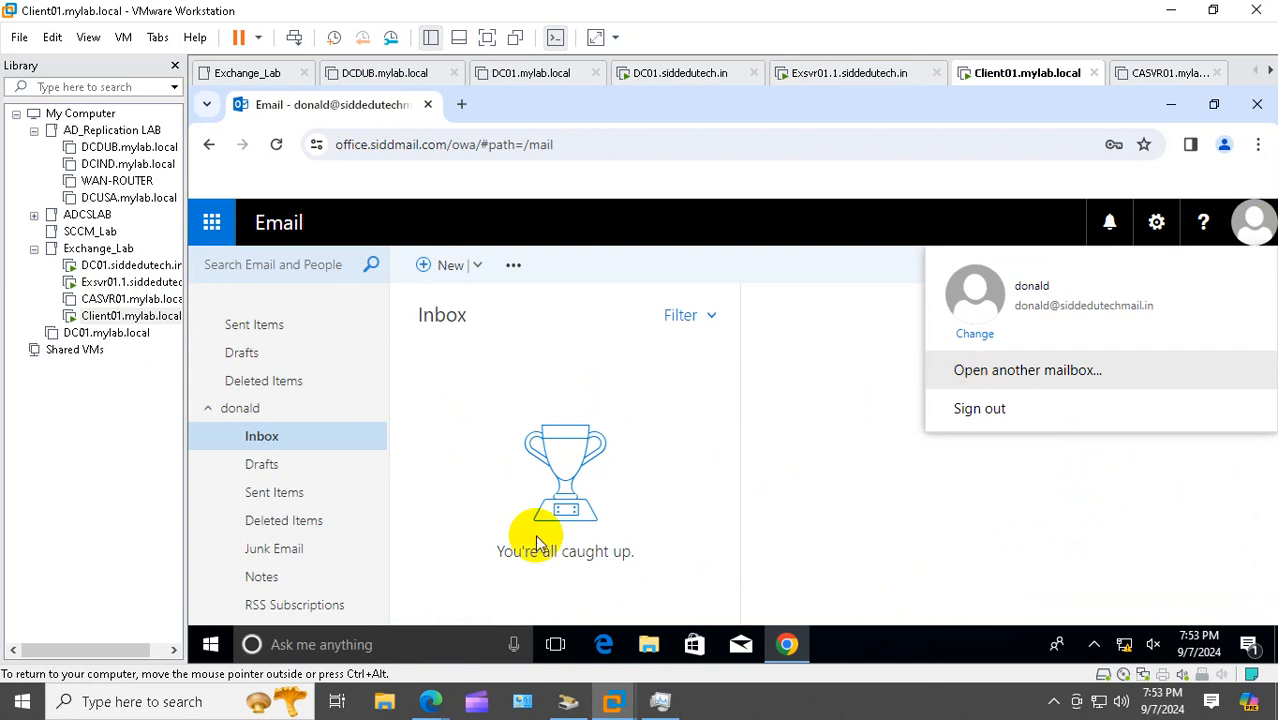
right_click(210, 644)
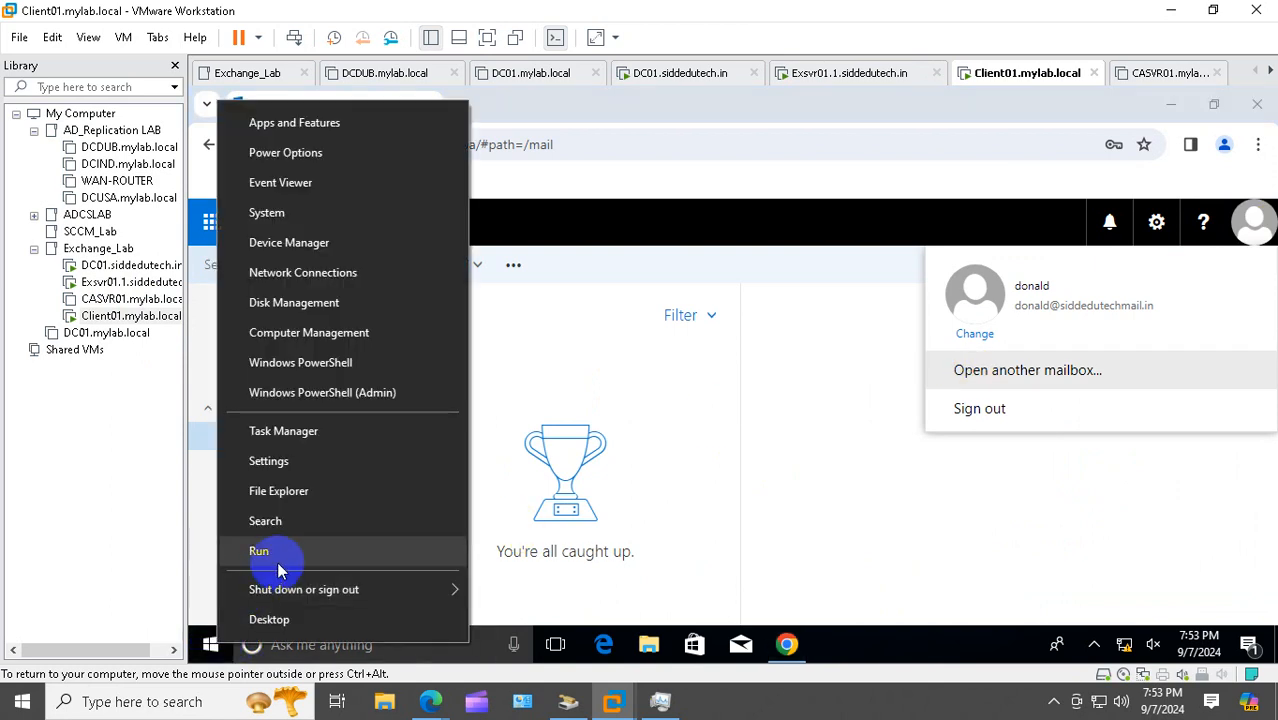
left_click(268, 553)
key("Return")
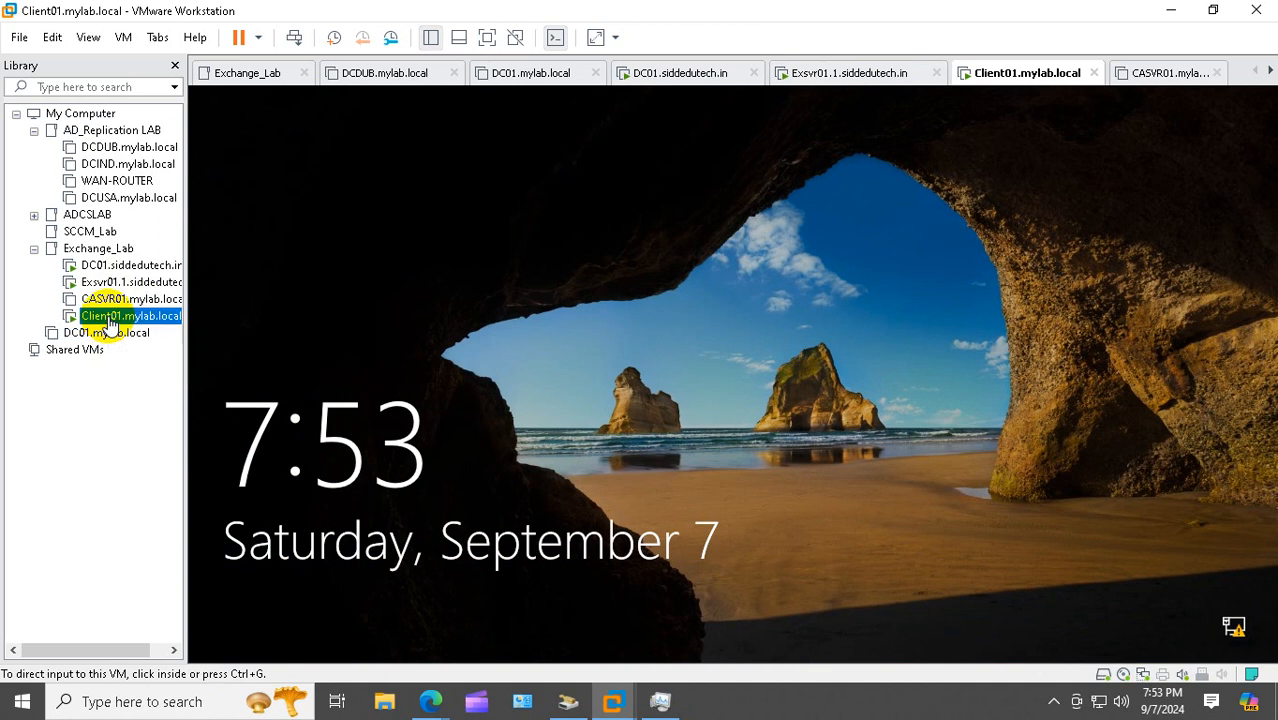
Sign back in to Client01 with the archive user's password and open the Run box
right_click(108, 316)
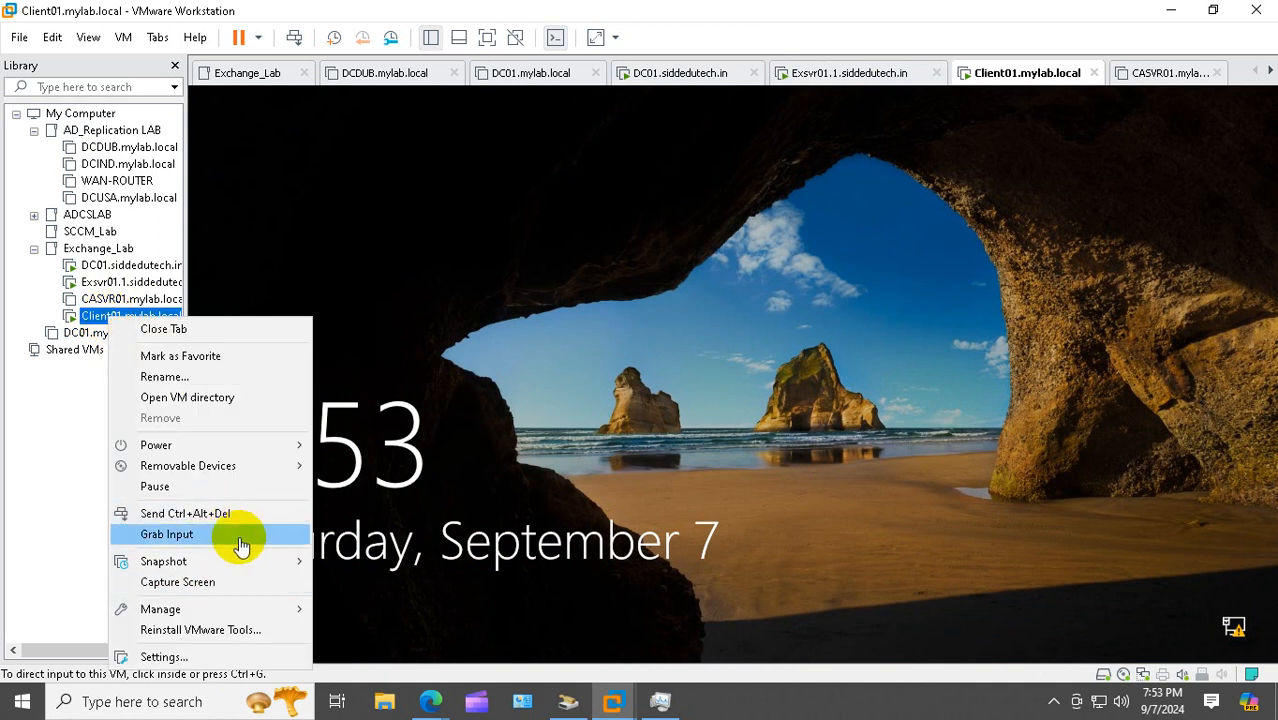
left_click(243, 535)
left_click(257, 523)
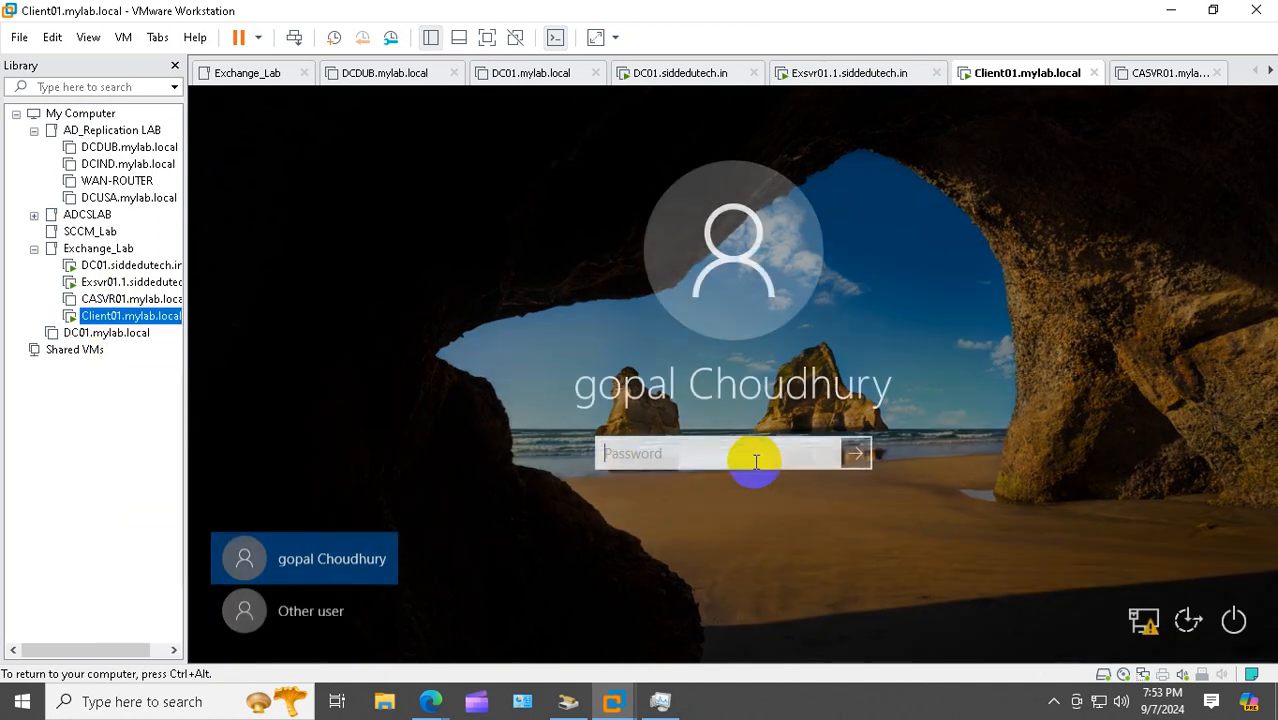
type("••••••••")
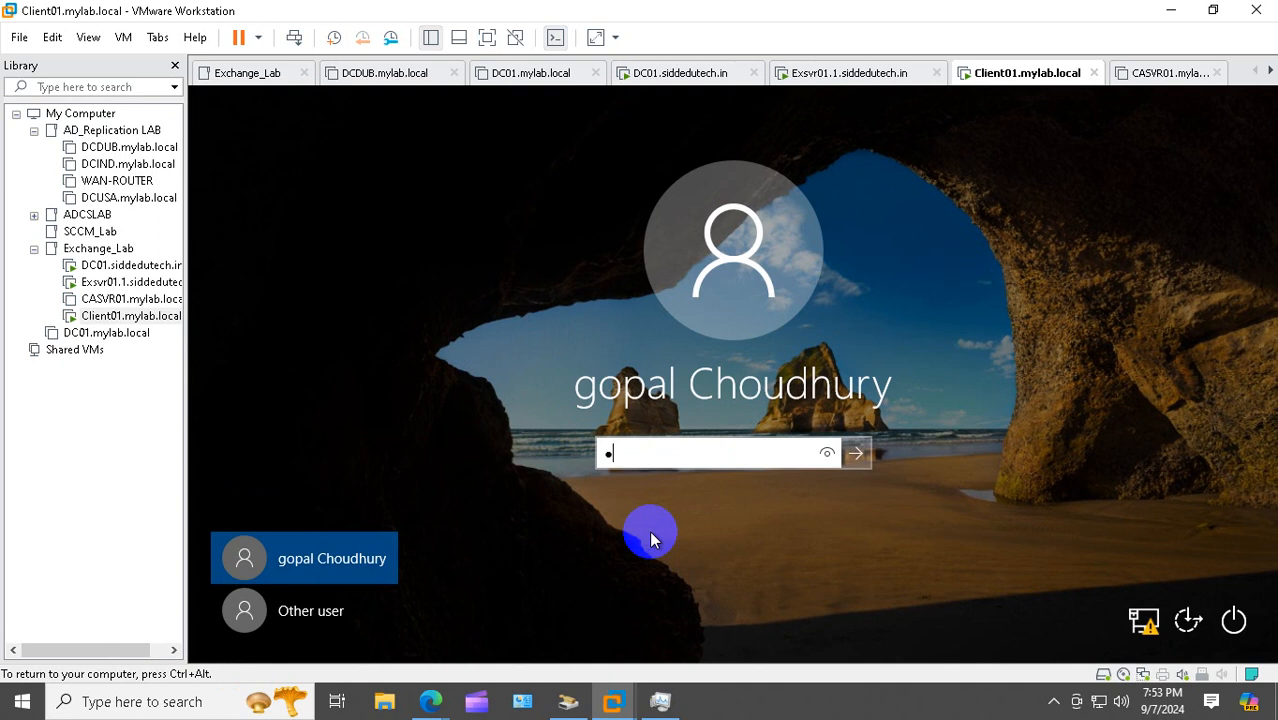
type("••••")
key("Return")
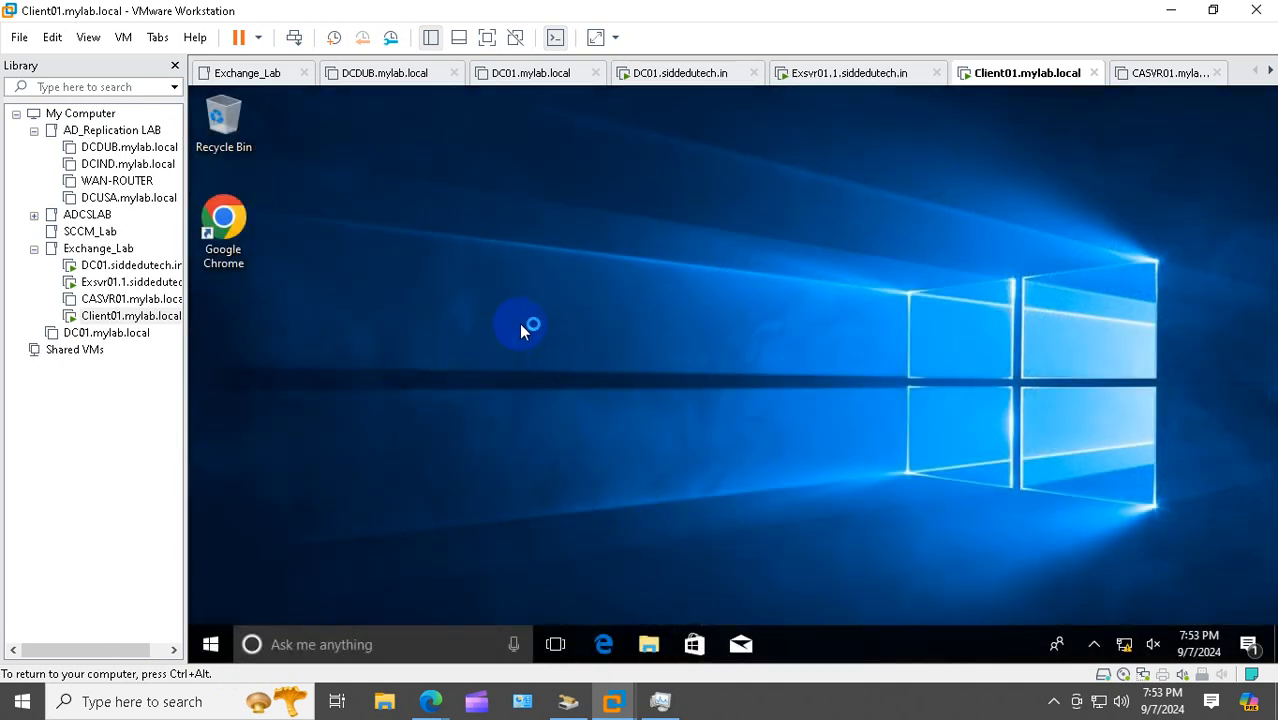
left_click(255, 222)
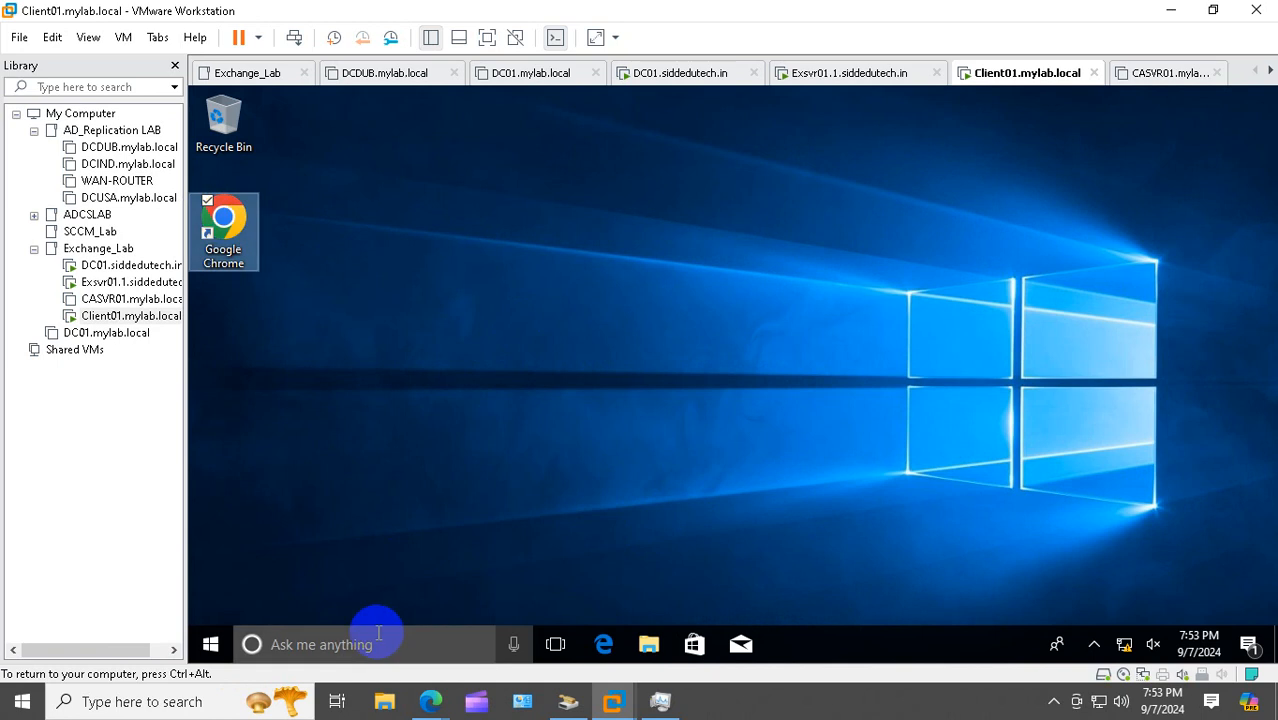
right_click(211, 644)
left_click(292, 560)
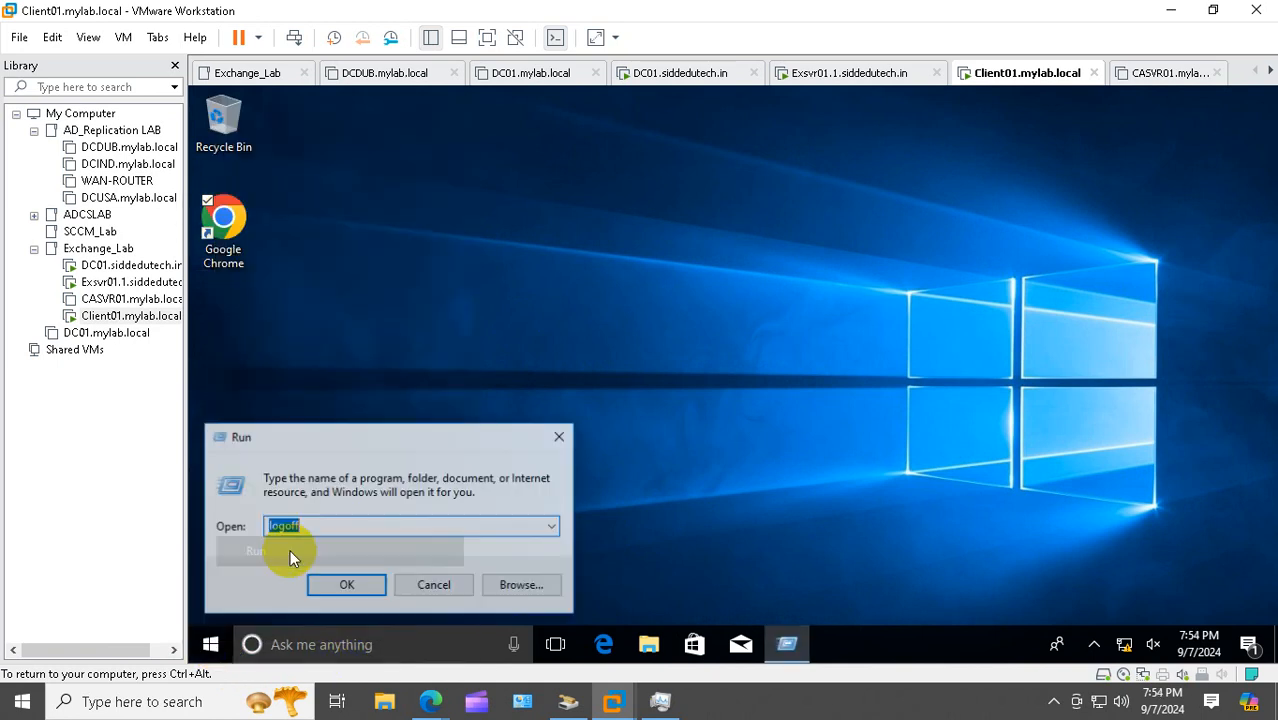
Launch outlook from the Run box, correcting the misspelled program name after the error
type("ouut")
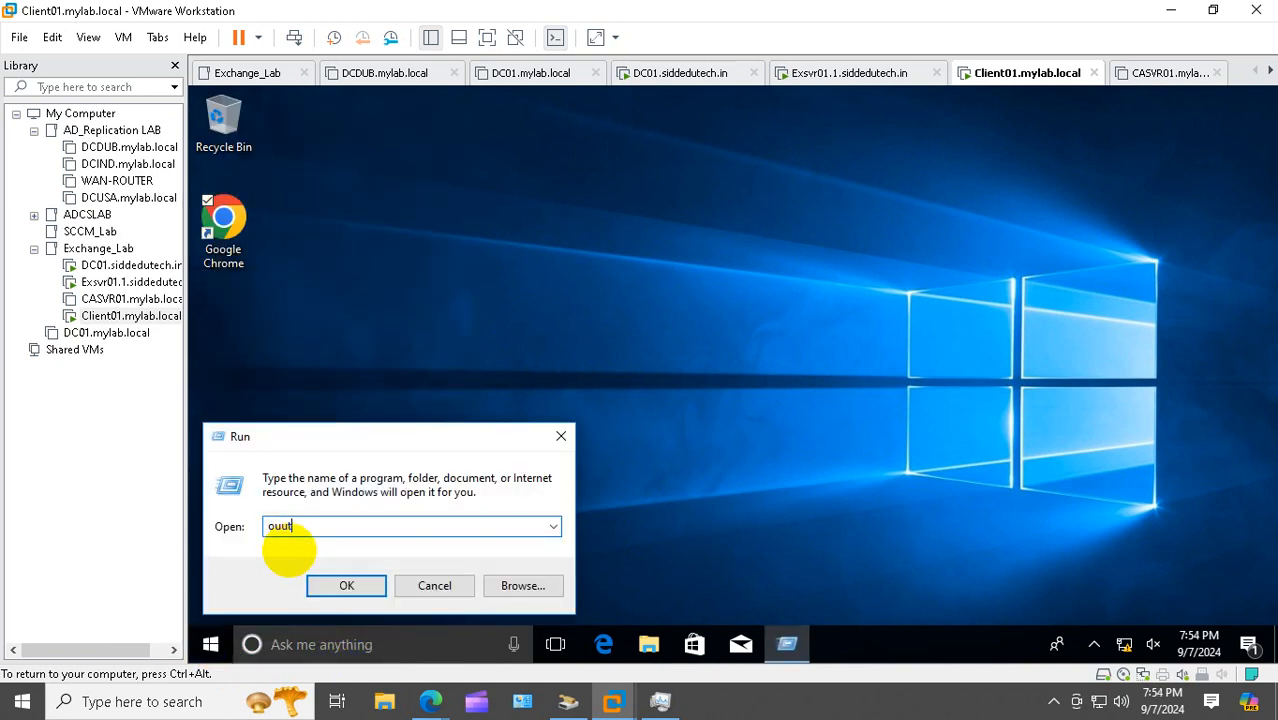
key("Return")
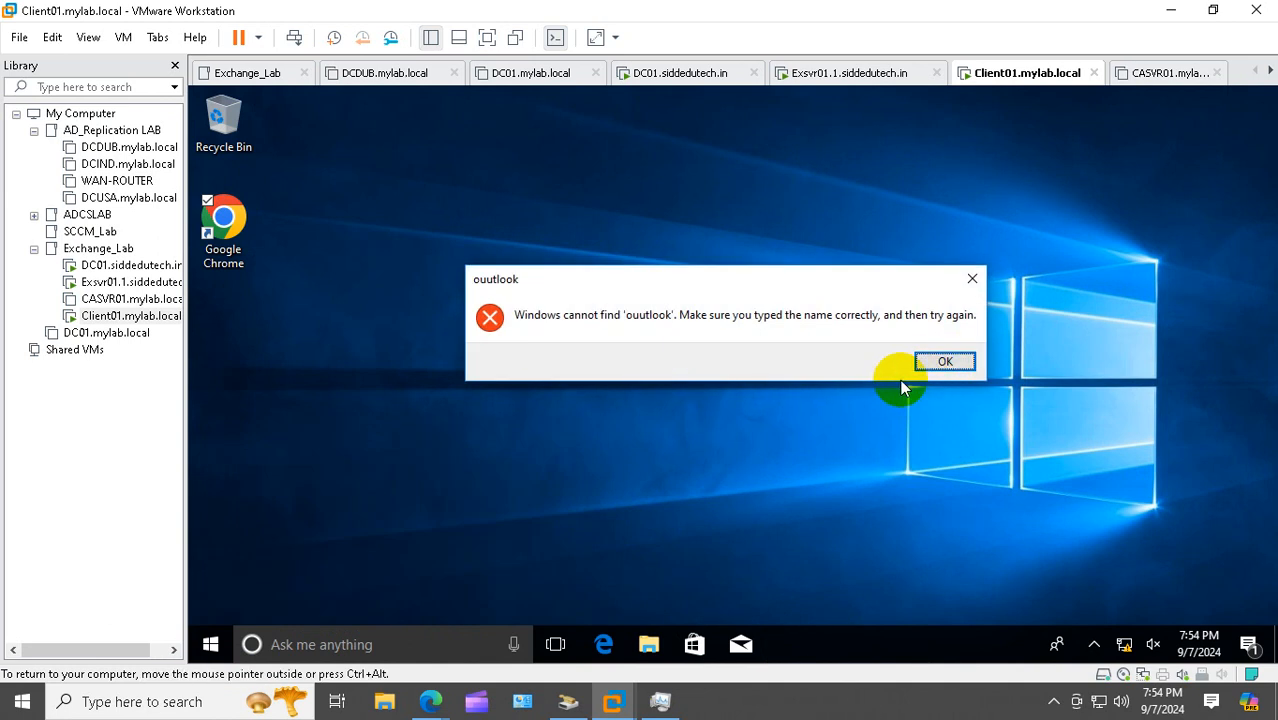
left_click(944, 363)
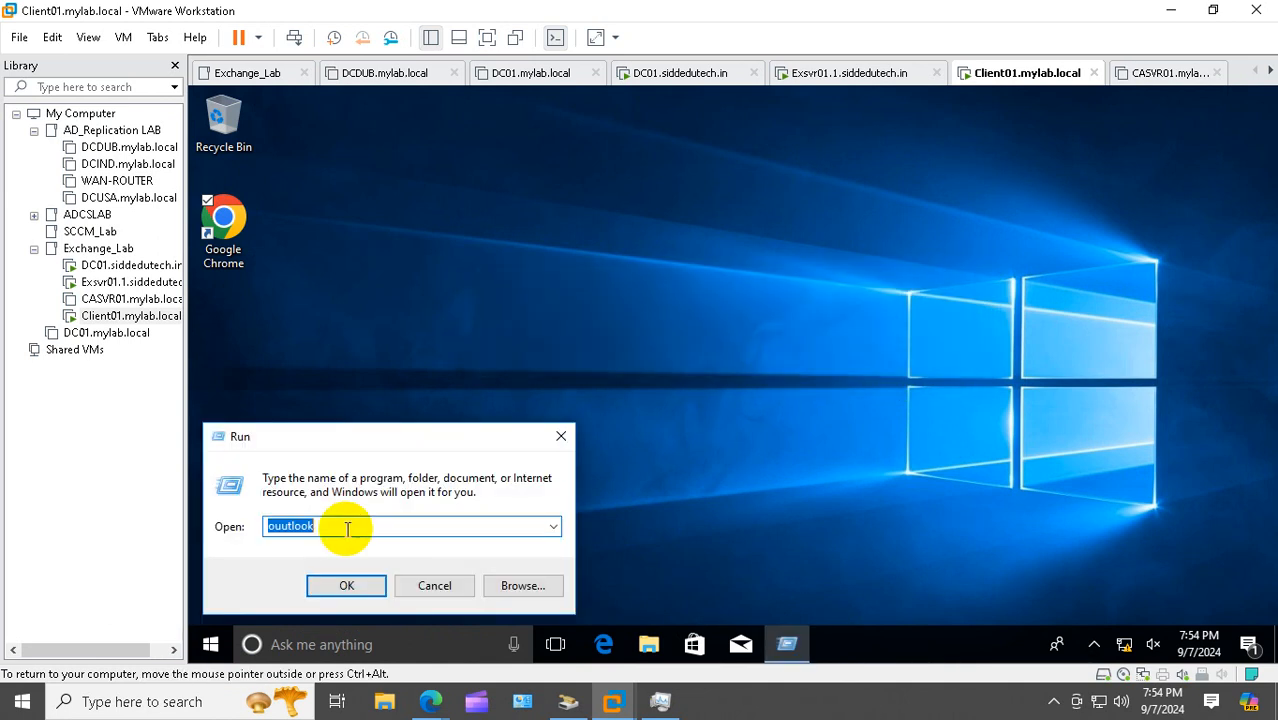
left_click(290, 526)
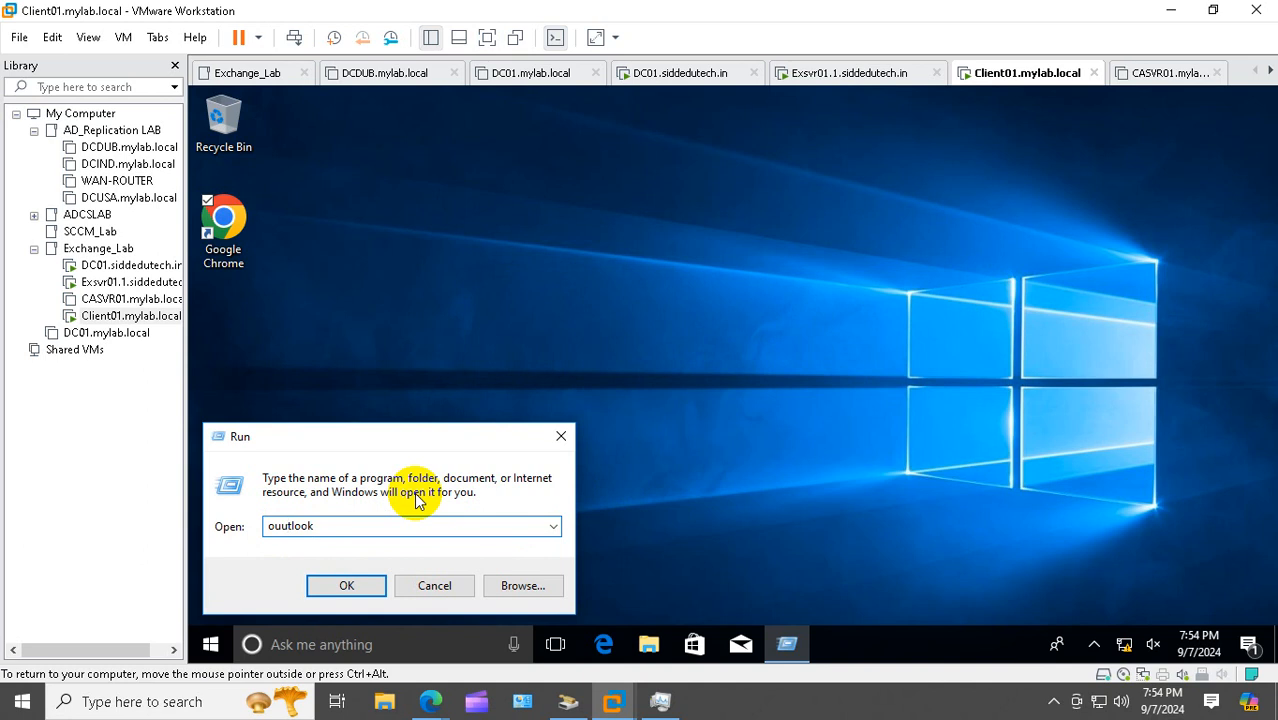
key("BackSpace")
key("Return")
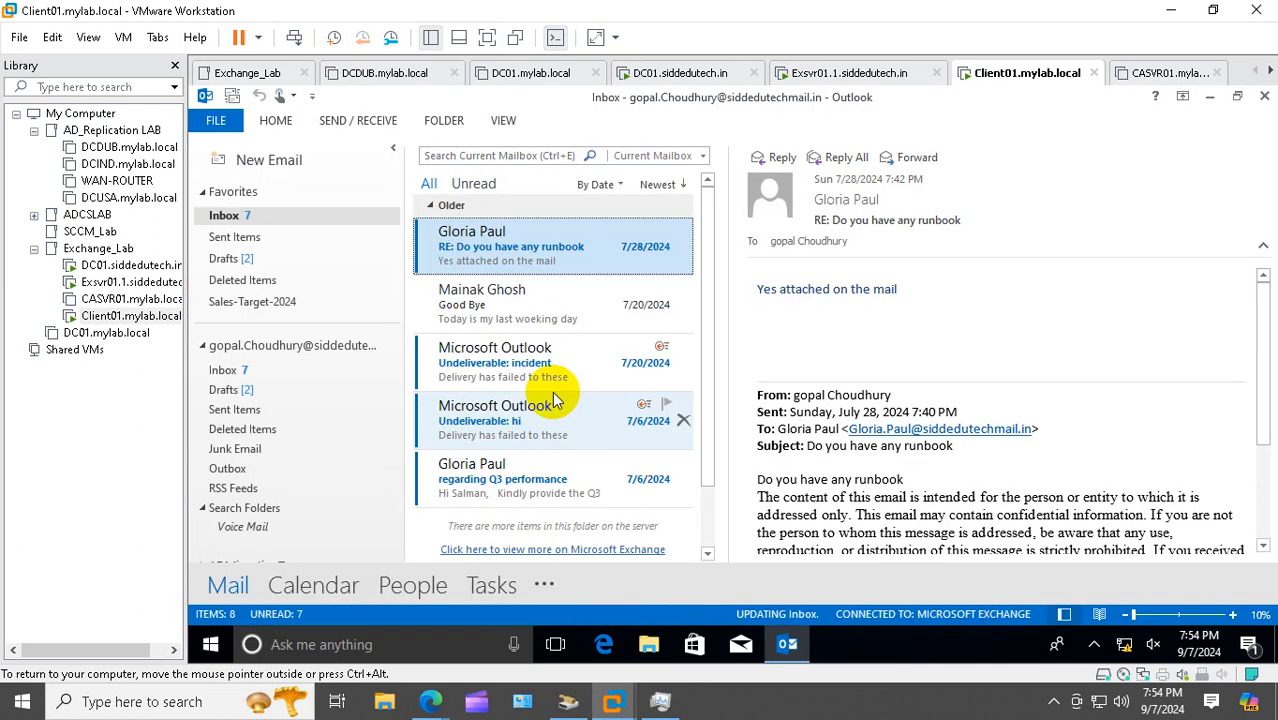
scroll(360, 345, "down", 3)
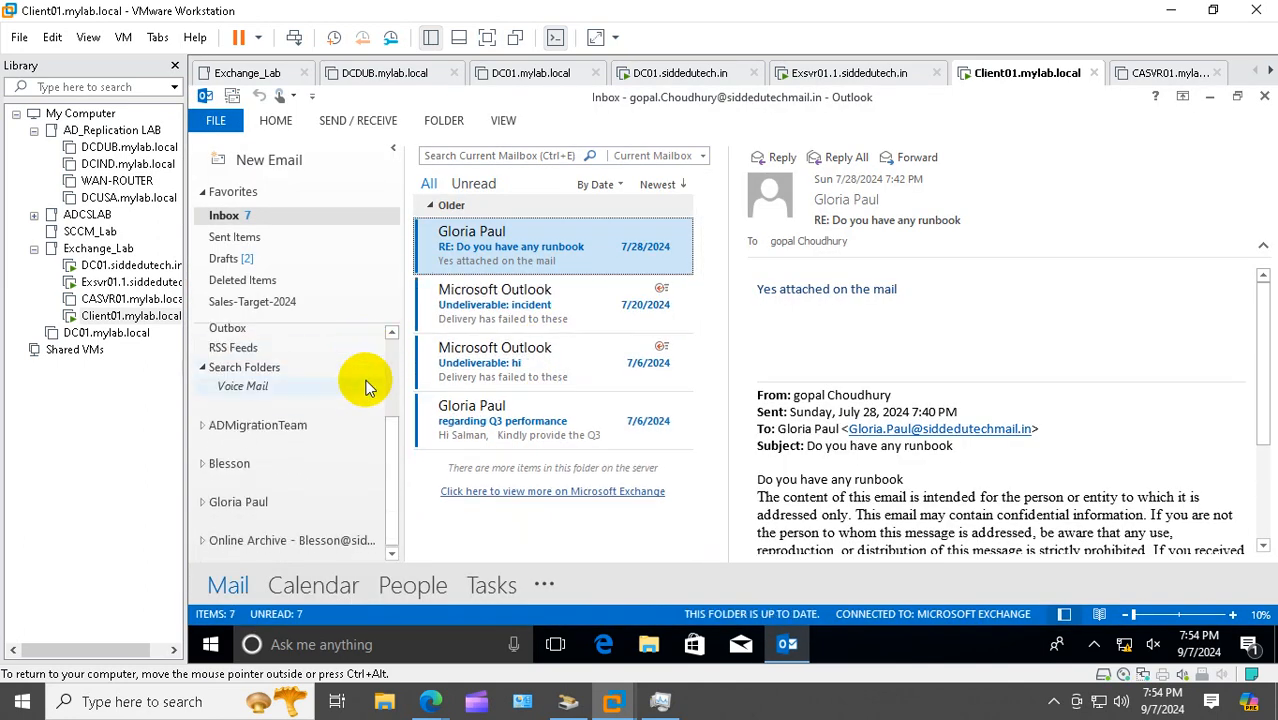
left_click(316, 545)
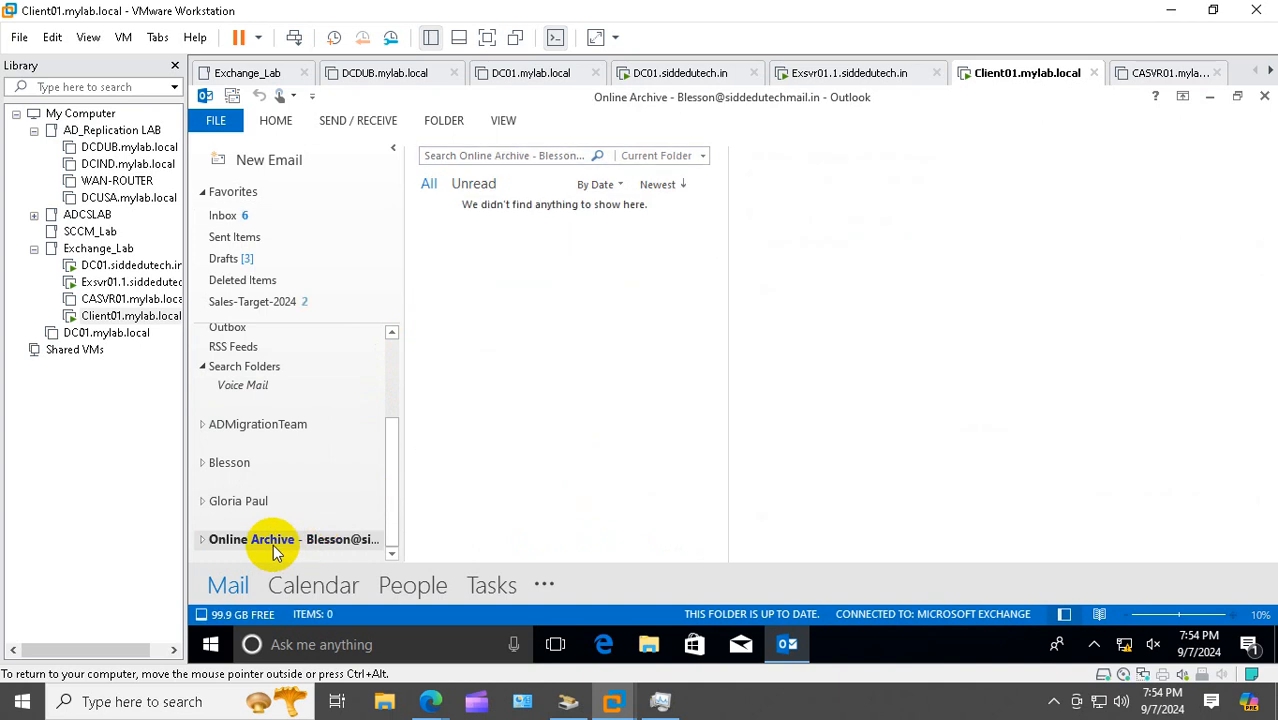
left_click(202, 541)
scroll(257, 494, "down", 1)
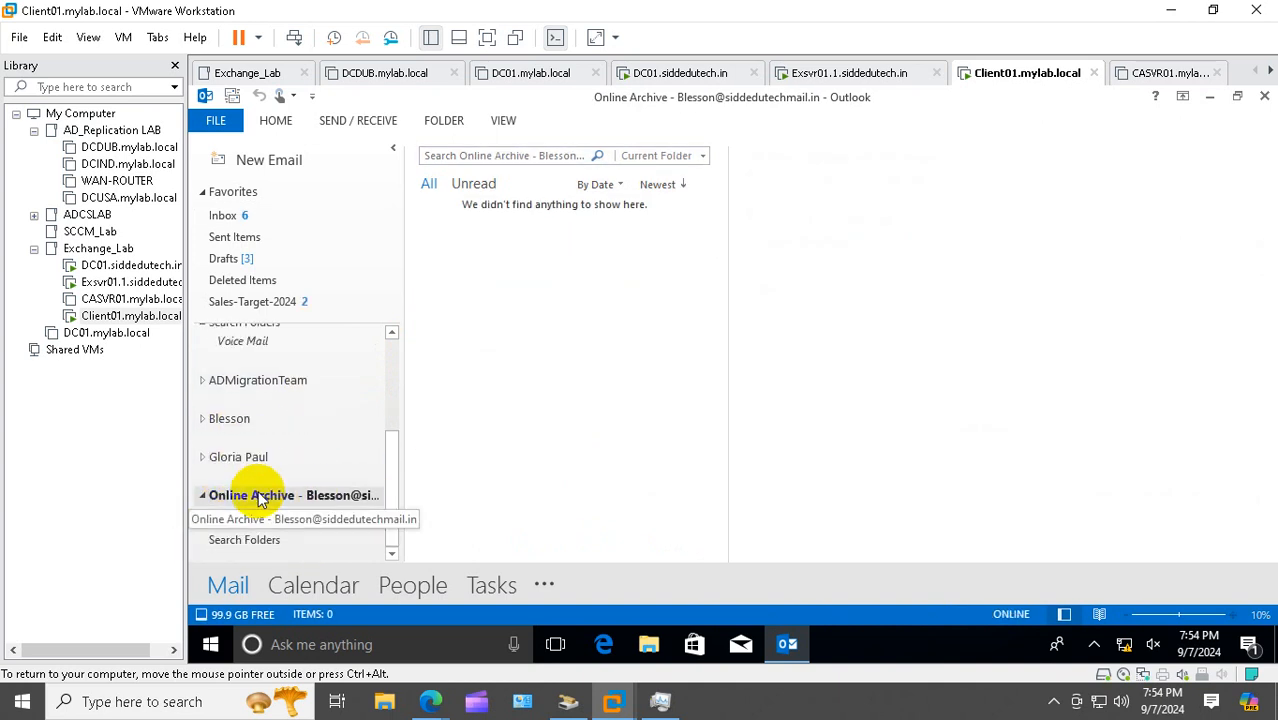
scroll(258, 496, "up", 3)
scroll(258, 496, "up", 1)
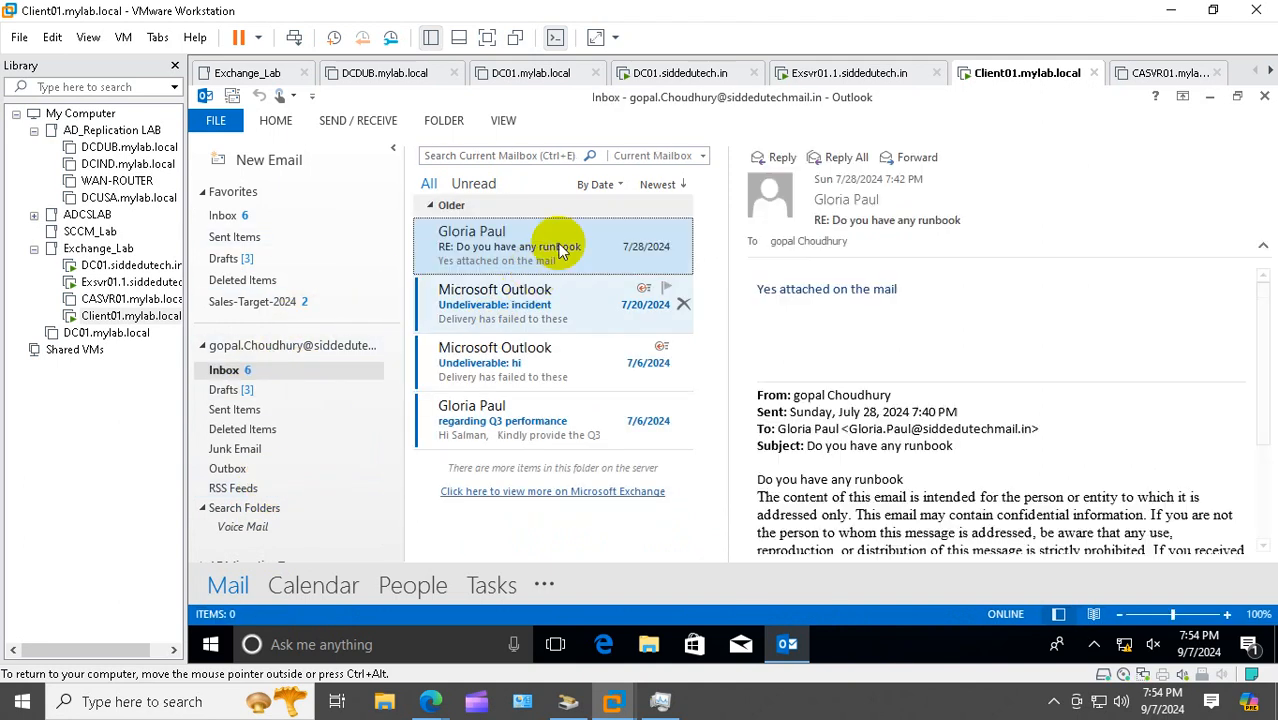
Move the runbook reply message into the user's Online Archive
right_click(565, 242)
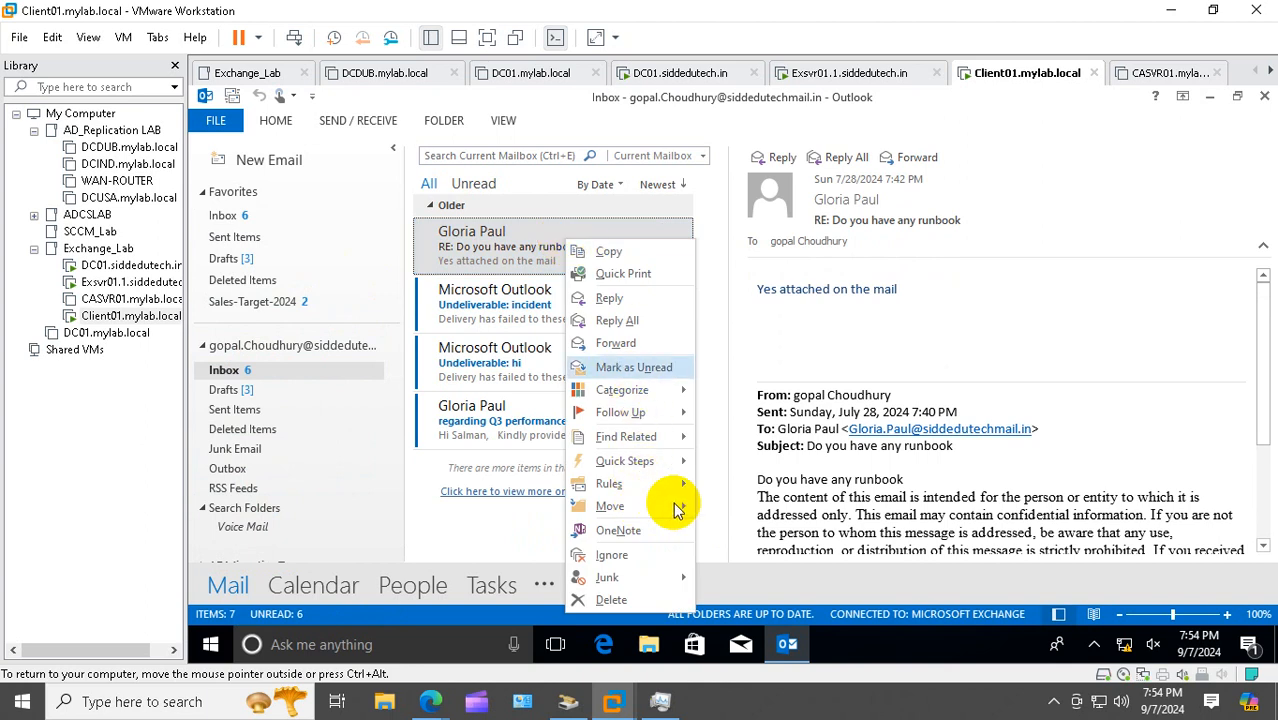
mouse_move(690, 506)
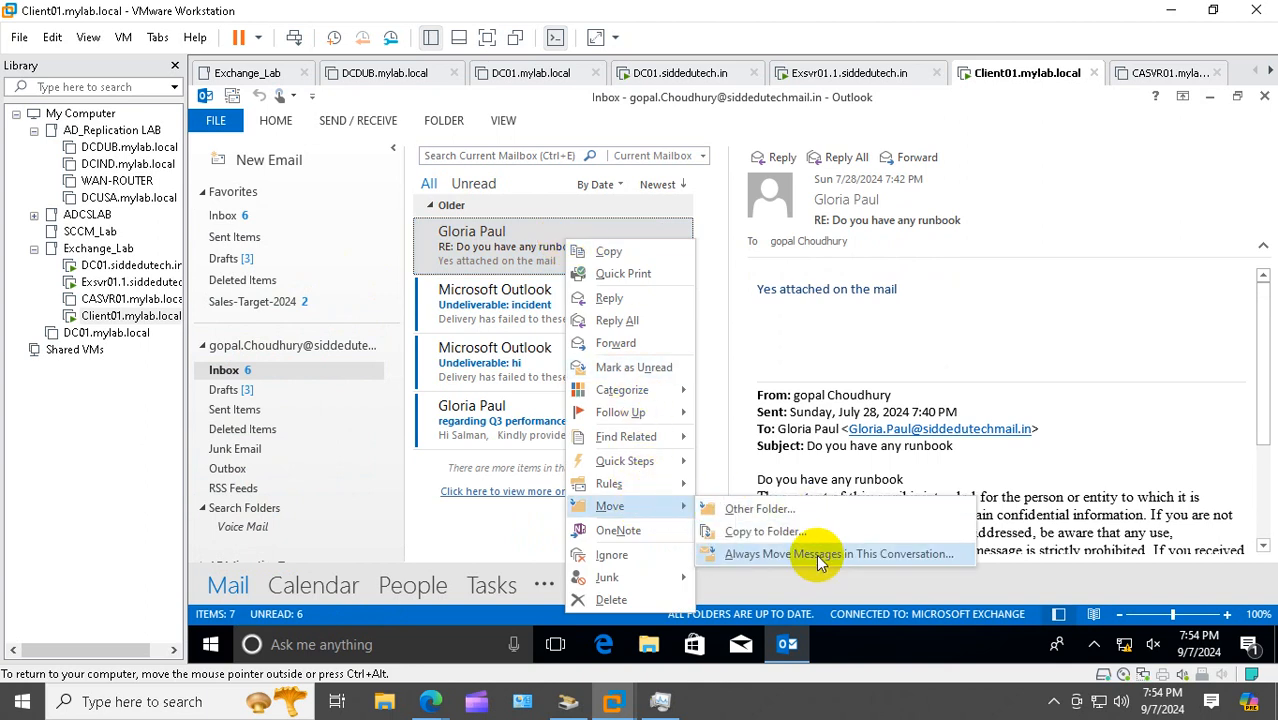
left_click(779, 510)
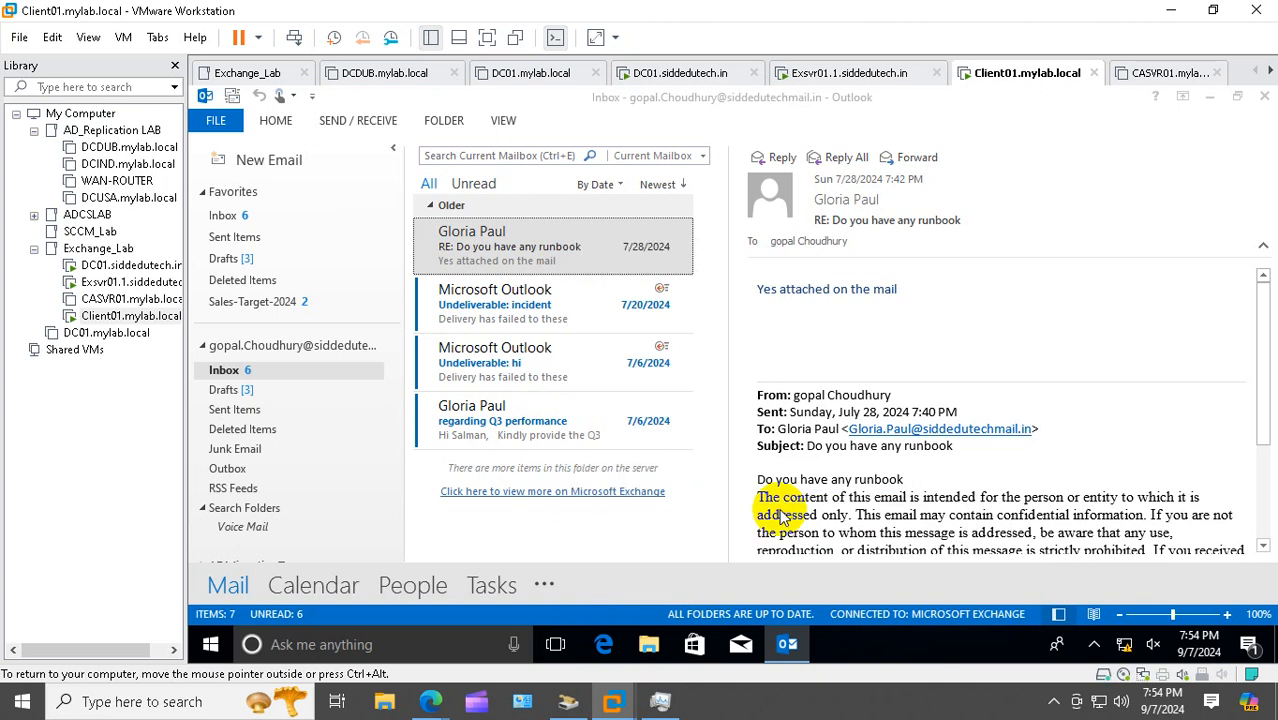
scroll(779, 385, "down", 2)
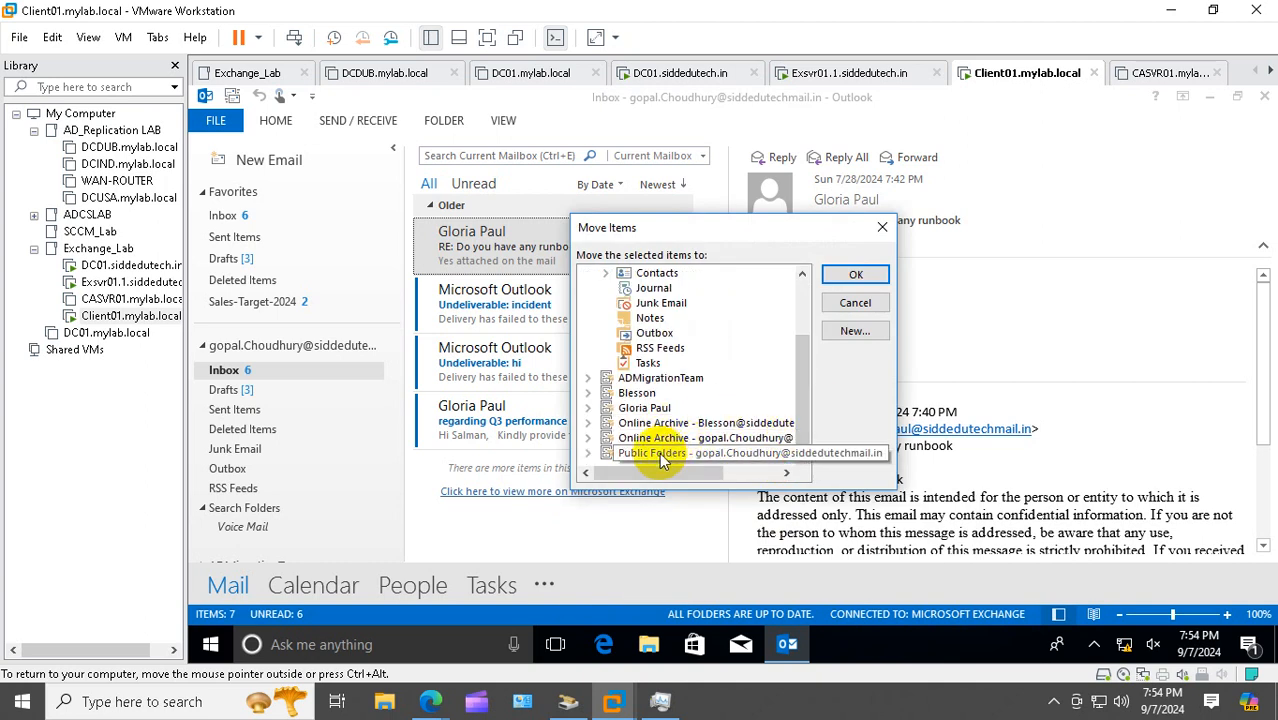
left_click(590, 438)
left_click(857, 279)
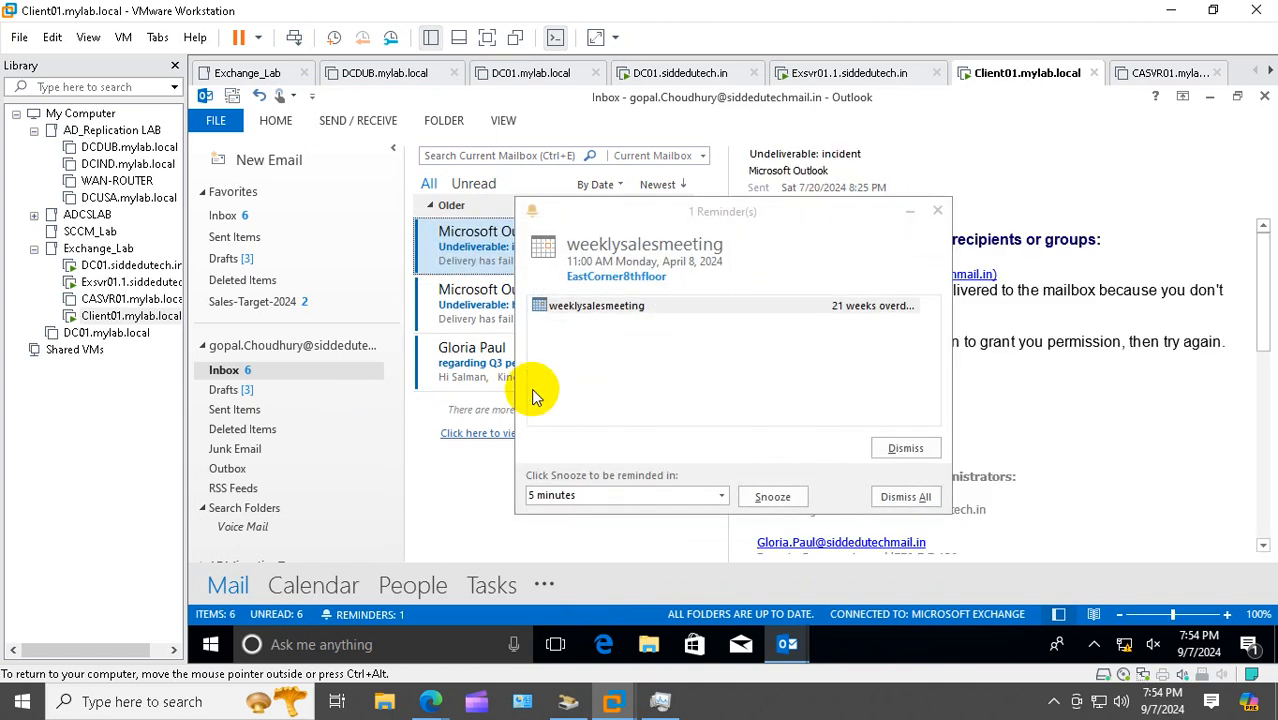
Close the overdue weeklysalesmeeting reminder, minimize Outlook, and start Google Chrome
left_click(937, 210)
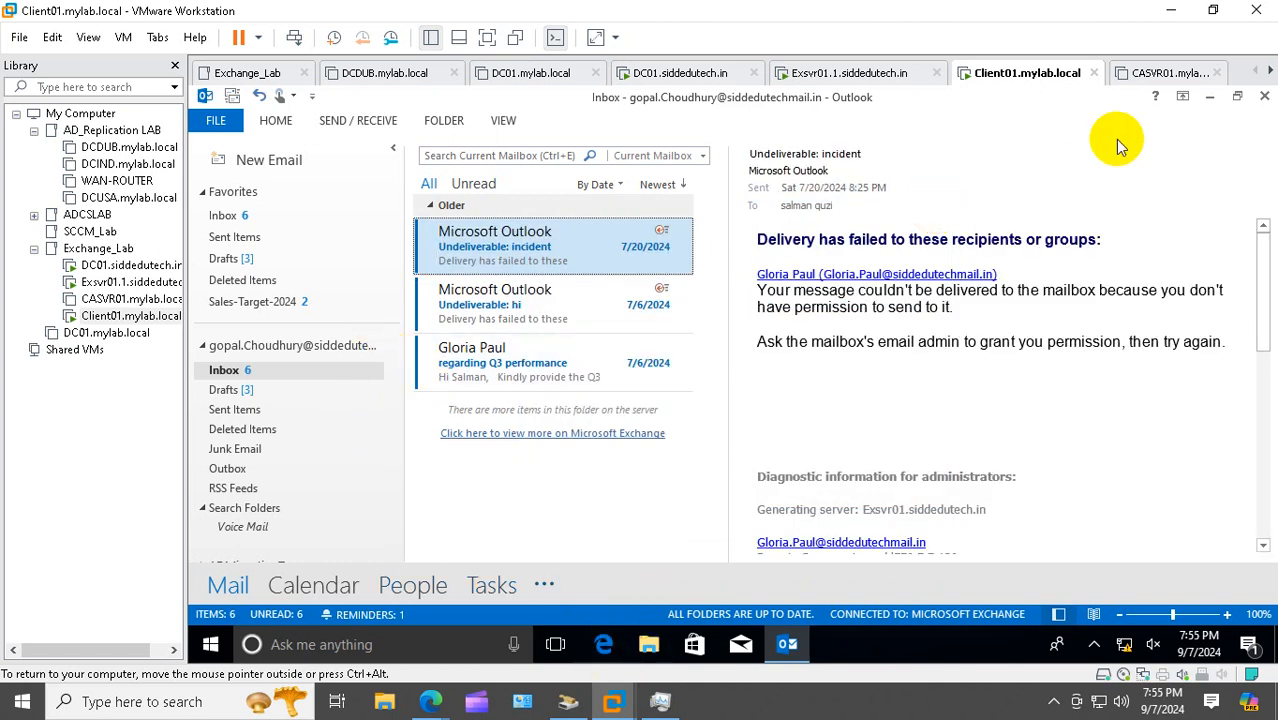
left_click(1209, 97)
double_click(225, 228)
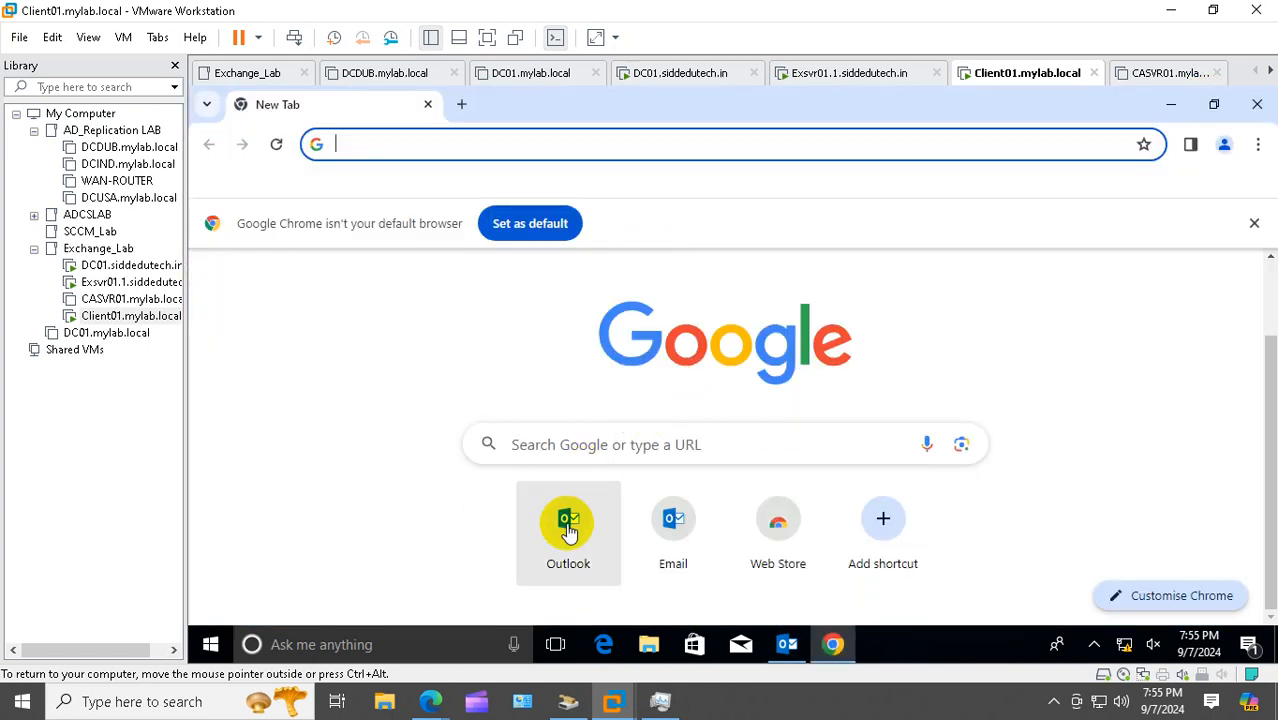
Sign in to Outlook on the web with the saved mailbox account
left_click(568, 522)
scroll(835, 528, "down", 2)
scroll(790, 490, "down", 1)
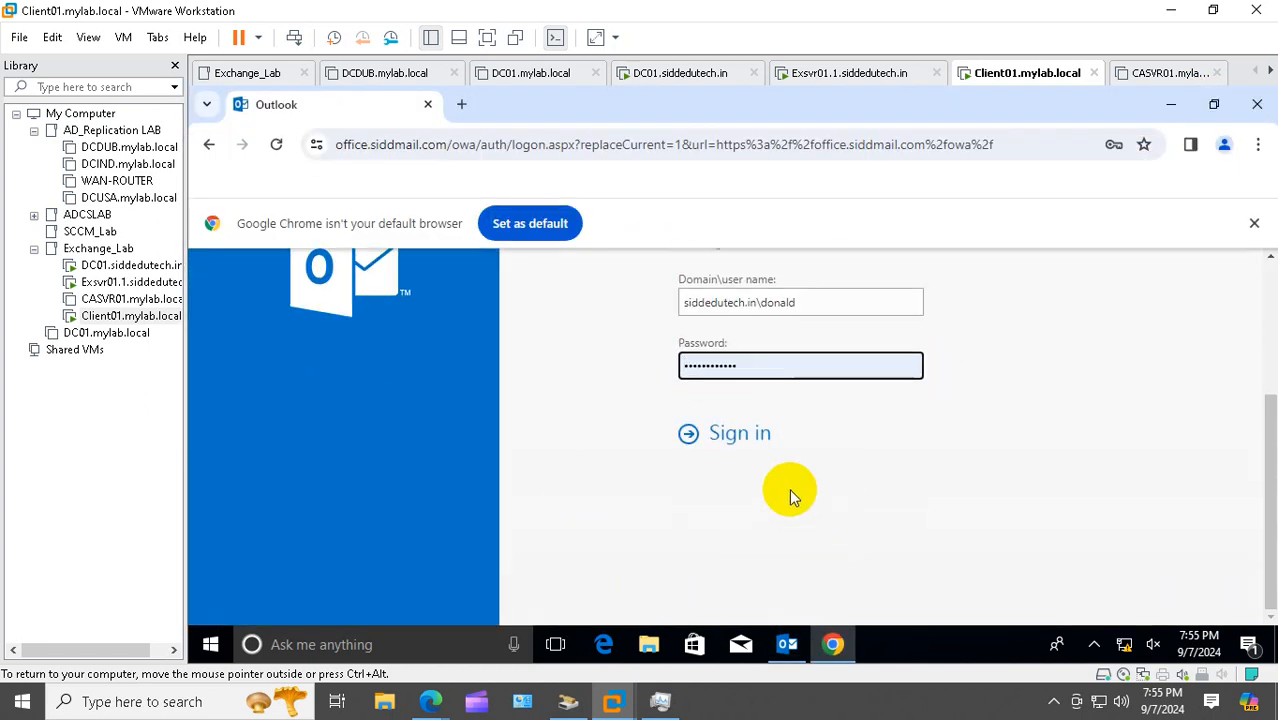
scroll(790, 490, "up", 3)
scroll(790, 490, "down", 1)
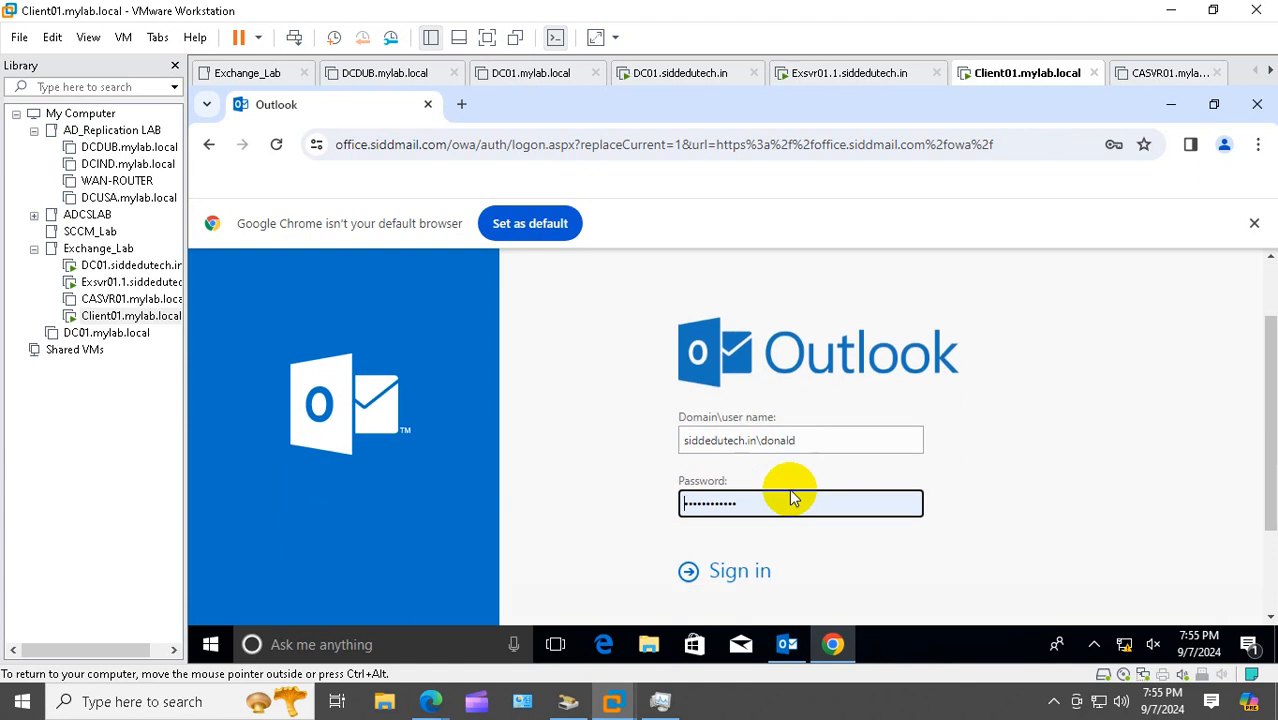
left_click(811, 441)
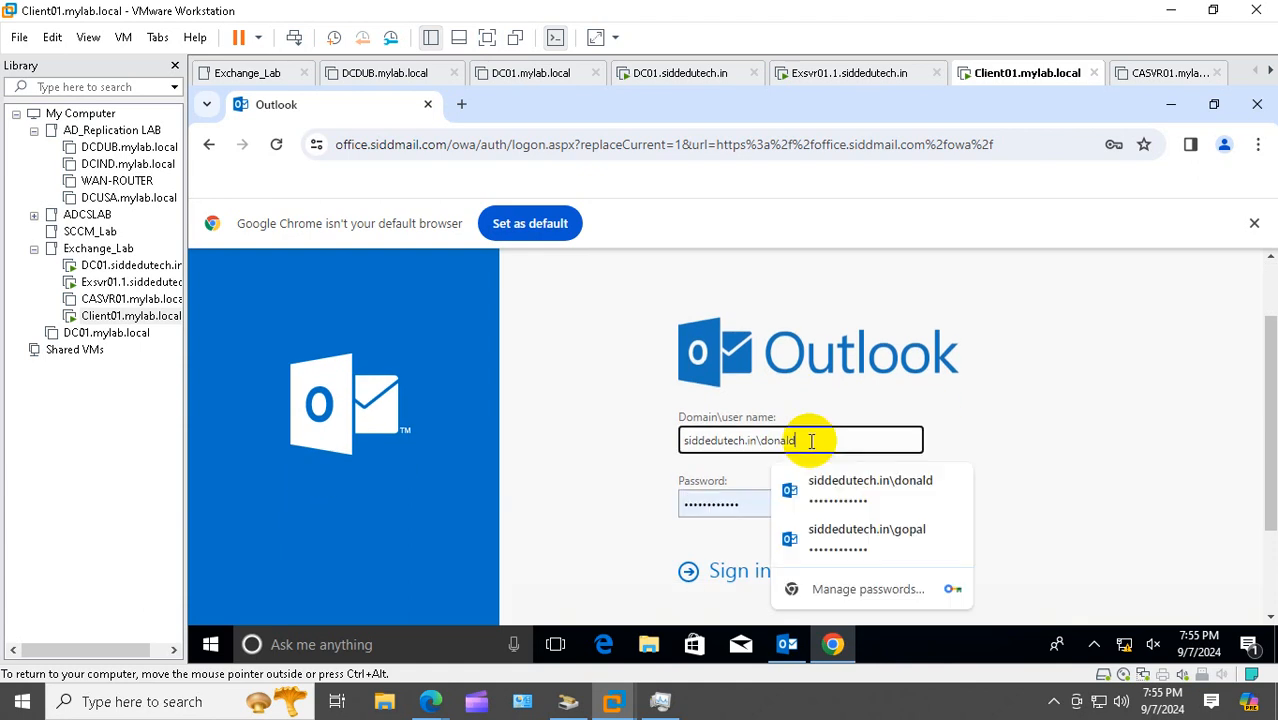
left_click(871, 530)
left_click(738, 571)
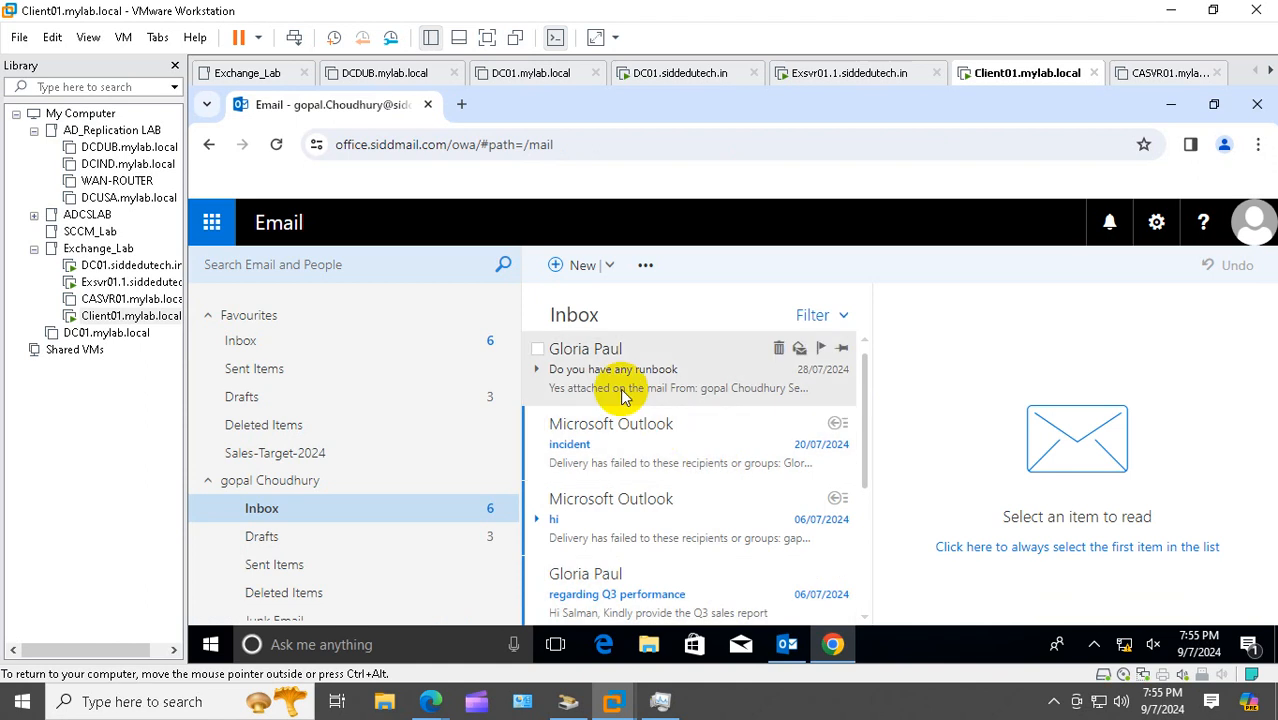
Try moving the runbook message to the In-Place Archive twice; both attempts report the archive unavailable
left_click(625, 385)
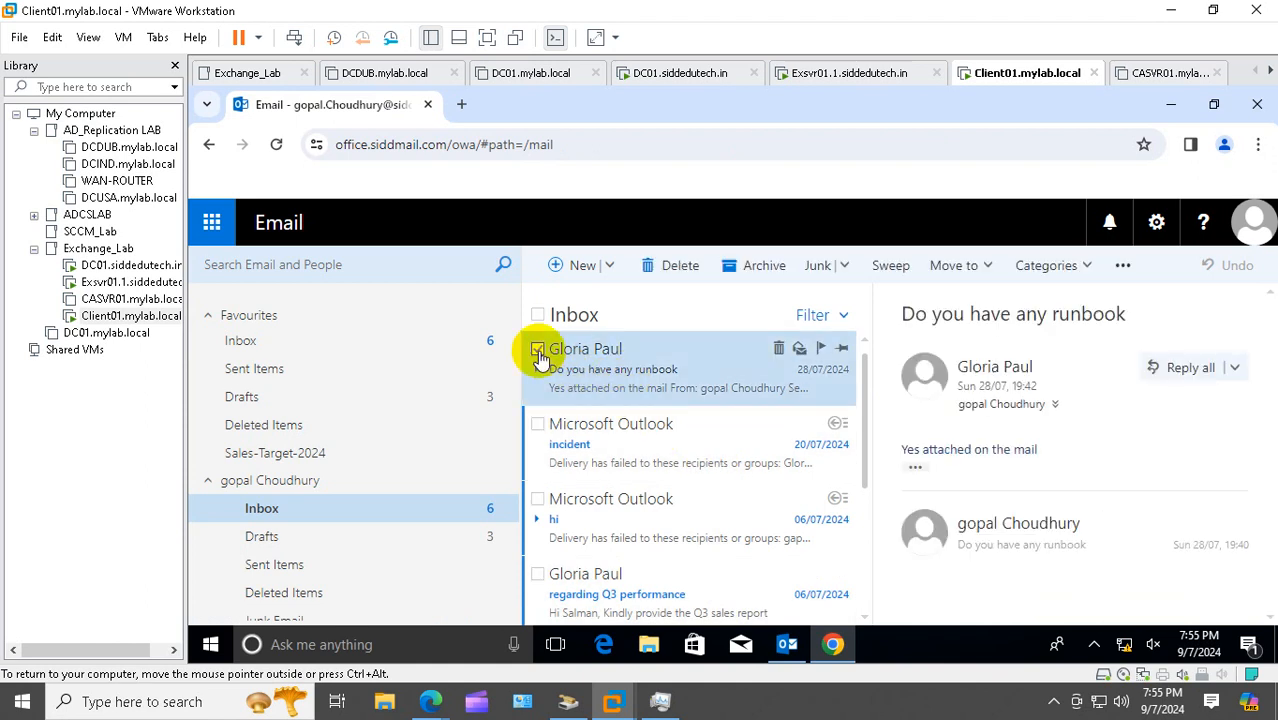
left_click(990, 265)
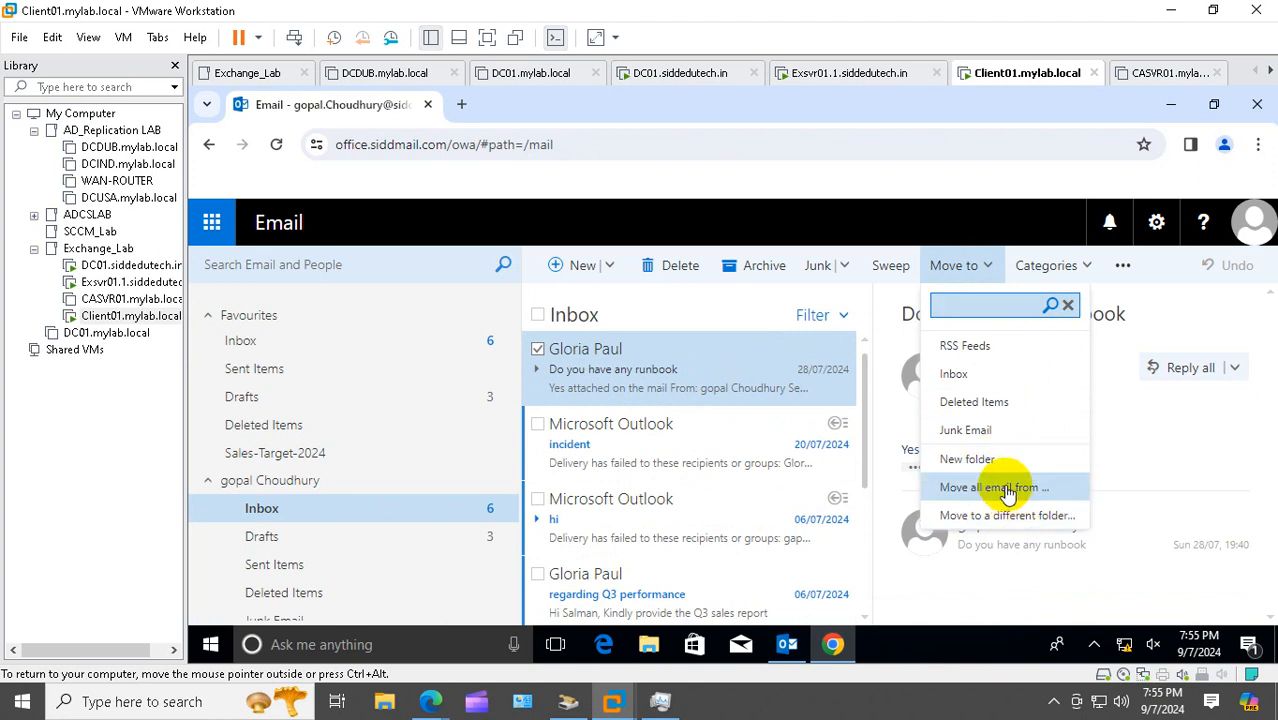
left_click(1022, 524)
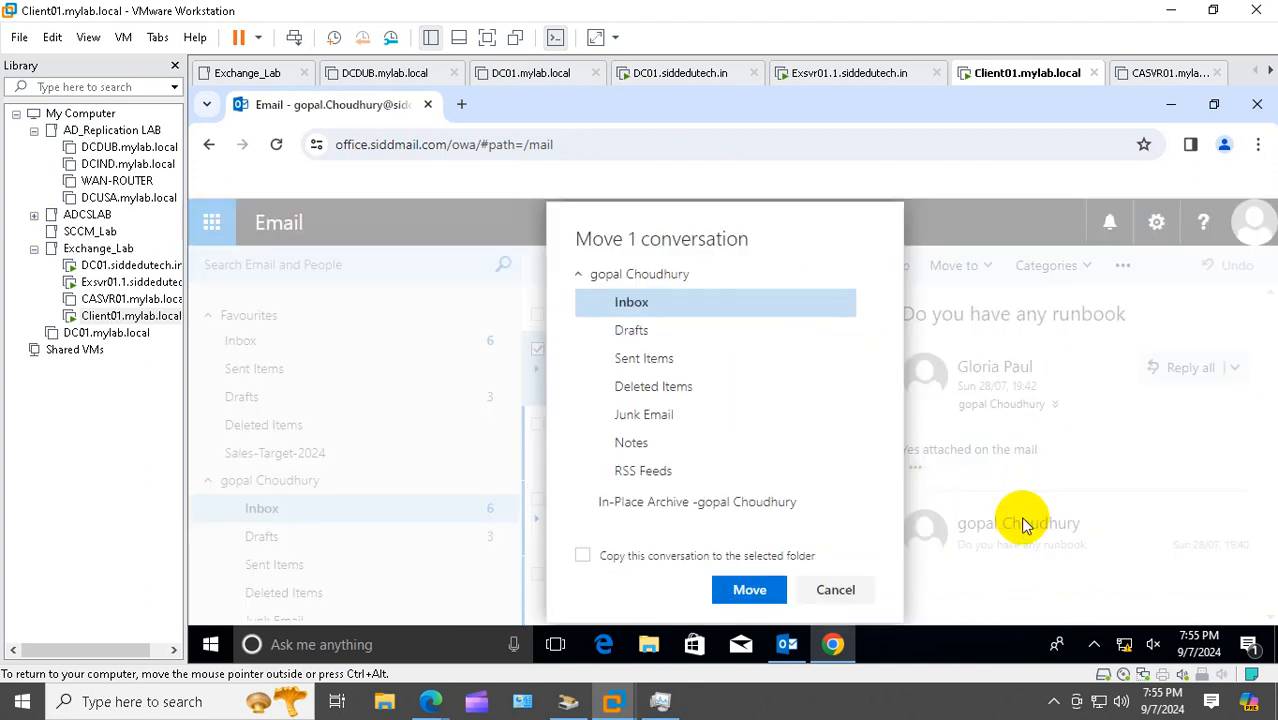
left_click(722, 503)
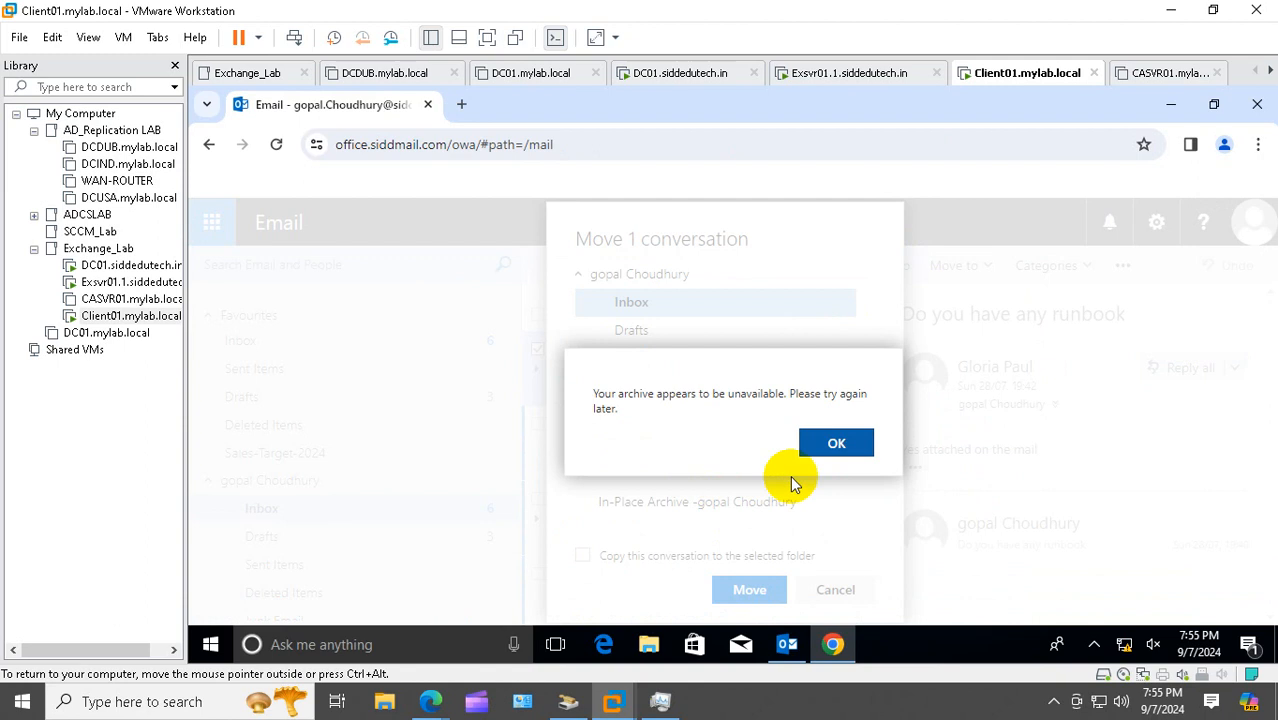
left_click(830, 444)
left_click(680, 506)
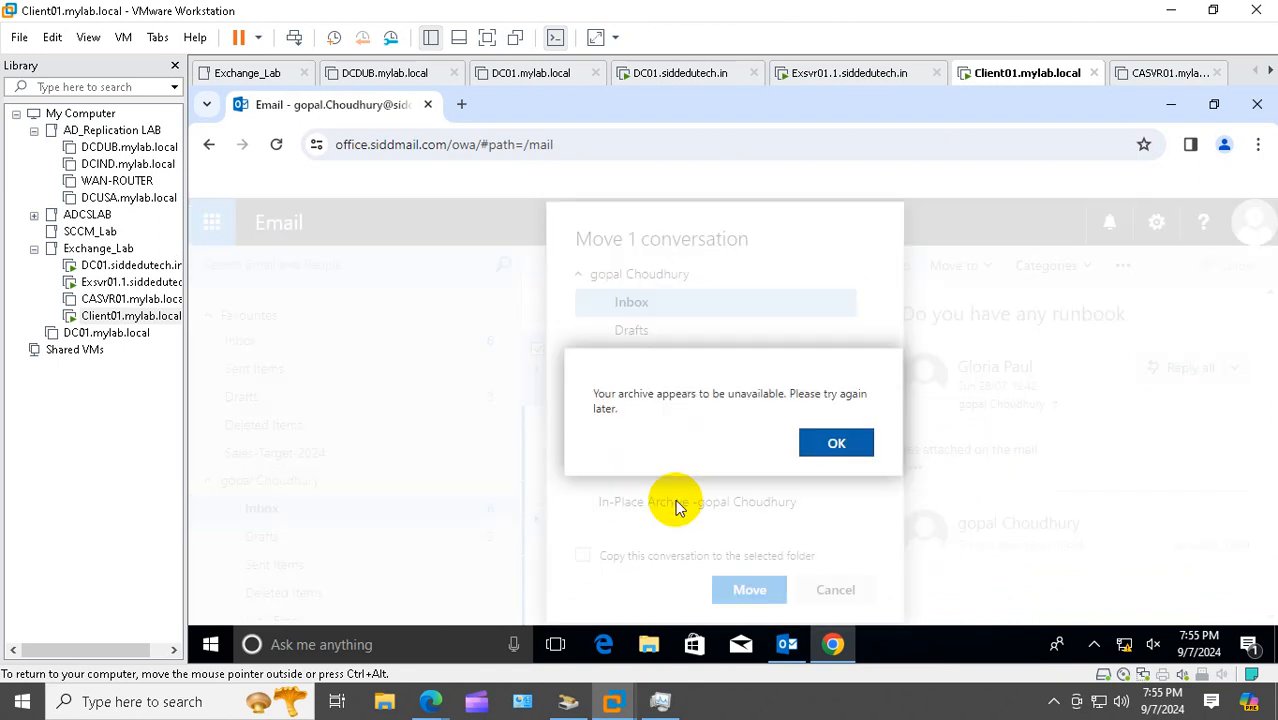
left_click(836, 443)
left_click(787, 644)
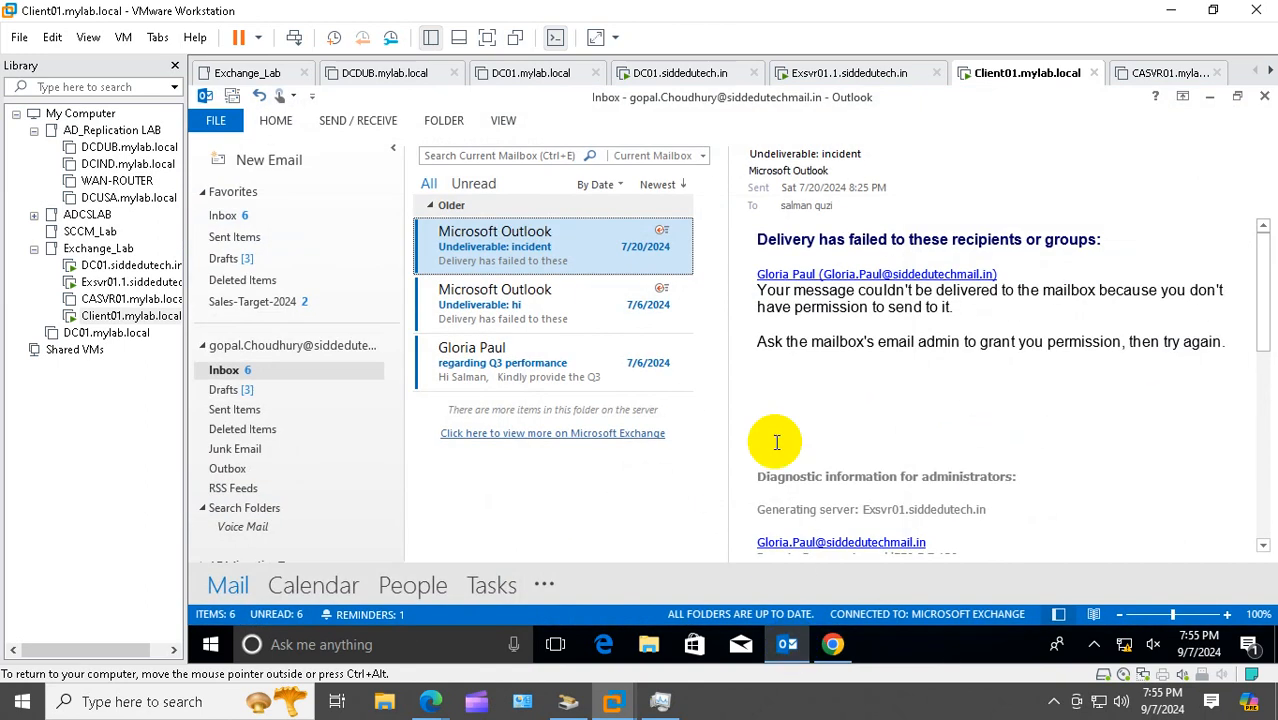
Open desktop Outlook's Online Archive folder, which holds the runbook reply, then switch to Exsvr01
scroll(265, 500, "down", 3)
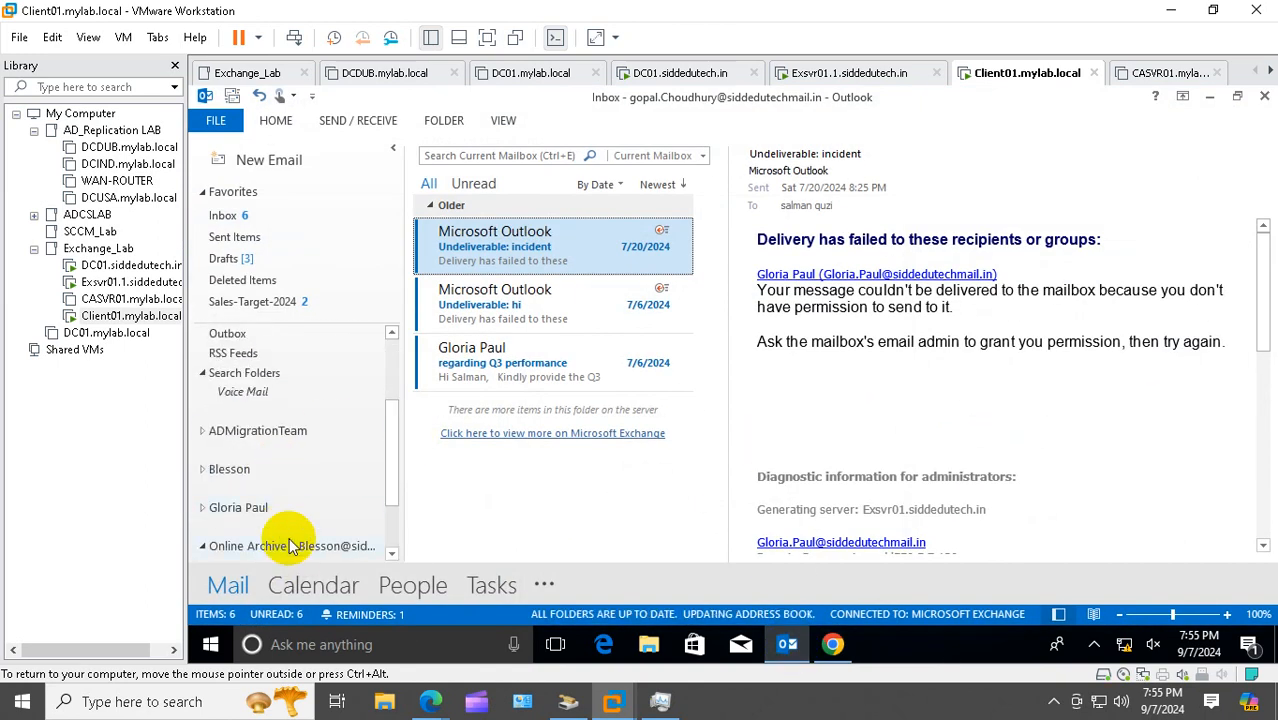
scroll(260, 510, "down", 1)
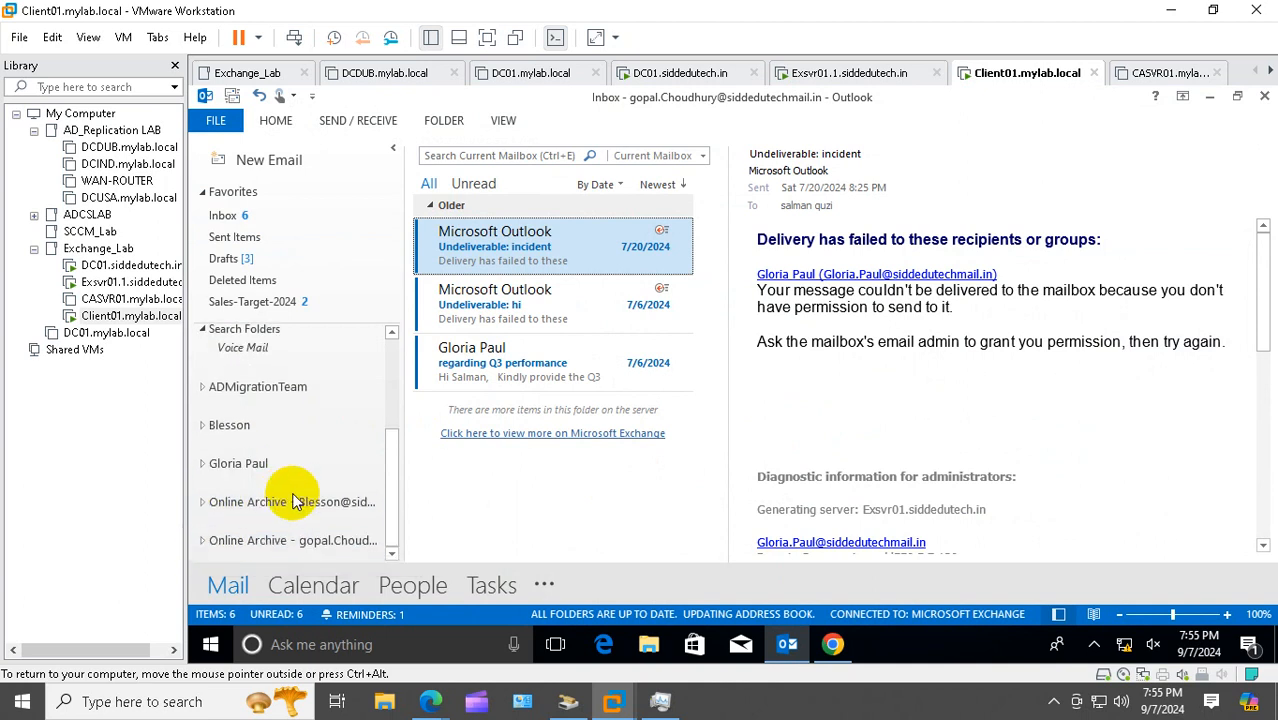
left_click(297, 545)
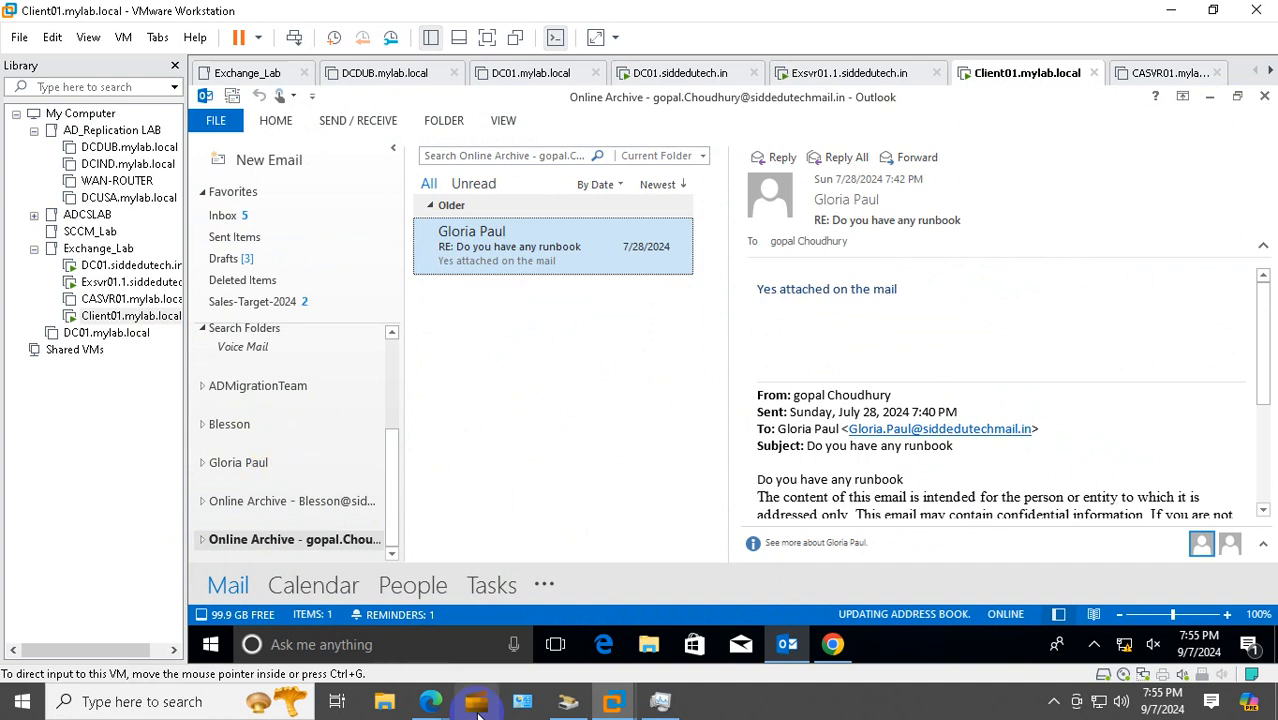
left_click(130, 285)
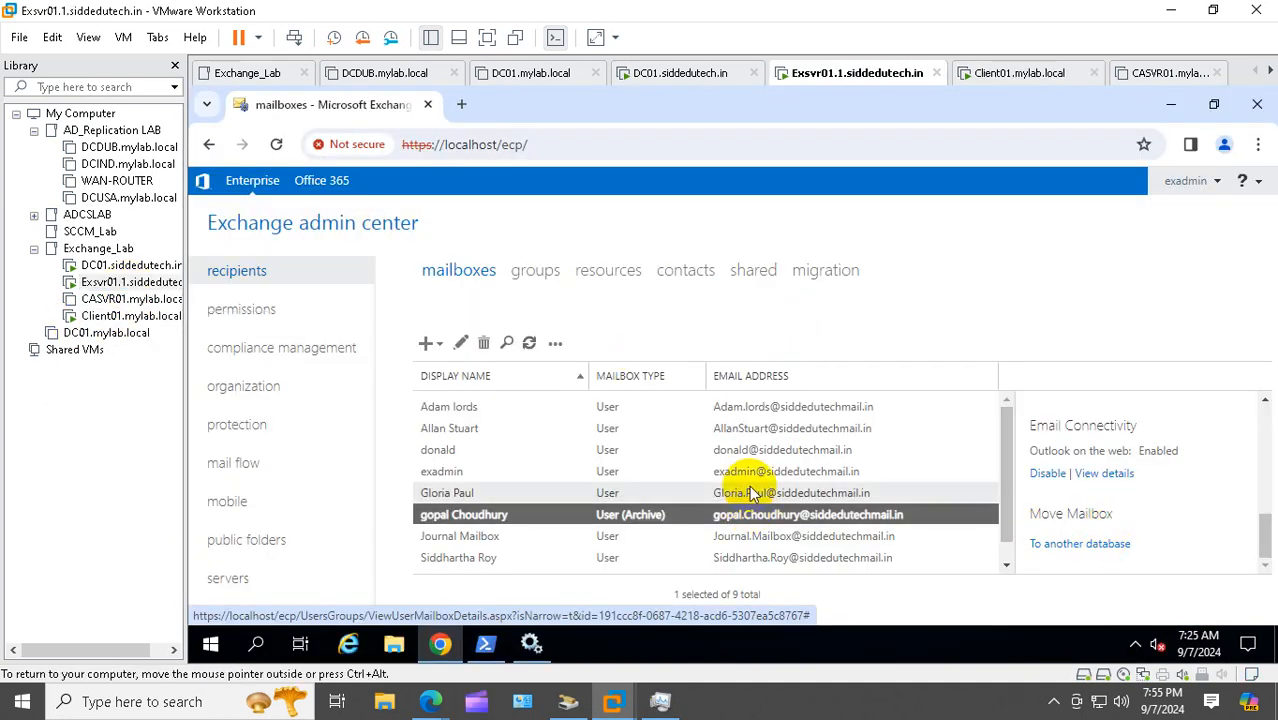
Check the mailbox's In-Place Archive details, 513.62 KB used of 100 GB, then return to Client01
left_click(740, 493)
left_click(505, 513)
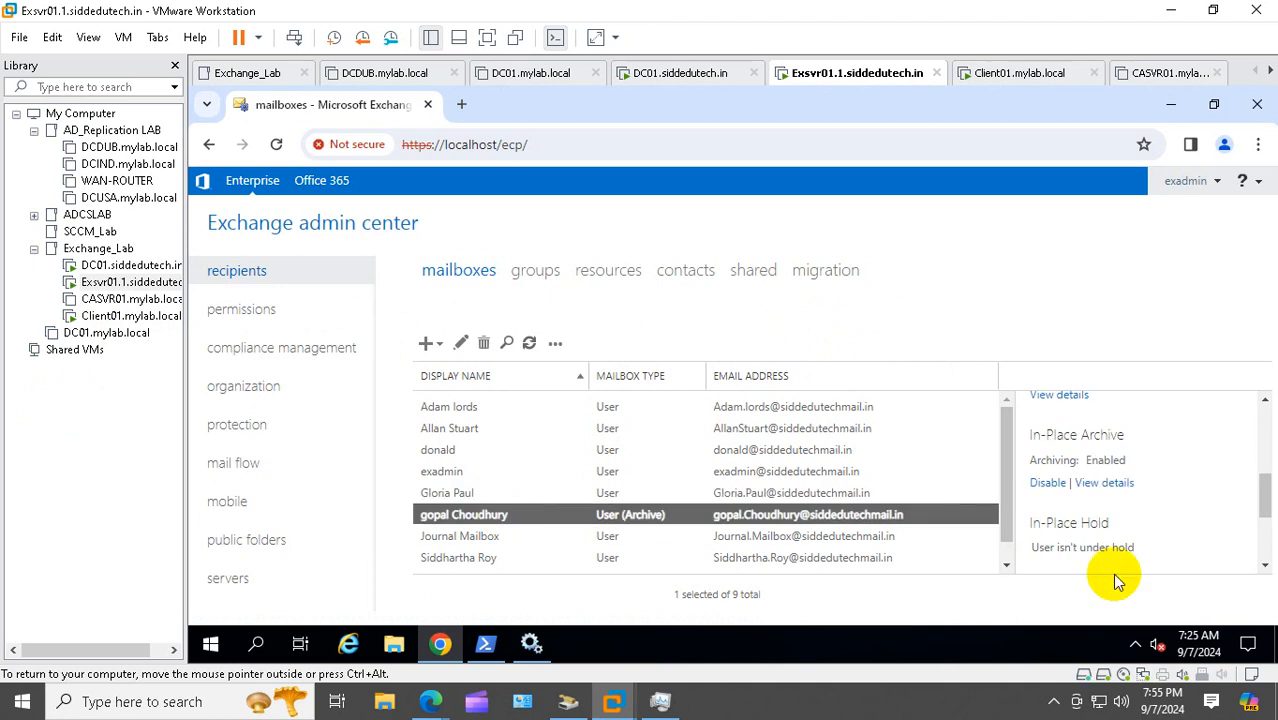
left_click(1114, 484)
scroll(599, 345, "down", 3)
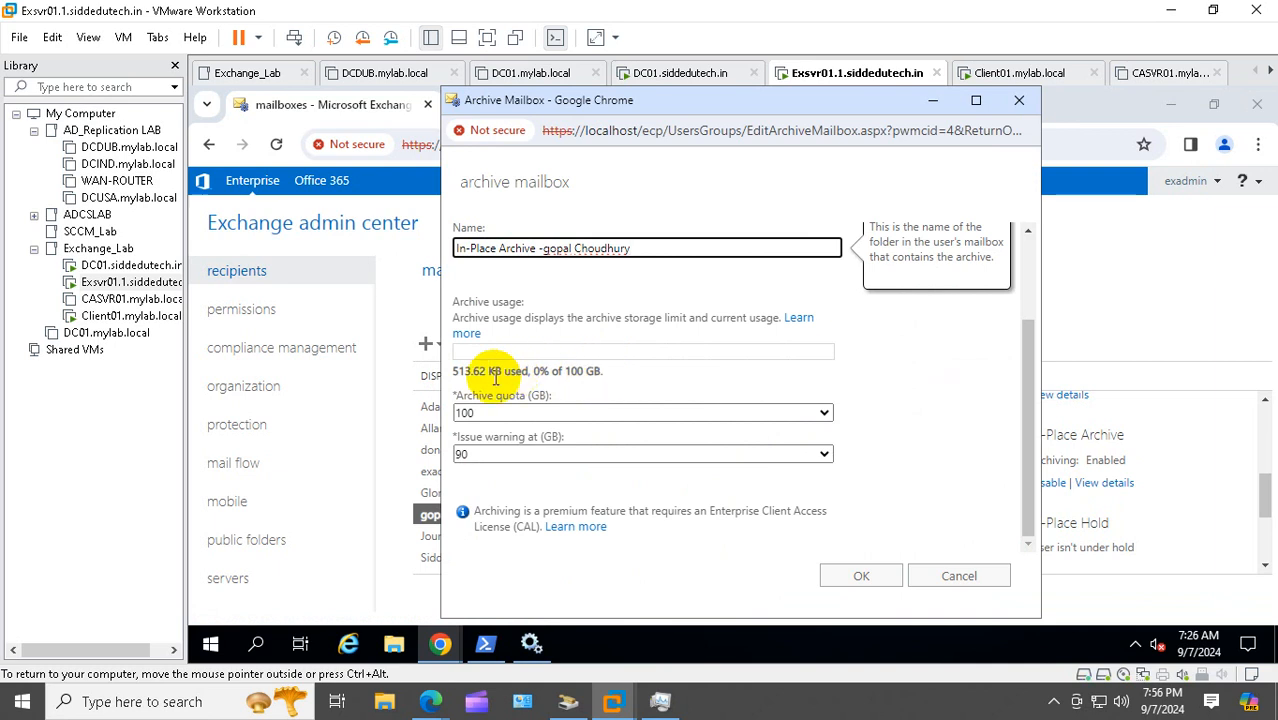
left_click(118, 317)
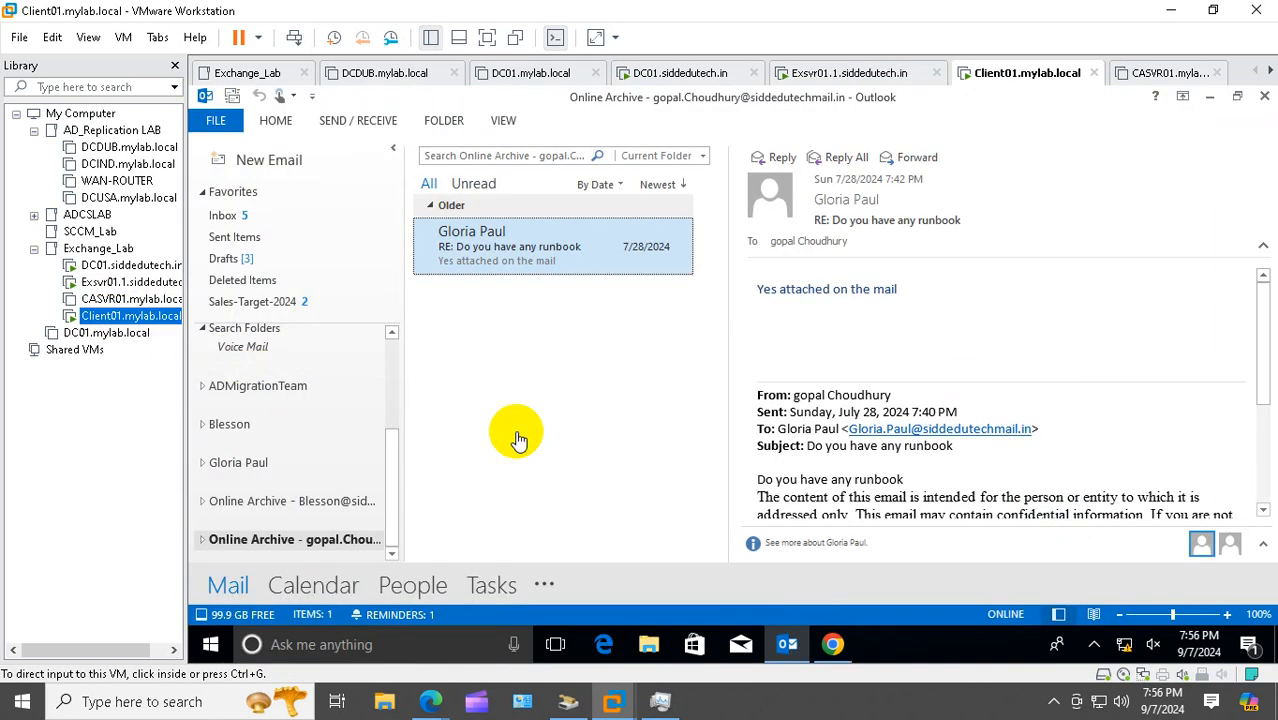
Cancel the pending conversation move in Outlook on the web
left_click(517, 432)
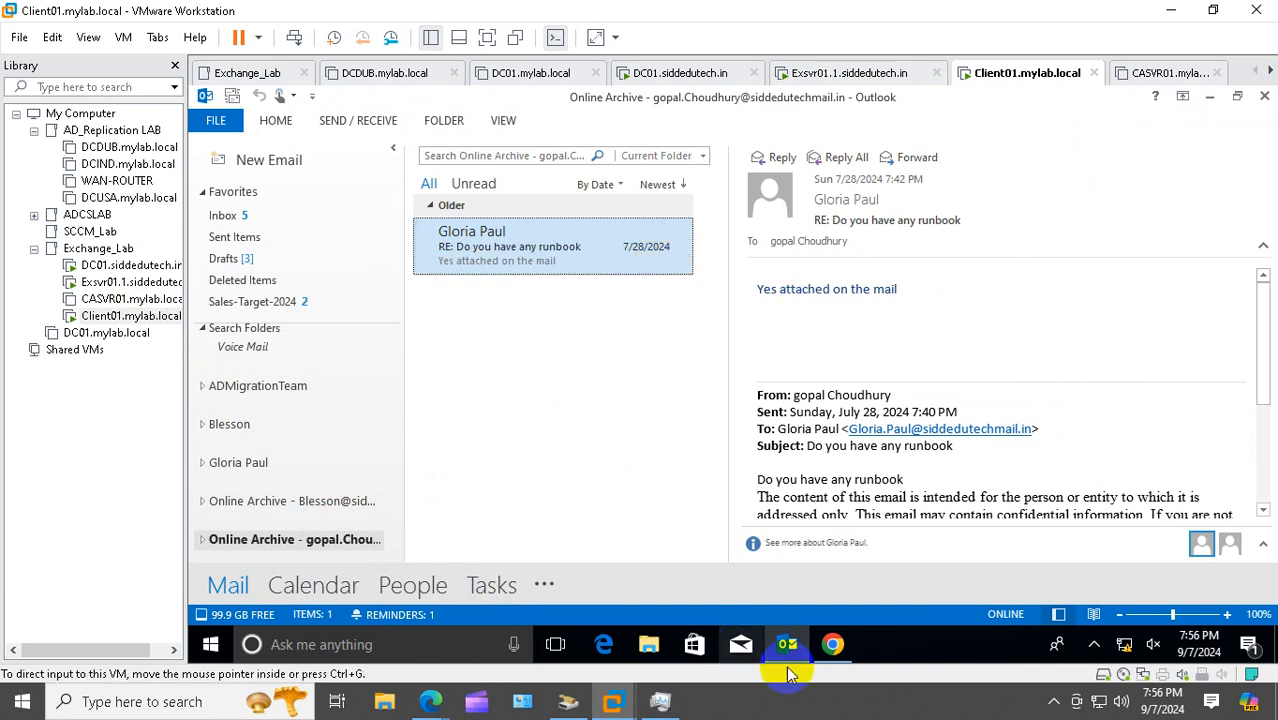
left_click(834, 644)
left_click(845, 586)
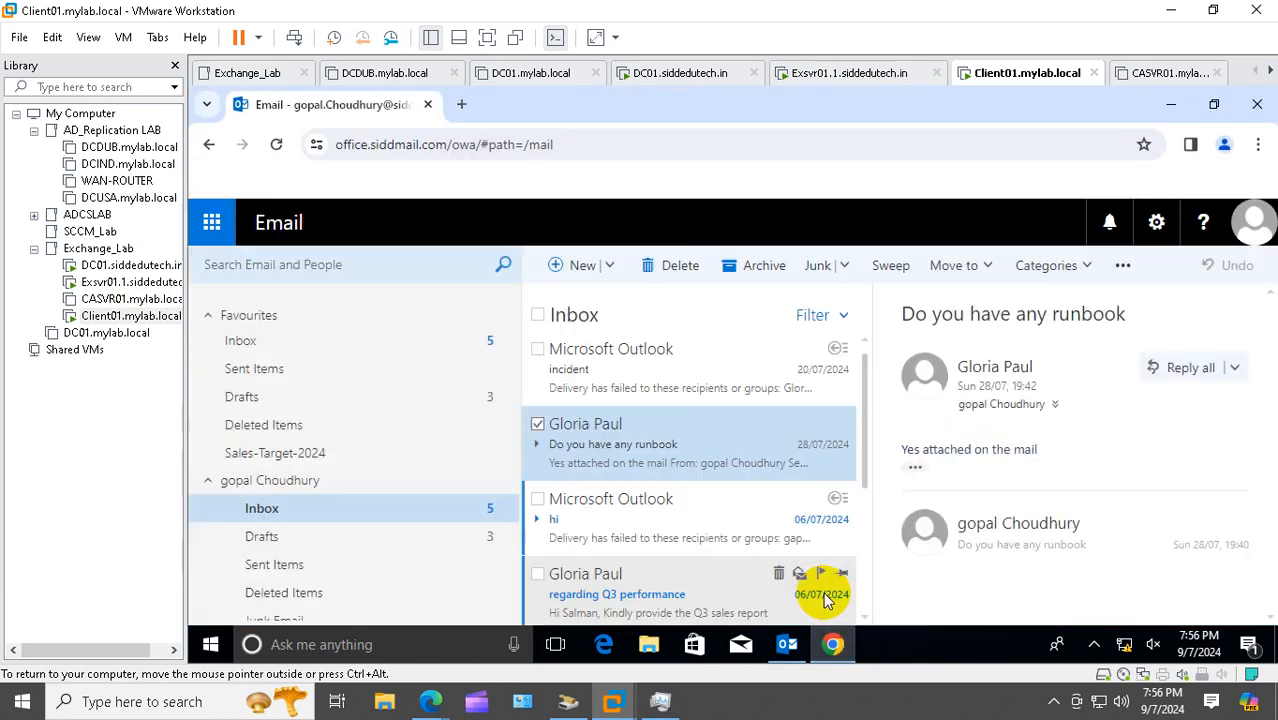
Try opening the In-Place Archive folder twice, dismissing both unavailable warnings, then return to desktop Outlook
scroll(285, 522, "down", 2)
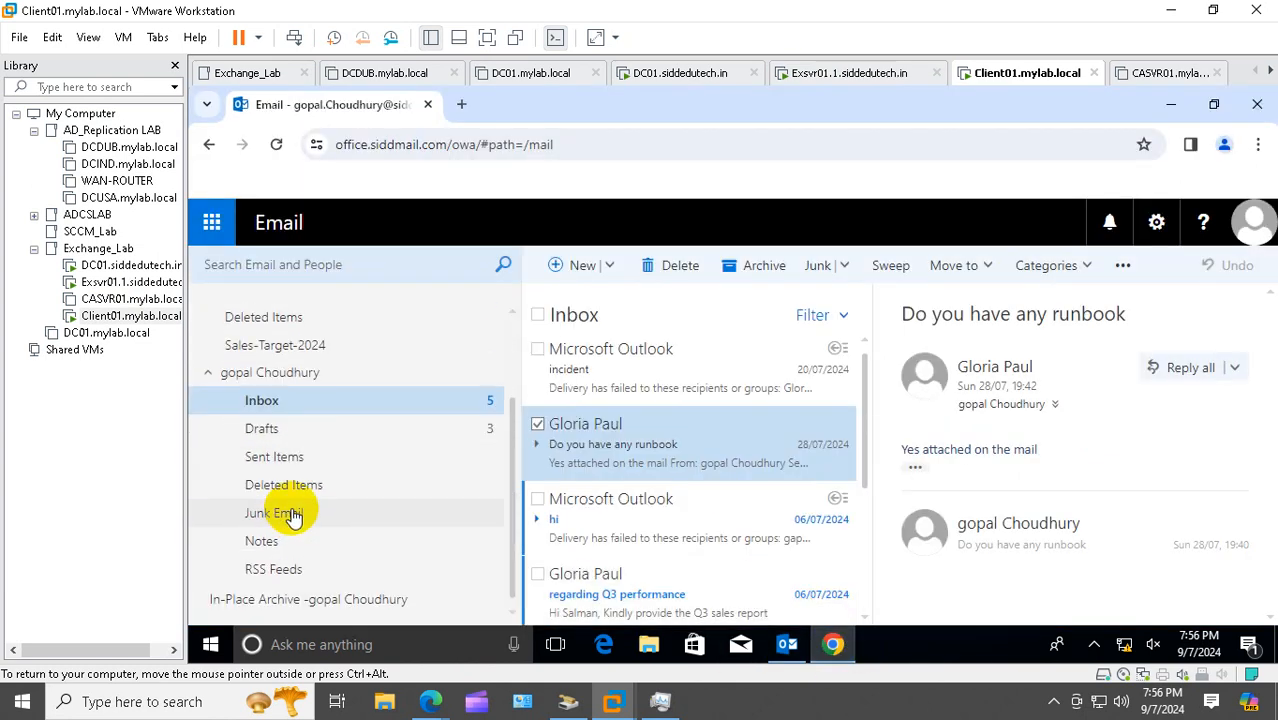
left_click(320, 603)
left_click(828, 443)
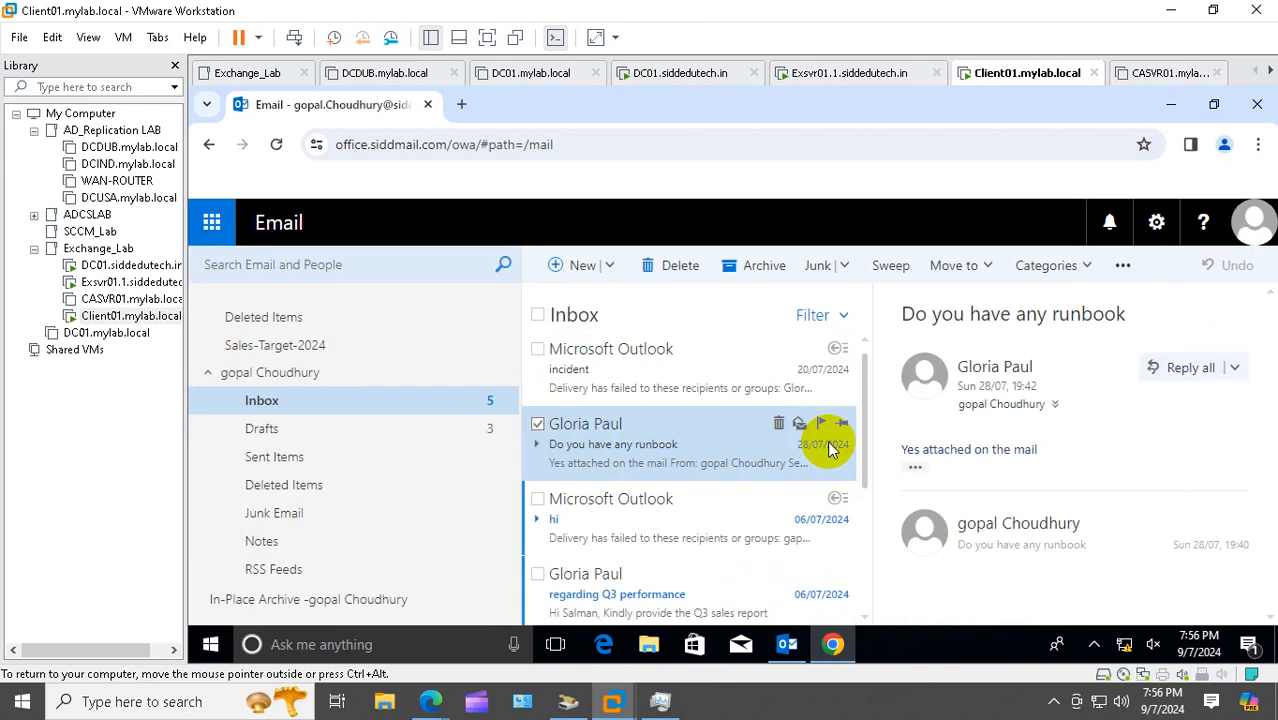
left_click(328, 603)
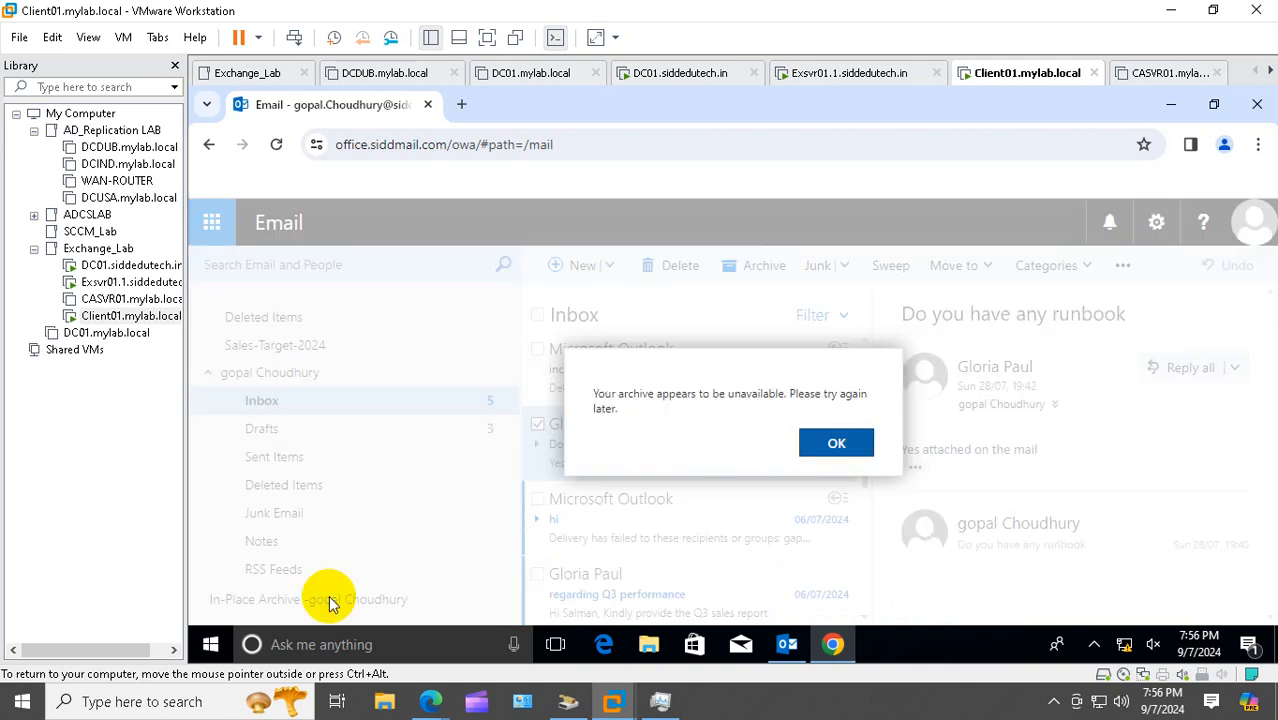
left_click(825, 441)
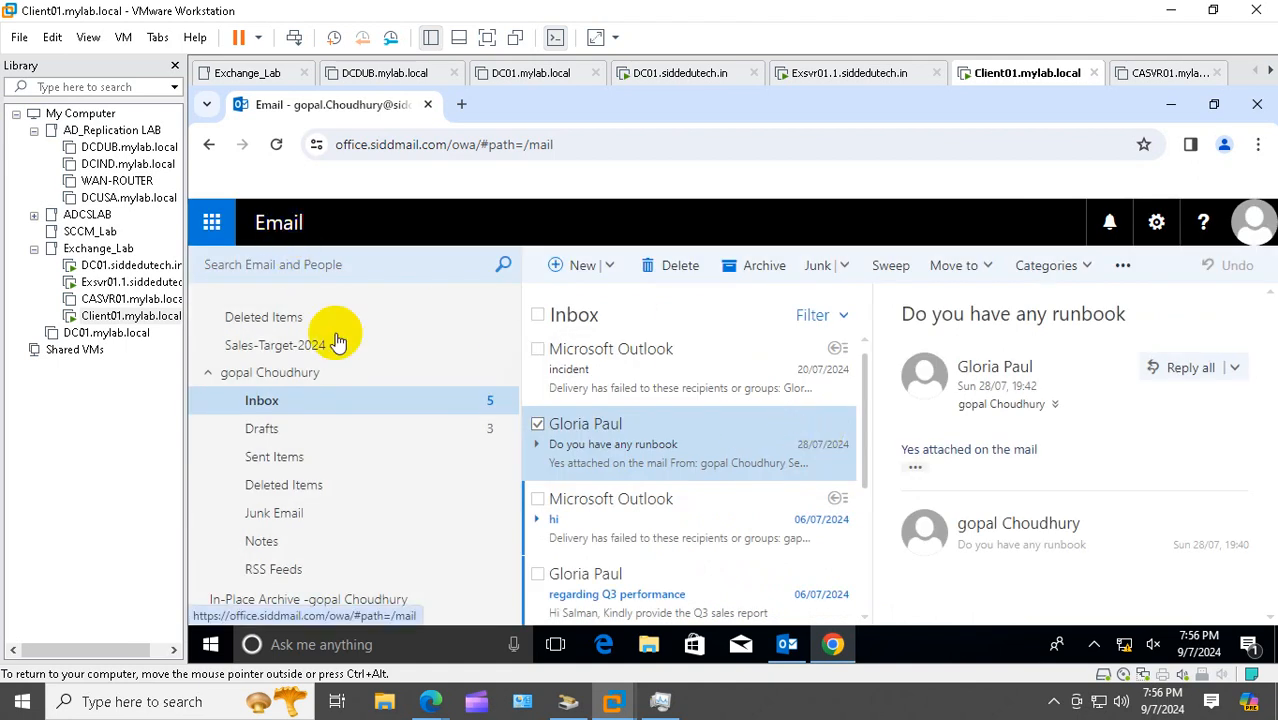
left_click(800, 644)
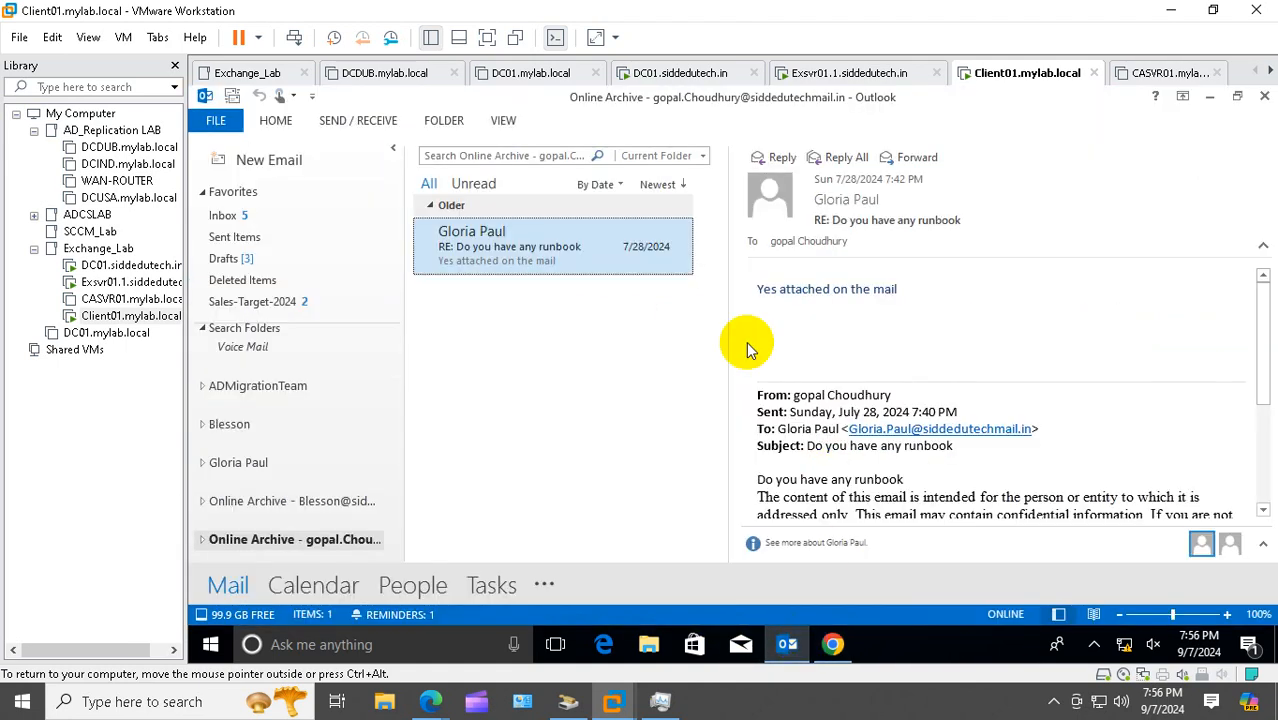
Open and dismiss the archived runbook reply's shortcut menu without acting
right_click(555, 250)
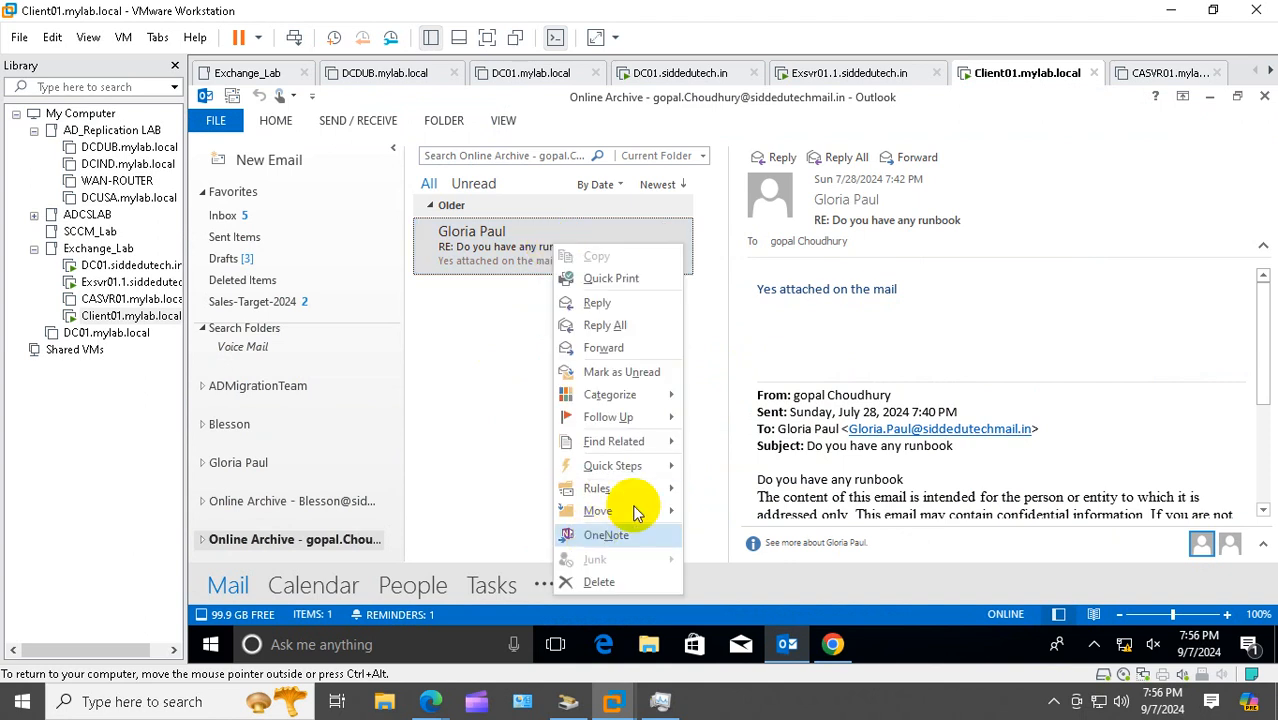
left_click(948, 386)
scroll(990, 363, "down", 3)
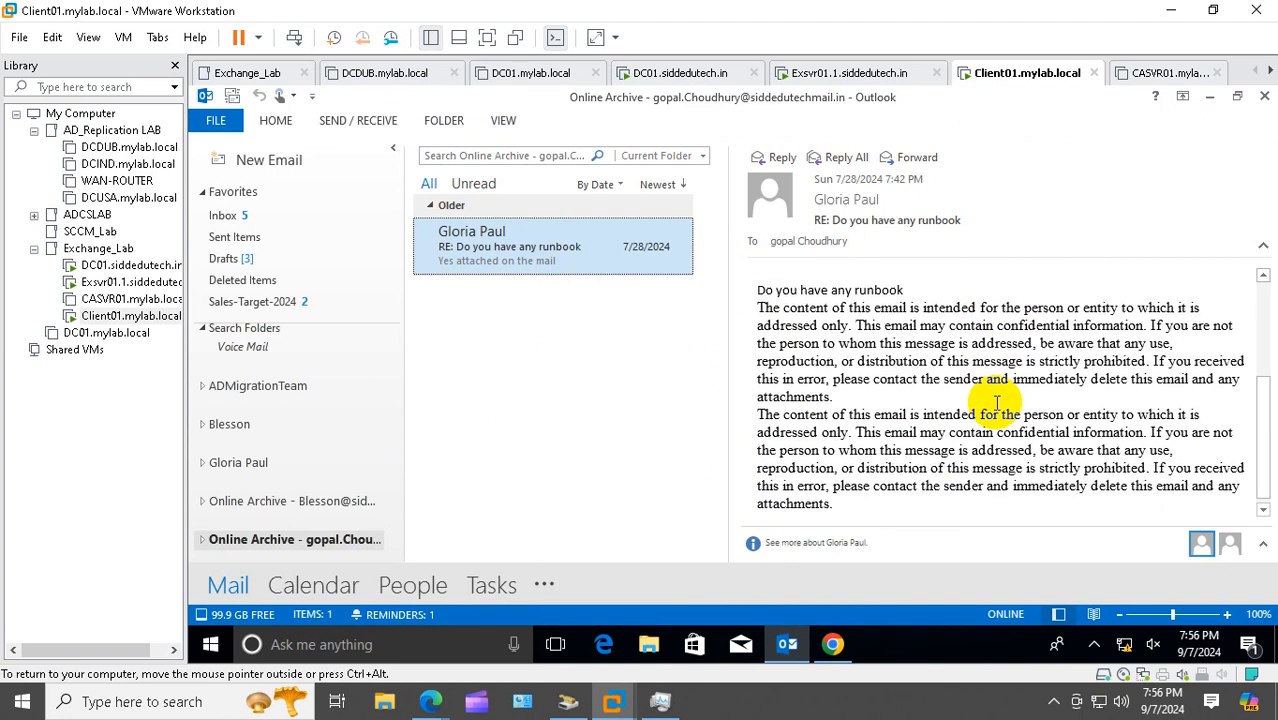
scroll(907, 408, "up", 3)
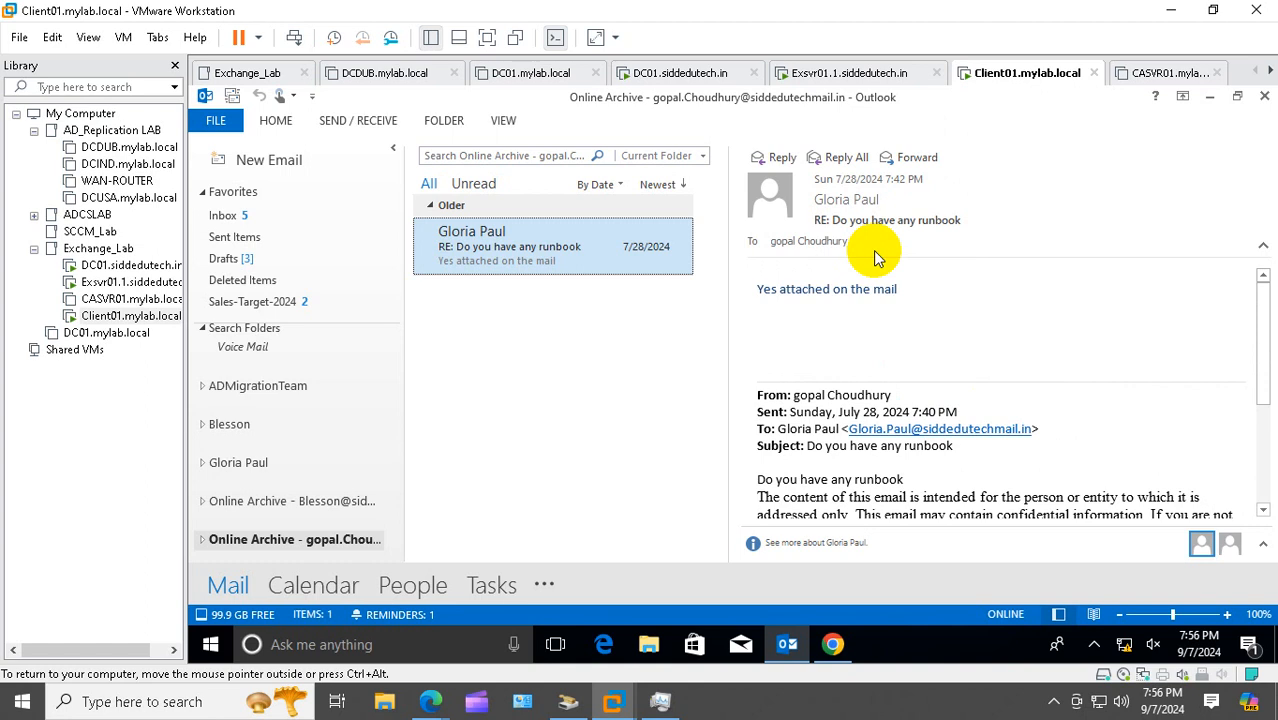
right_click(434, 260)
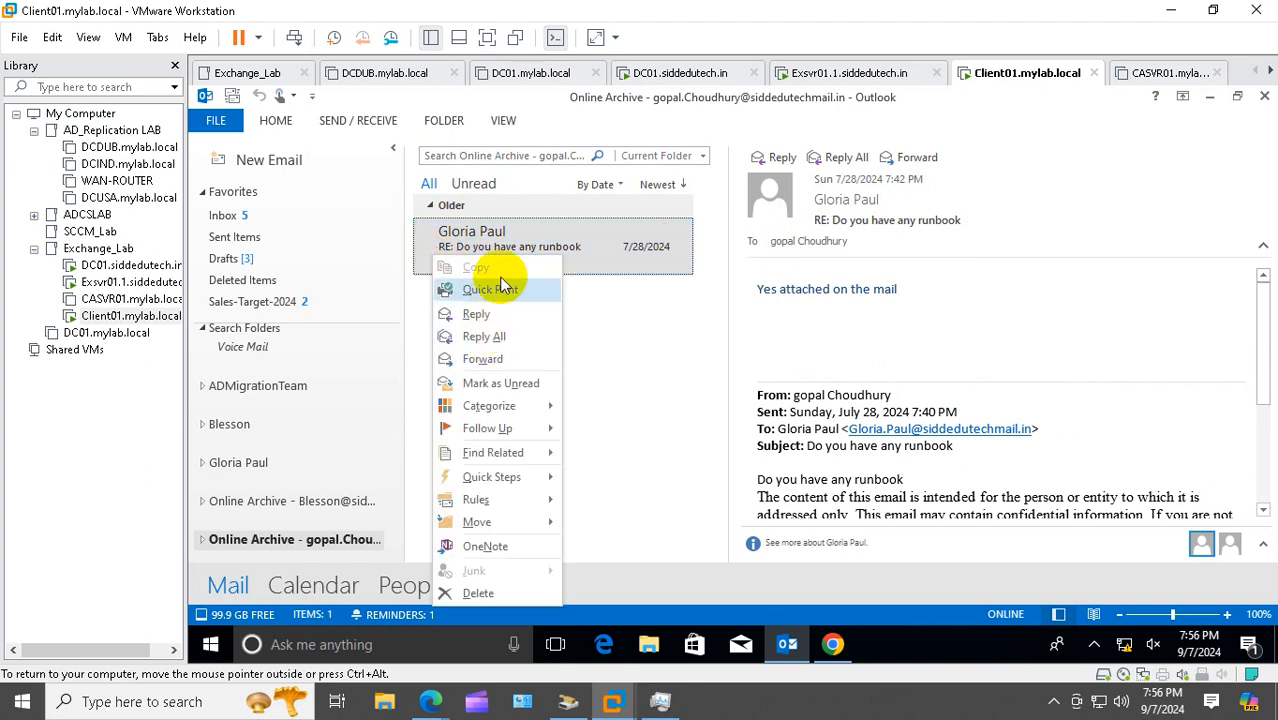
left_click(640, 310)
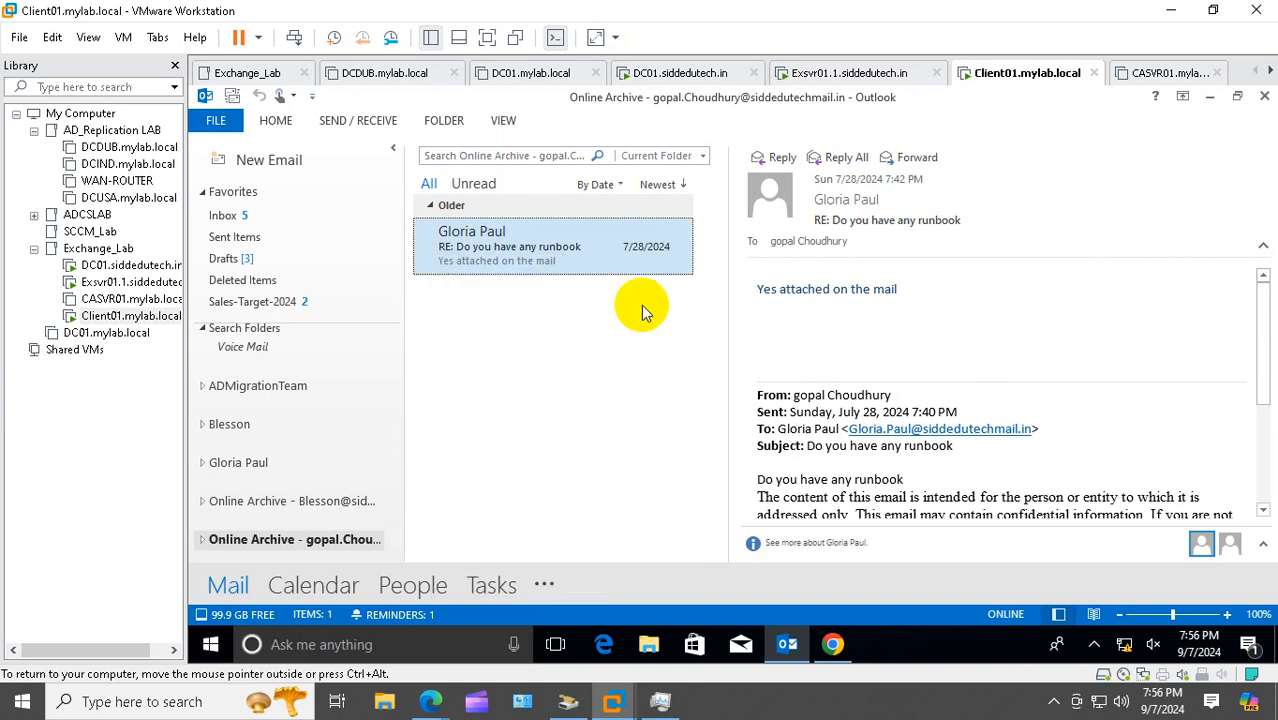
Show the Inbox and select its three messages: two delivery failures and Q3 performance
left_click(251, 216)
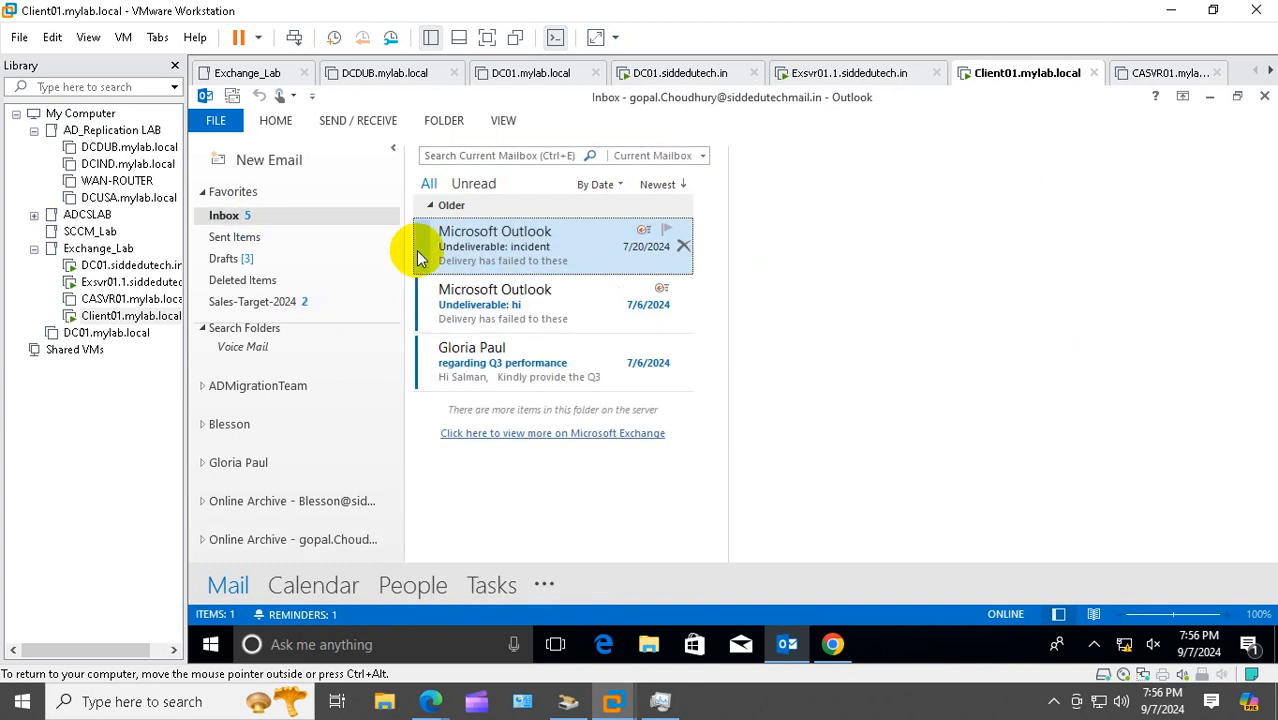
left_click(102, 281)
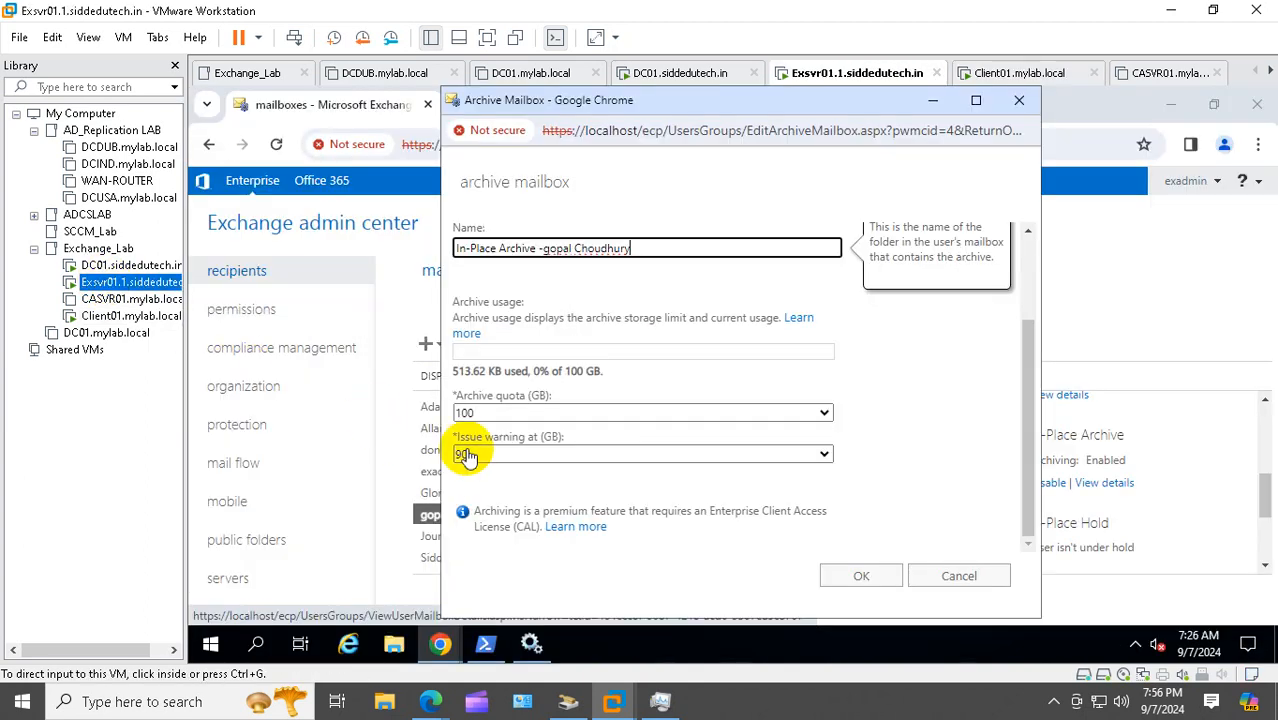
left_click(114, 315)
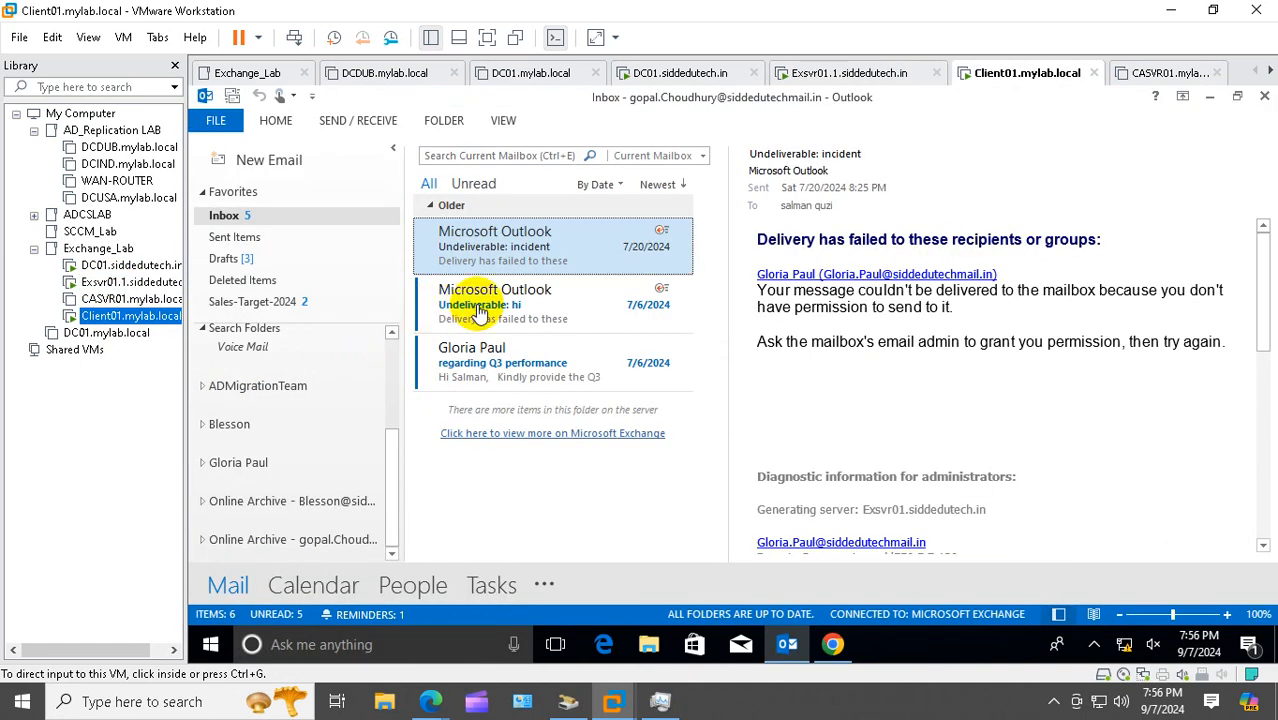
left_click(496, 362, "ctrl")
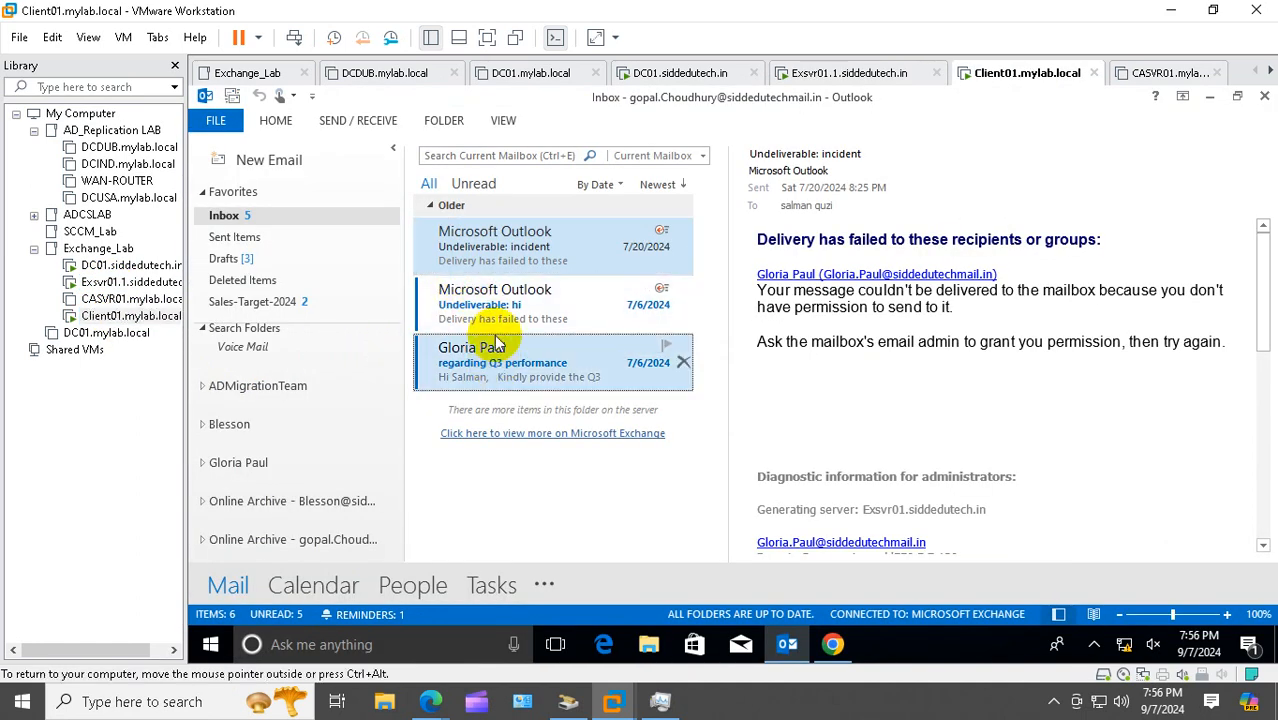
left_click(496, 321, "ctrl")
Move the three selected Inbox messages to the Online Archive and open it to confirm
right_click(525, 267)
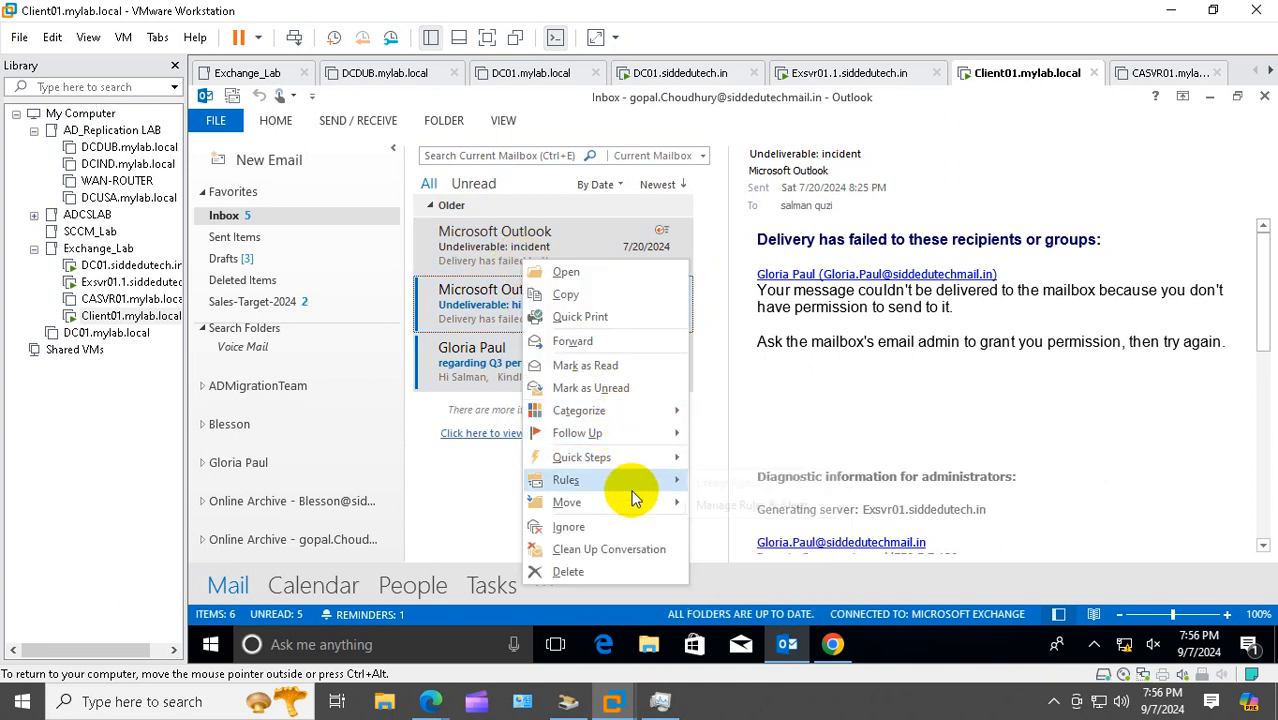
mouse_move(633, 502)
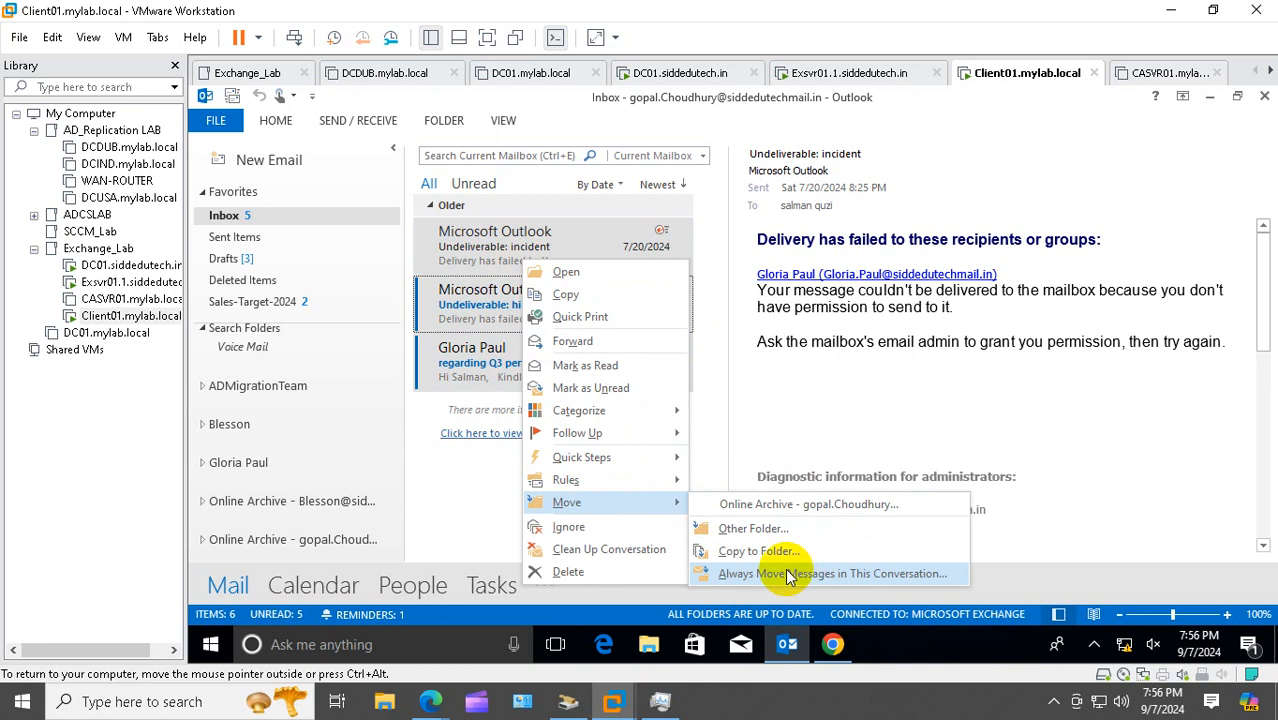
left_click(819, 510)
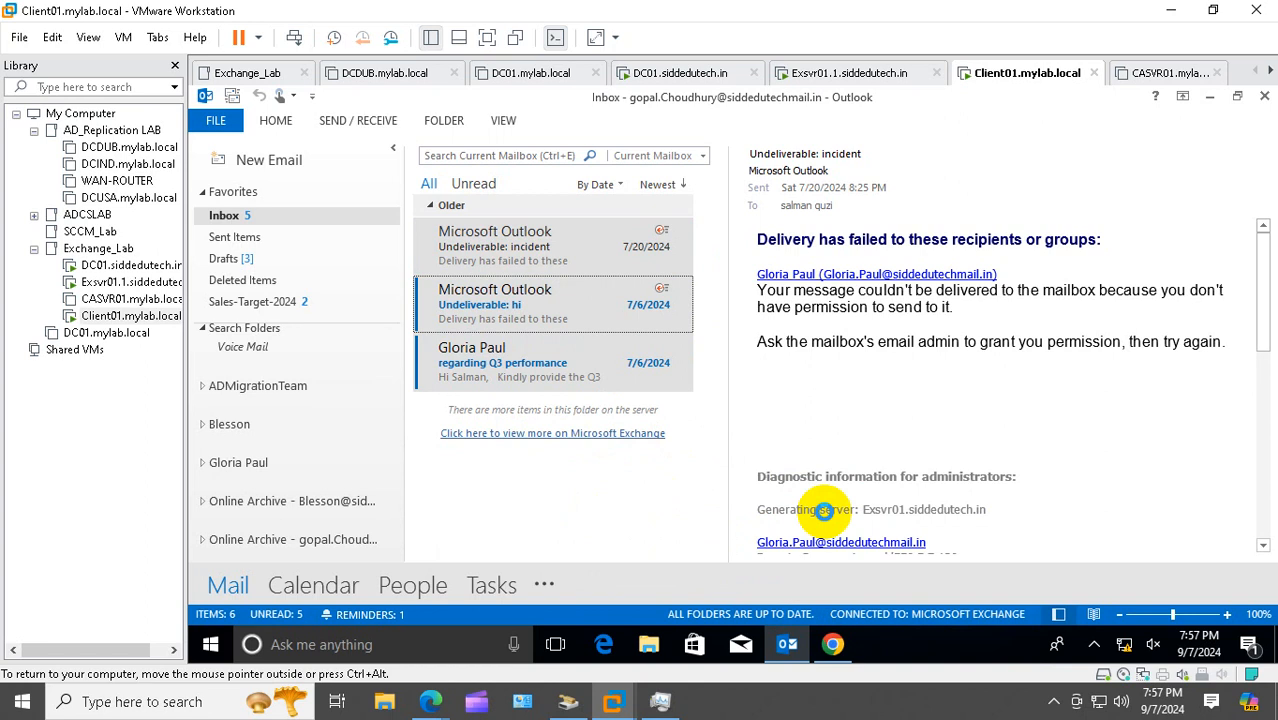
left_click(334, 540)
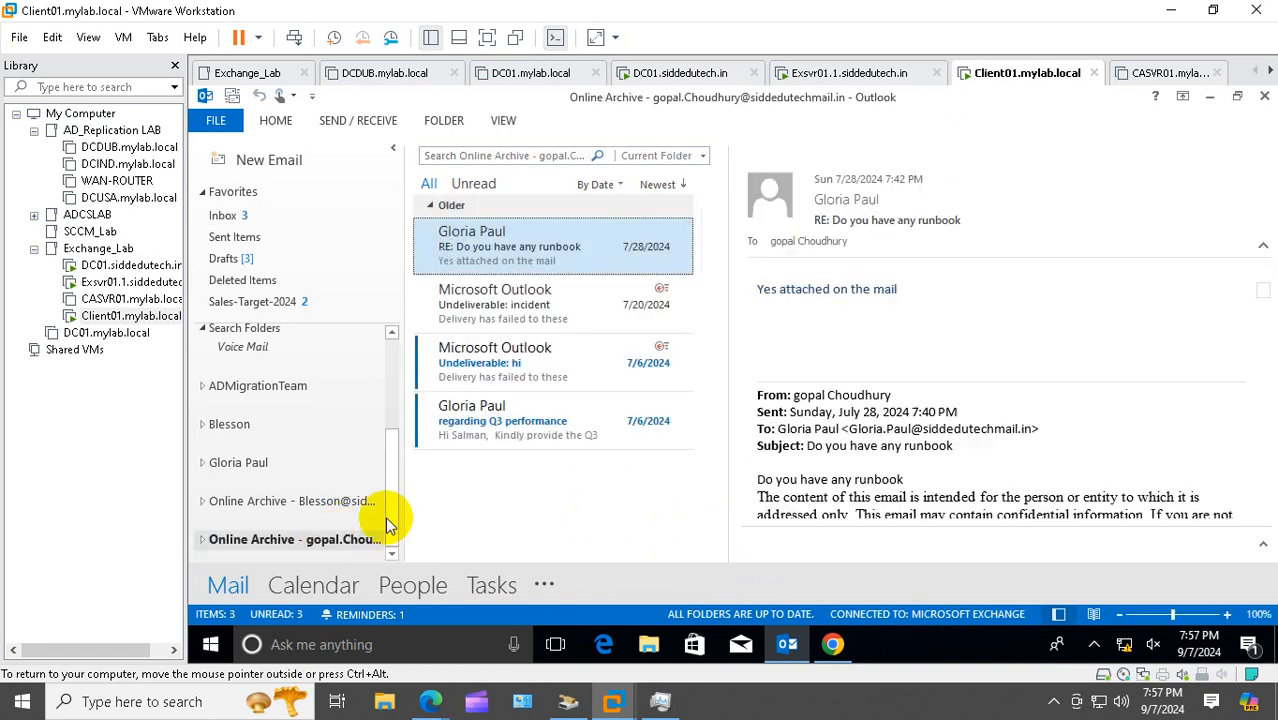
Reopen the In-Place Archive details to confirm usage now reads 558.13 KB of 100 GB
left_click(120, 282)
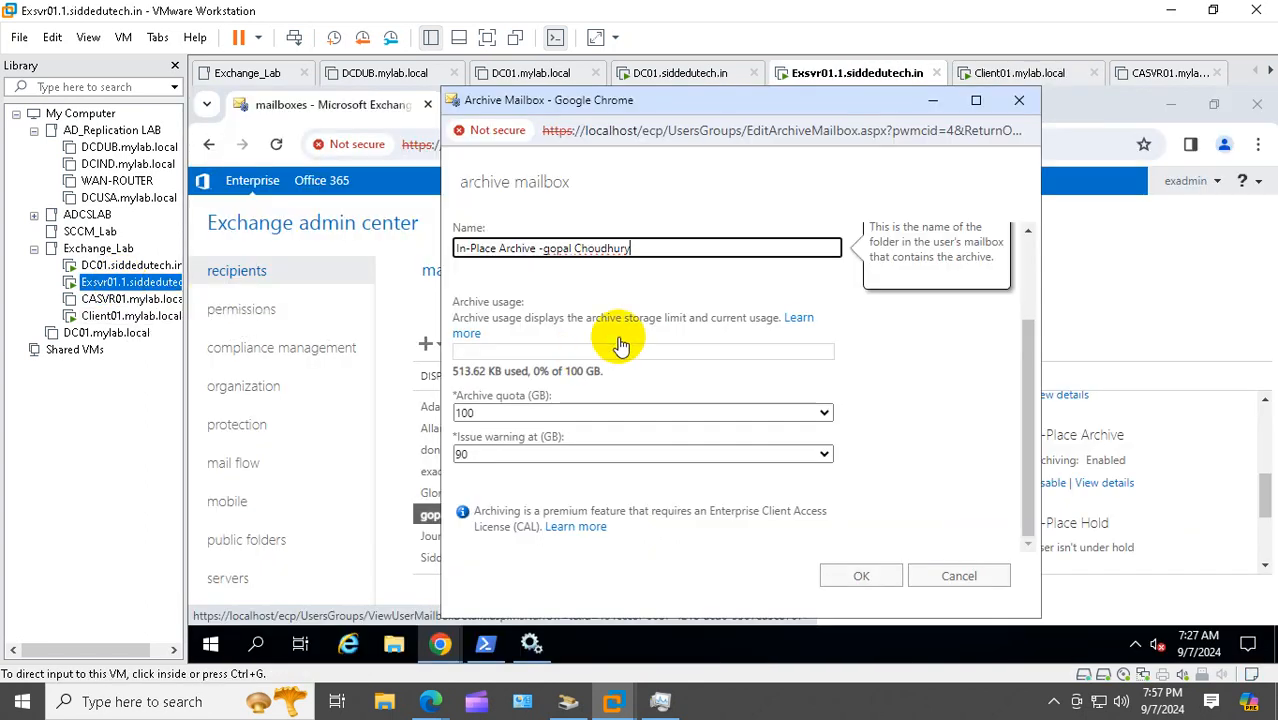
left_click(1003, 573)
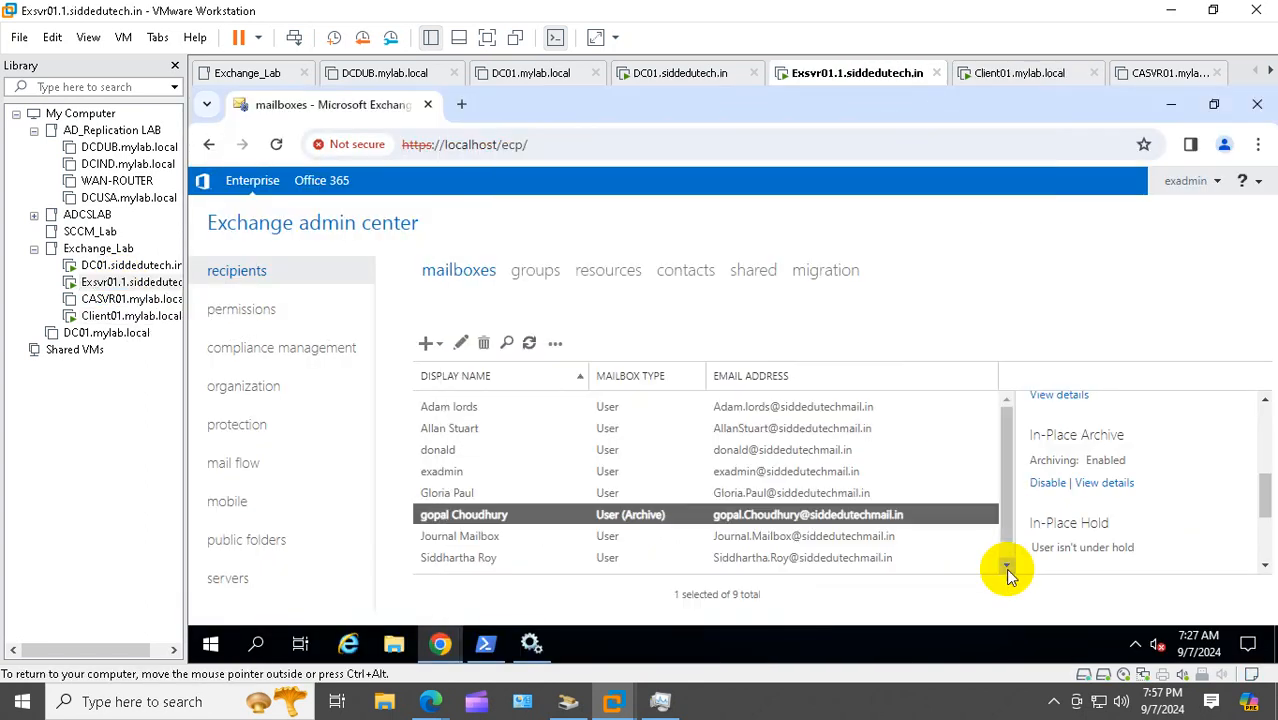
left_click(1110, 486)
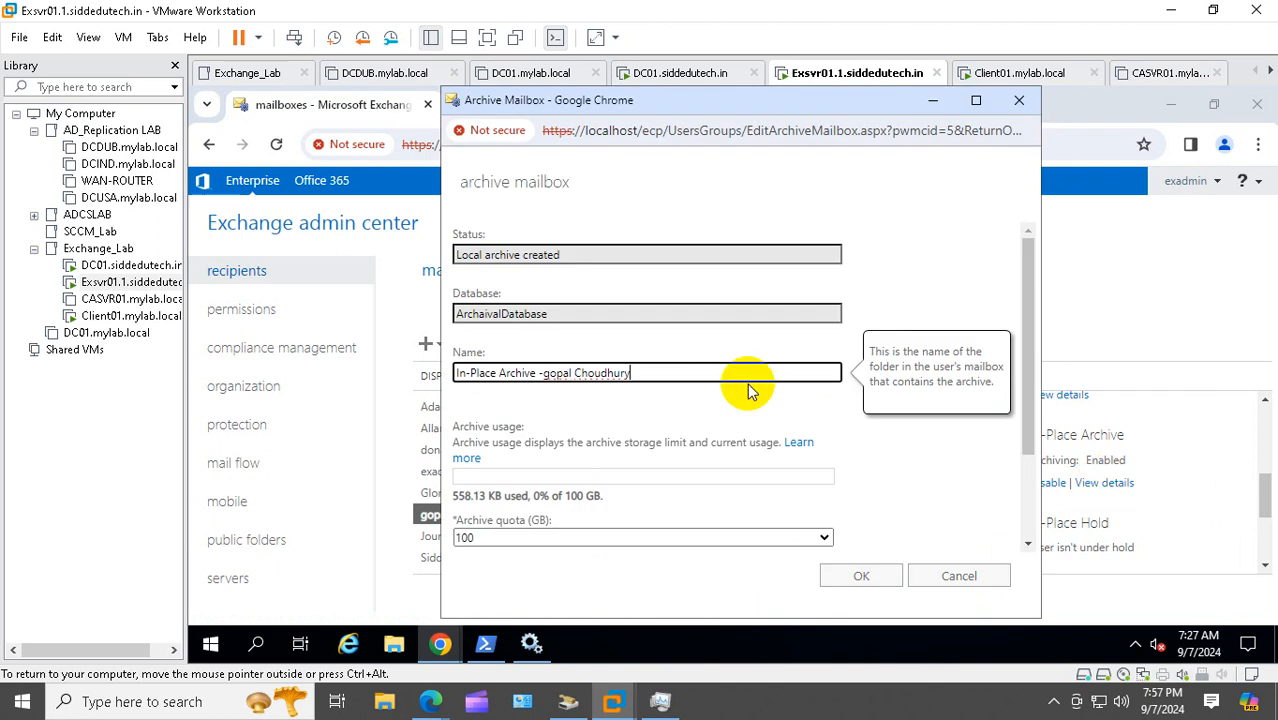
scroll(750, 390, "down", 2)
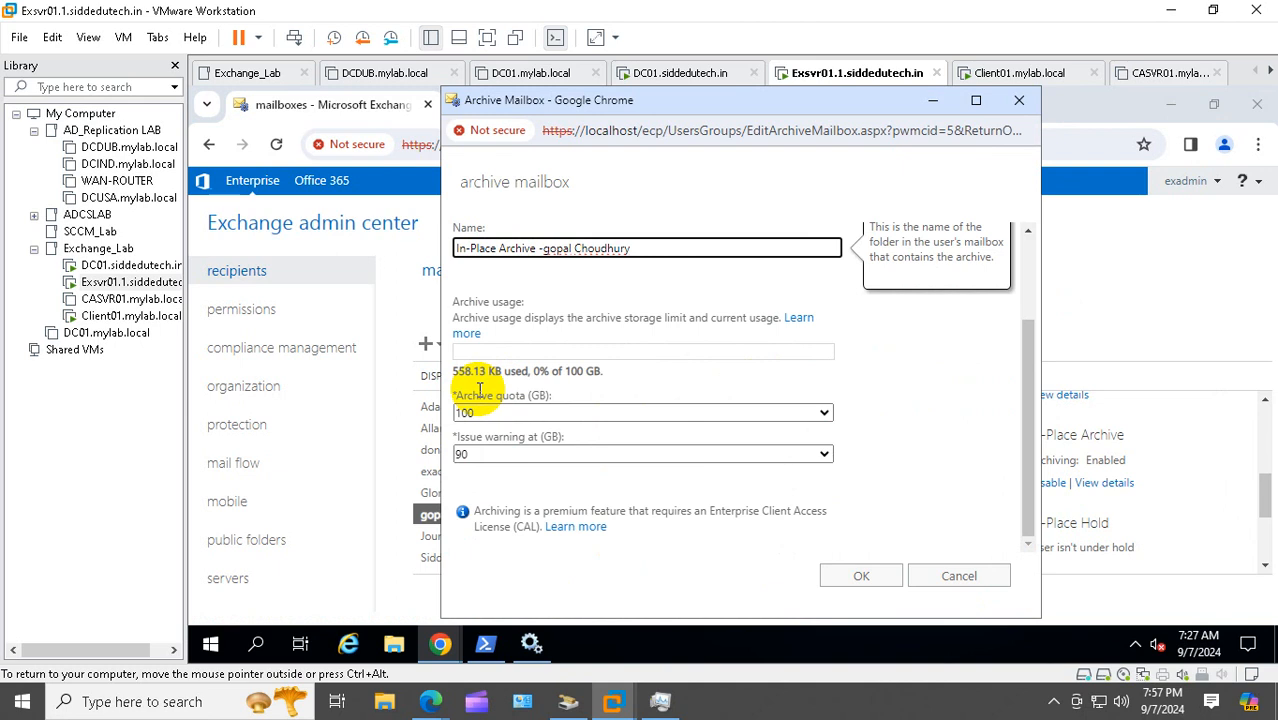
left_click(1019, 101)
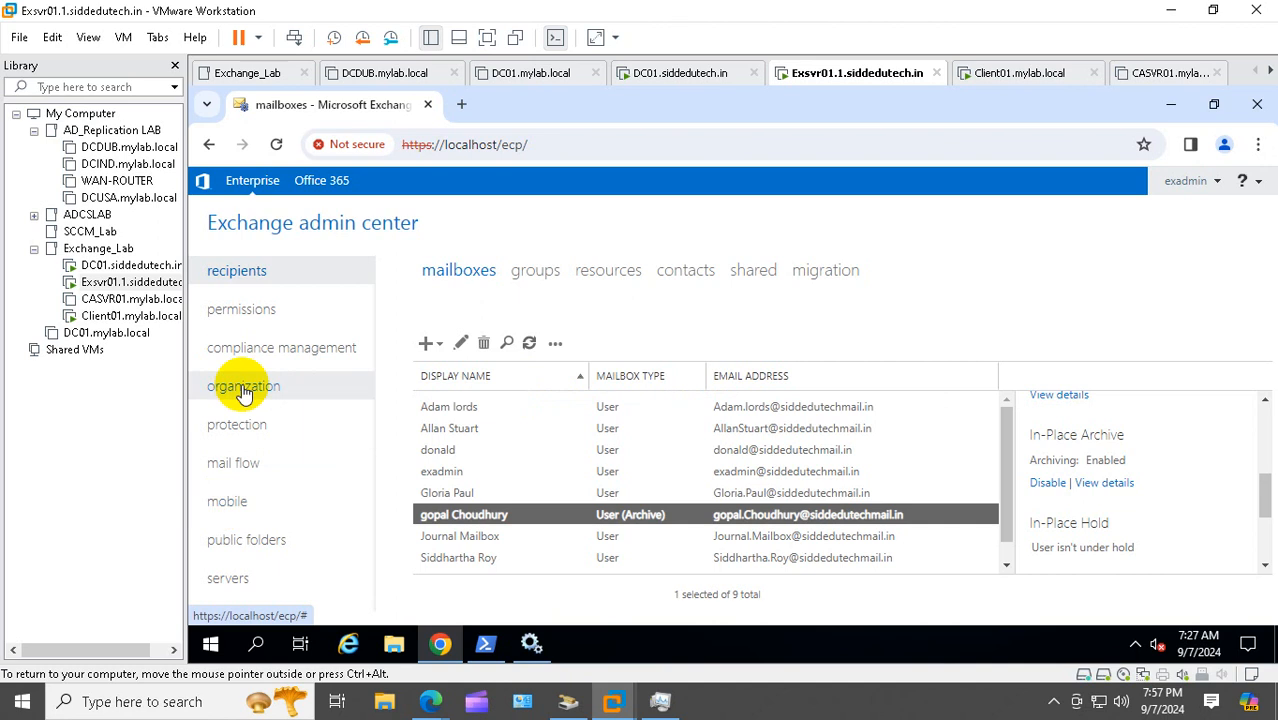
Open the CentralServerTeam dynamic distribution group from the recipients groups list for editing
left_click(258, 325)
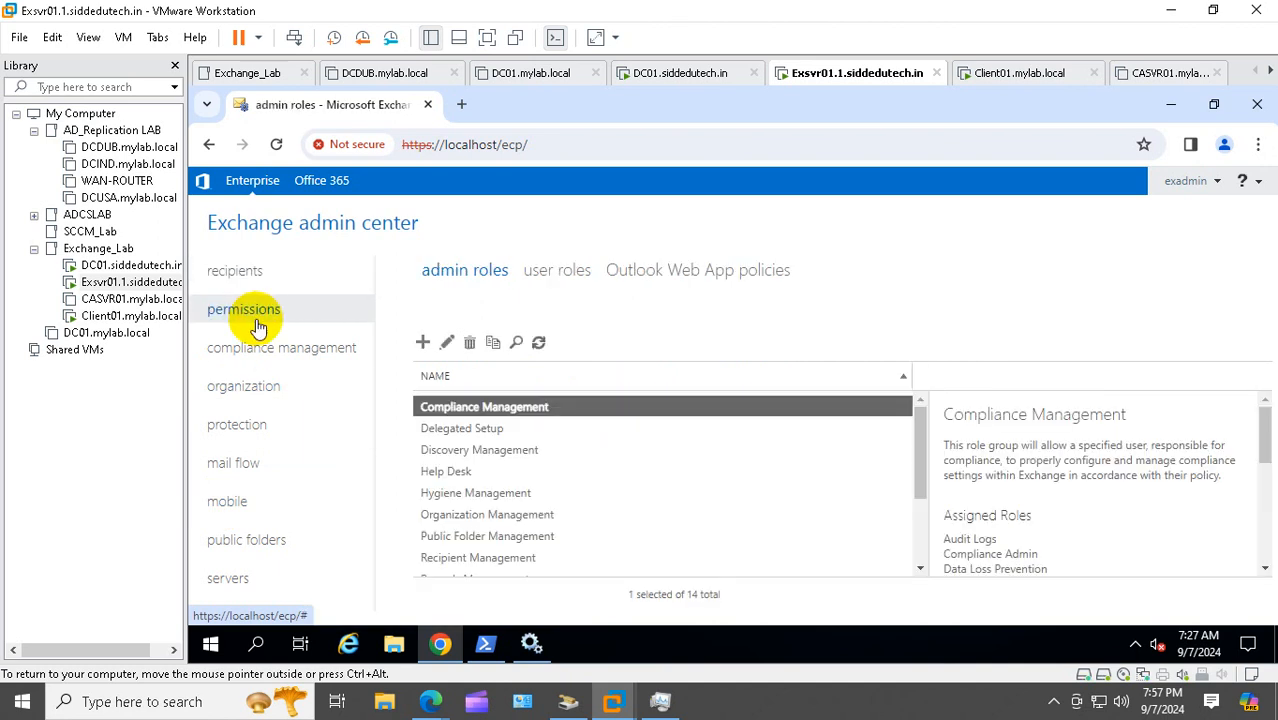
left_click(245, 272)
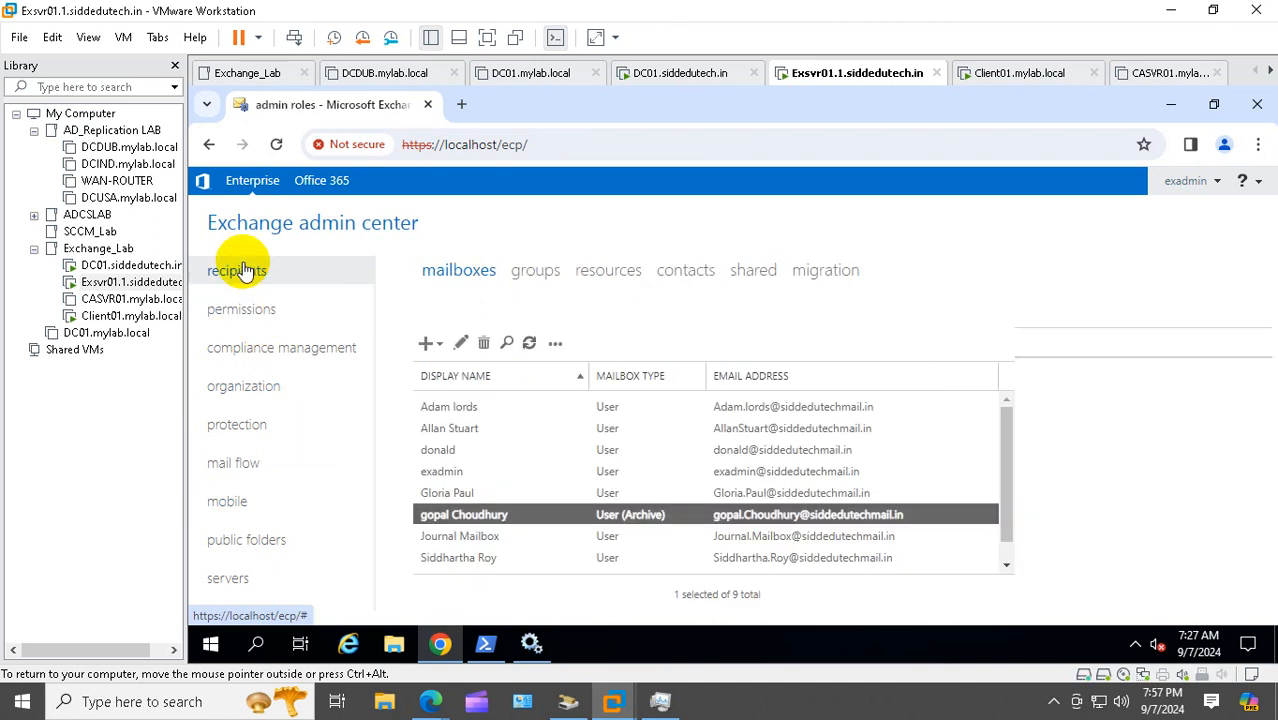
left_click(543, 280)
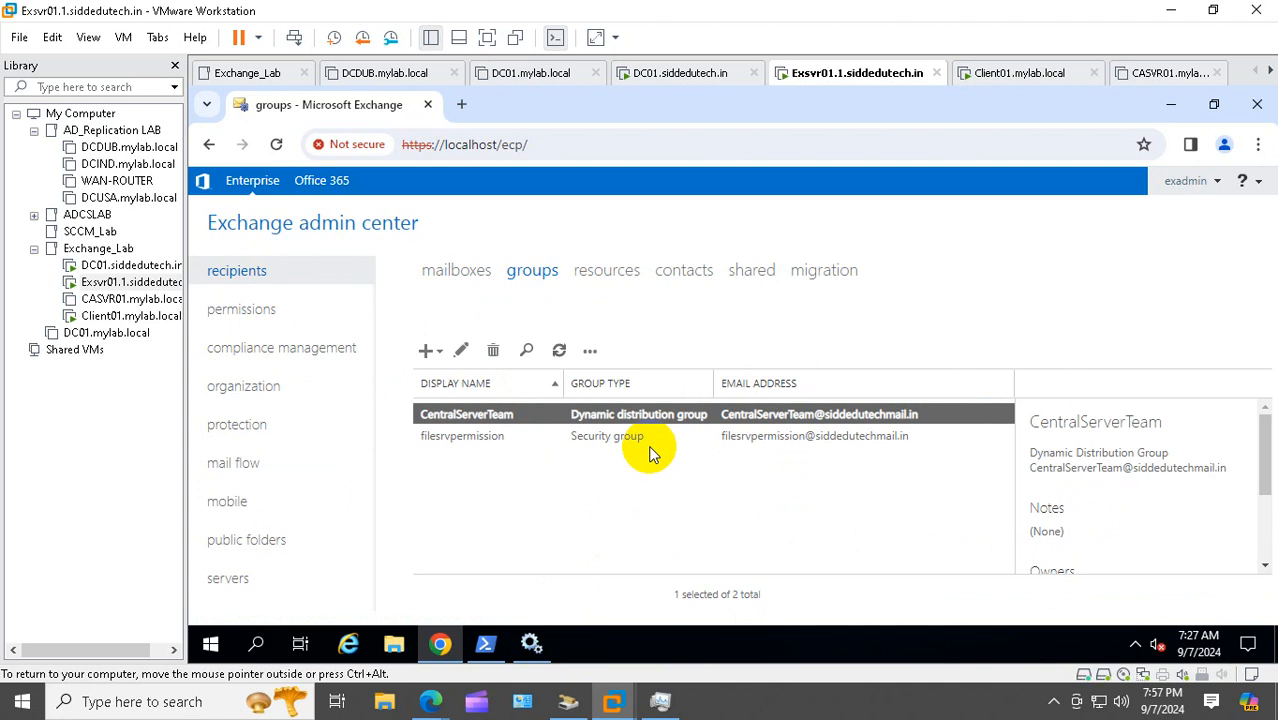
double_click(645, 416)
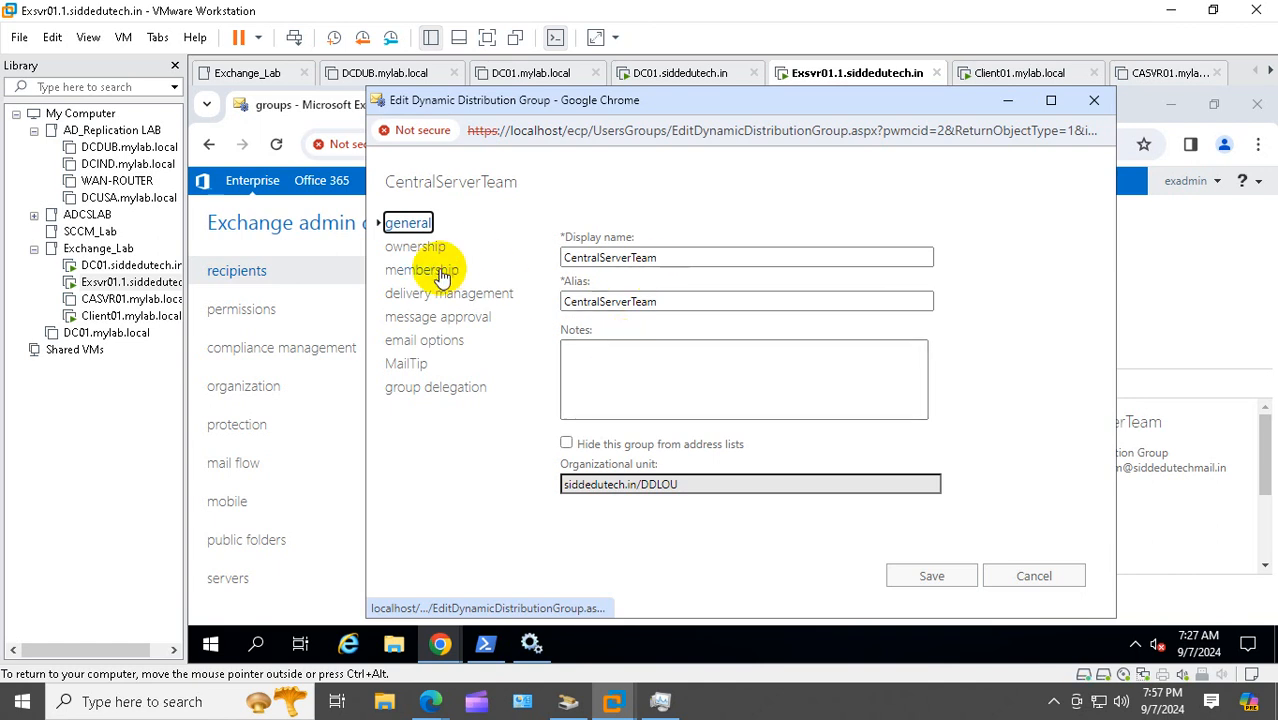
Review CentralServerTeam's membership rule (mailbox users in the DDLOU container) and close without saving
left_click(440, 272)
scroll(765, 357, "down", 1)
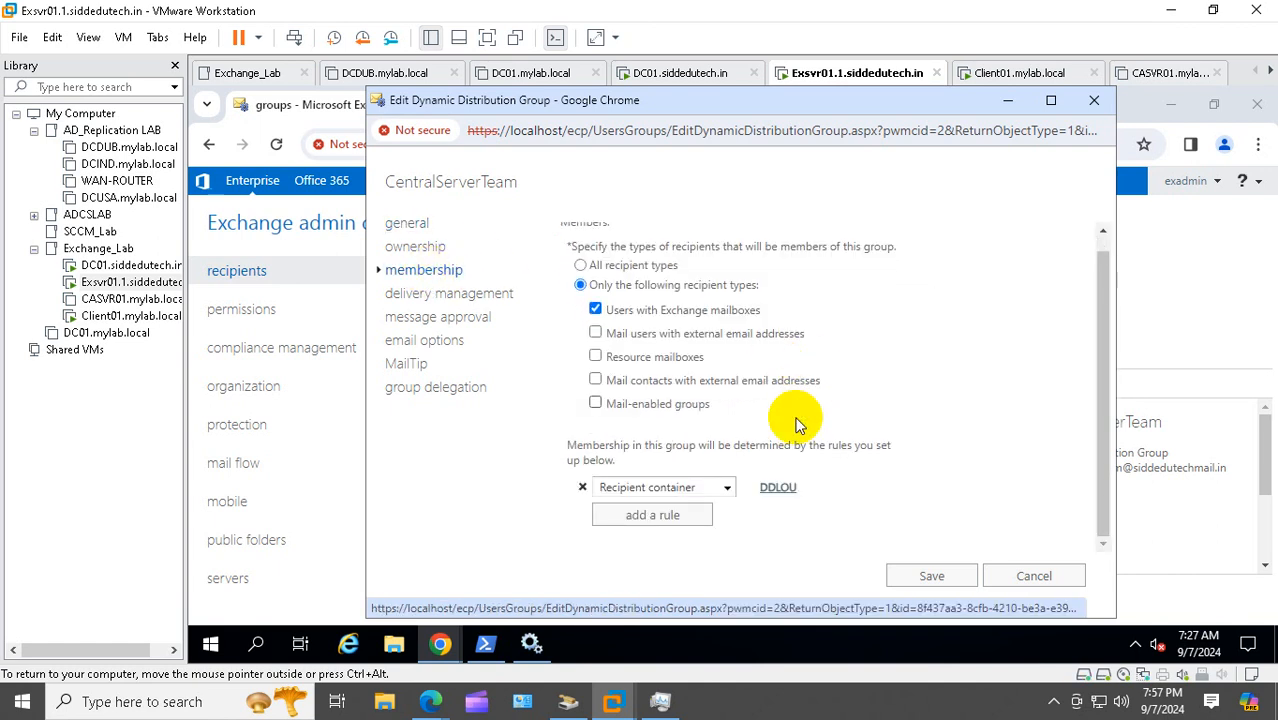
left_click(778, 490)
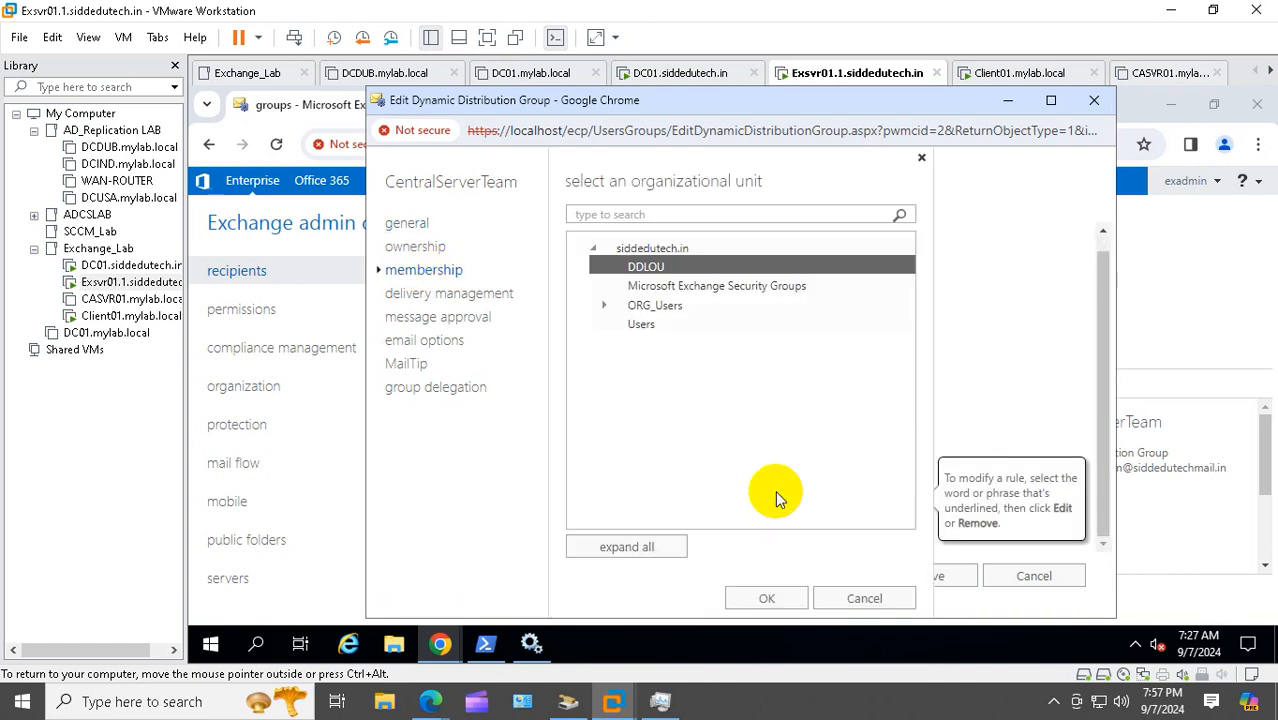
left_click(921, 160)
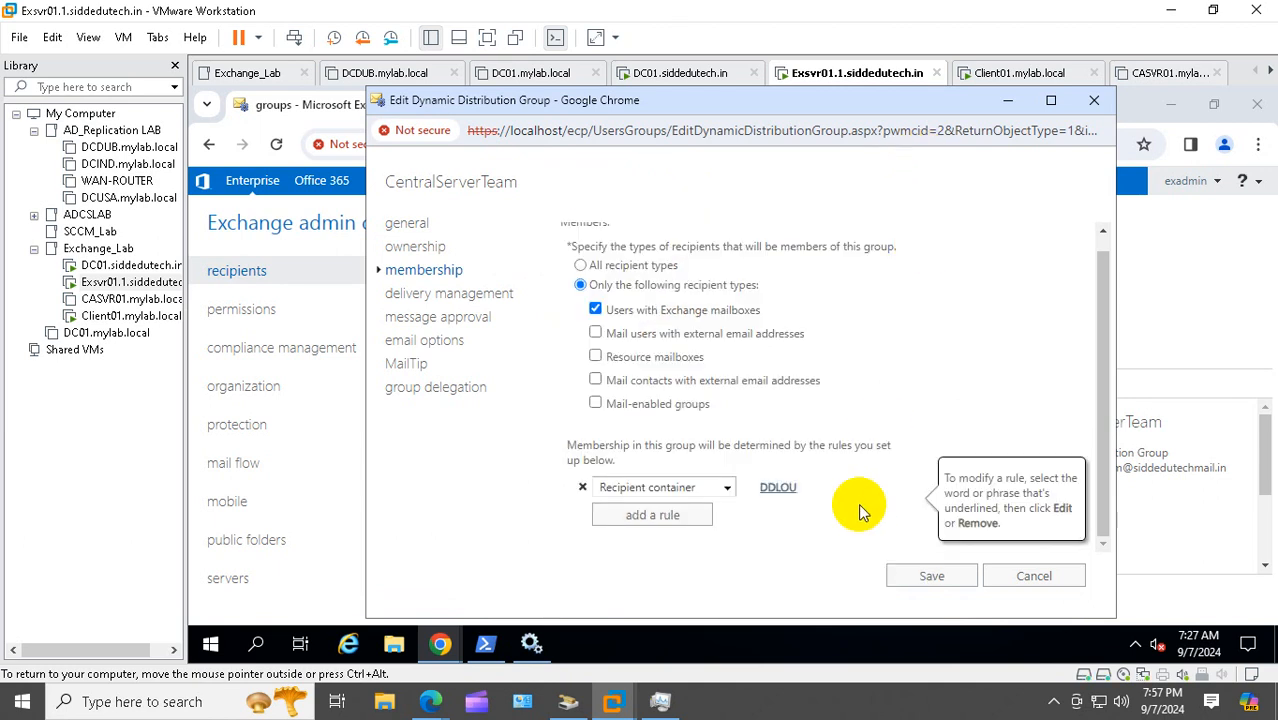
left_click(727, 488)
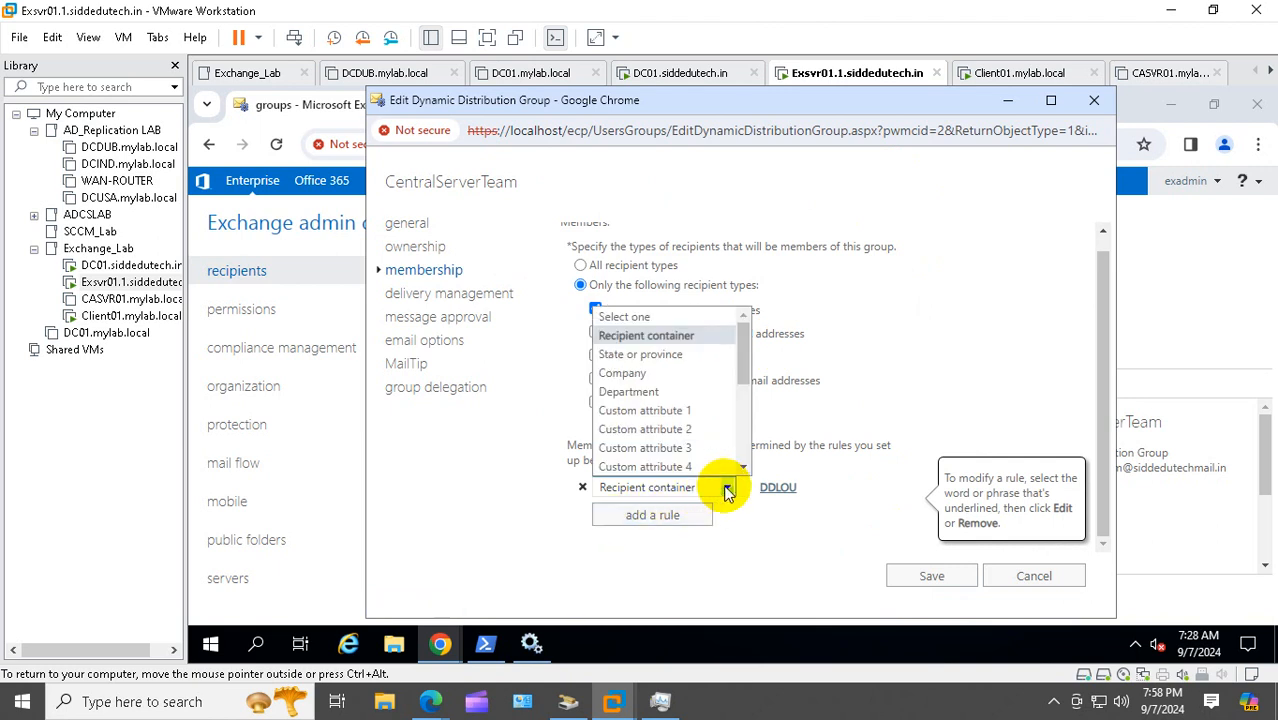
left_click(880, 378)
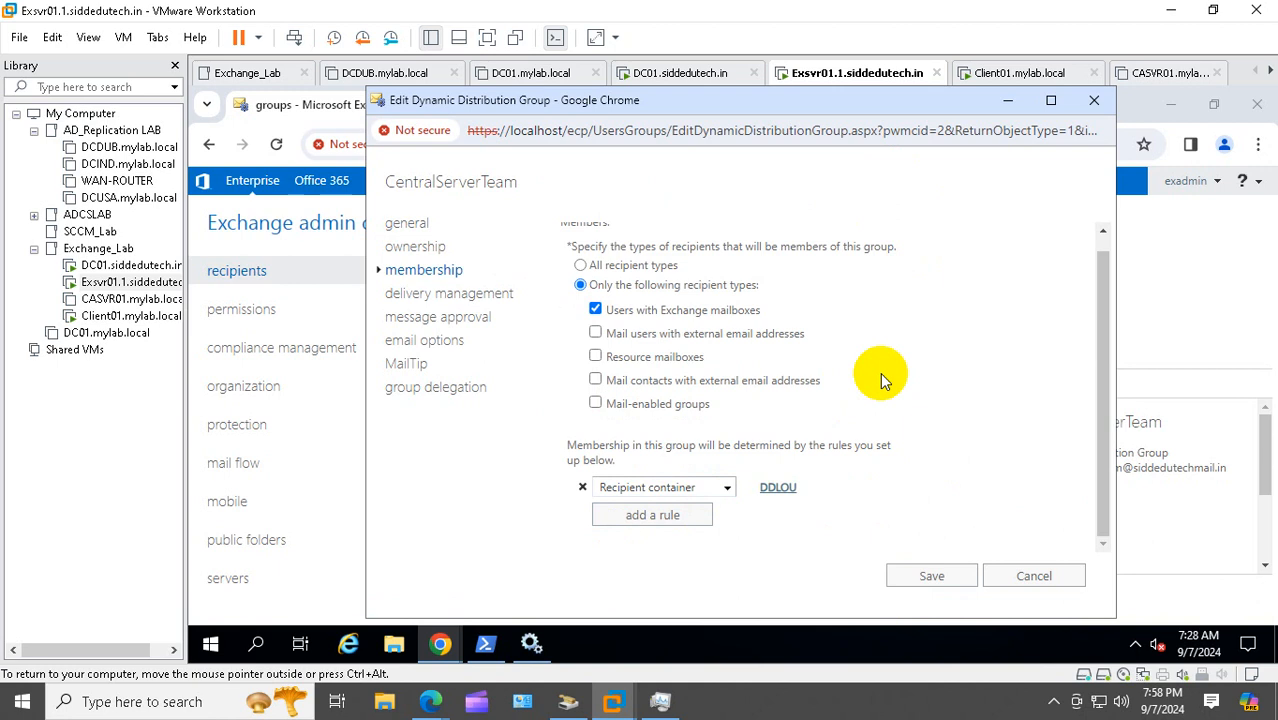
scroll(868, 362, "up", 1)
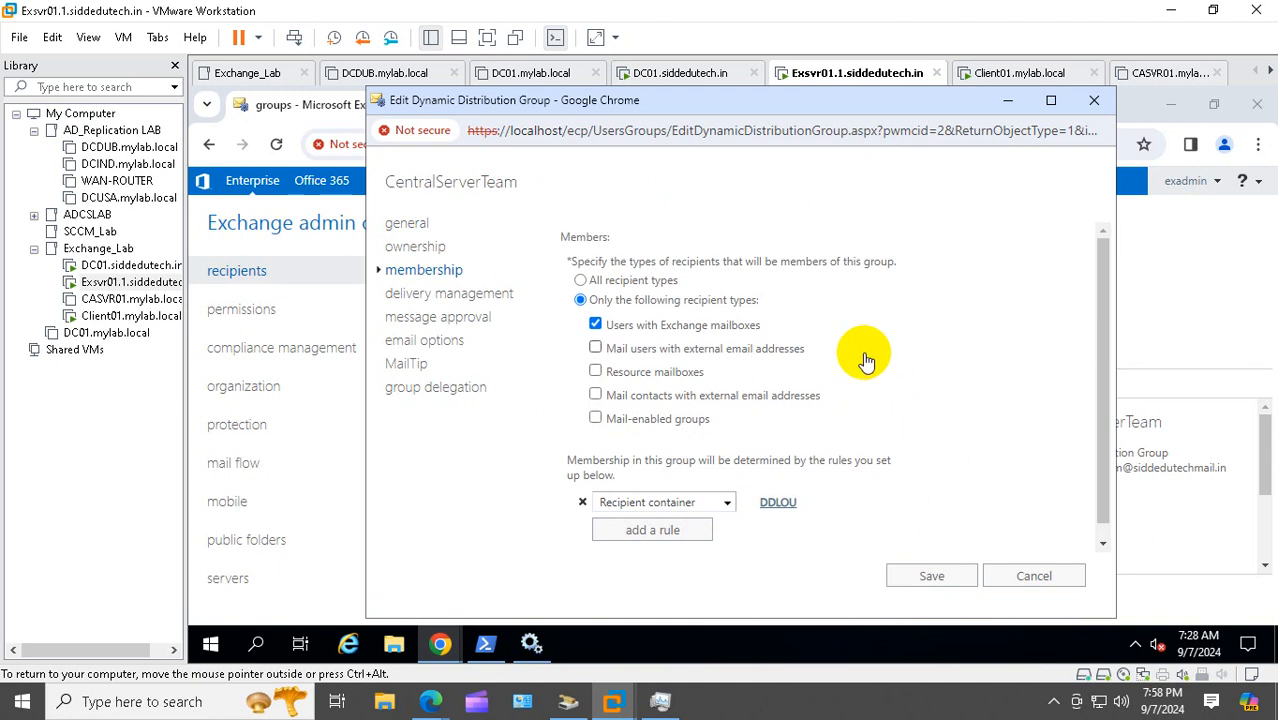
scroll(865, 360, "down", 1)
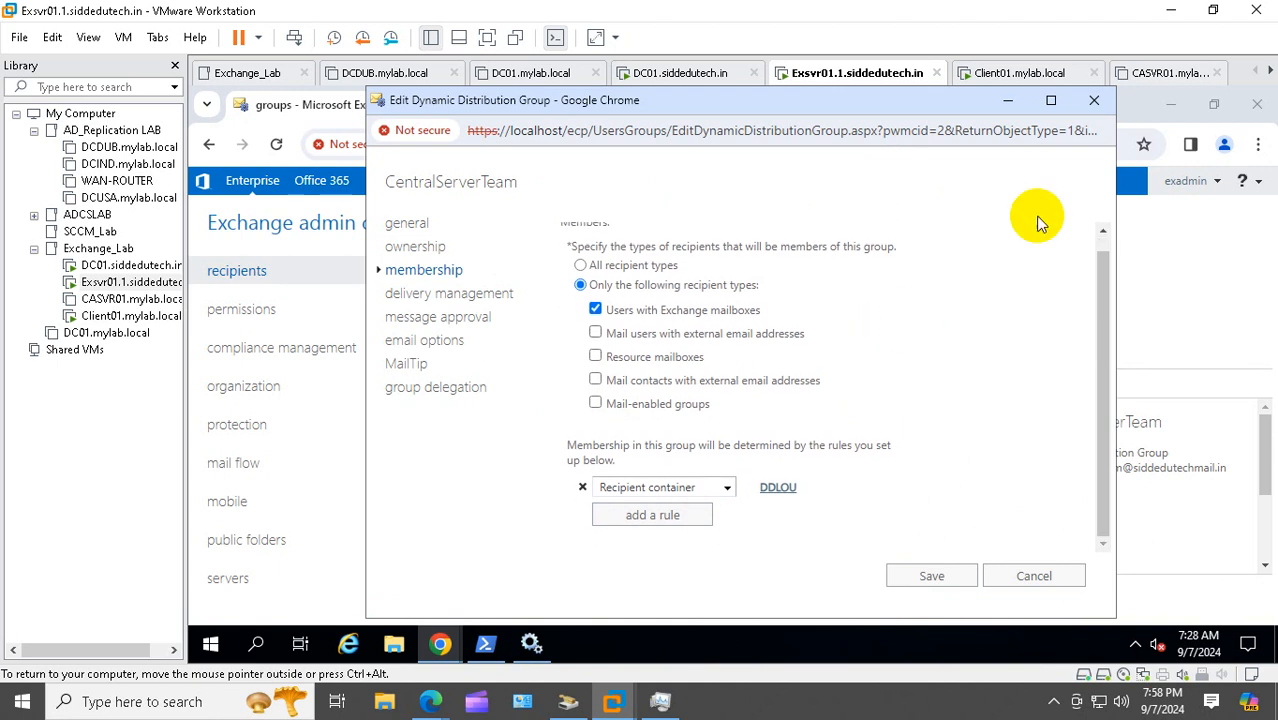
left_click(1095, 100)
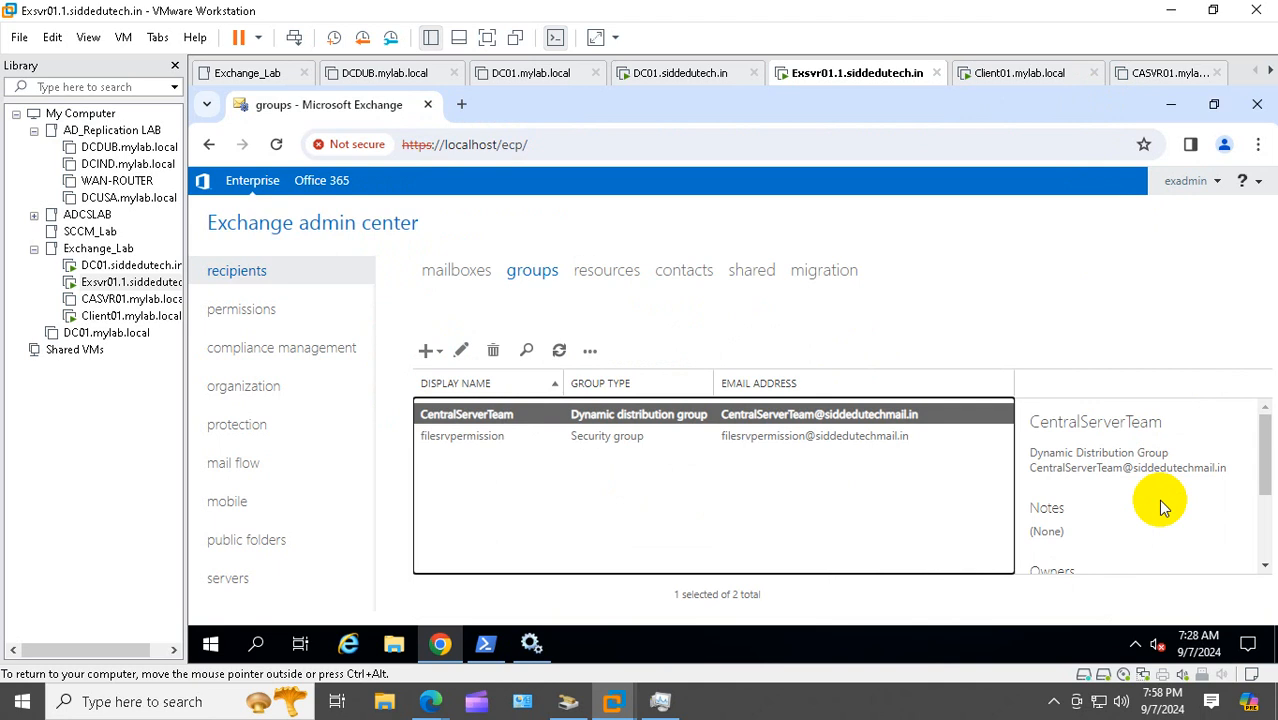
Confirm message approval is disabled in CentralServerTeam's details, then reopen its editor
left_click_drag(1263, 448, 1268, 540)
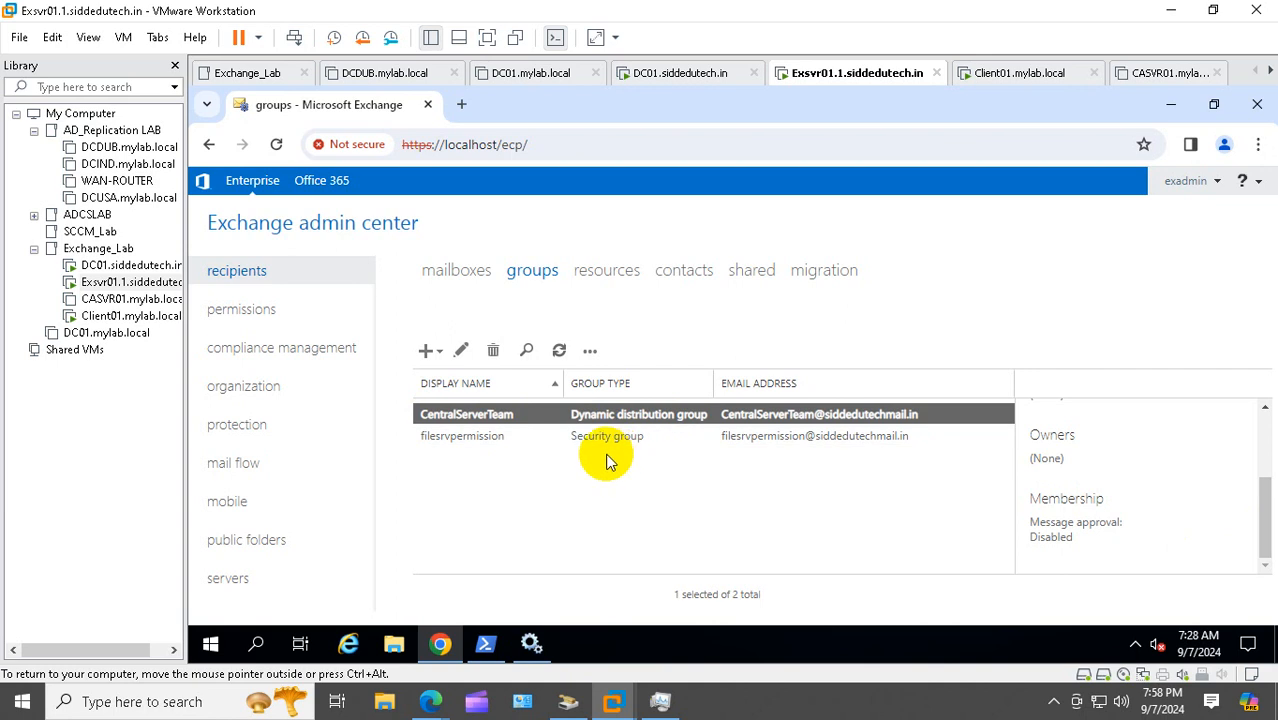
left_click(462, 351)
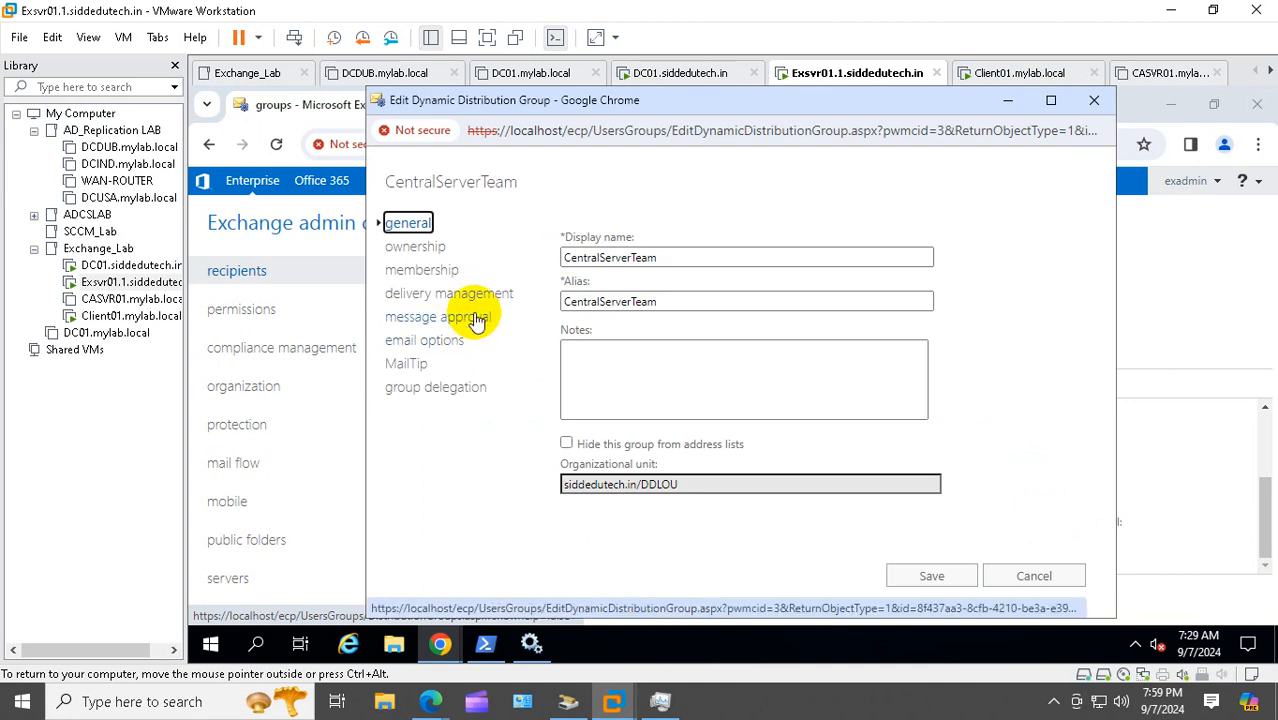
Bring the Google Meet call forward and open its screen-sharing options
mouse_move(430, 701)
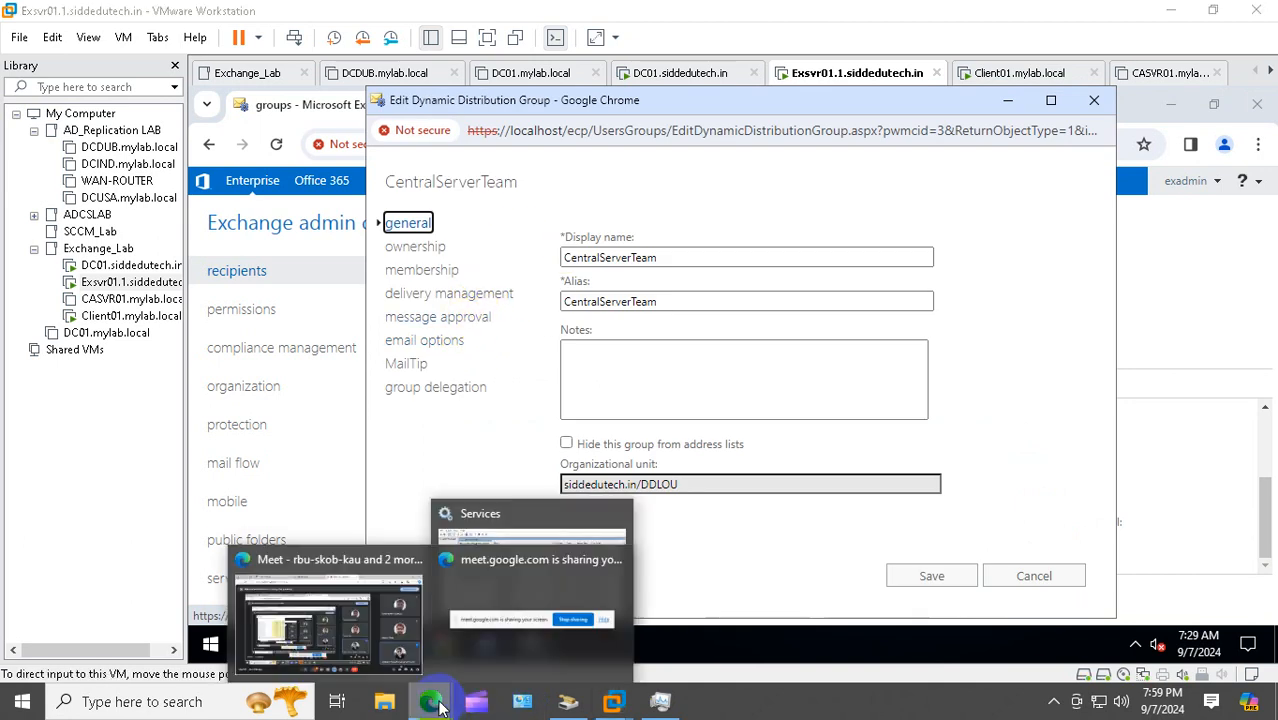
left_click(380, 628)
left_click(676, 646)
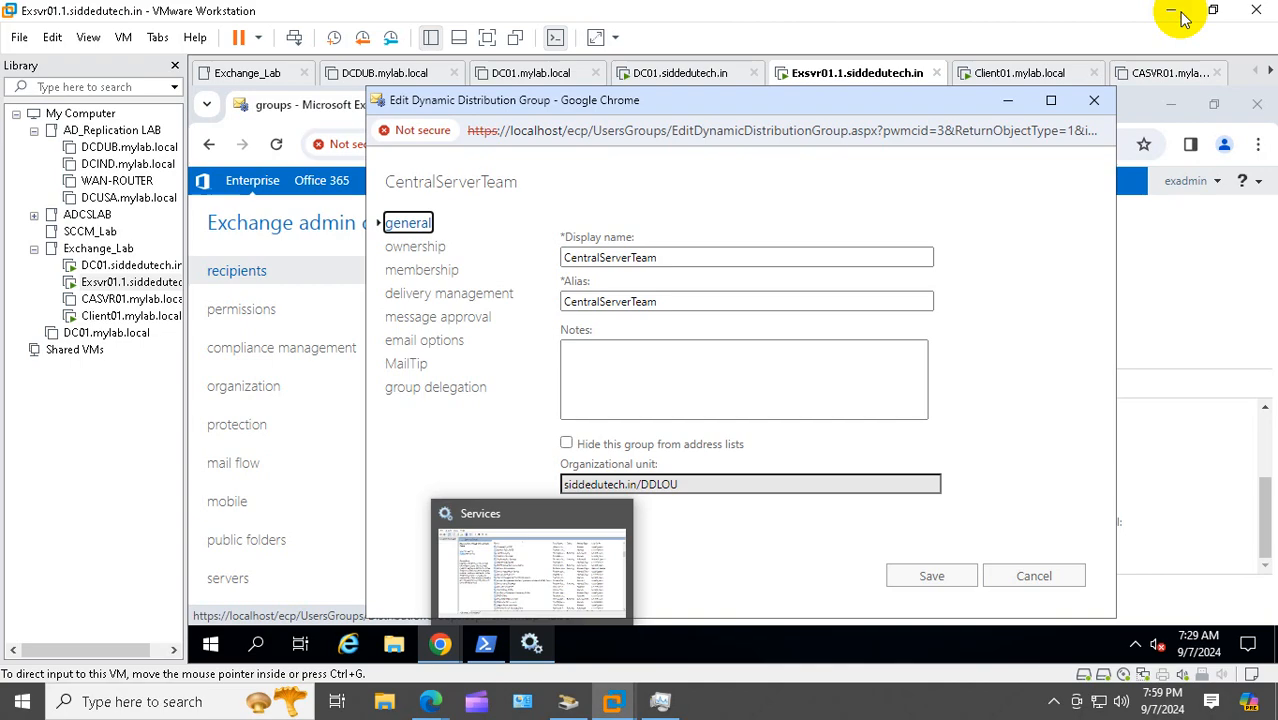
View CentralServerTeam's message approval settings in Exchange, then switch back to the Meet call
left_click(1172, 16)
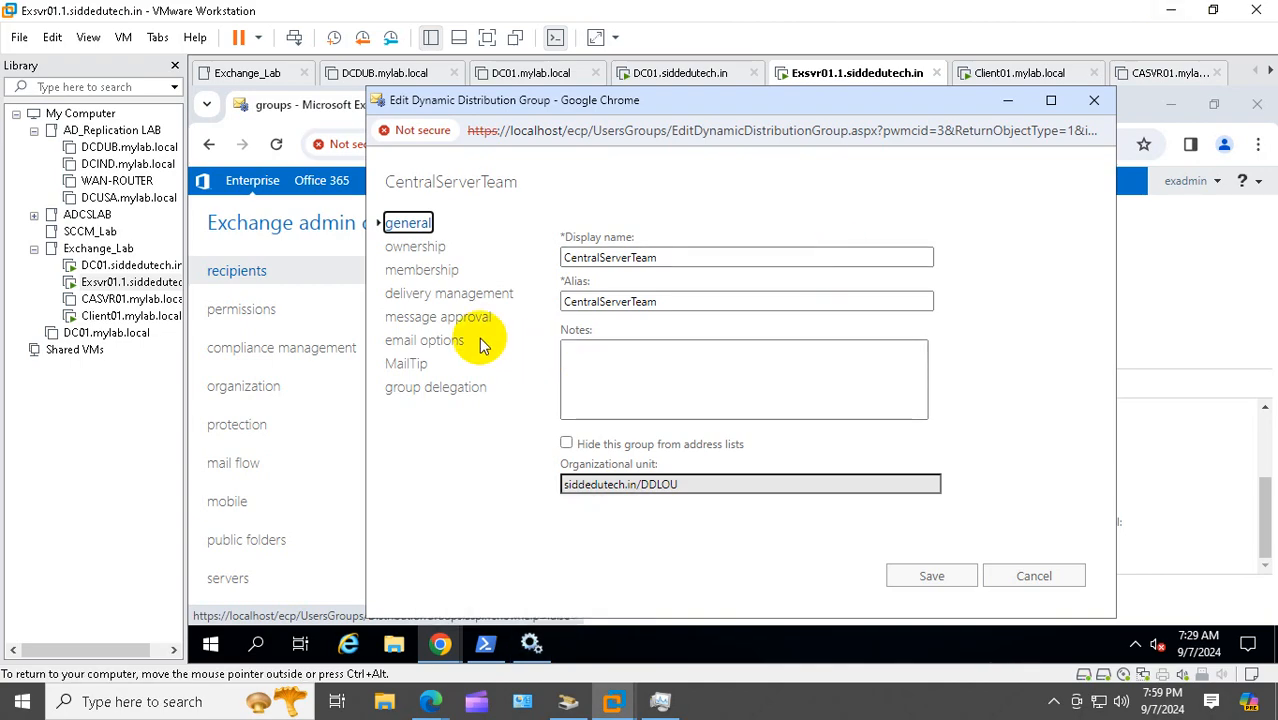
left_click(442, 320)
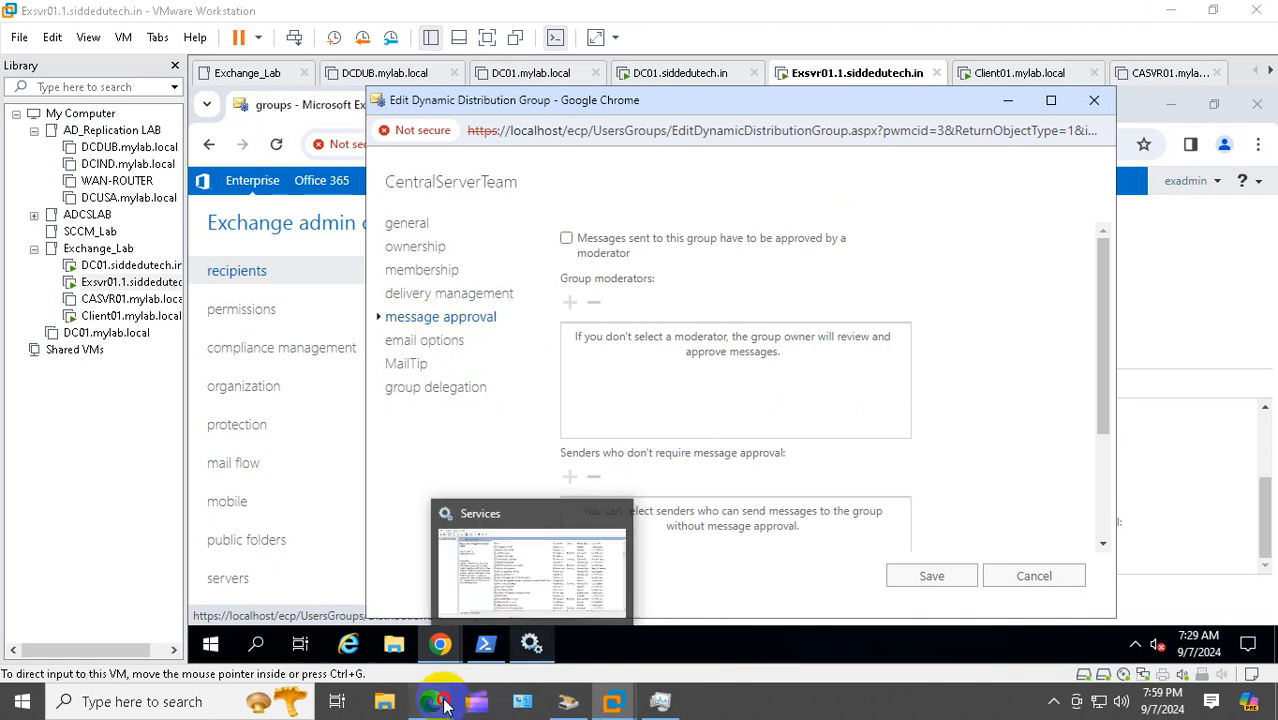
mouse_move(430, 701)
left_click(352, 620)
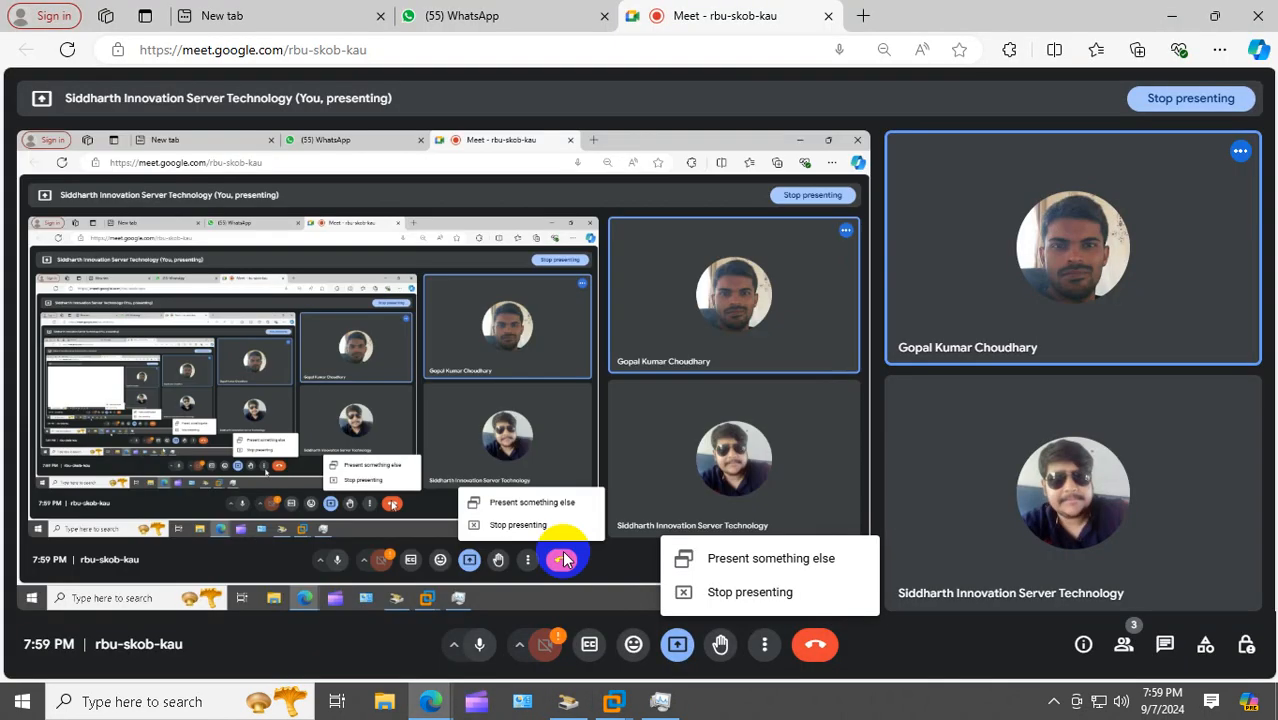
Restart the Meet presentation sharing the entire screen, then minimize the browser
left_click(750, 595)
left_click(680, 645)
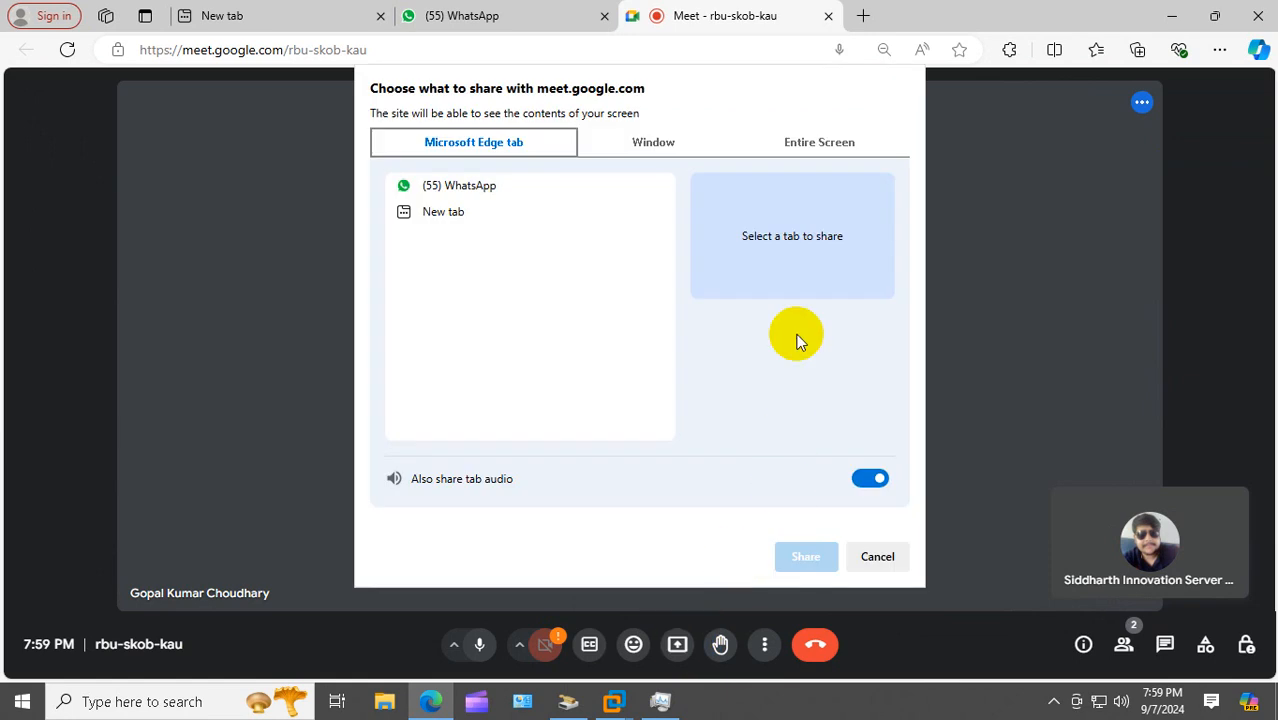
left_click(822, 141)
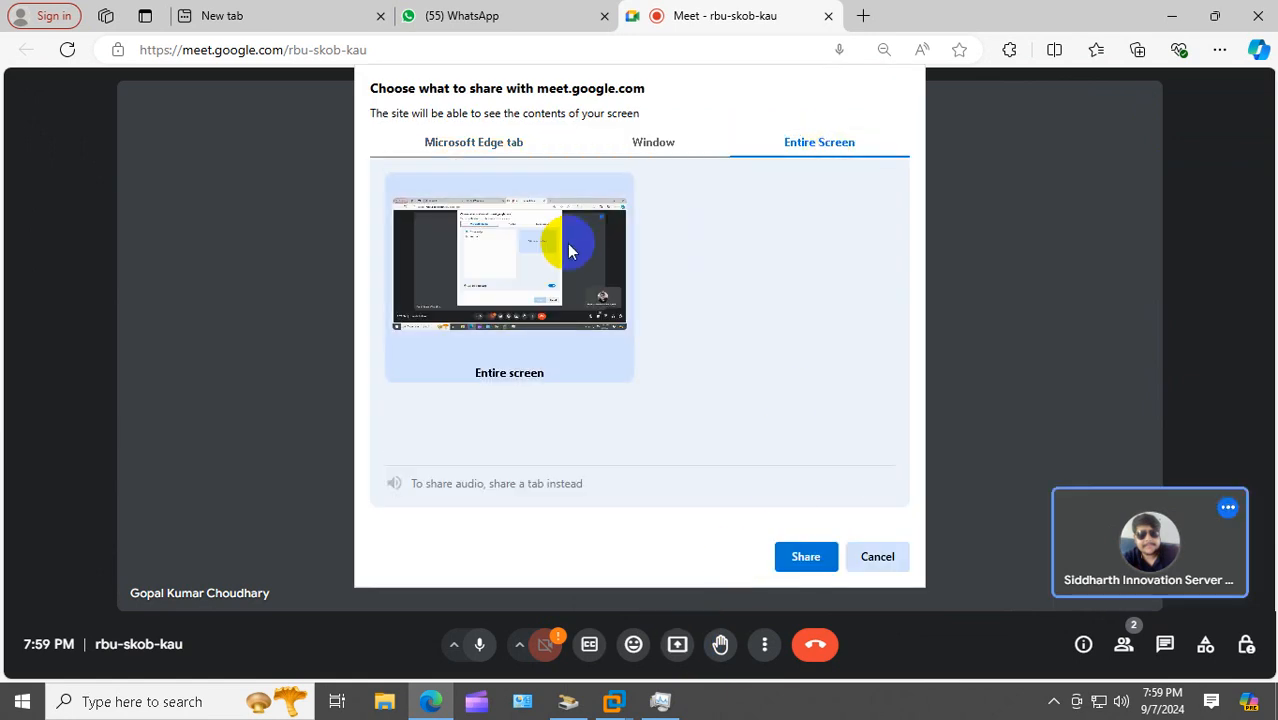
left_click(805, 557)
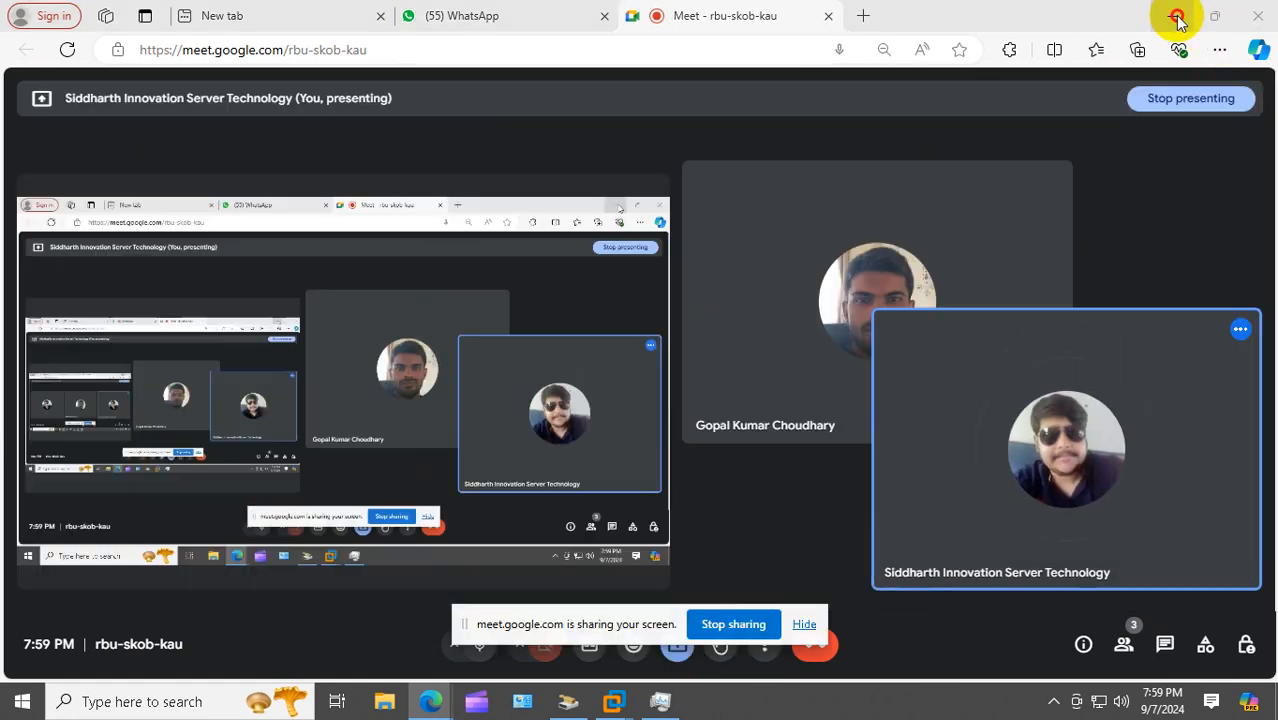
left_click(1174, 17)
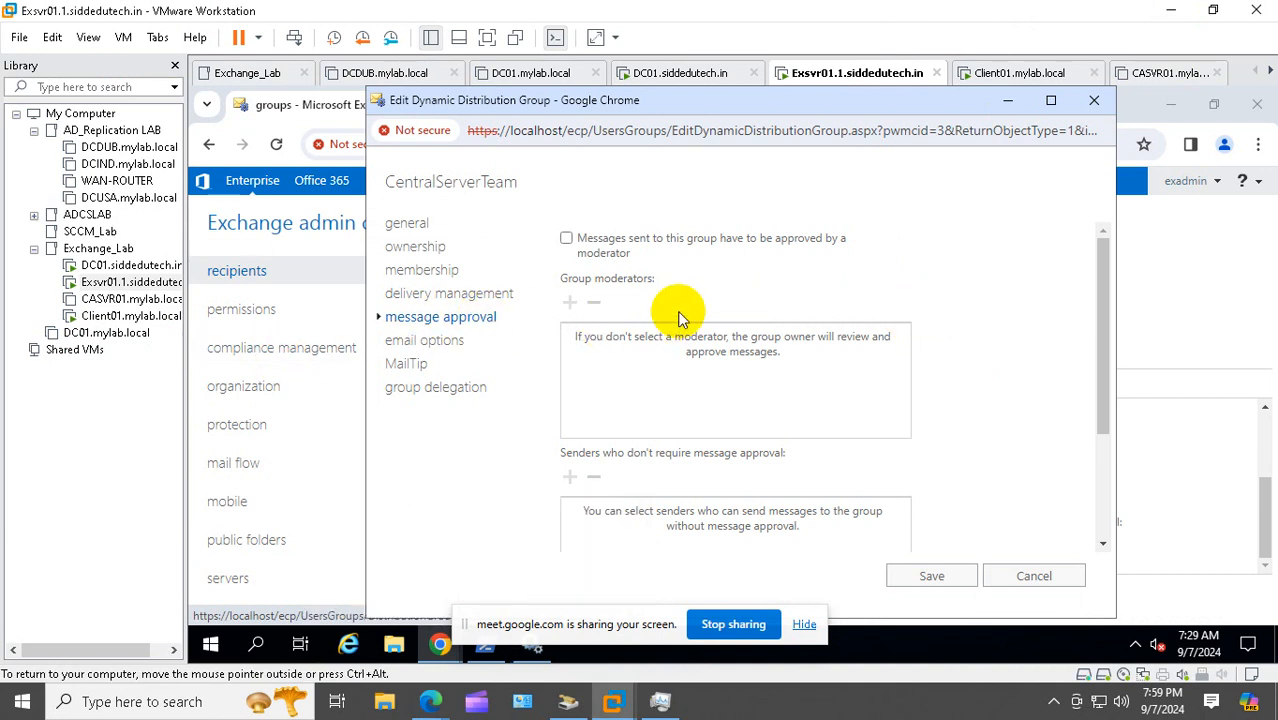
Close and reopen the CentralServerTeam editor at its message approval page
left_click(1094, 100)
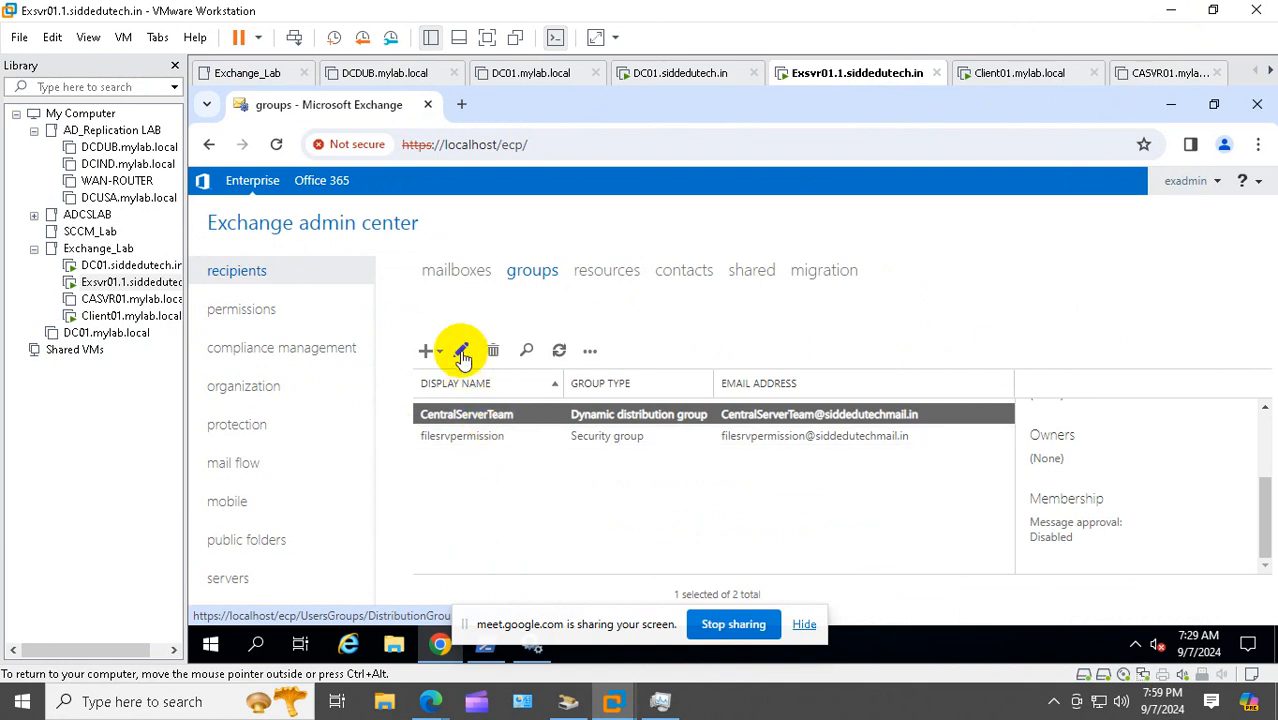
left_click(461, 351)
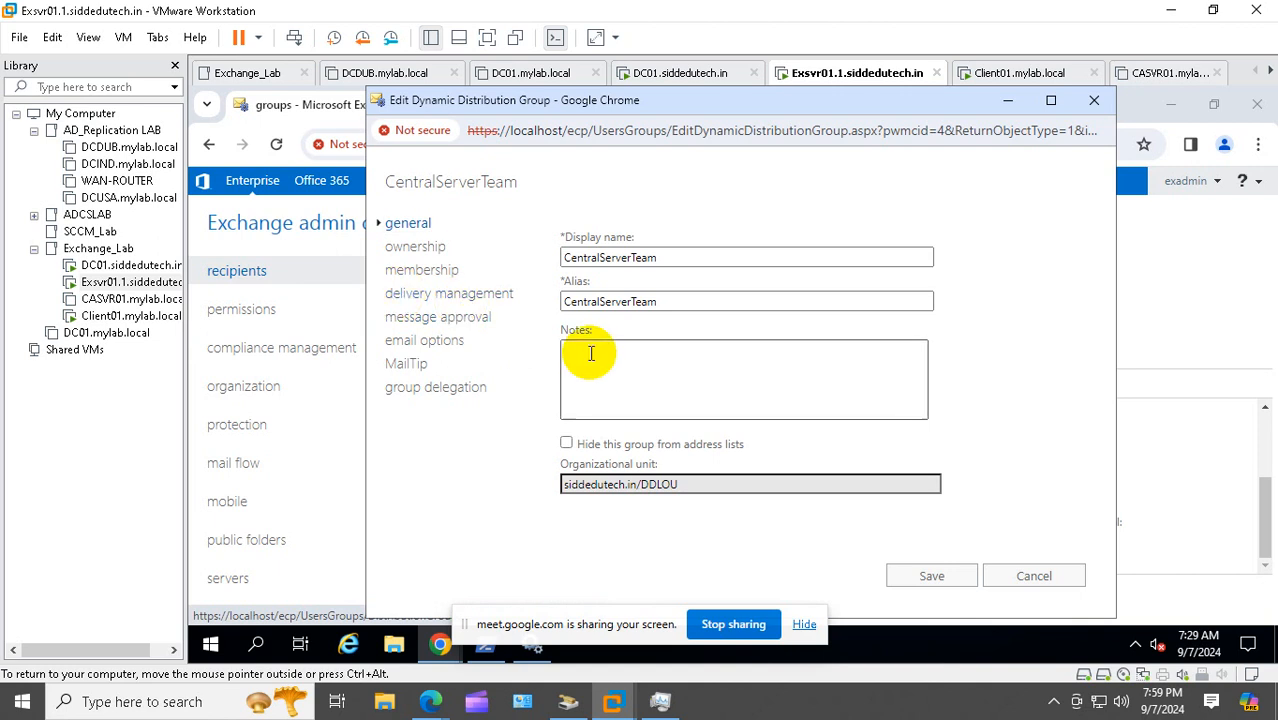
left_click(476, 327)
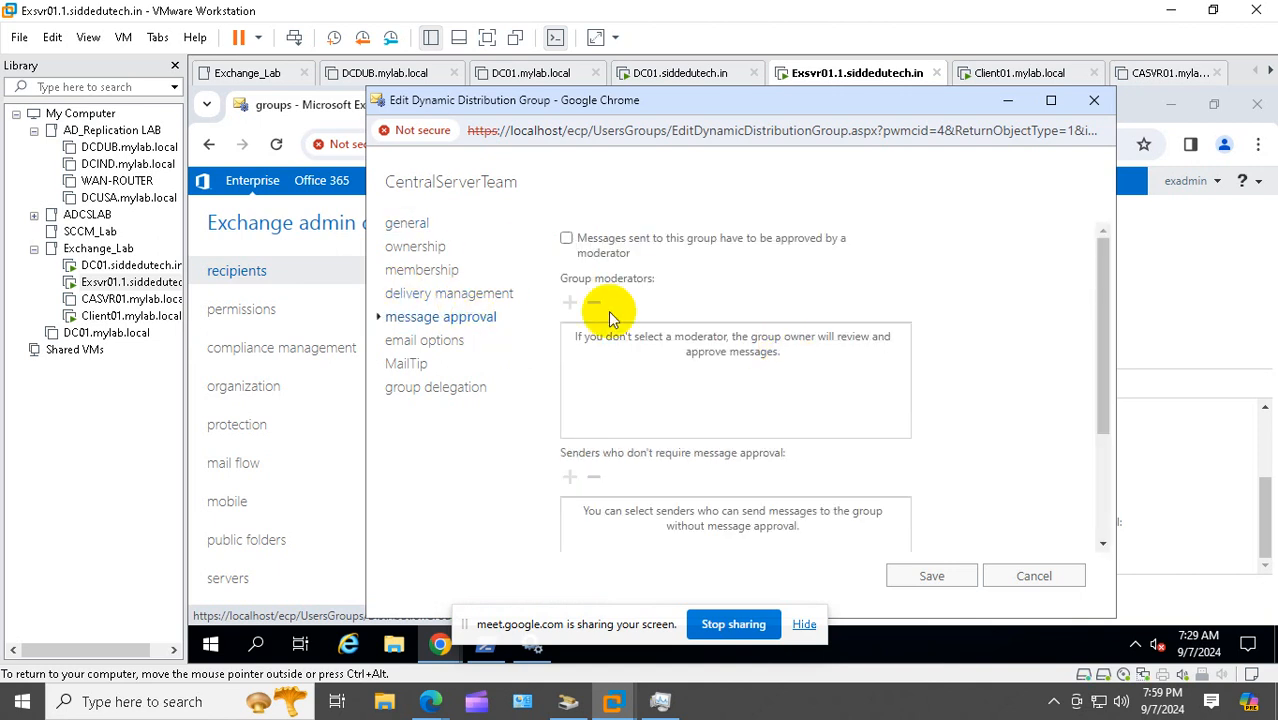
Require moderator approval for the group and add one user as group moderator
mouse_move(655, 258)
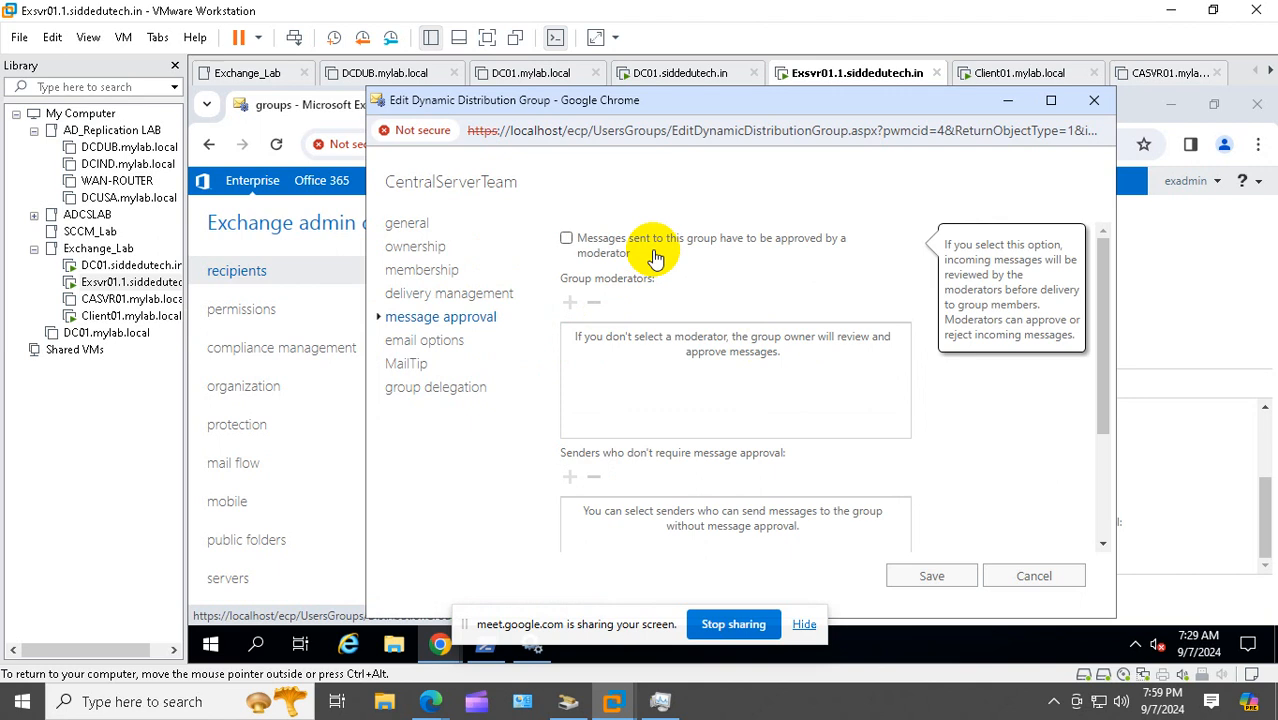
left_click(566, 239)
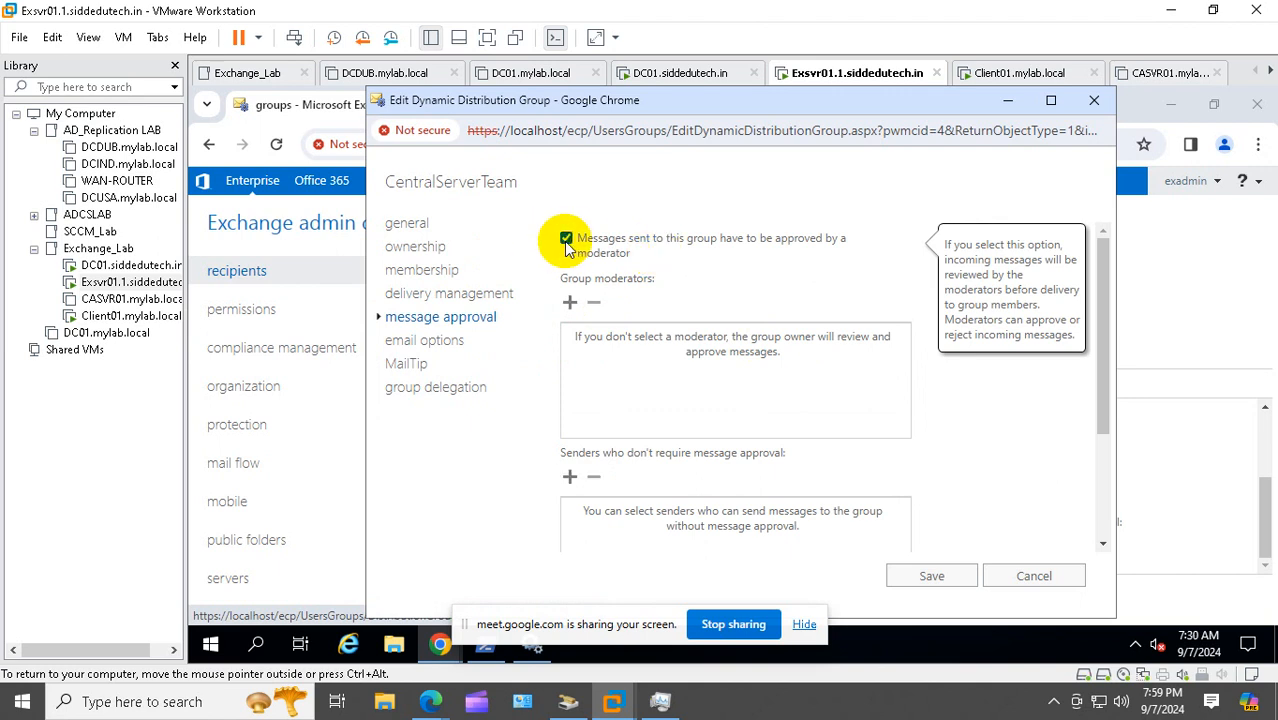
left_click(570, 304)
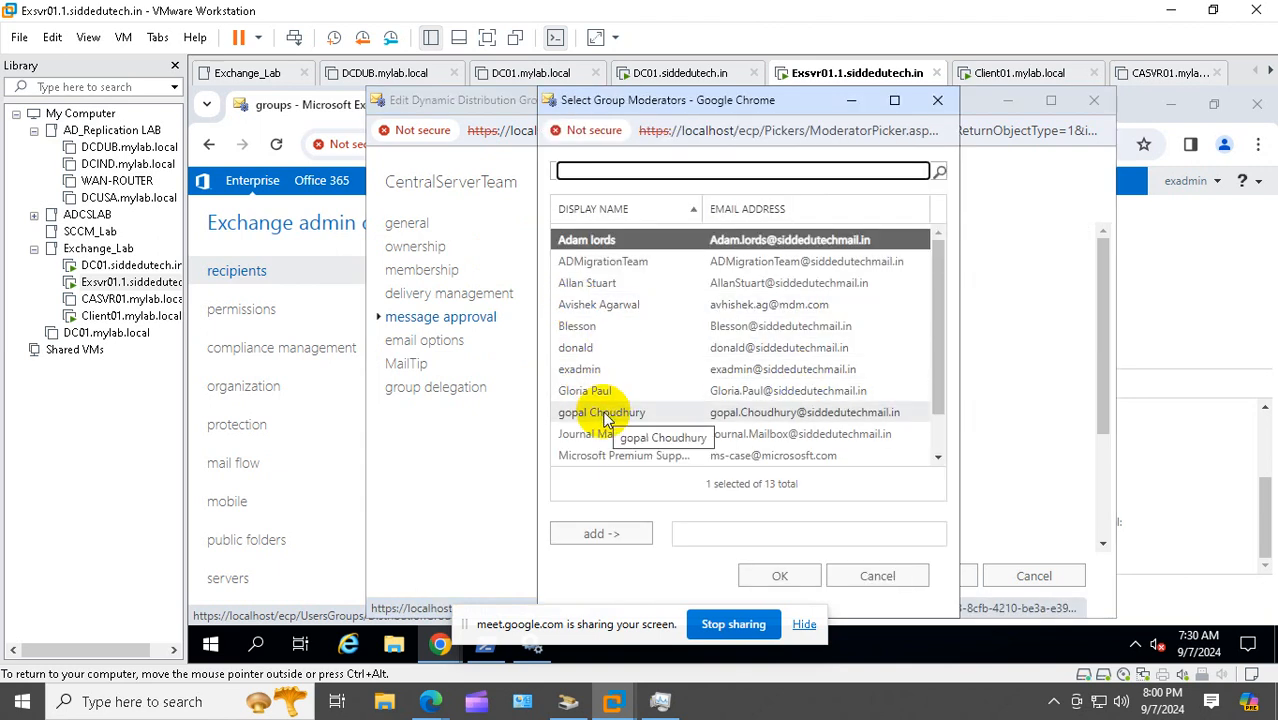
left_click(600, 412)
left_click(631, 537)
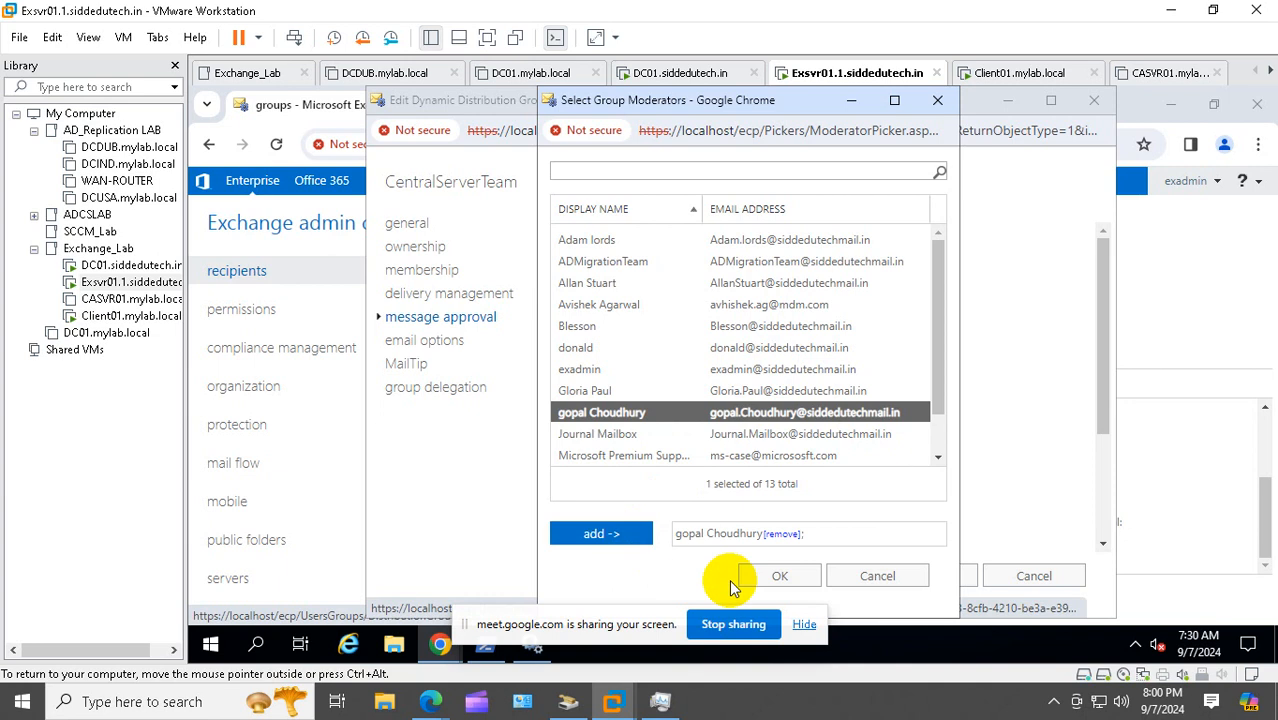
left_click(779, 576)
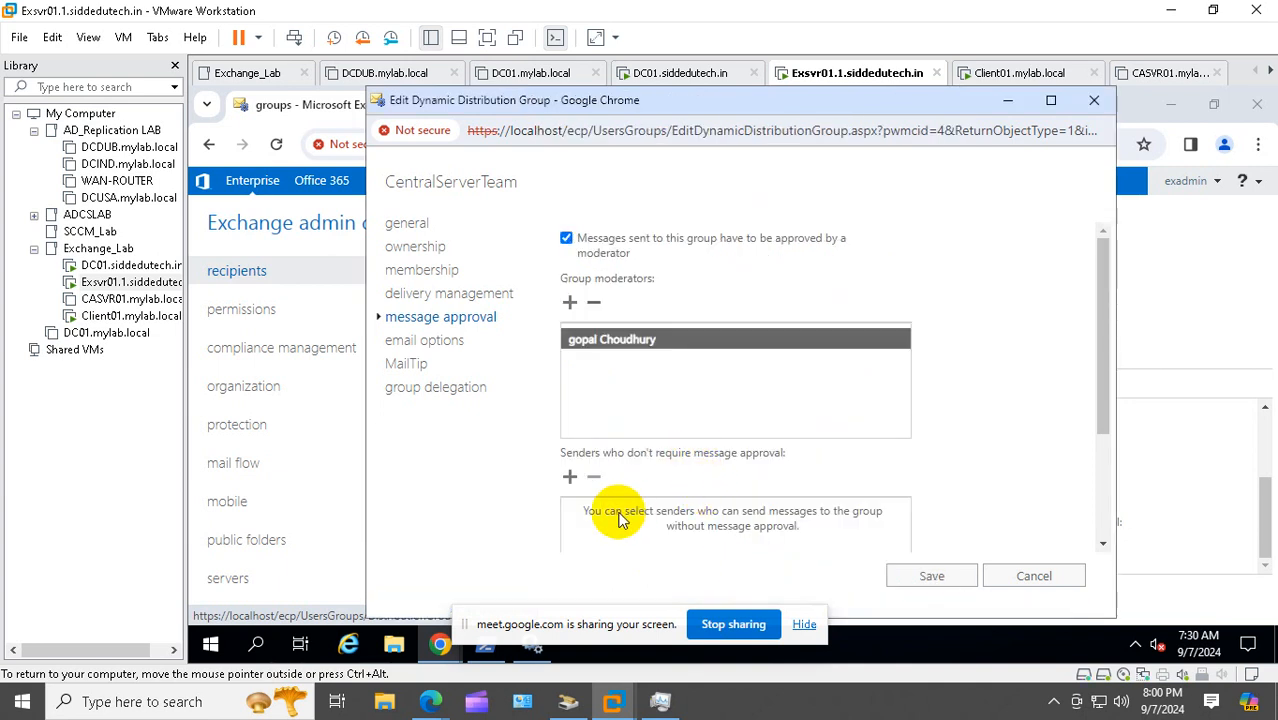
Set moderation notifications to notify only senders in your organization when messages aren't approved
scroll(715, 477, "down", 1)
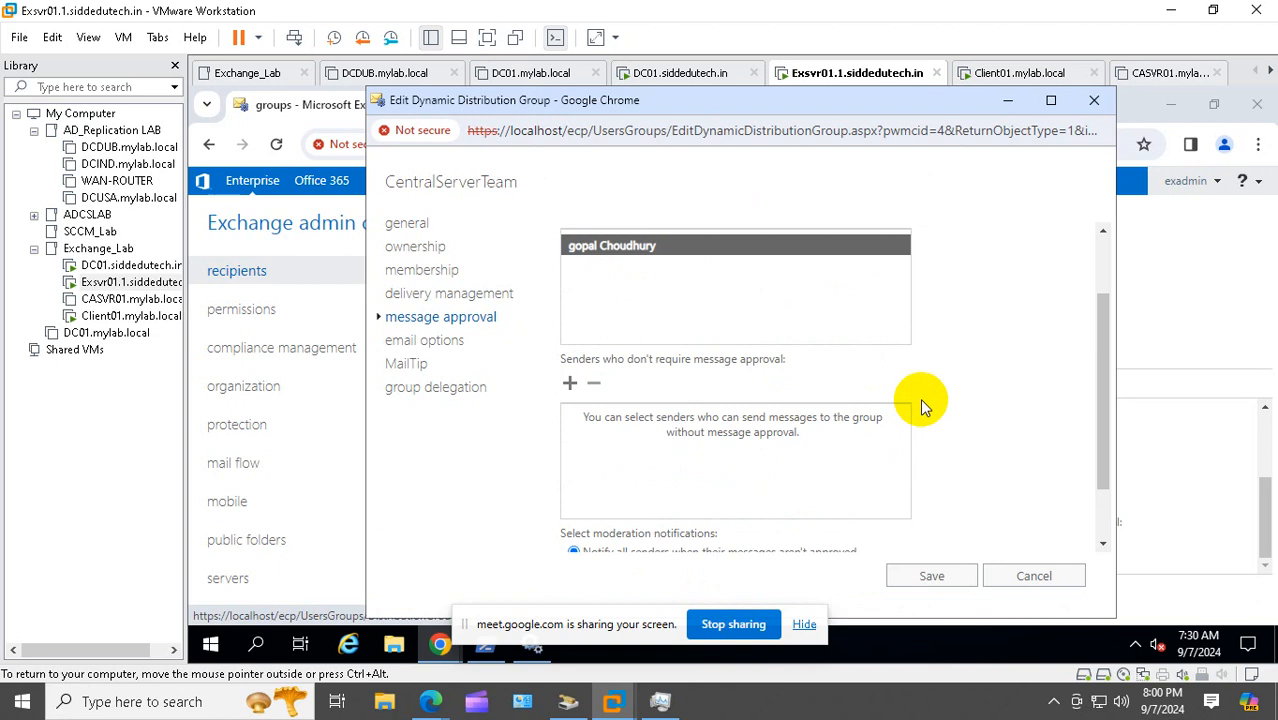
scroll(920, 400, "down", 1)
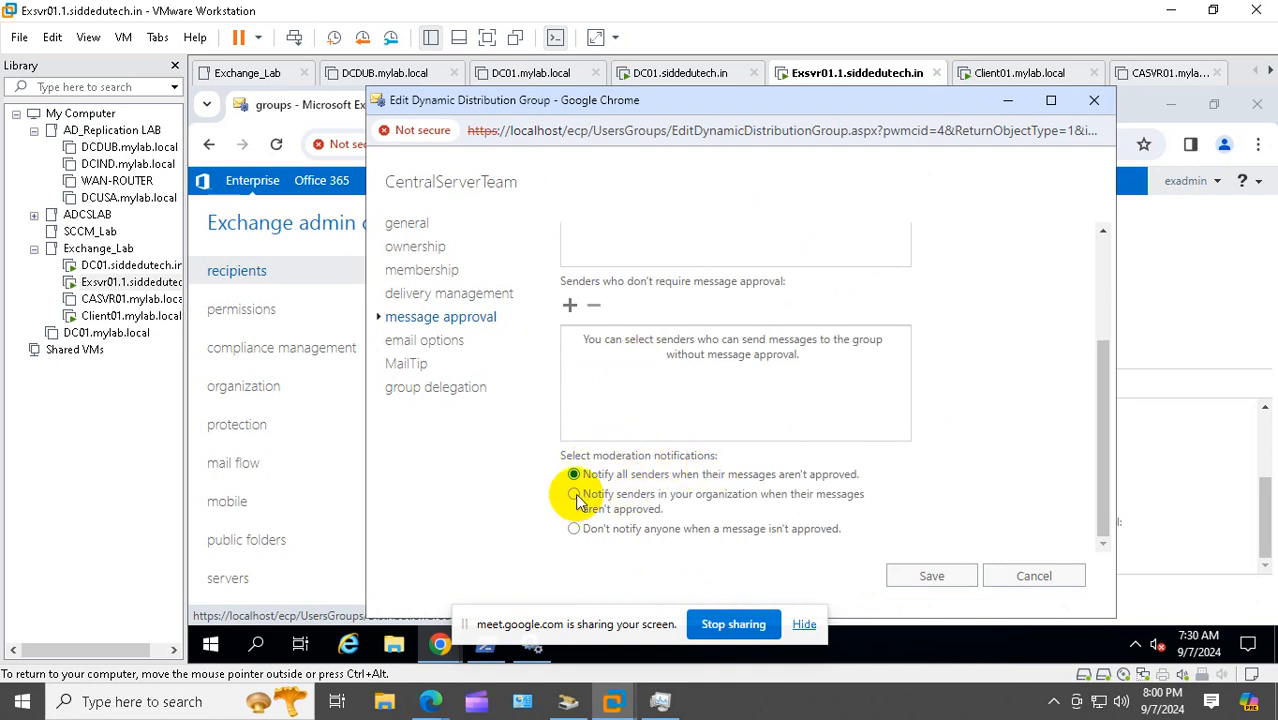
left_click(577, 498)
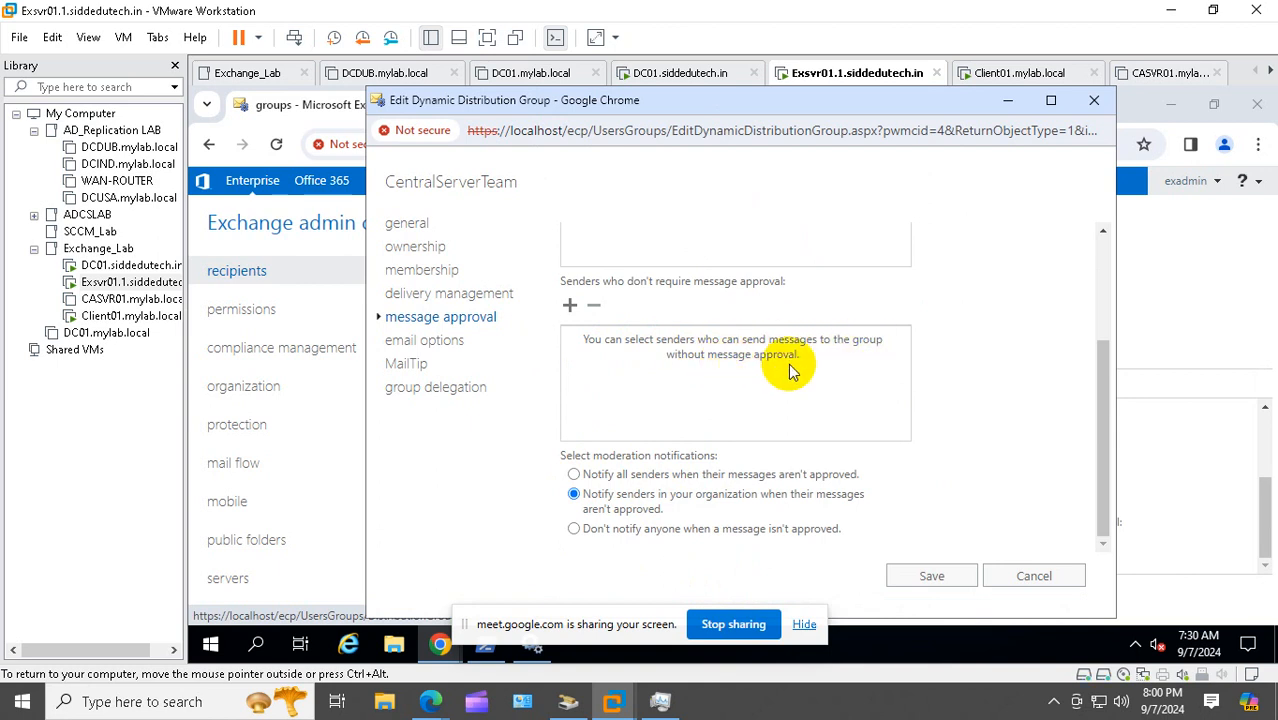
Exempt the moderator user from message approval
left_click(569, 305)
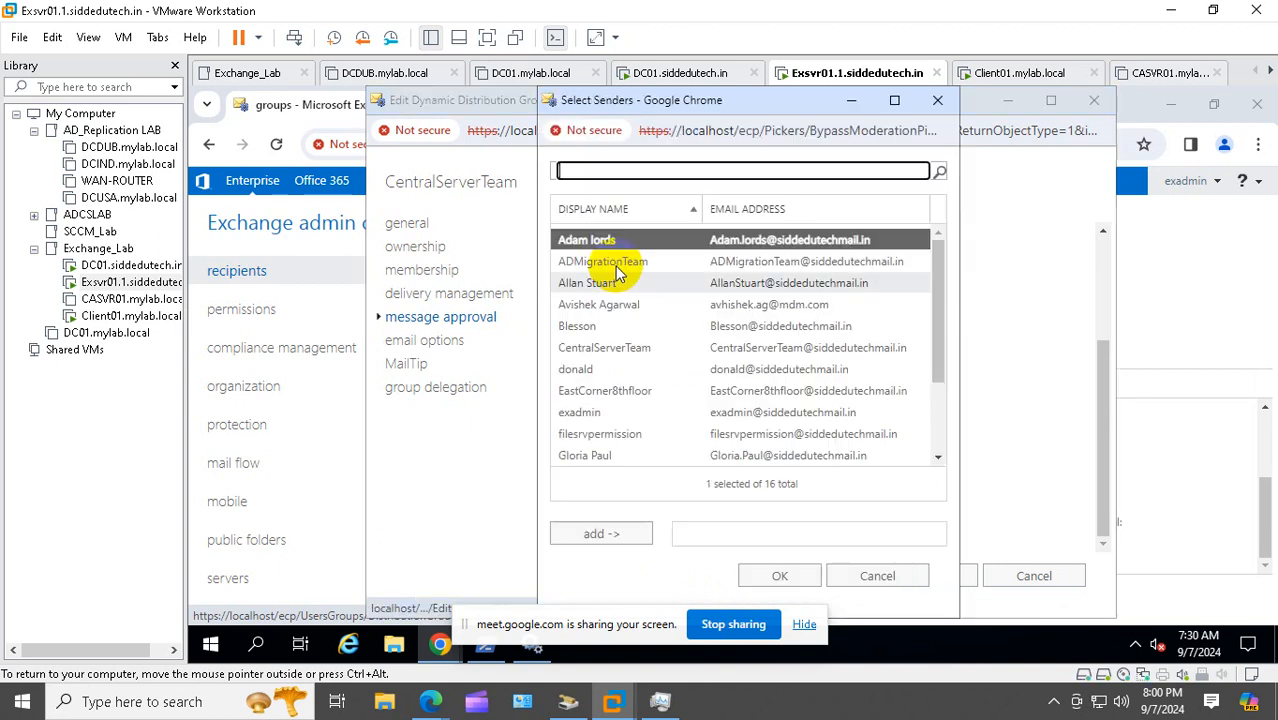
scroll(602, 330, "down", 2)
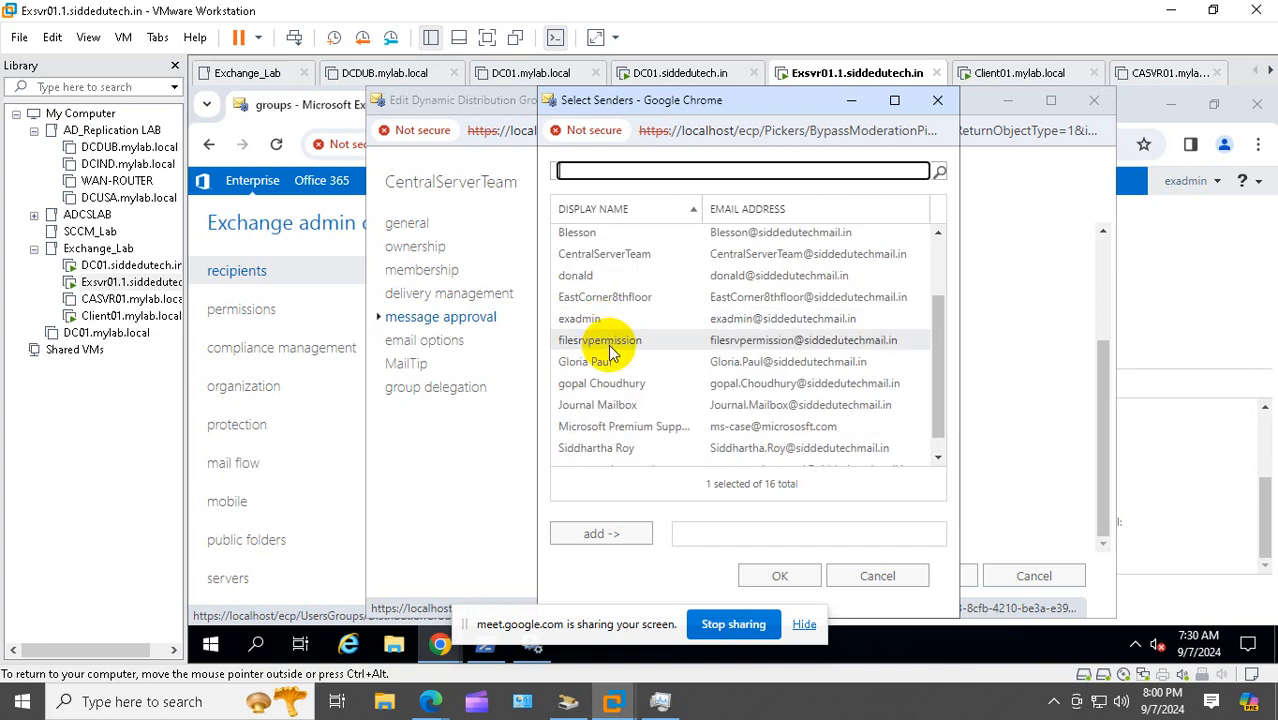
left_click(598, 364)
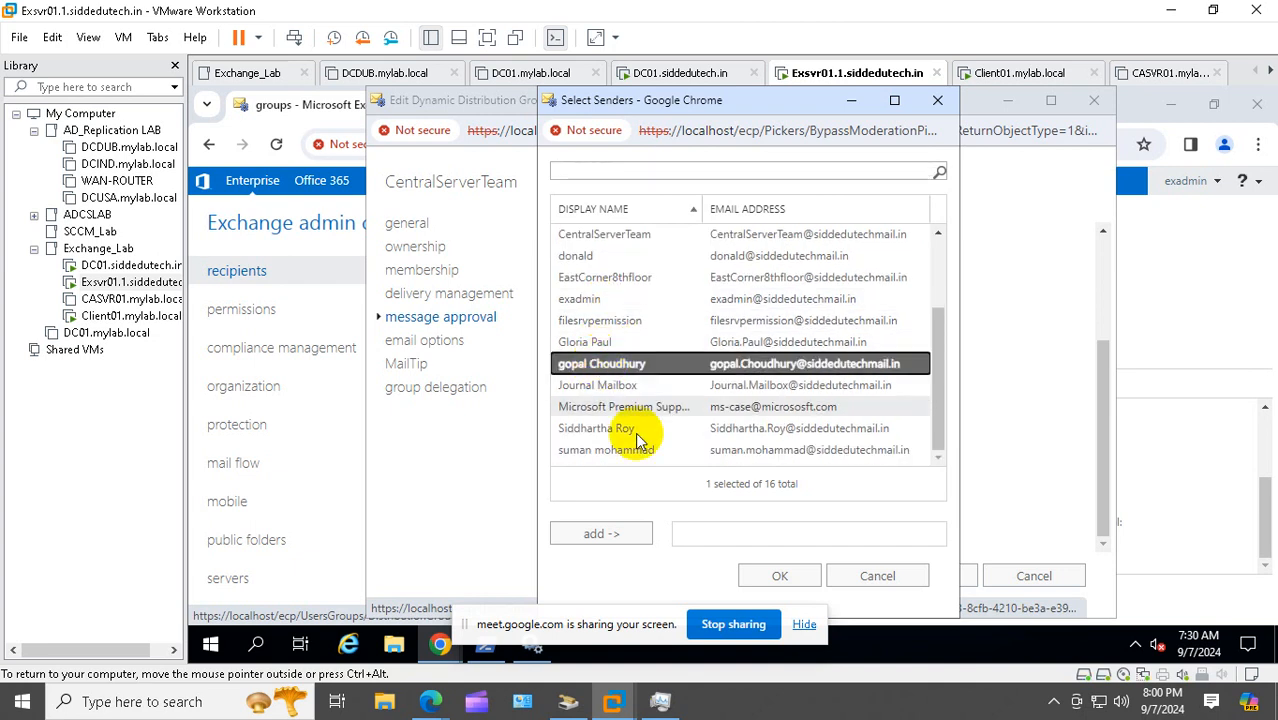
left_click(617, 535)
left_click(780, 576)
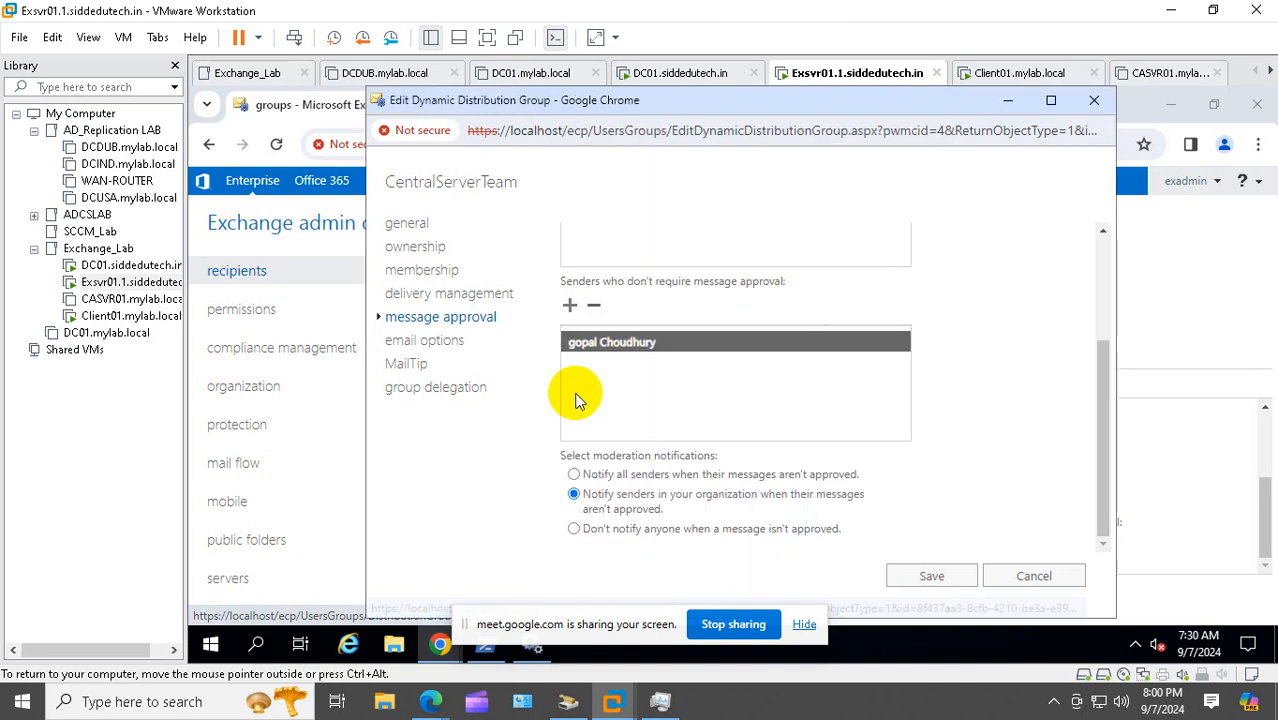
Also exempt CentralServerTeam from message approval and save the group's moderation settings
left_click(572, 309)
scroll(660, 325, "down", 2)
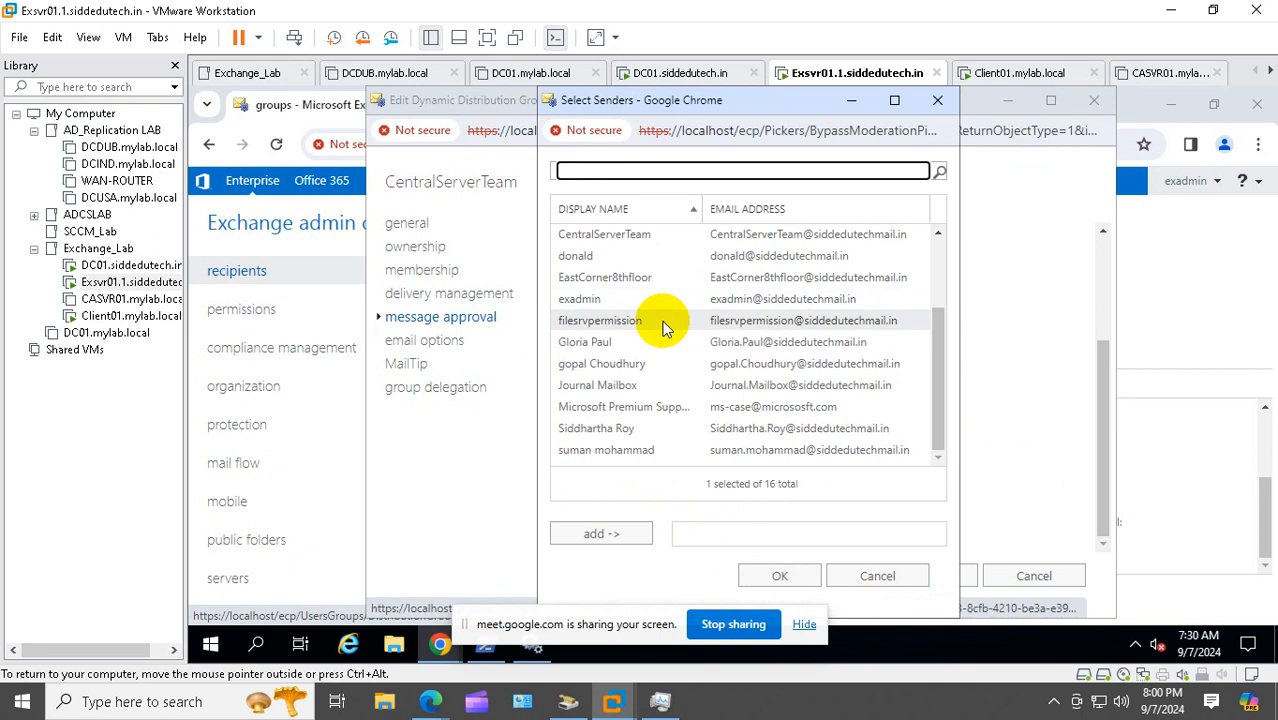
scroll(665, 328, "up", 3)
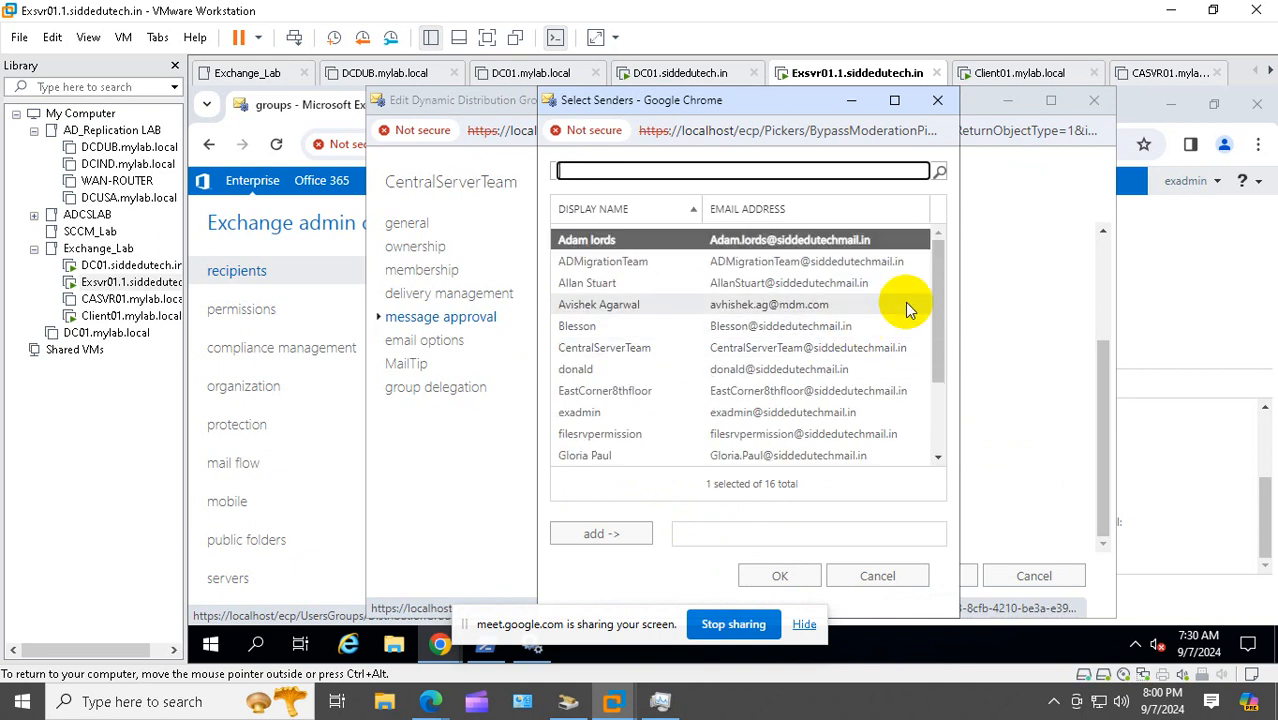
left_click_drag(936, 286, 947, 237)
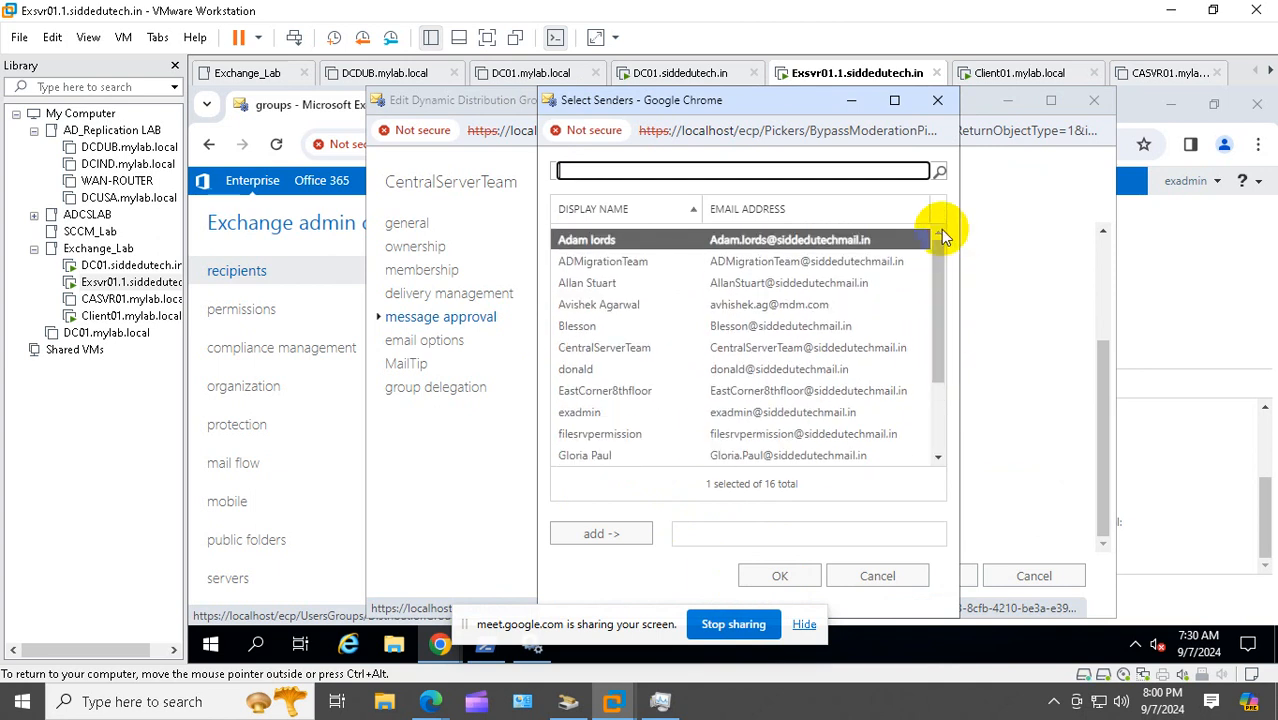
left_click(618, 348)
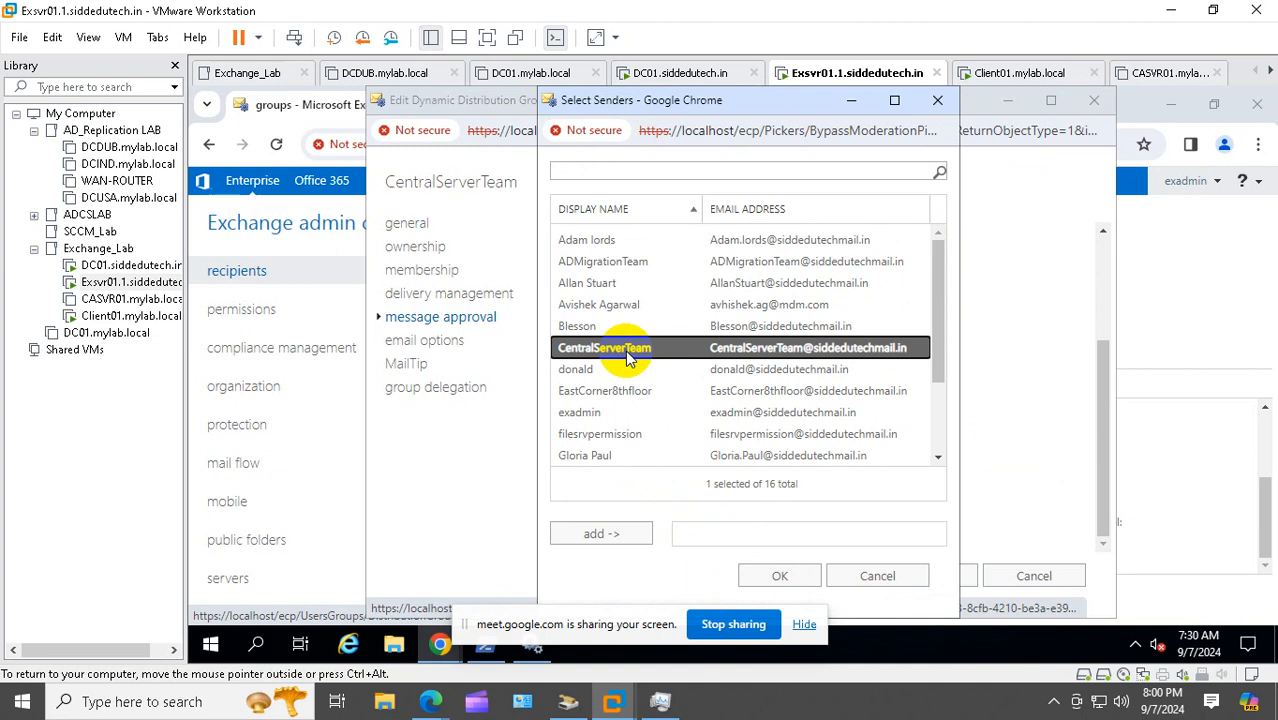
left_click(605, 535)
left_click(765, 574)
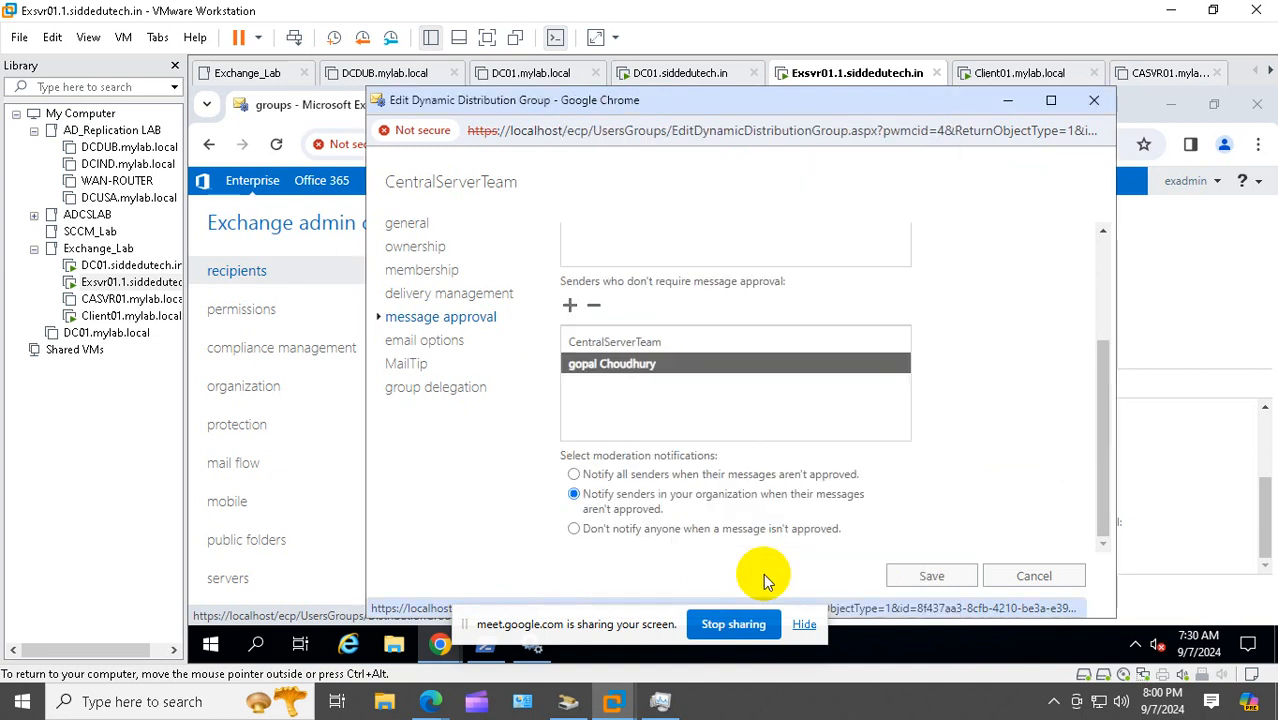
left_click(932, 577)
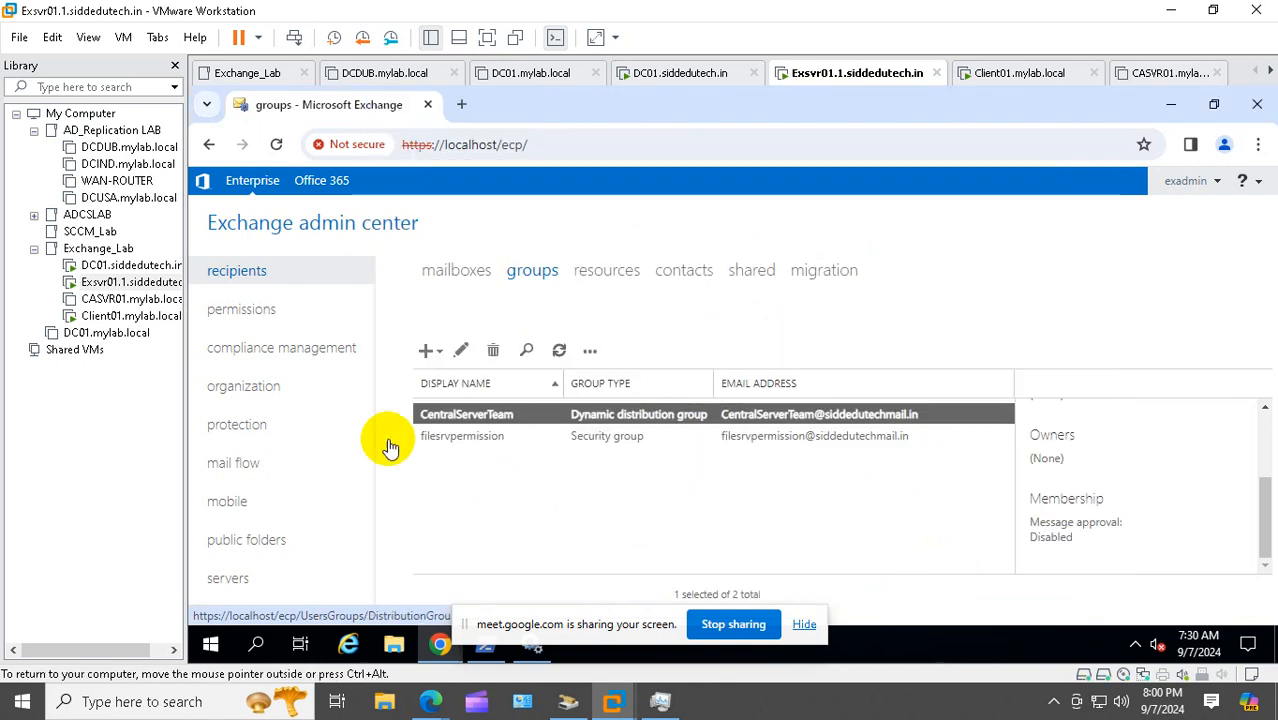
Sign the current Windows user out of the Client01 virtual machine
left_click(131, 315)
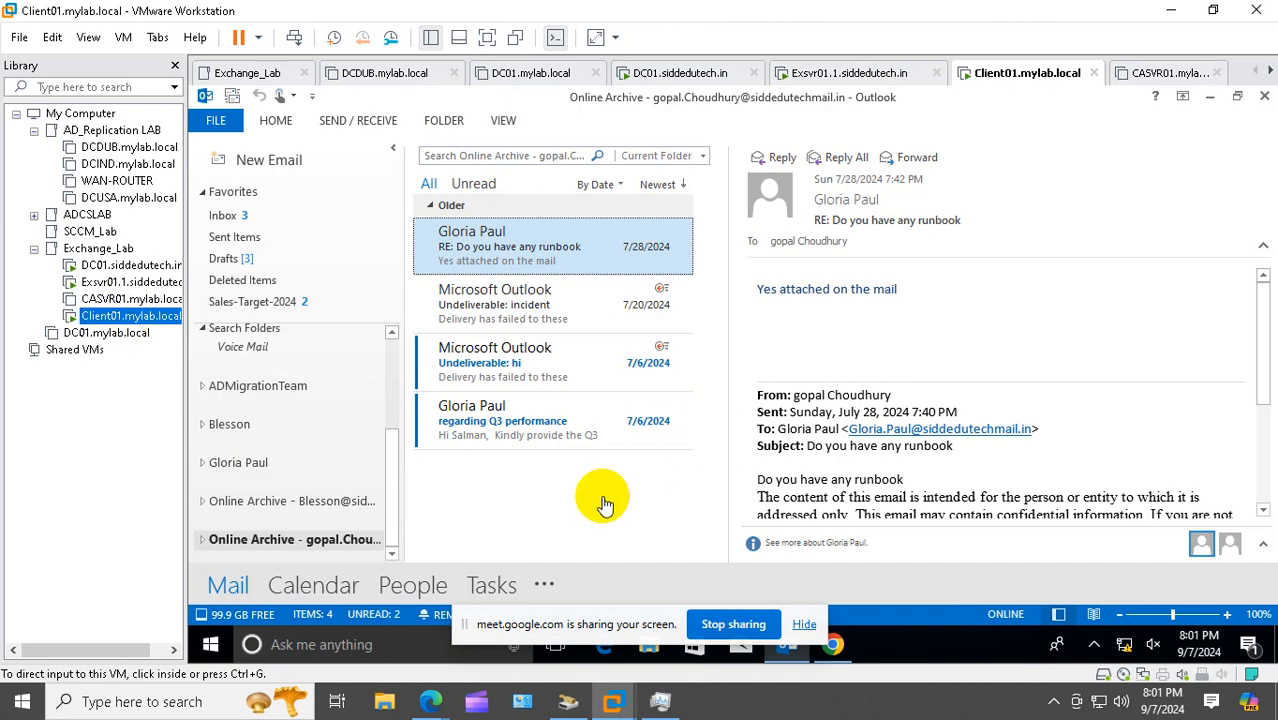
right_click(212, 648)
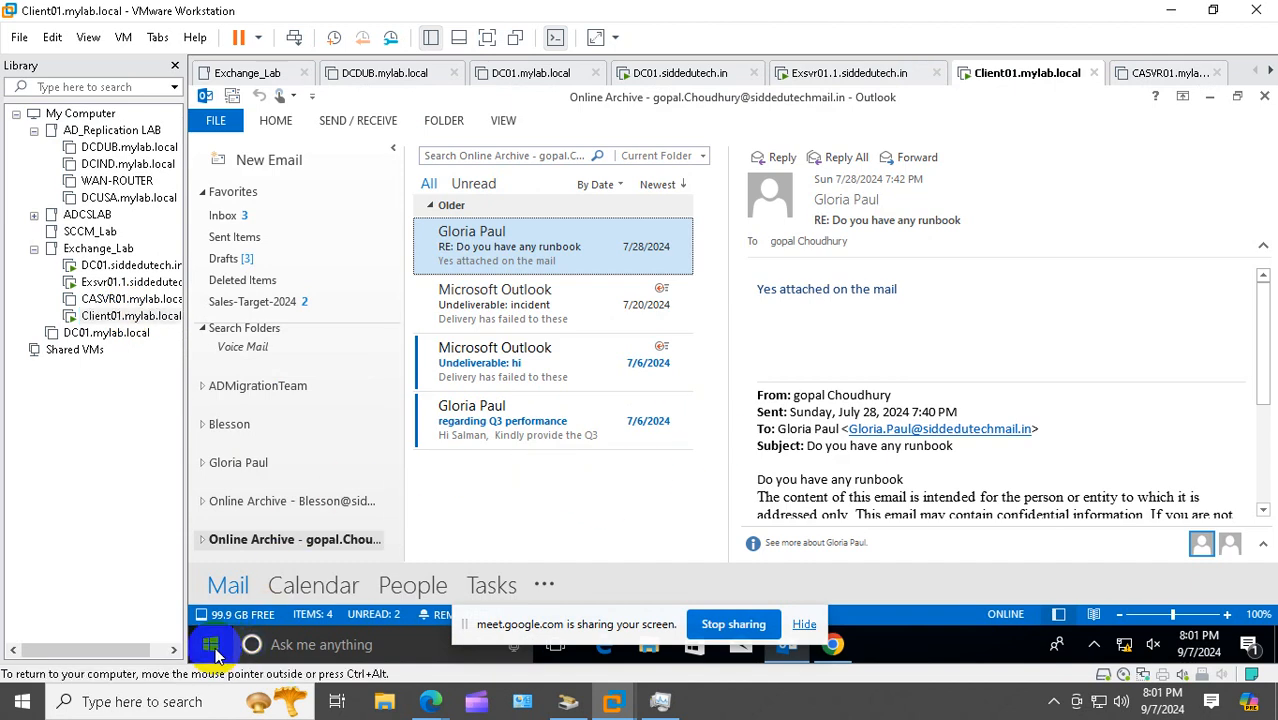
mouse_move(328, 593)
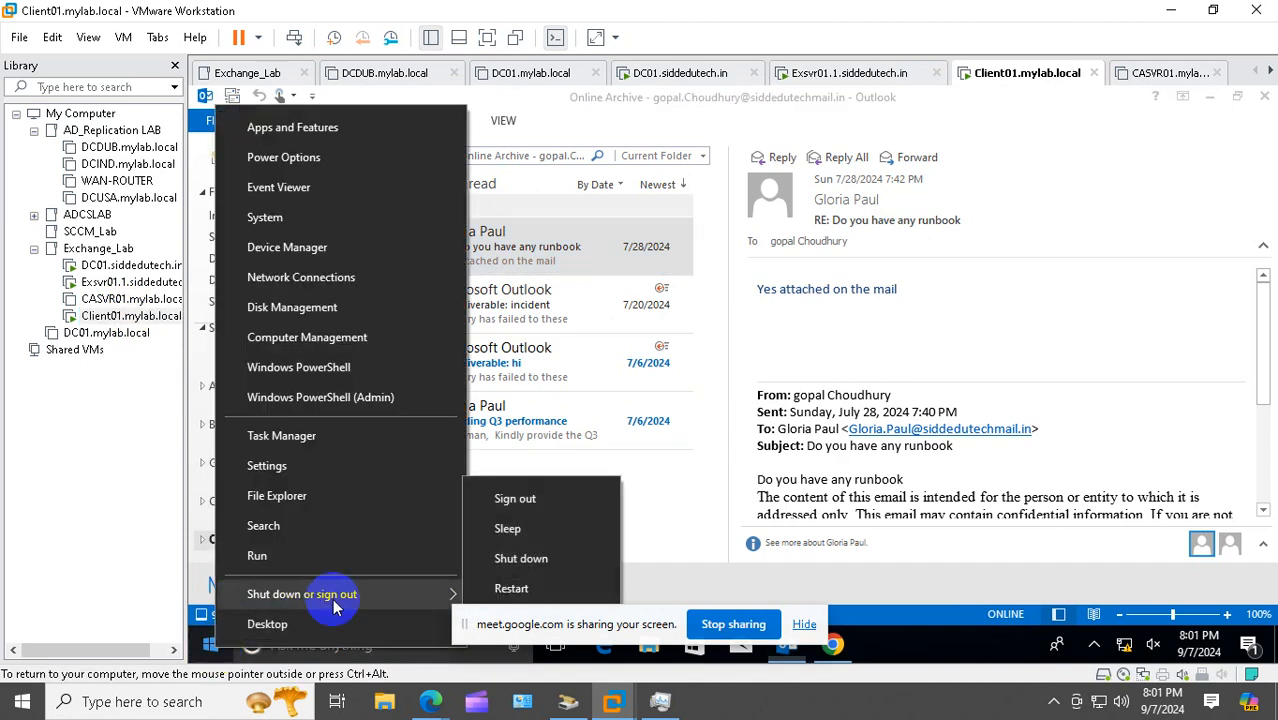
left_click(540, 498)
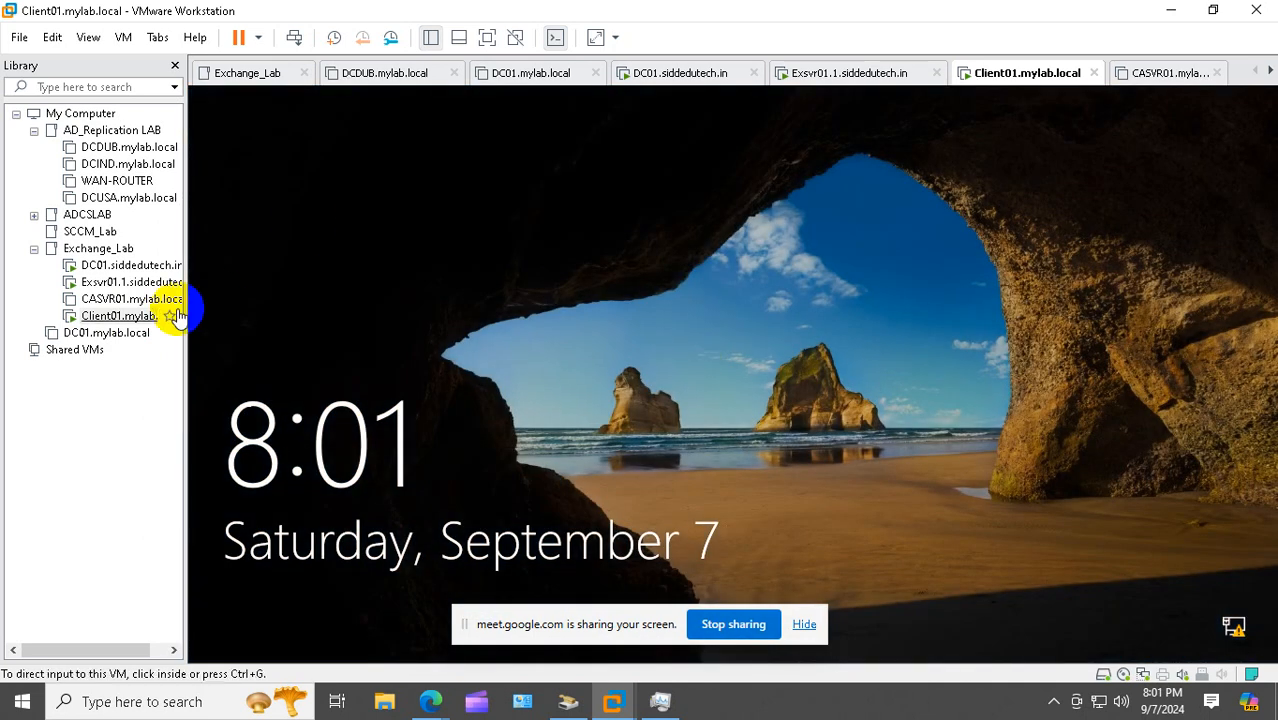
Sign in to Client01 as a different domain user and launch Google Chrome
right_click(112, 318)
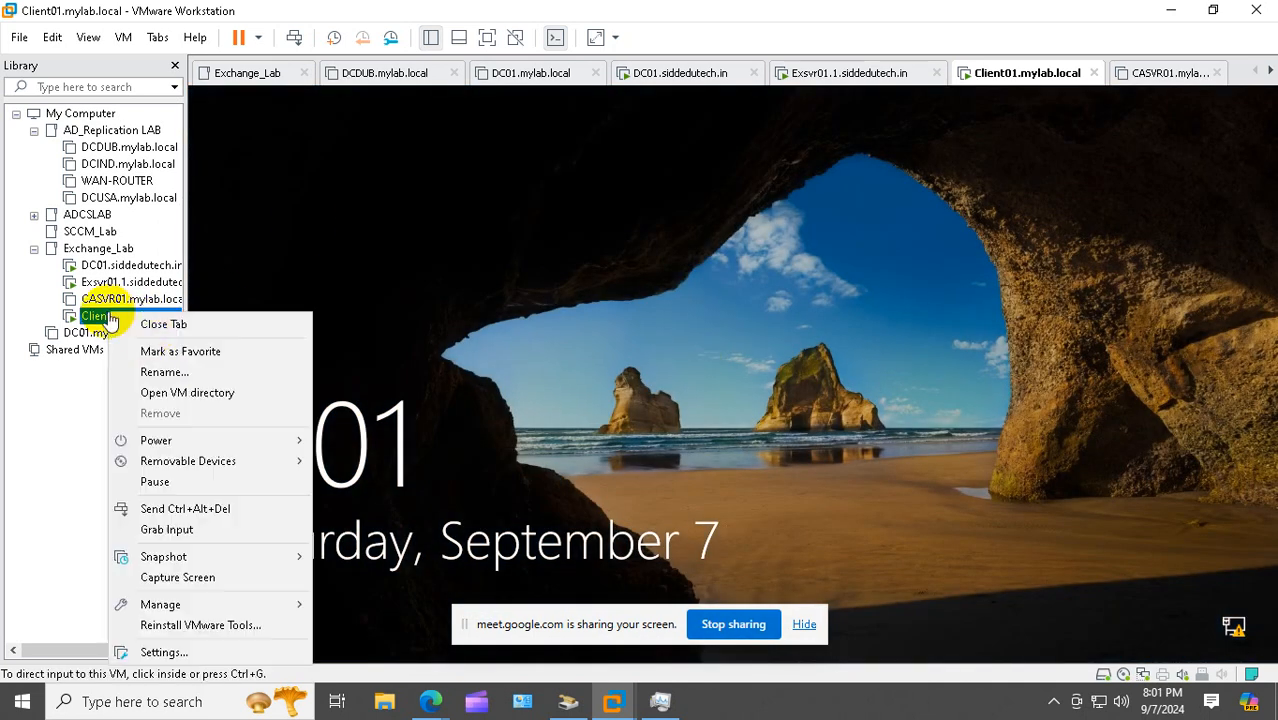
left_click(214, 506)
left_click(330, 610)
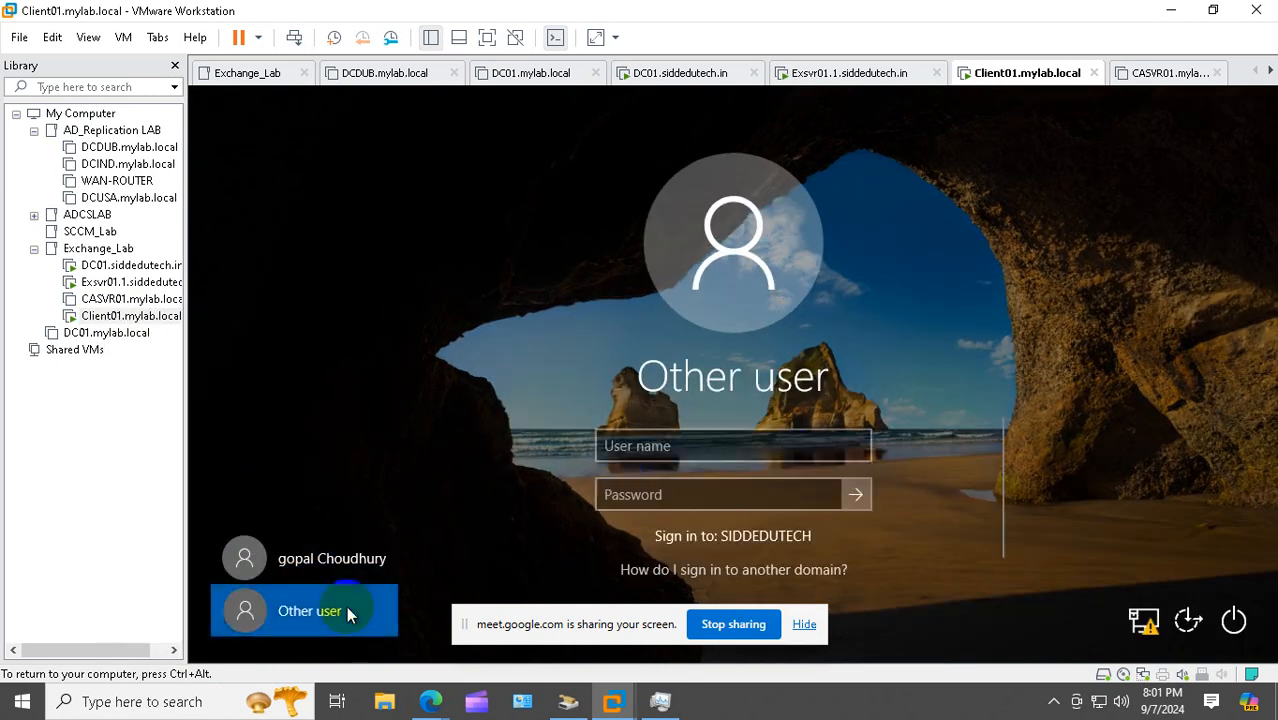
type("do")
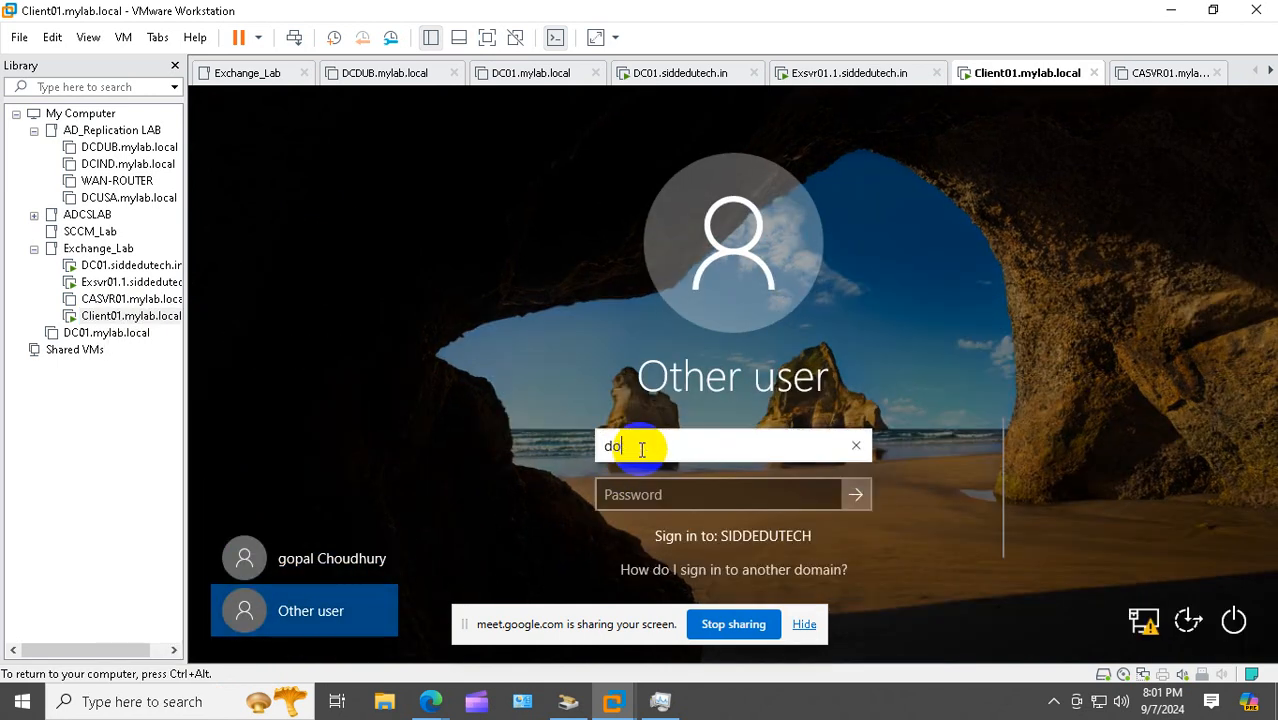
type("nald")
key("Tab")
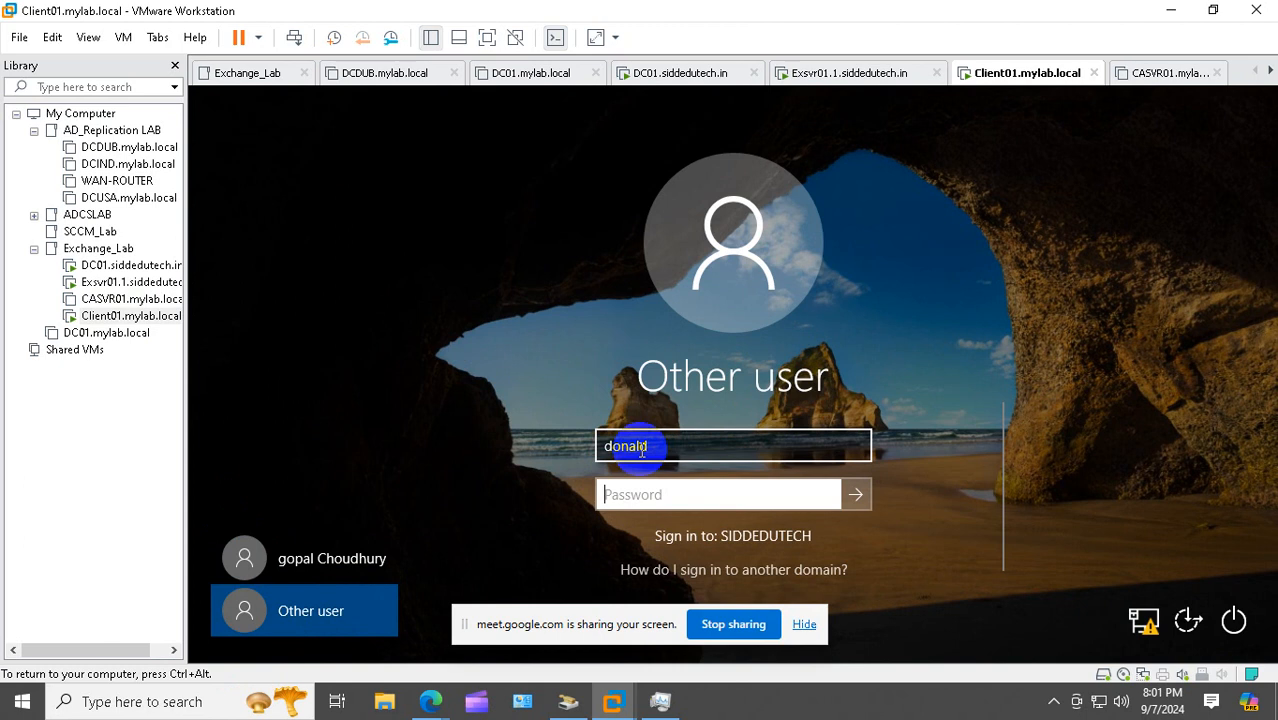
type("•")
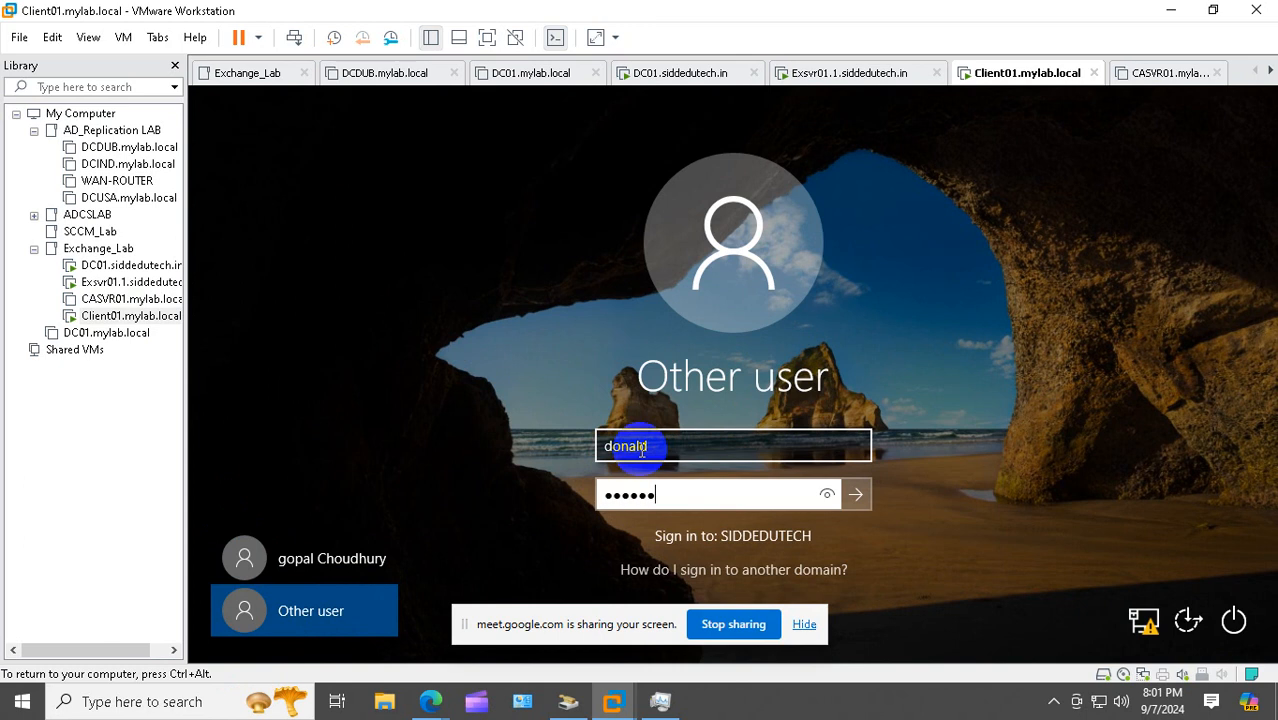
type("•••")
key("Return")
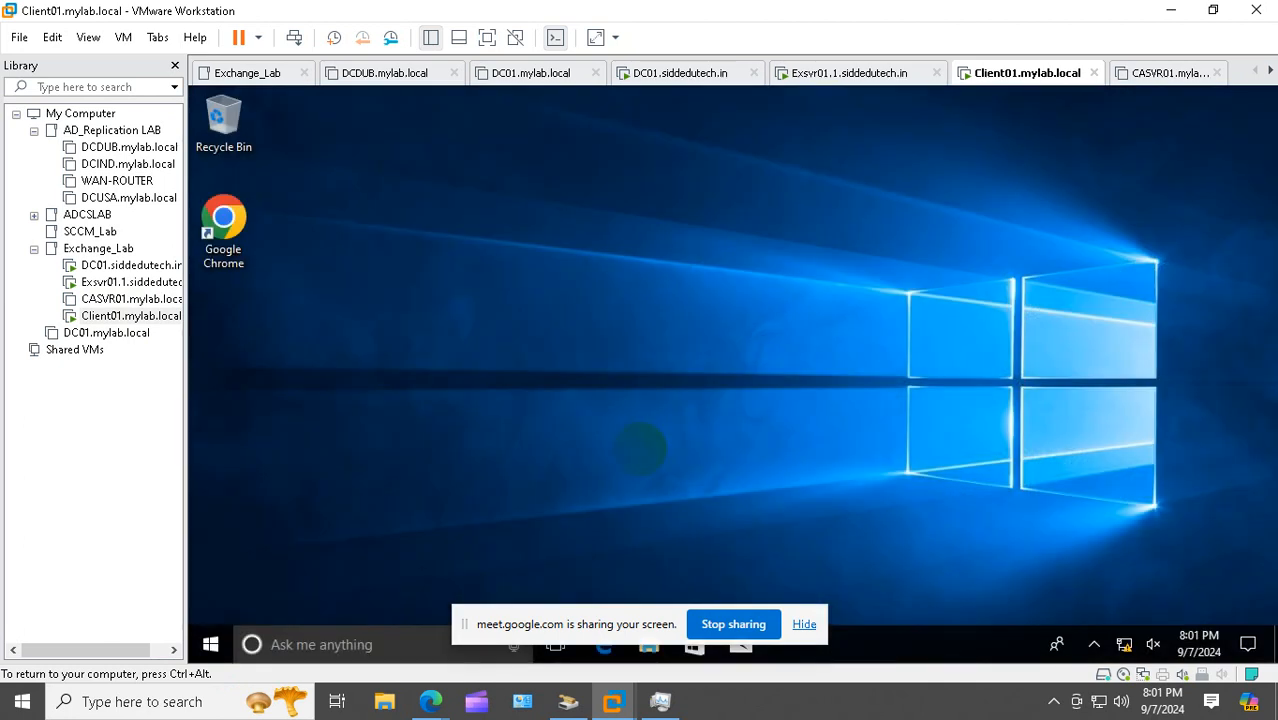
left_click(240, 229)
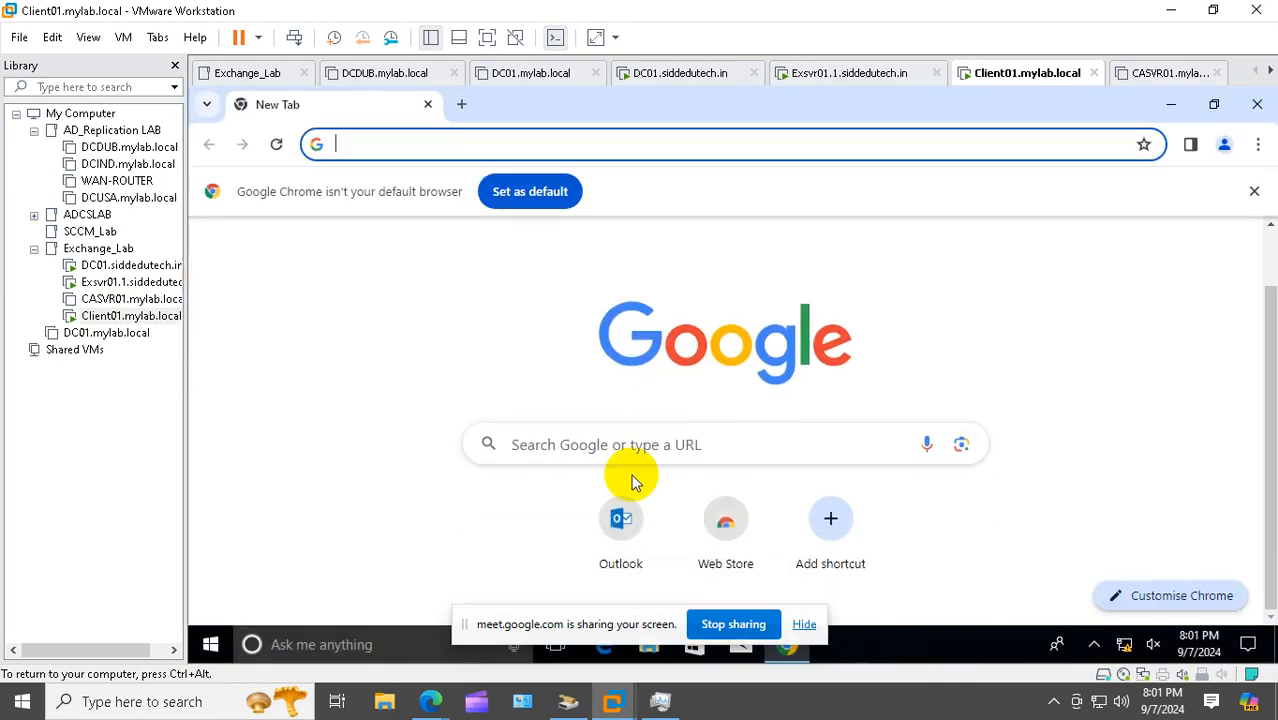
Sign in to Outlook on the web from the Outlook shortcut with the autofilled credentials
left_click(624, 520)
scroll(870, 513, "down", 1)
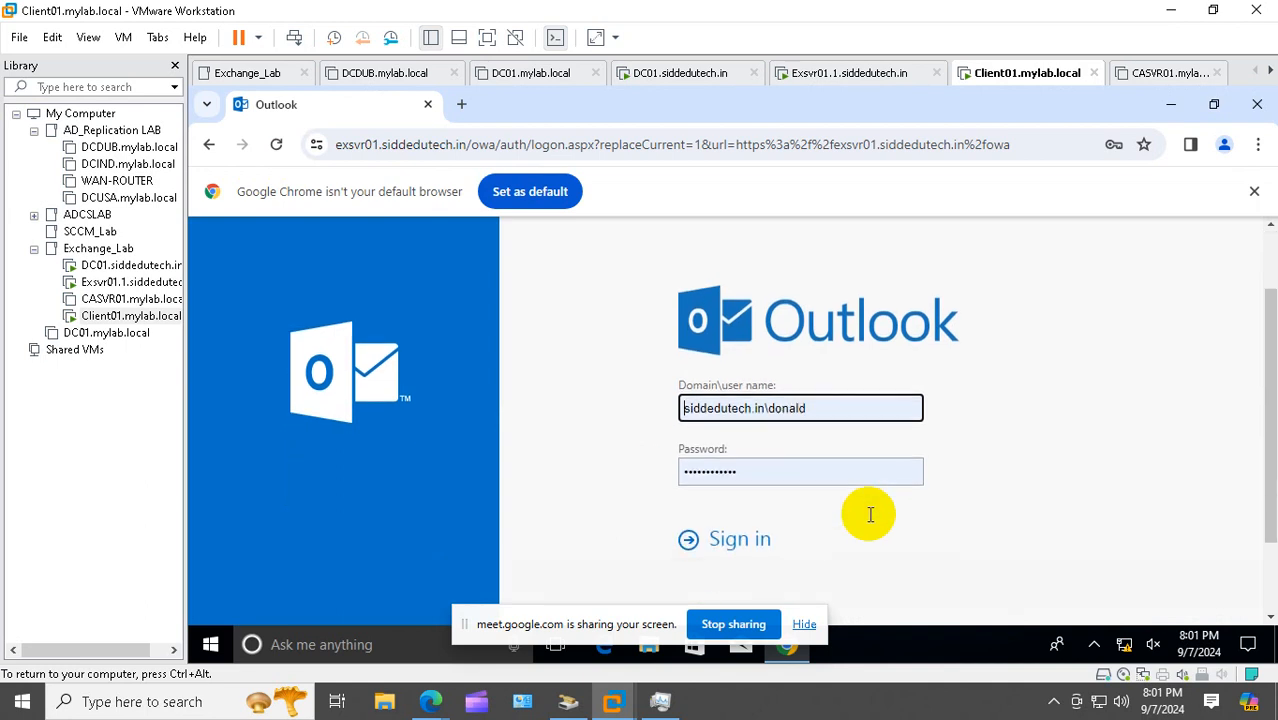
left_click(728, 545)
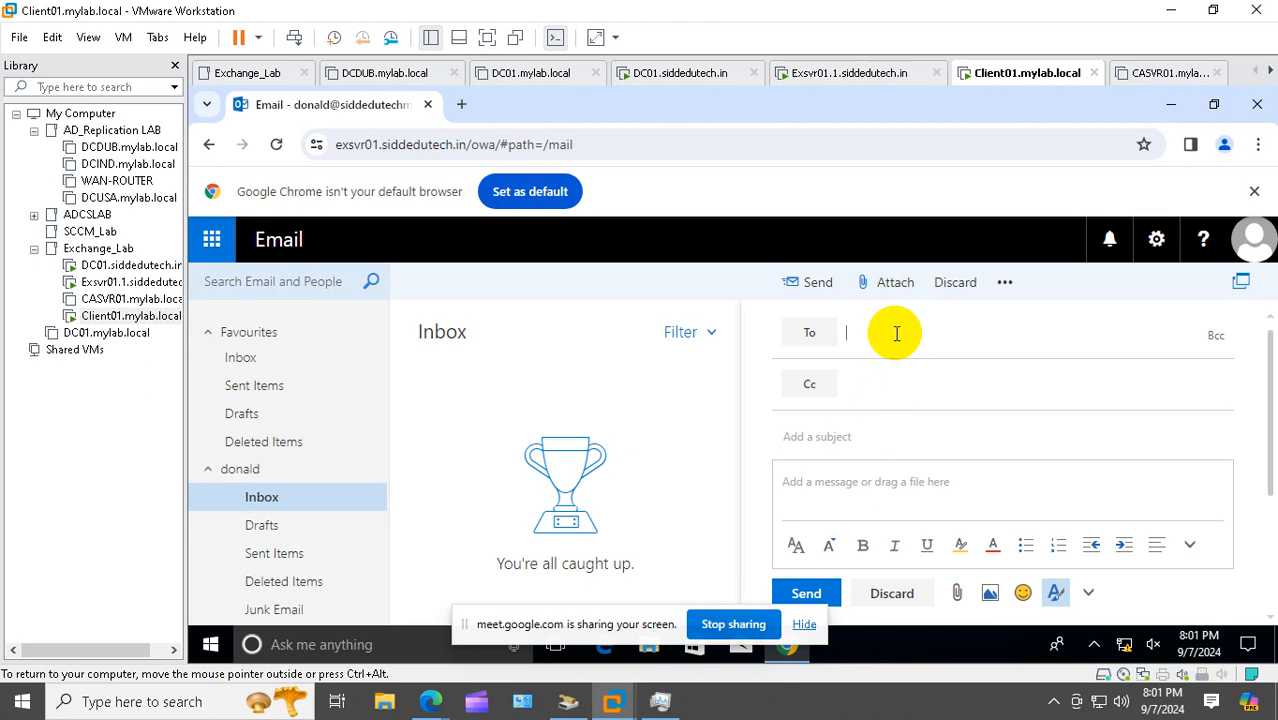
Start a new message addressed to CentralServerTeam via directory search, showing the moderation notice
left_click(895, 333)
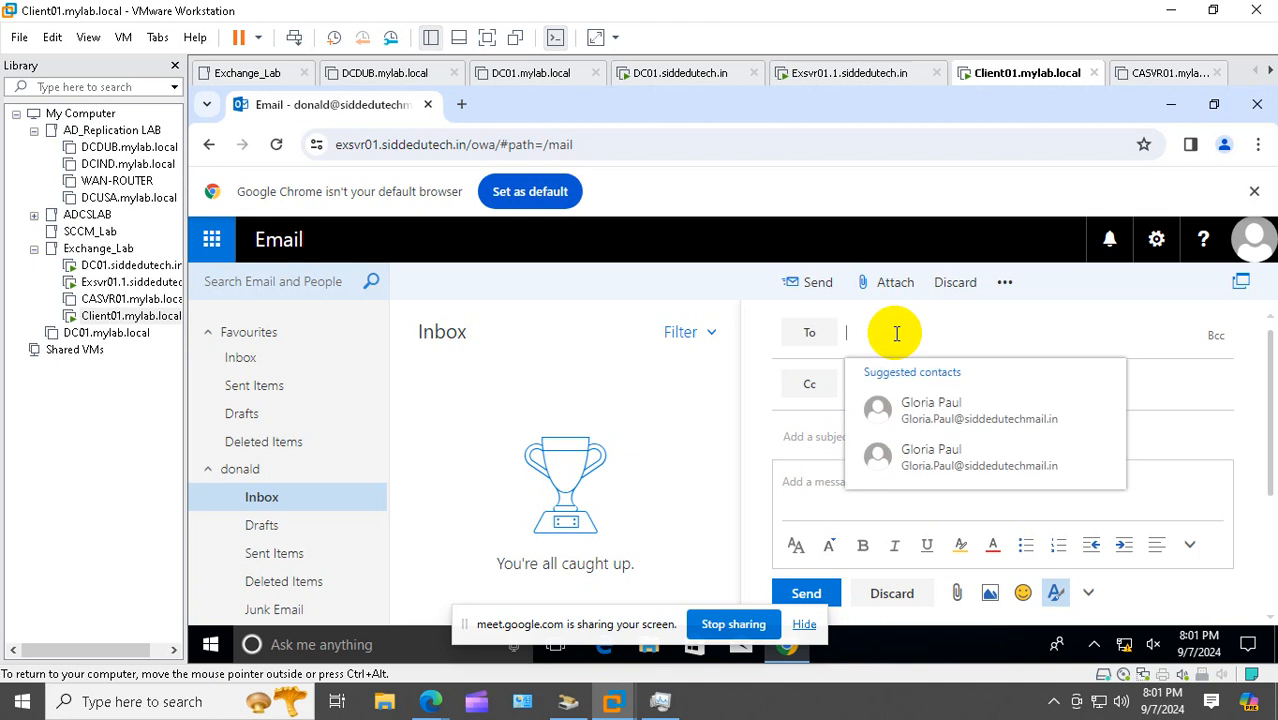
type("cent")
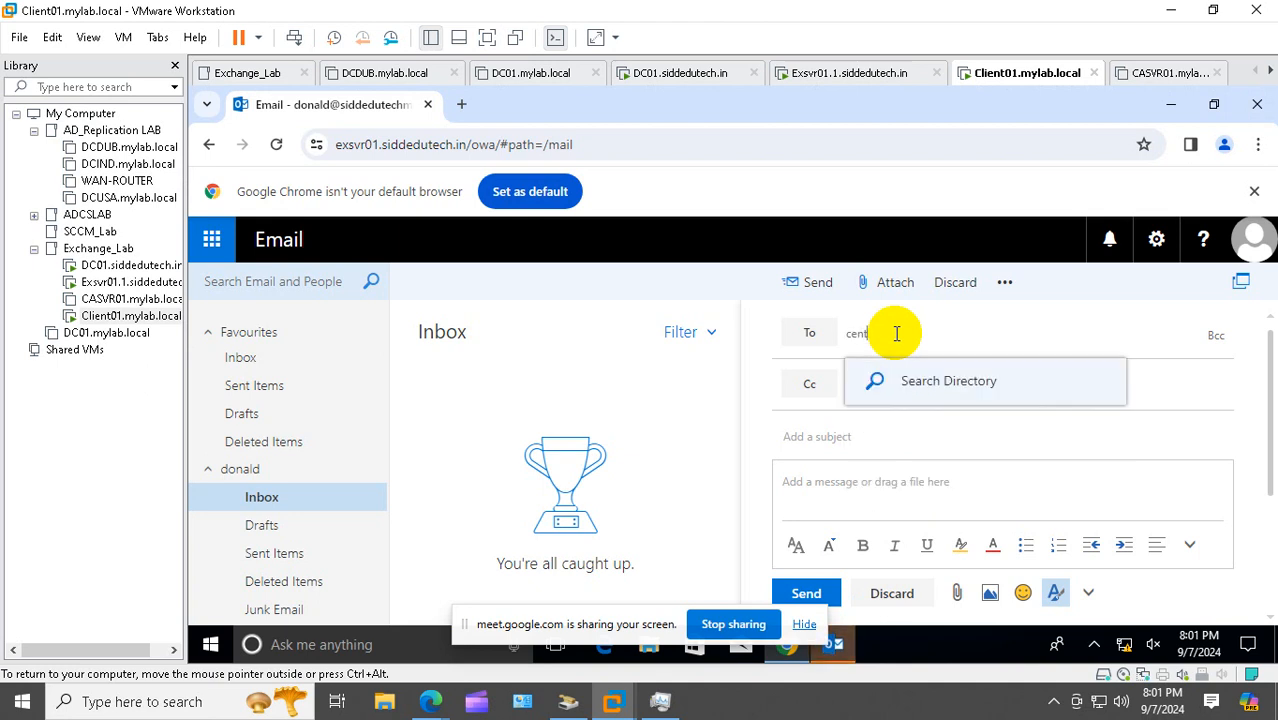
type("r")
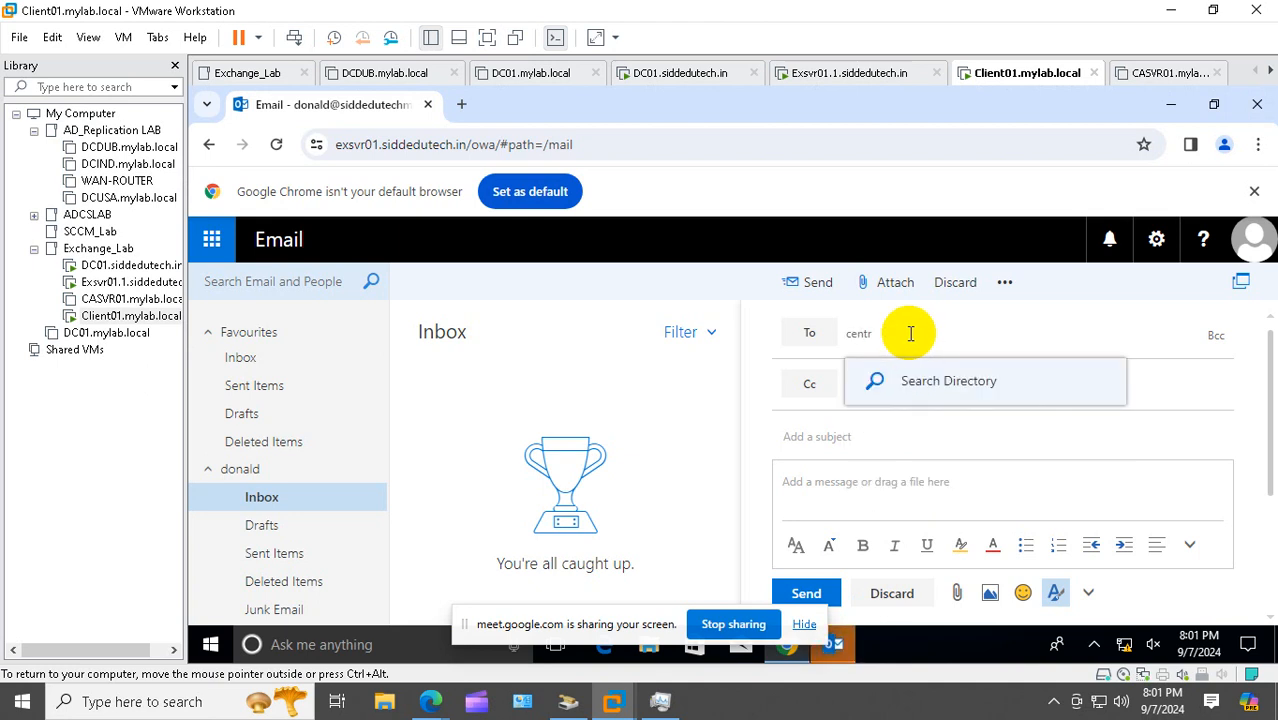
type("al")
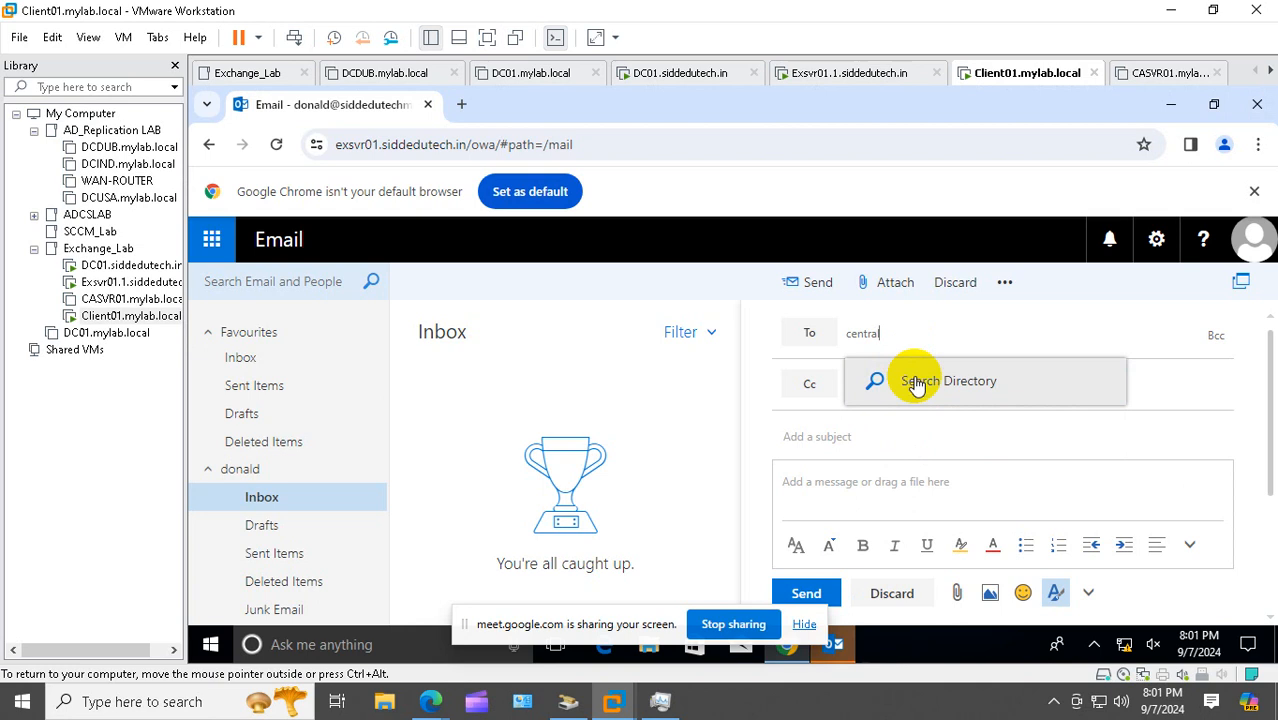
left_click(917, 386)
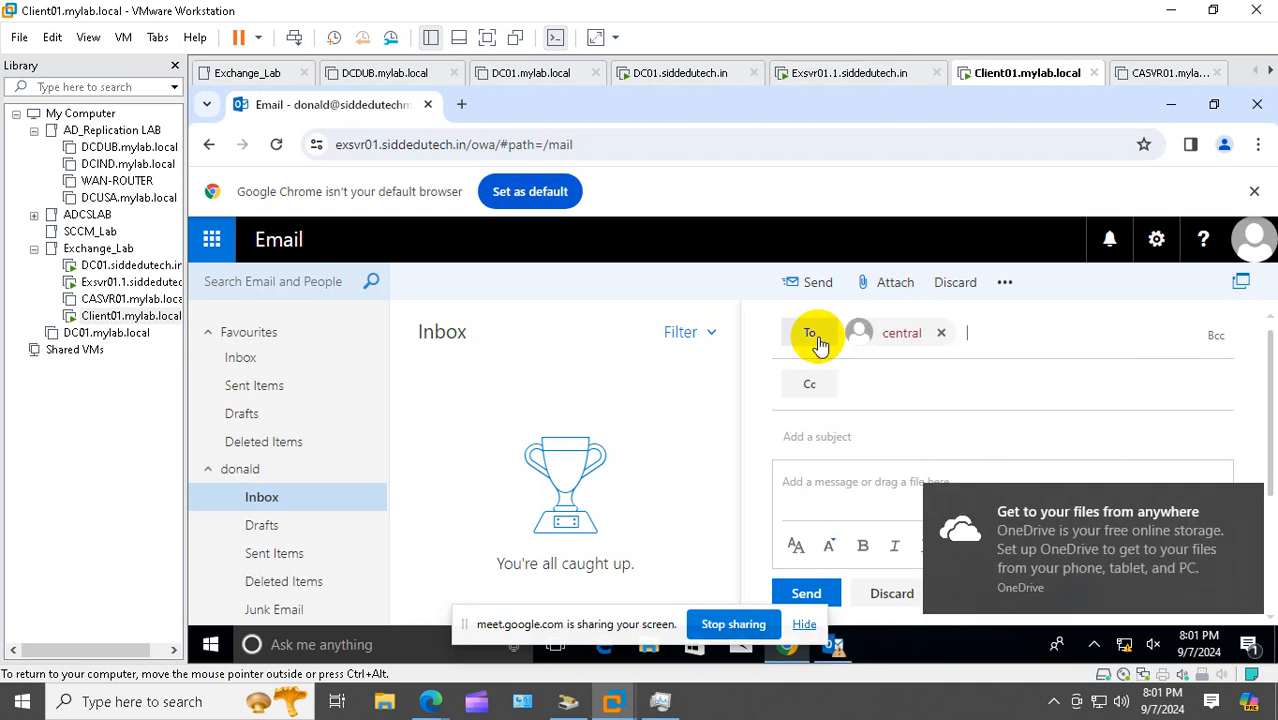
left_click(902, 343)
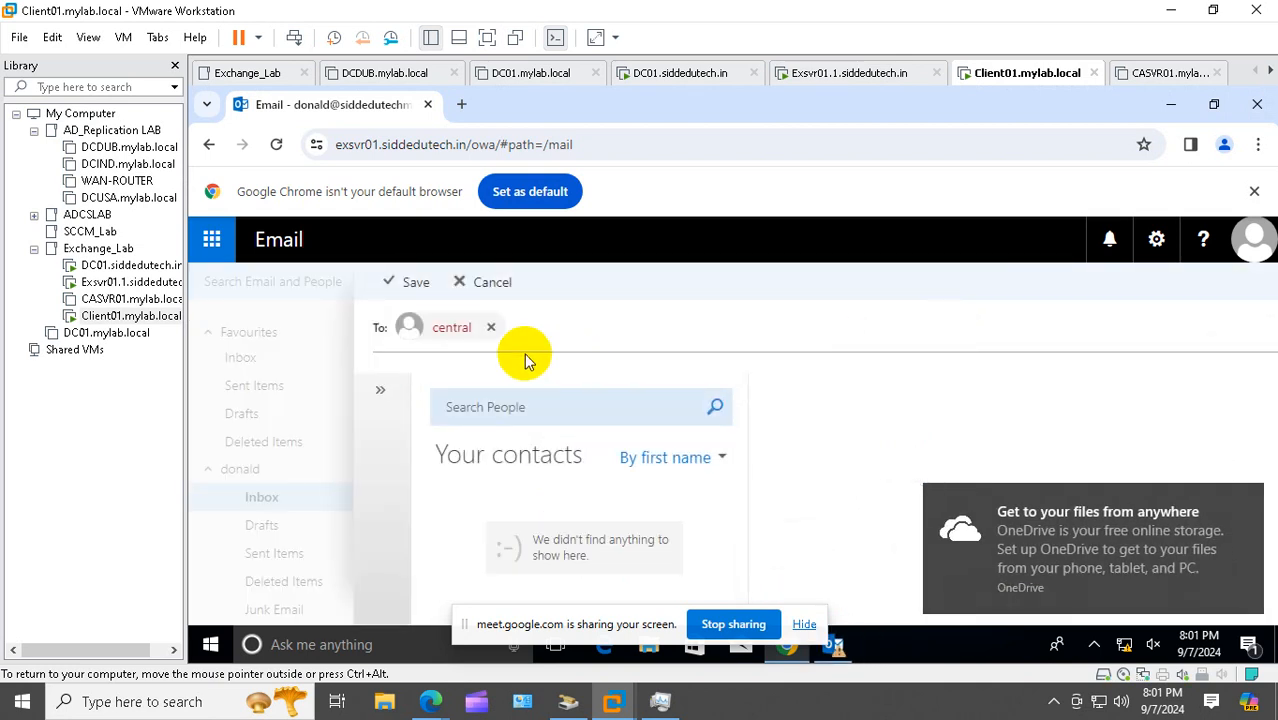
left_click(492, 328)
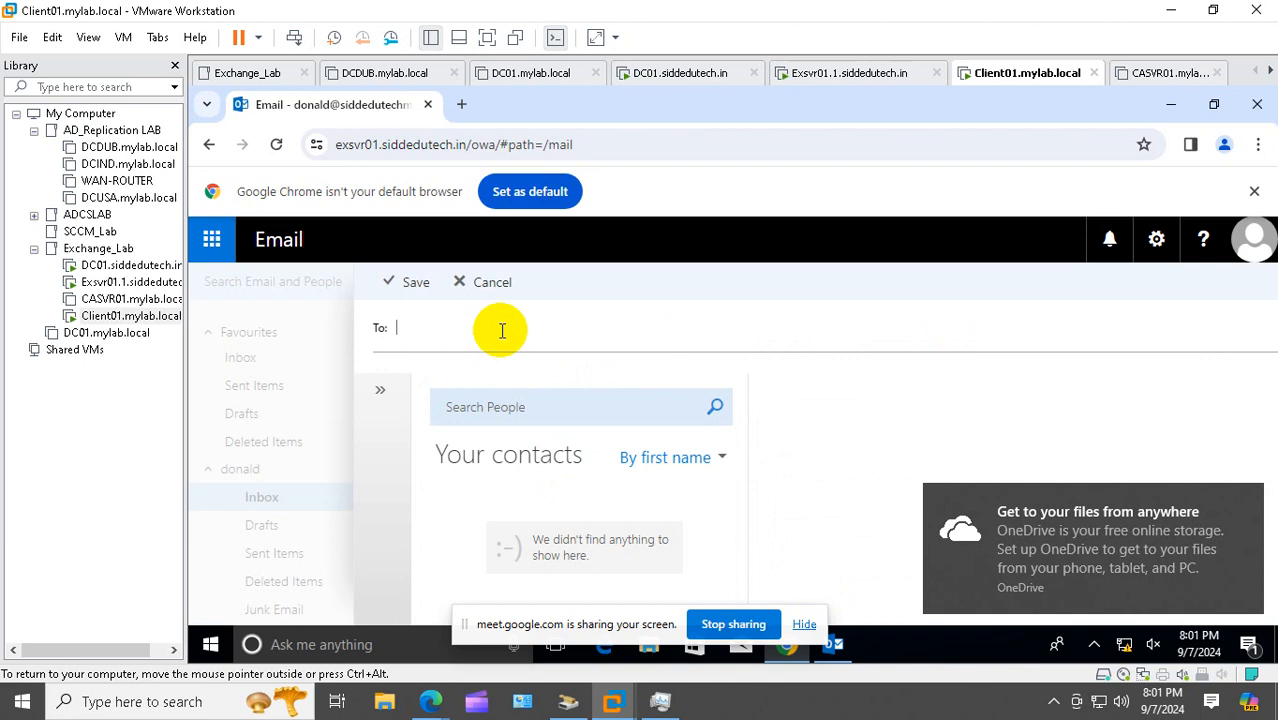
type("central")
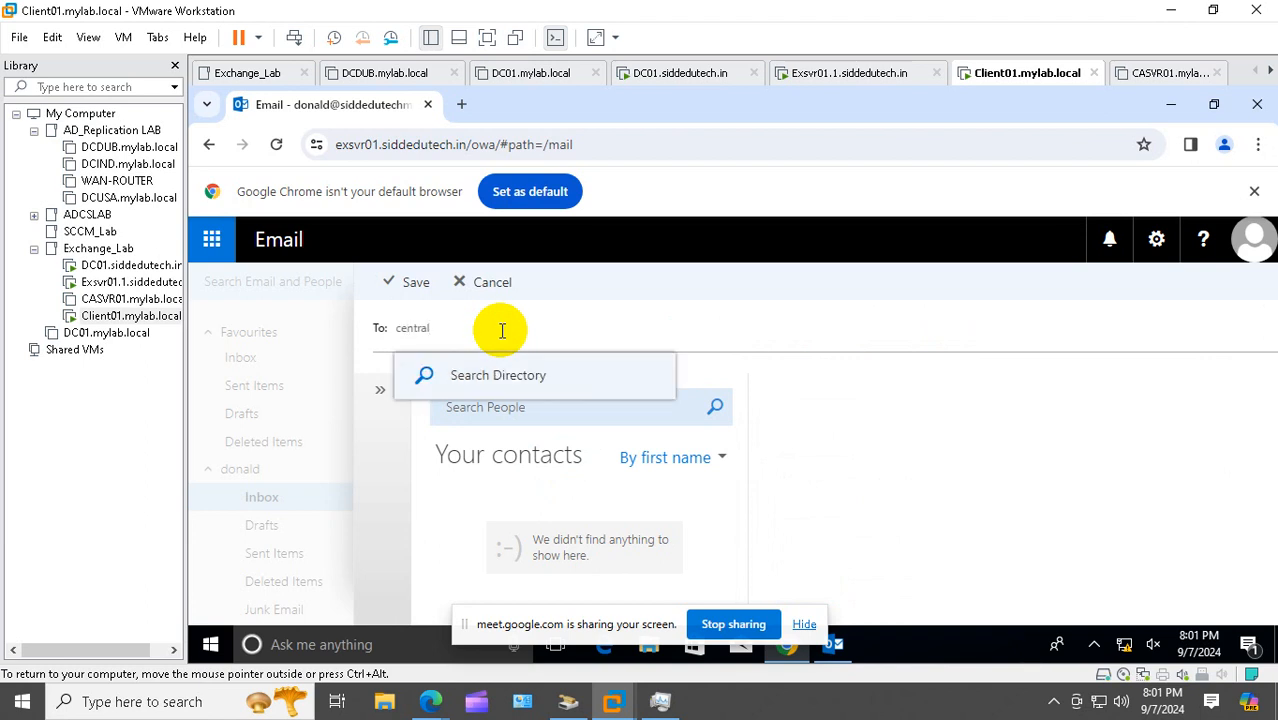
left_click(485, 375)
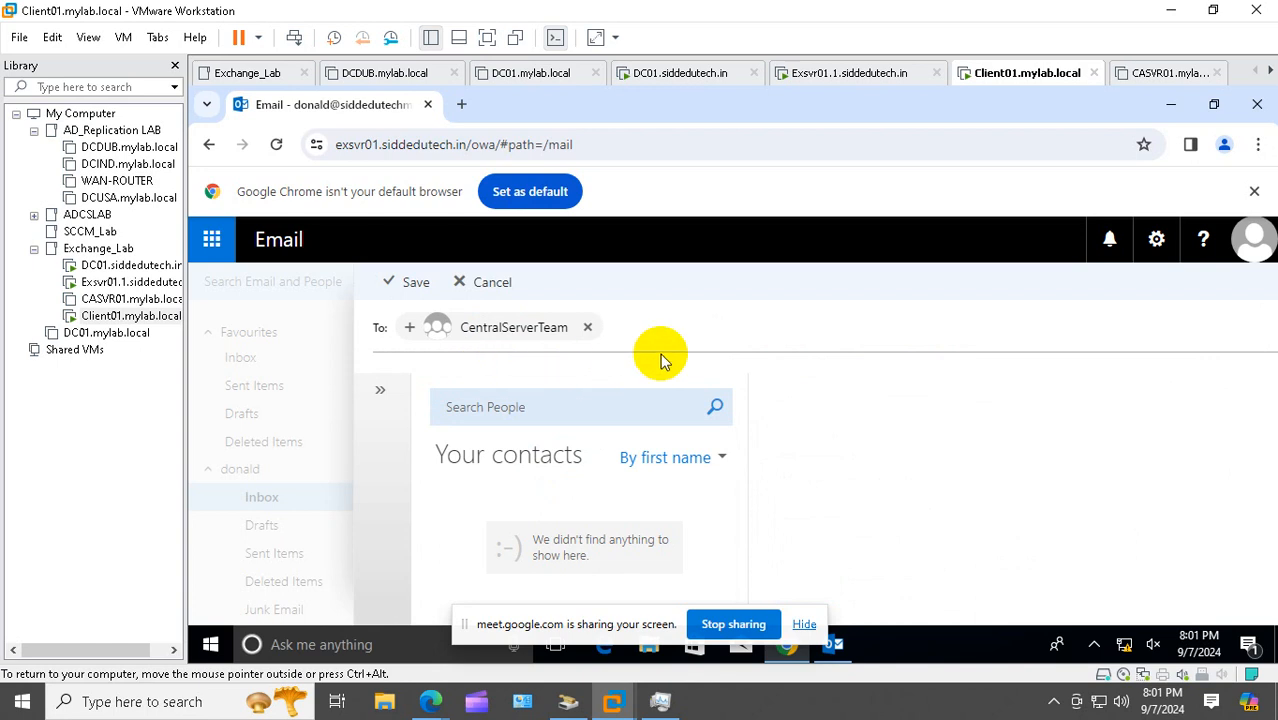
left_click(414, 283)
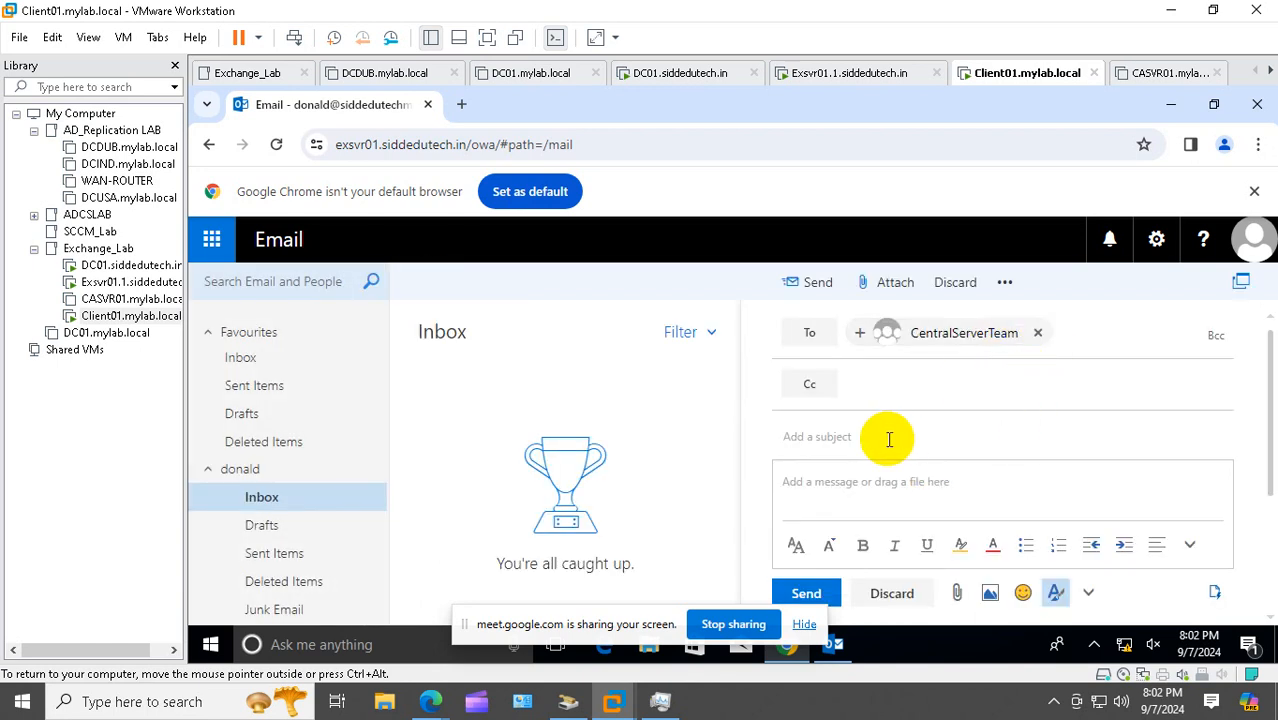
left_click(833, 492)
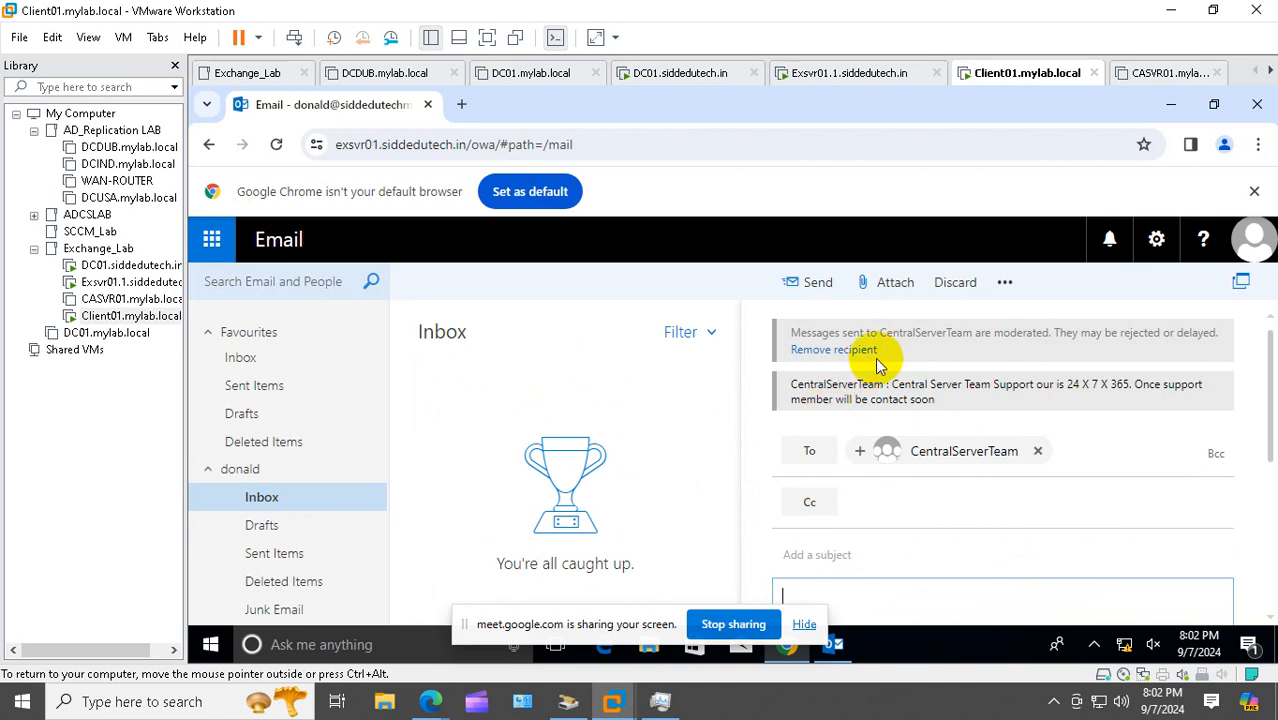
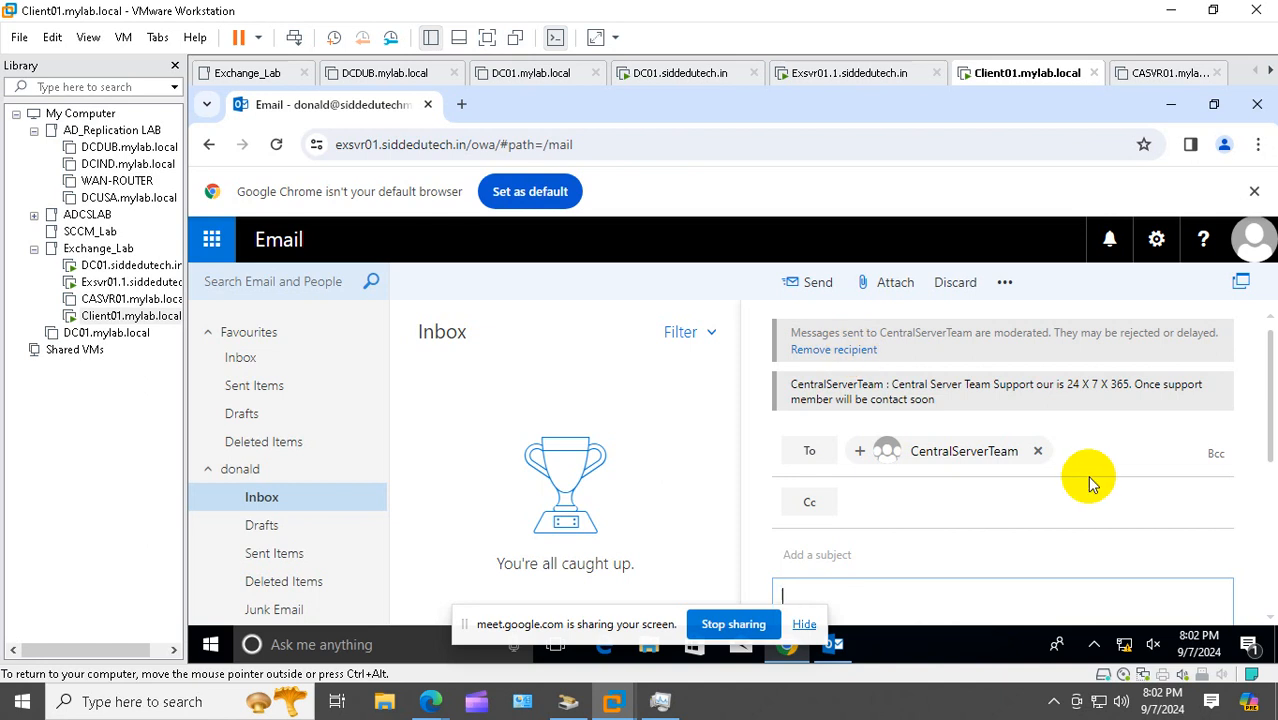
Send CentralServerTeam a message with body 'Hi Everyone' and subject 'Good Morning'
scroll(845, 538, "down", 1)
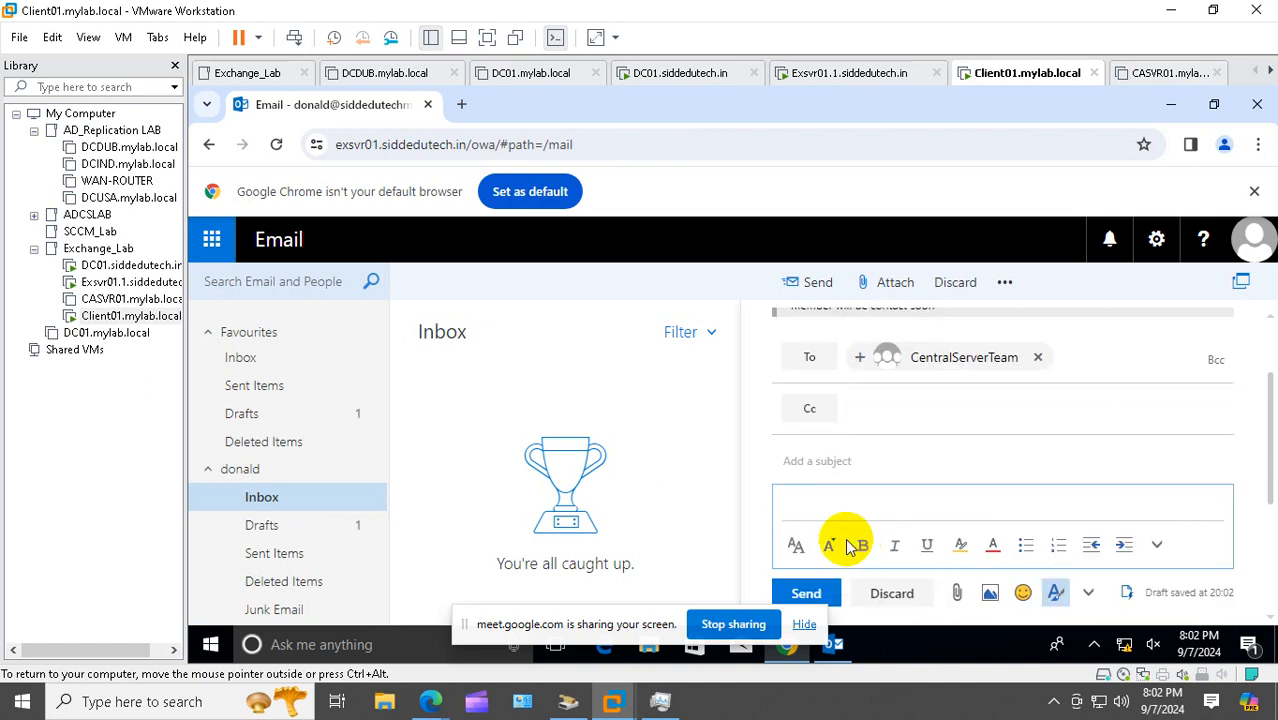
left_click(815, 505)
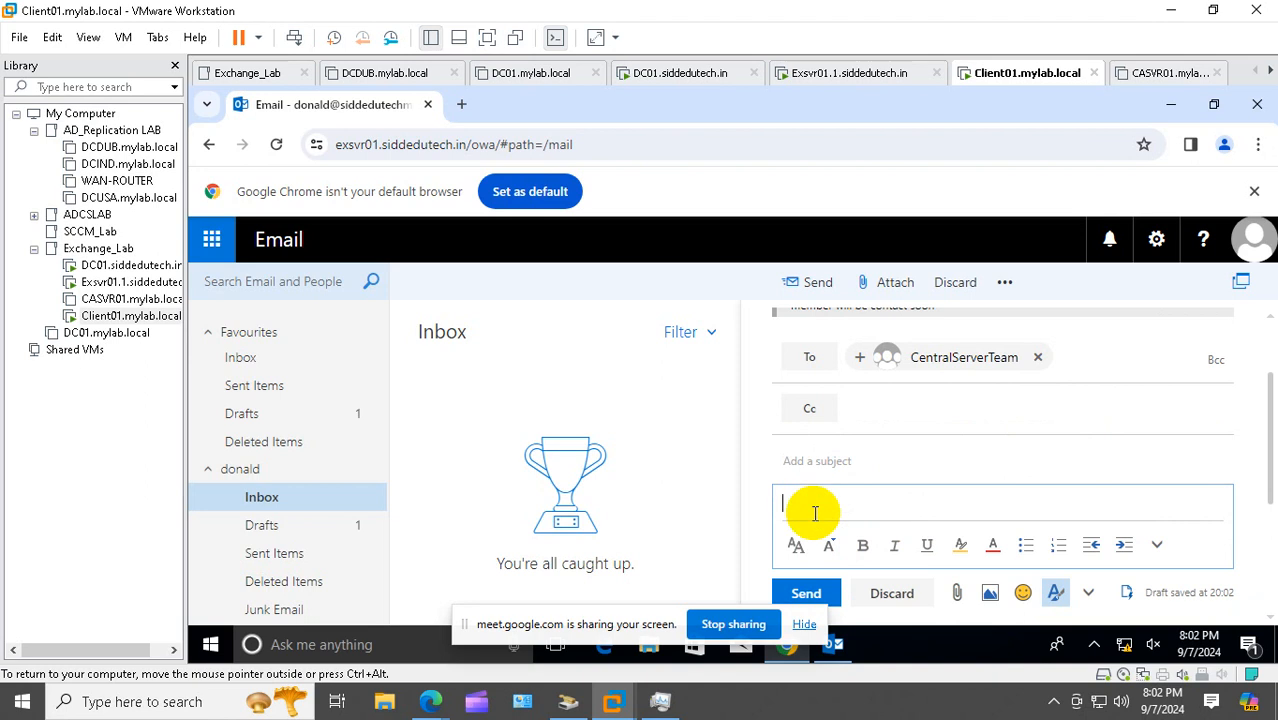
type("Hi Everyone")
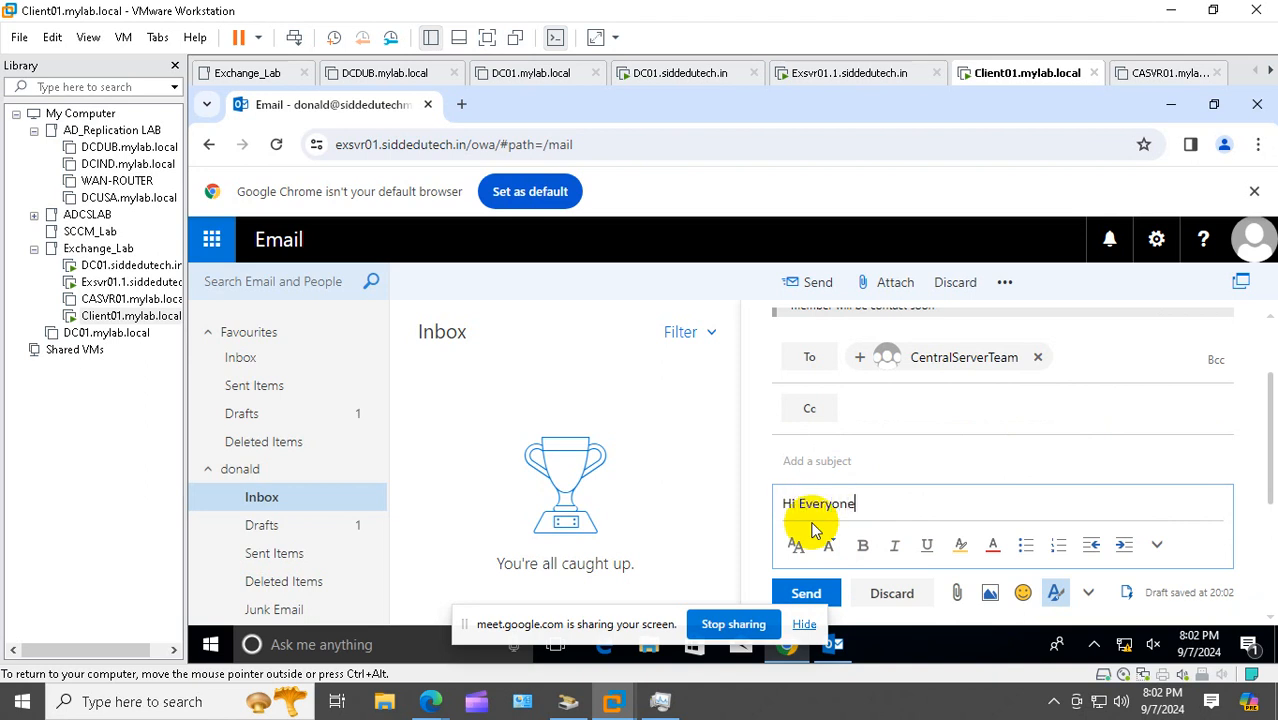
left_click(843, 462)
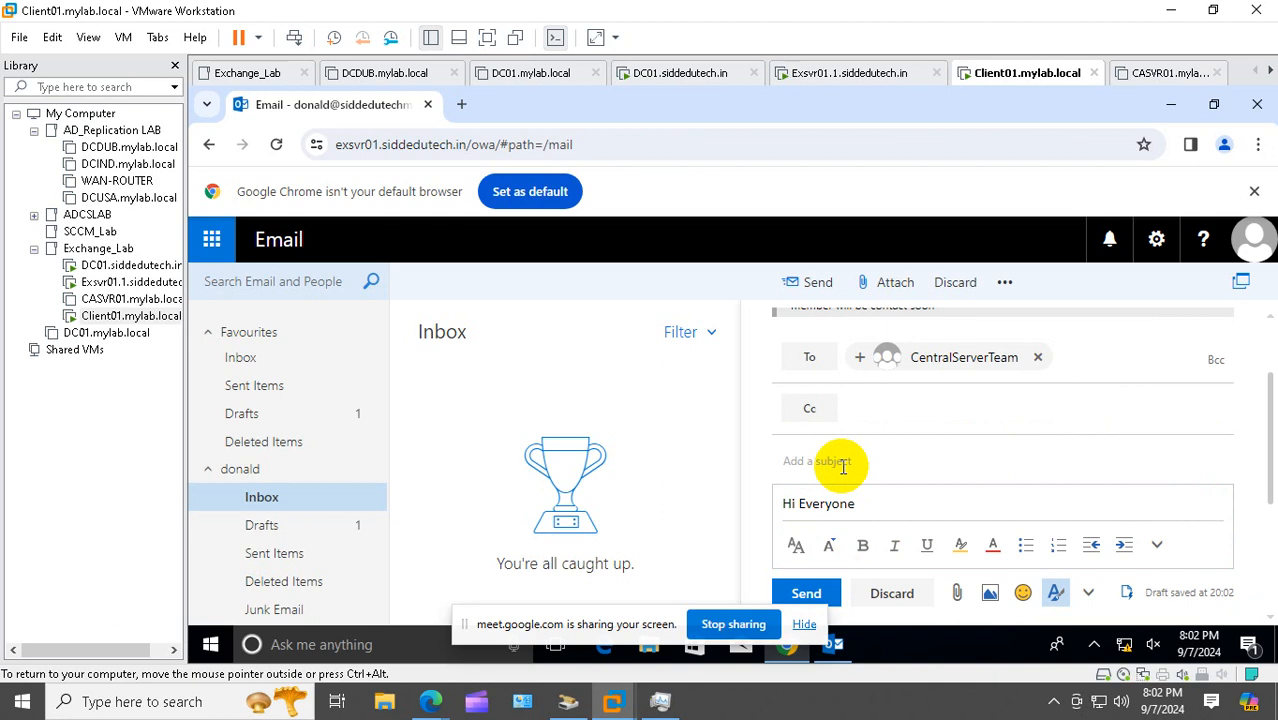
type("Good Morning")
left_click(816, 283)
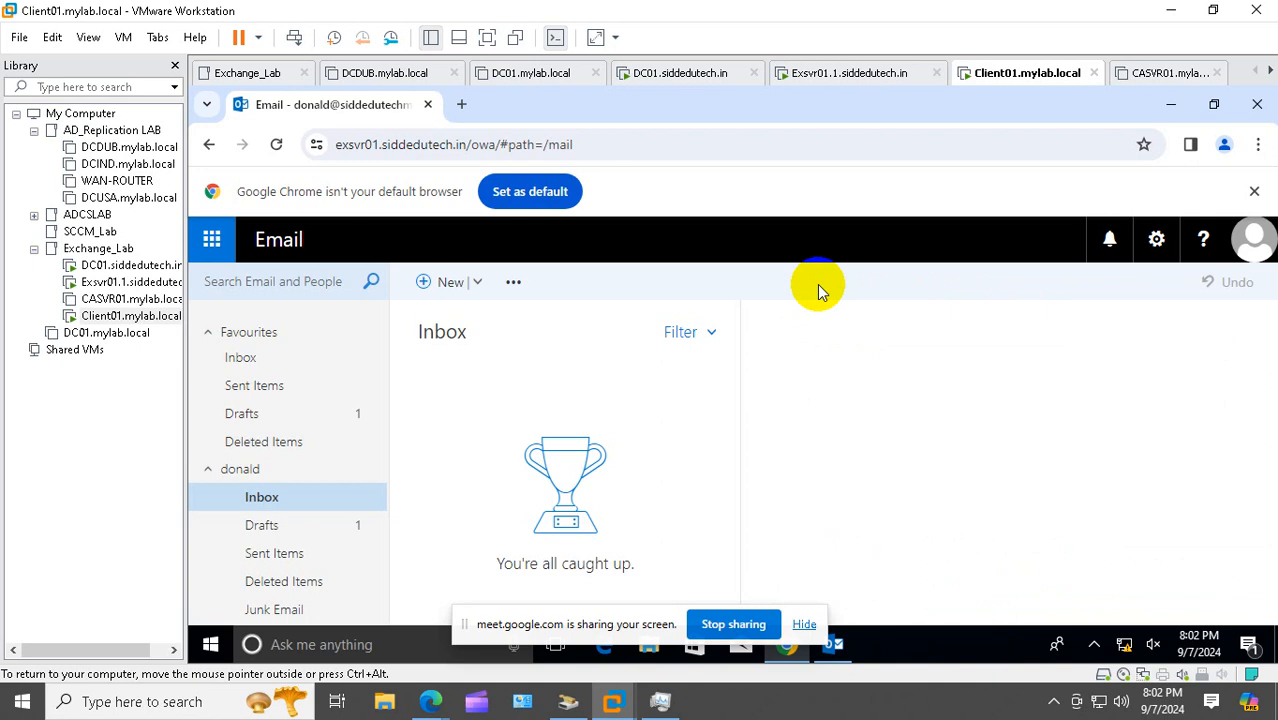
Sign out of the current Windows session on Client01
left_click(214, 645)
right_click(214, 645)
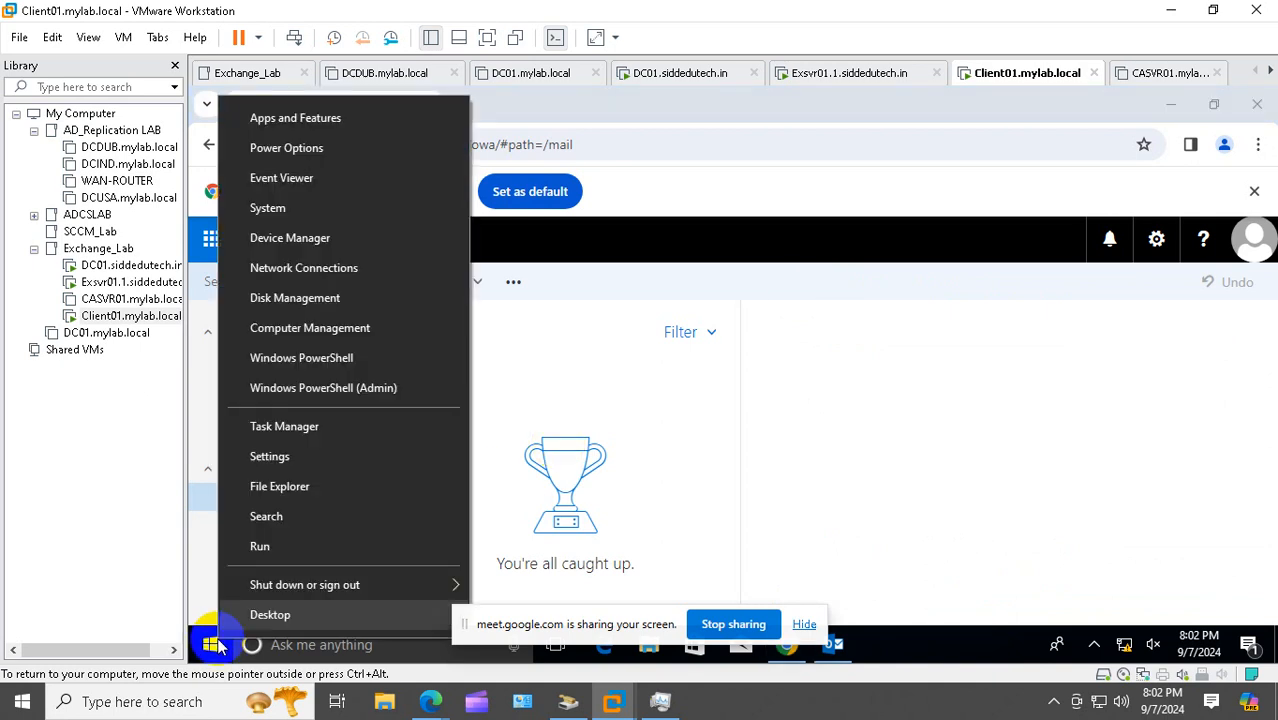
mouse_move(455, 588)
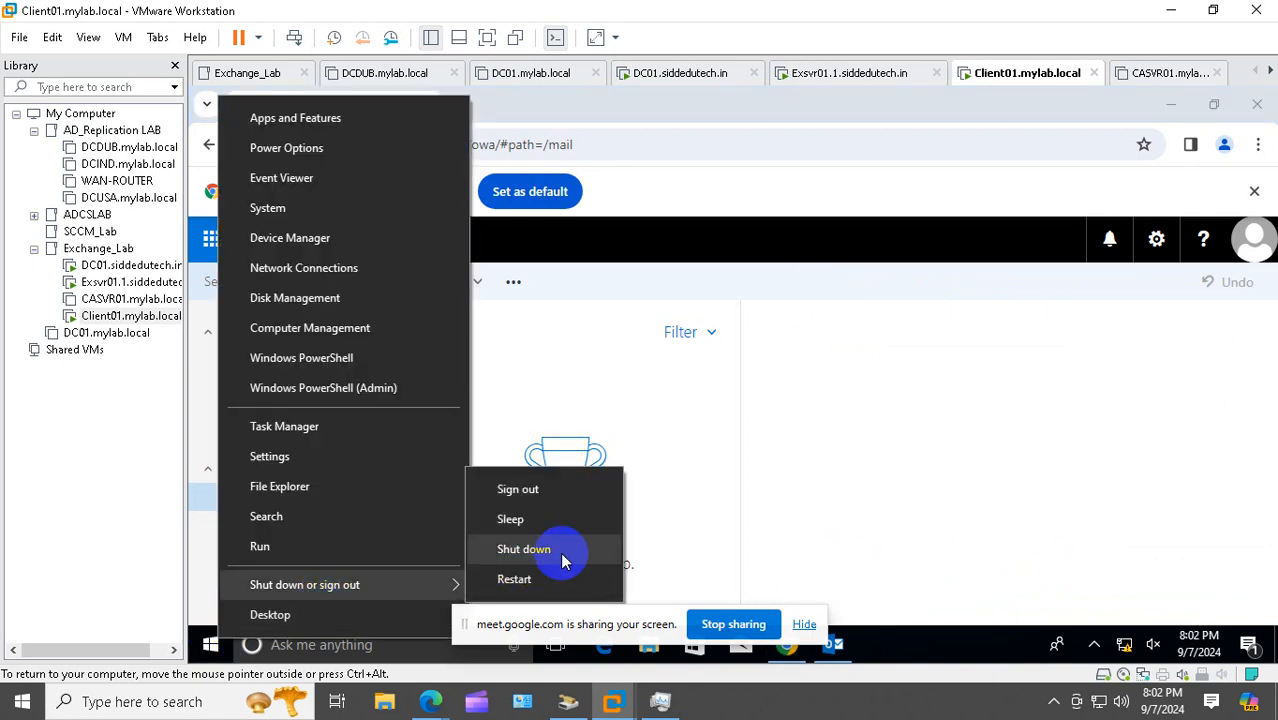
left_click(545, 491)
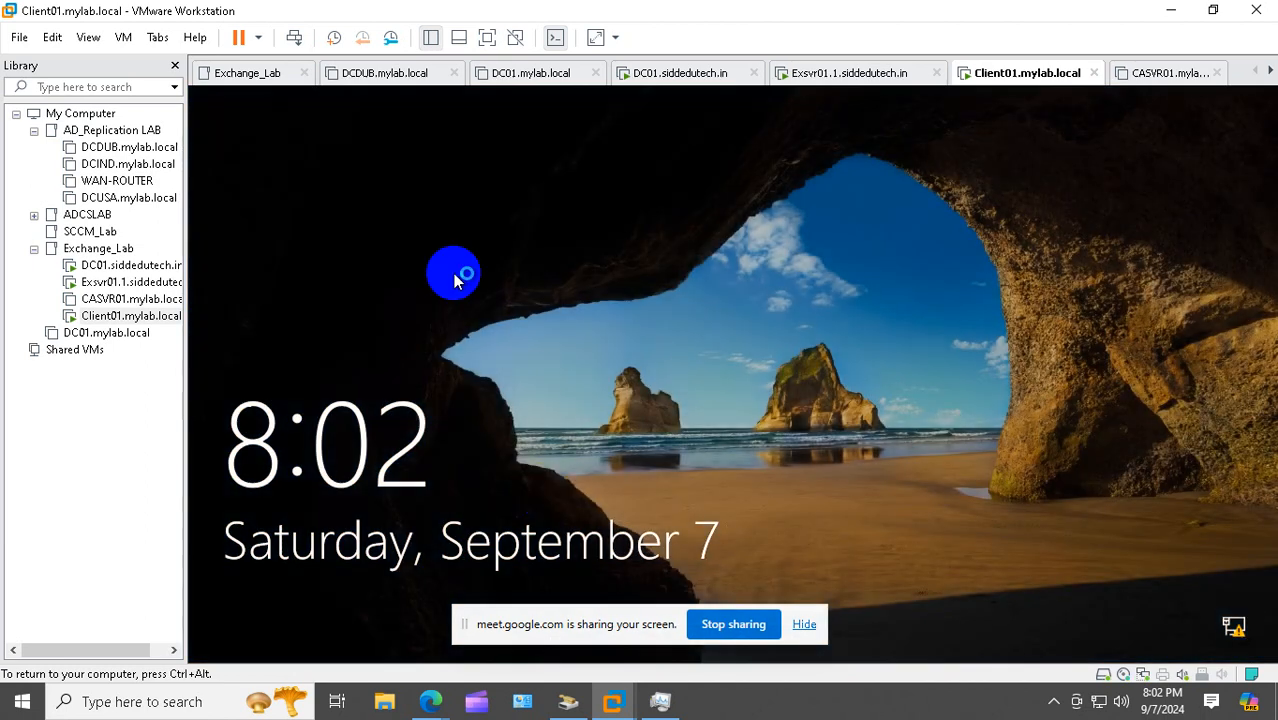
Sign in to Client01 as the approver's domain account via Ctrl+Alt+Del and Other user
right_click(152, 317)
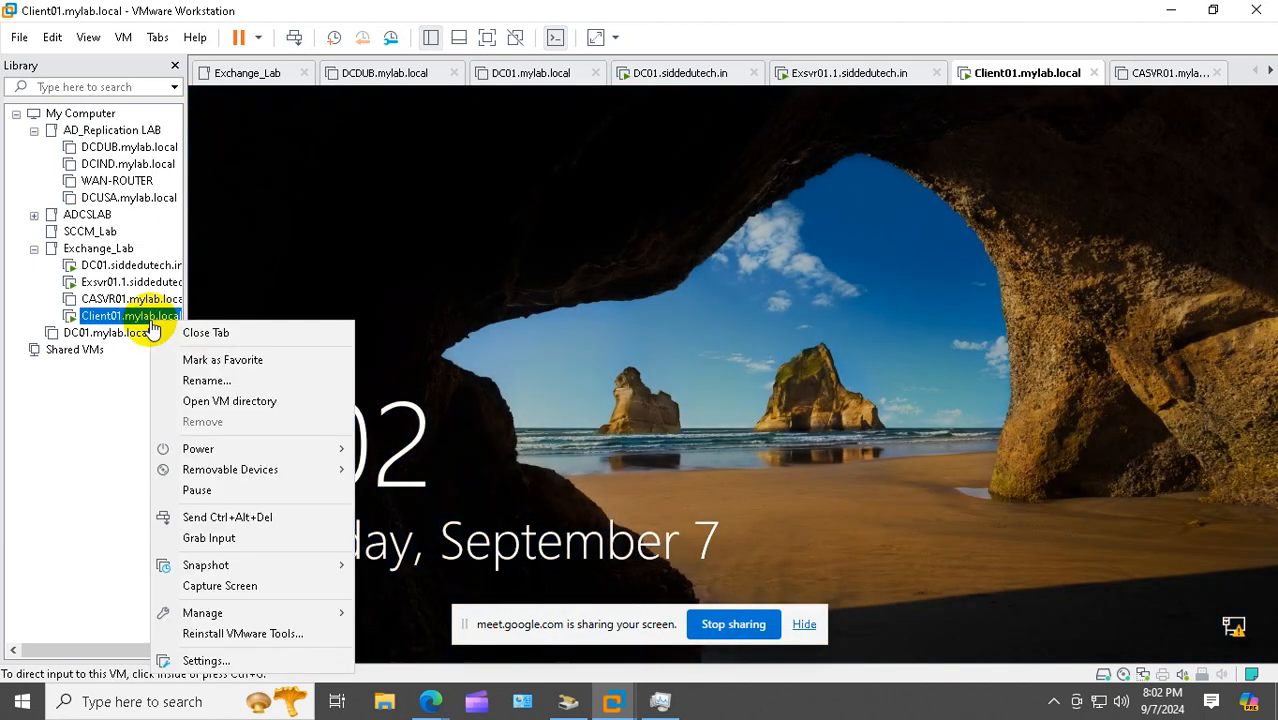
left_click(240, 517)
left_click(405, 563)
left_click(342, 612)
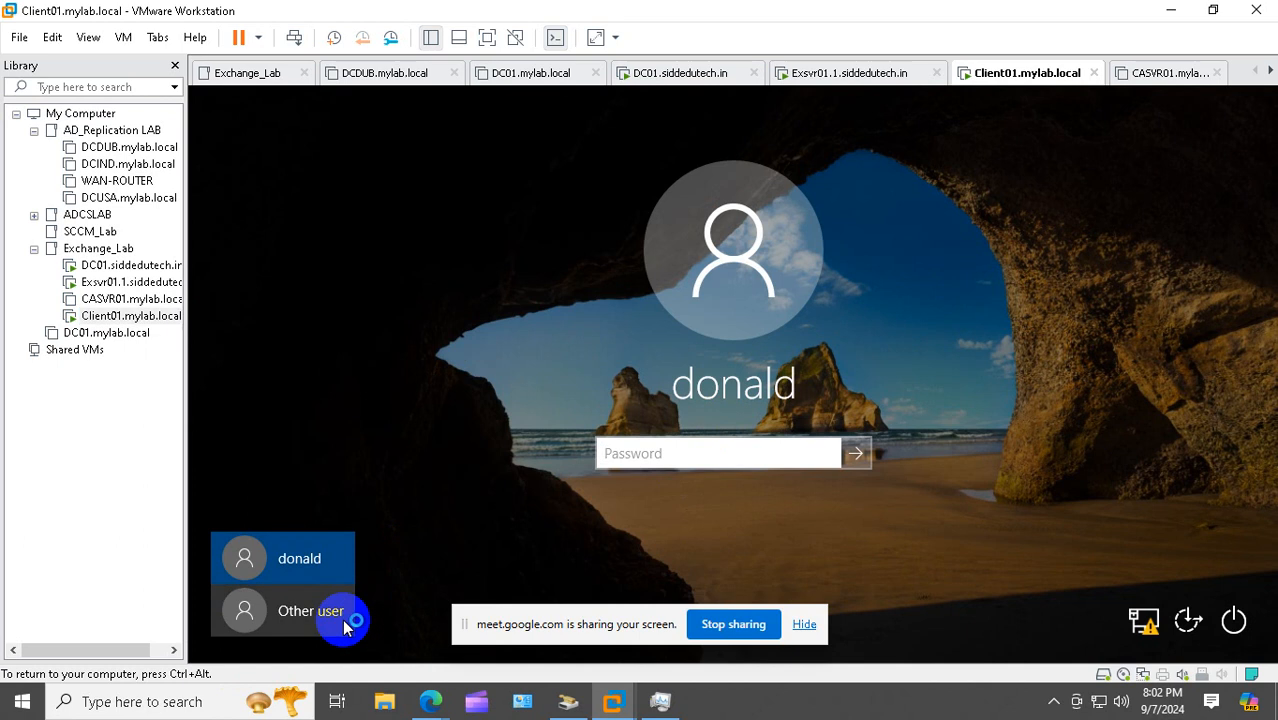
left_click(638, 443)
type("gopal")
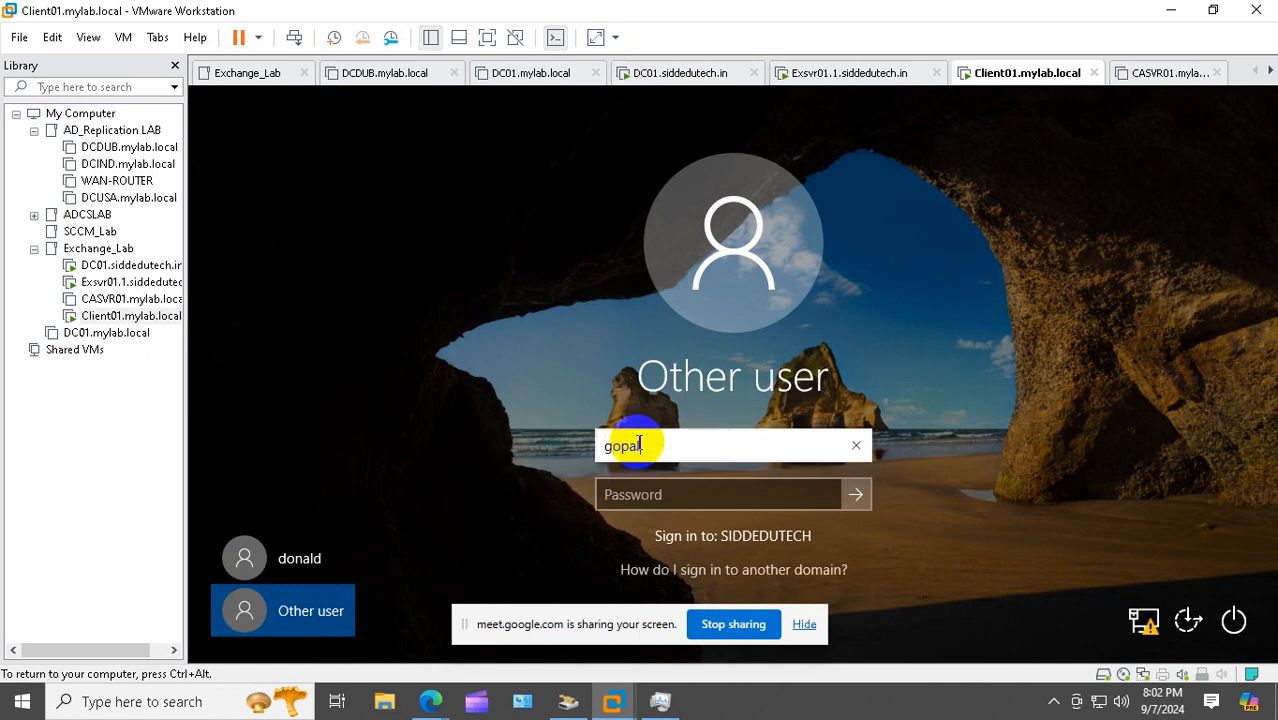
key("Tab")
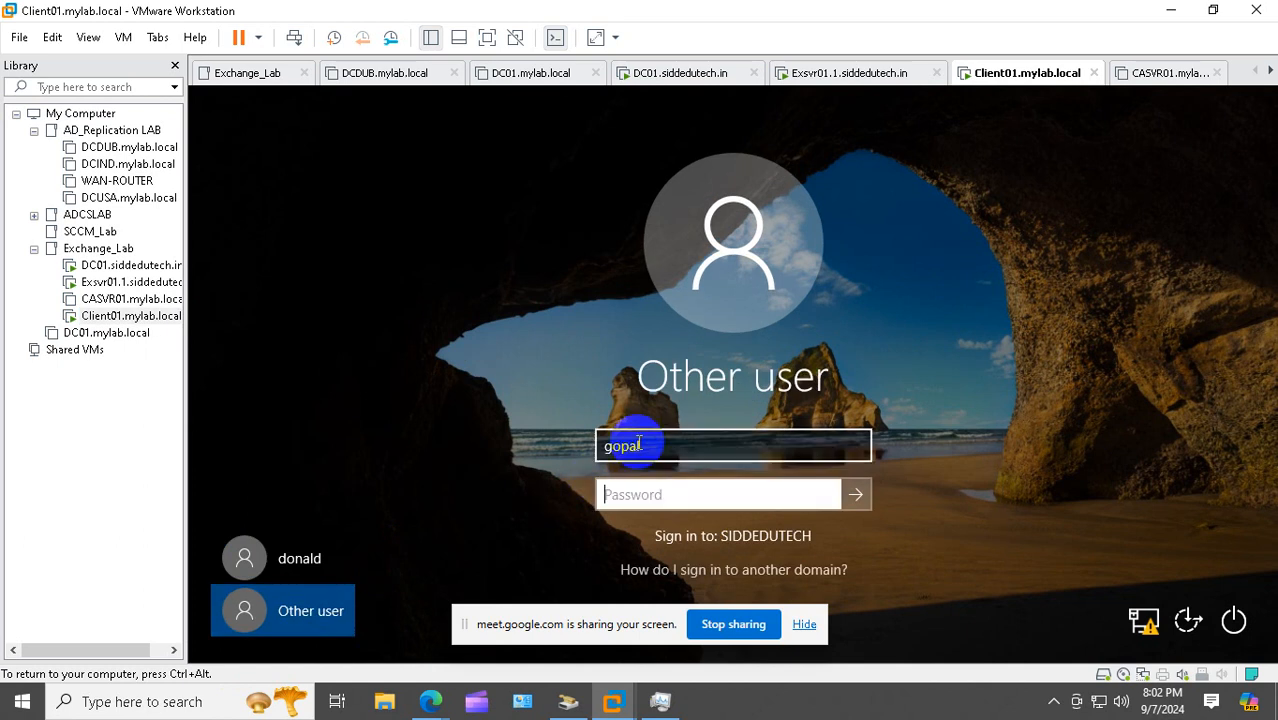
type("**********")
key("Return")
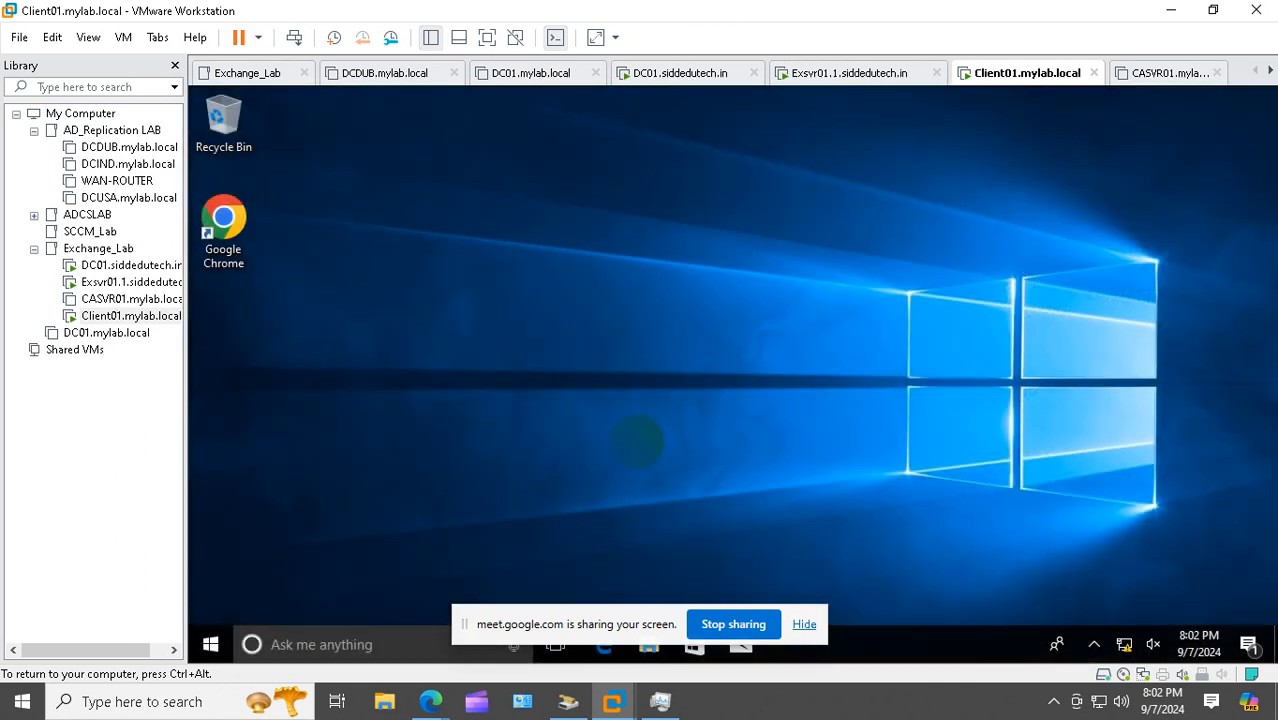
Launch Chrome and sign in to Outlook on the web as the approver
double_click(223, 222)
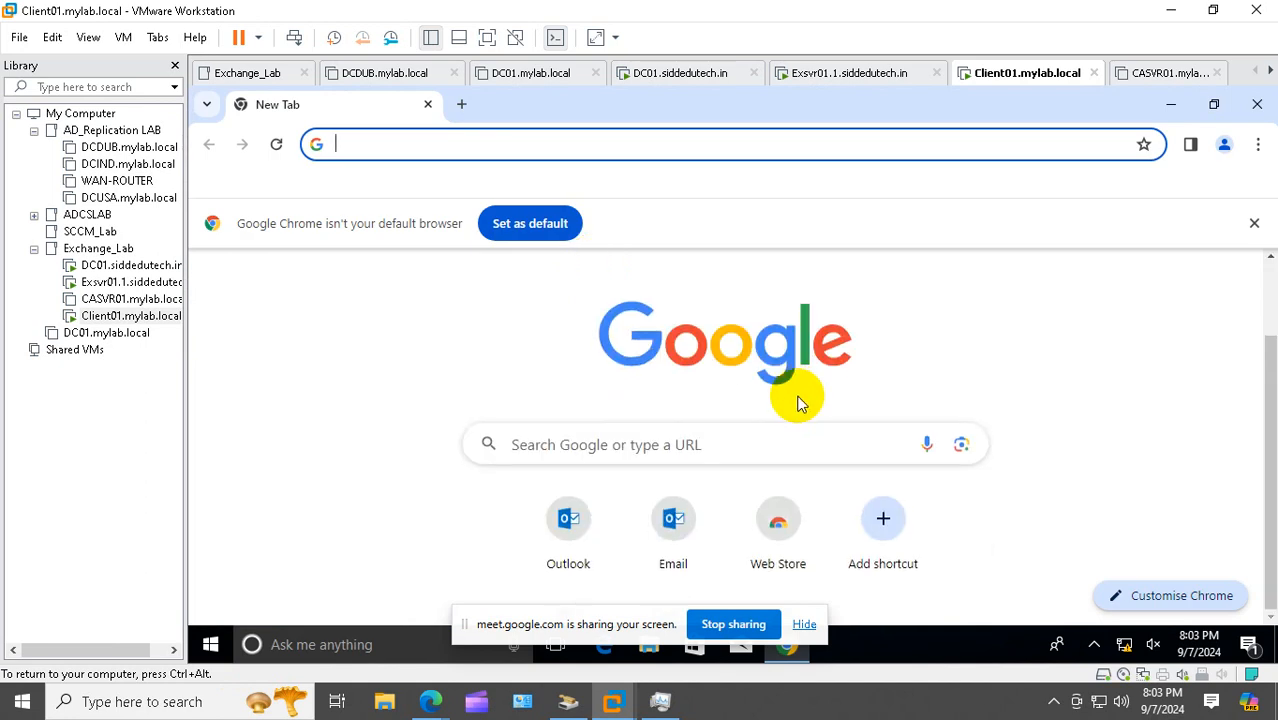
left_click(568, 520)
type("**********")
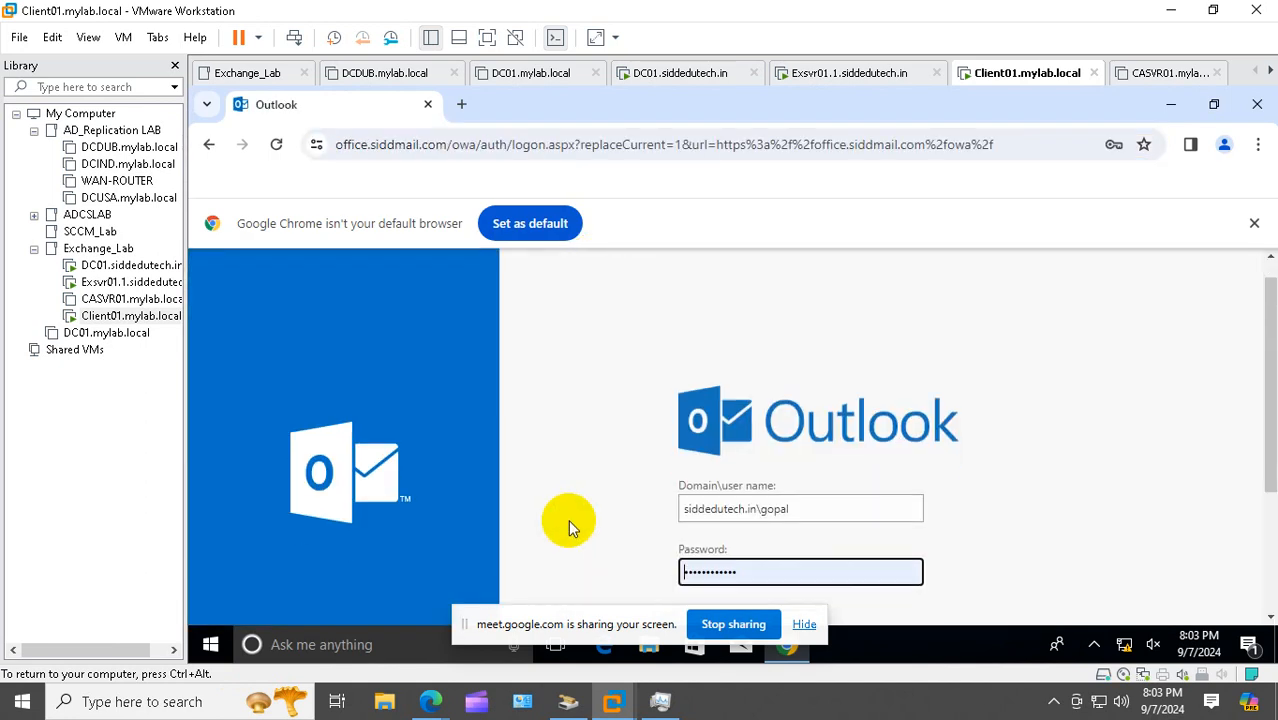
scroll(568, 520, "down", 2)
left_click(716, 482)
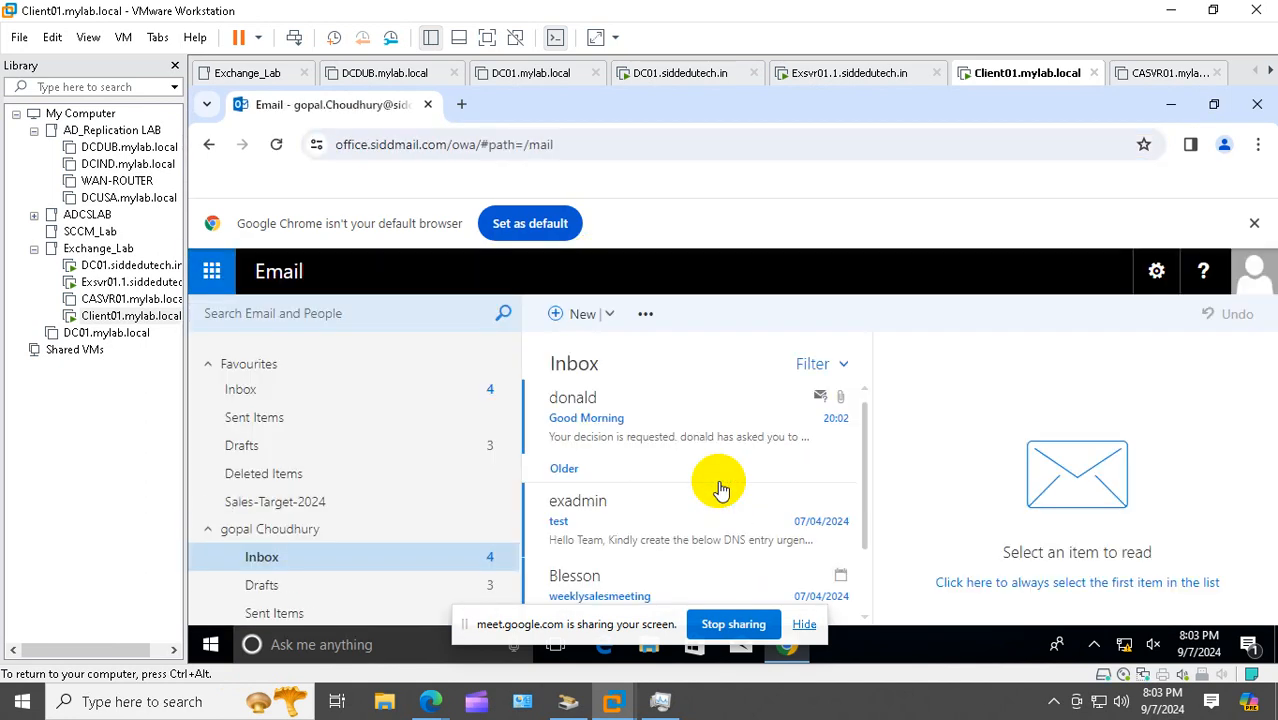
Open the Good Morning approval request and expand its Reject options
left_click(643, 443)
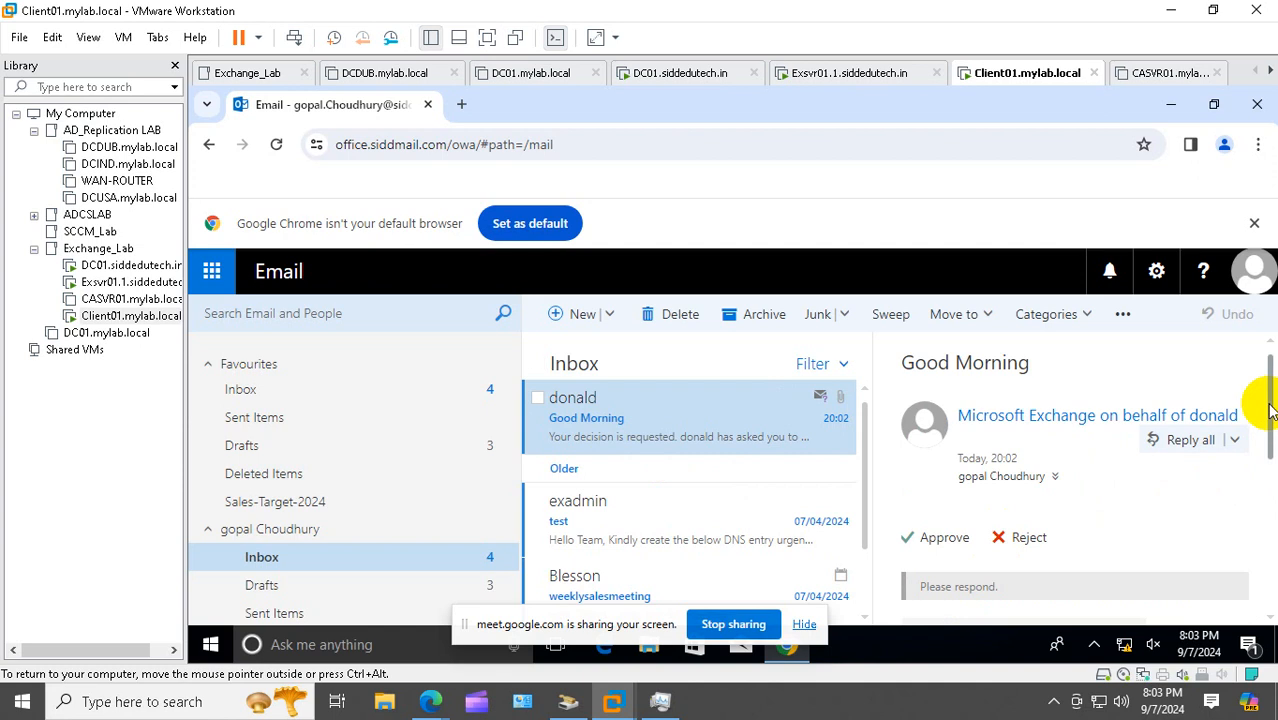
left_click_drag(1268, 412, 1264, 599)
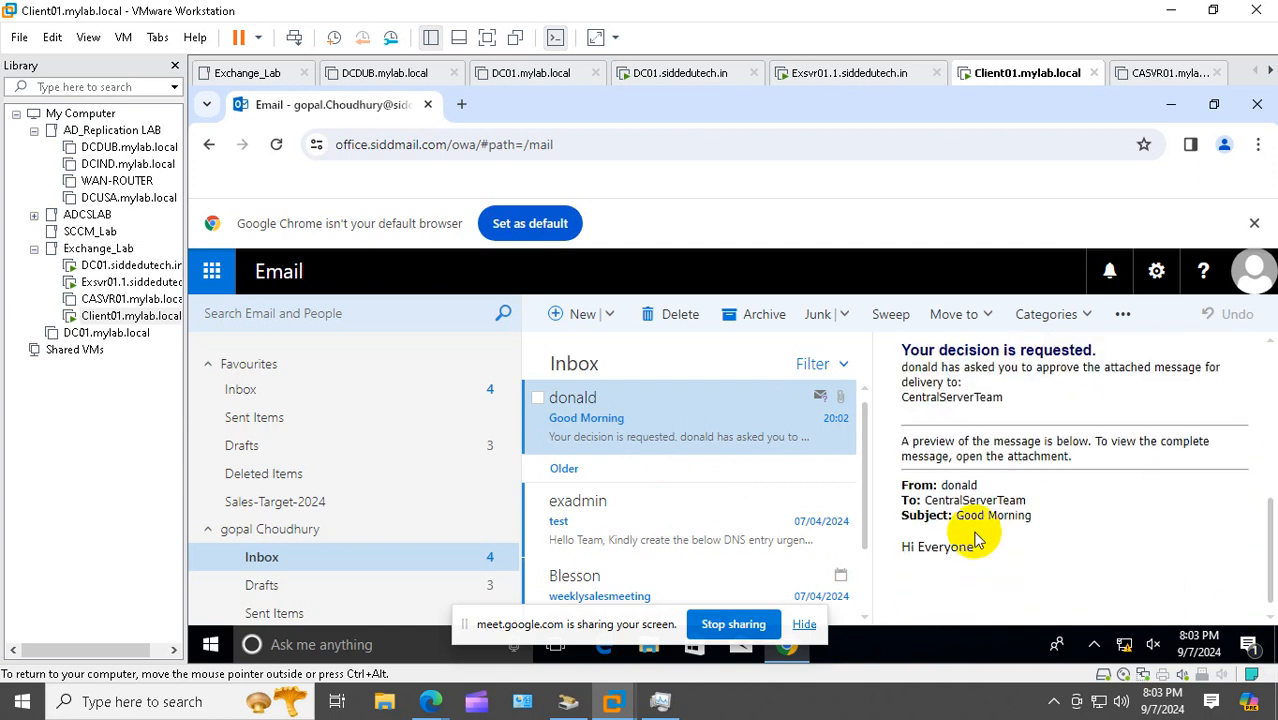
left_click_drag(1271, 530, 1258, 394)
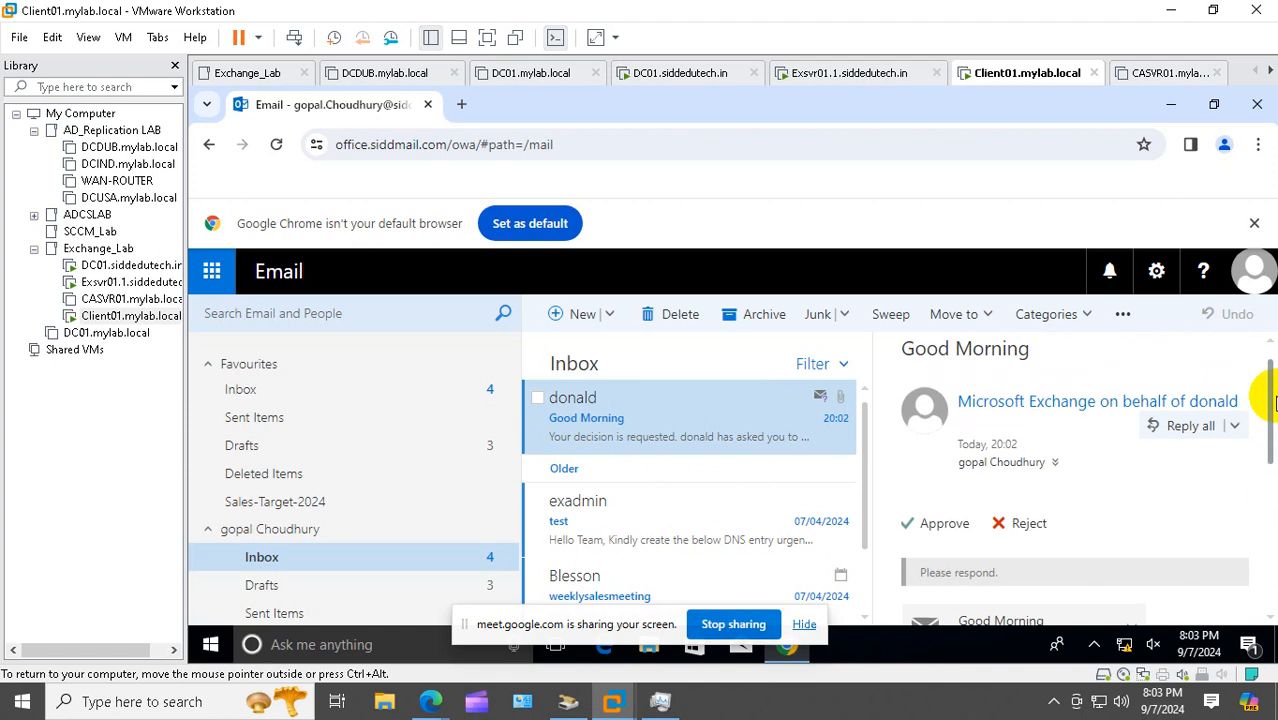
left_click(1032, 533)
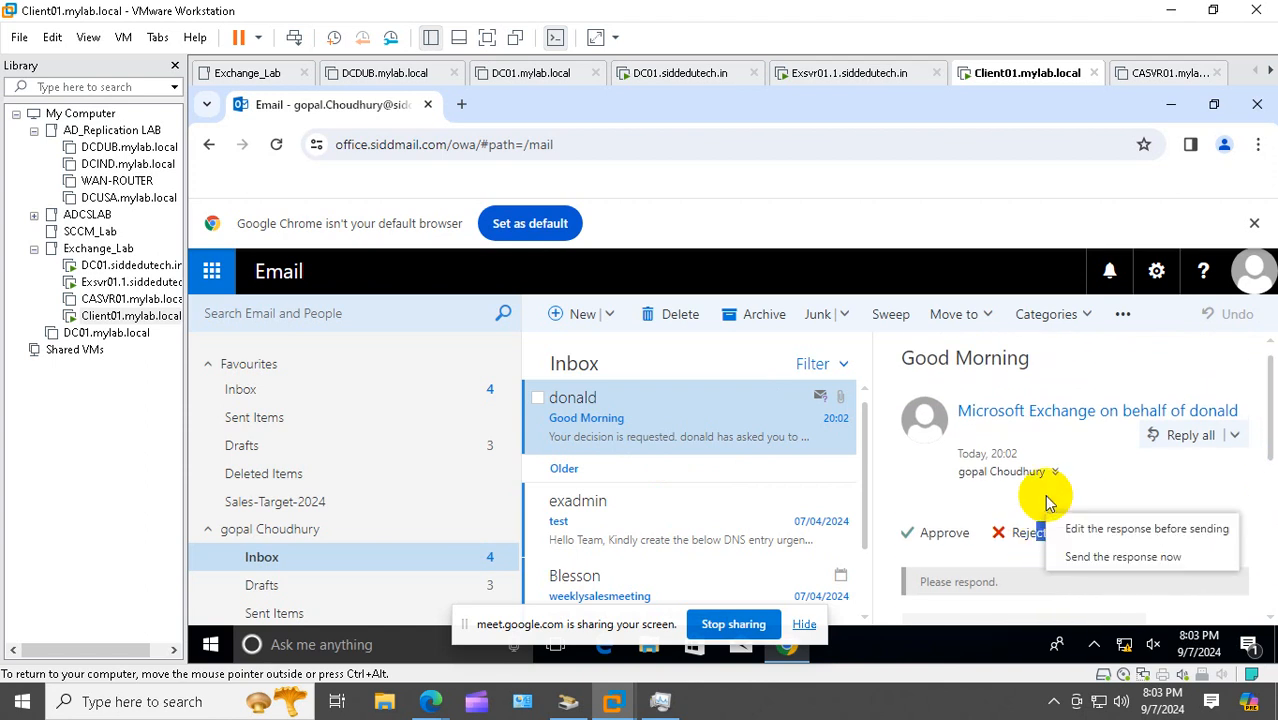
Reject the request with the note 'dont sent any juunk mail else mail not approve'
left_click(1142, 538)
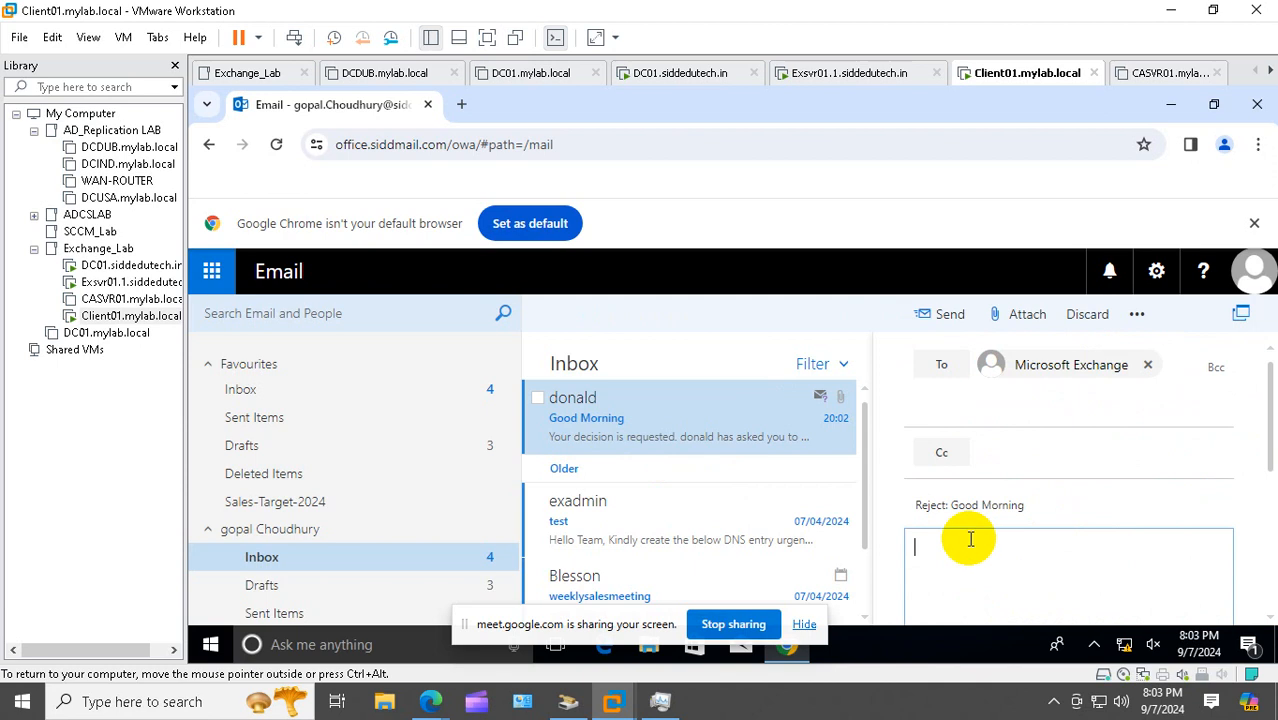
type("dont ")
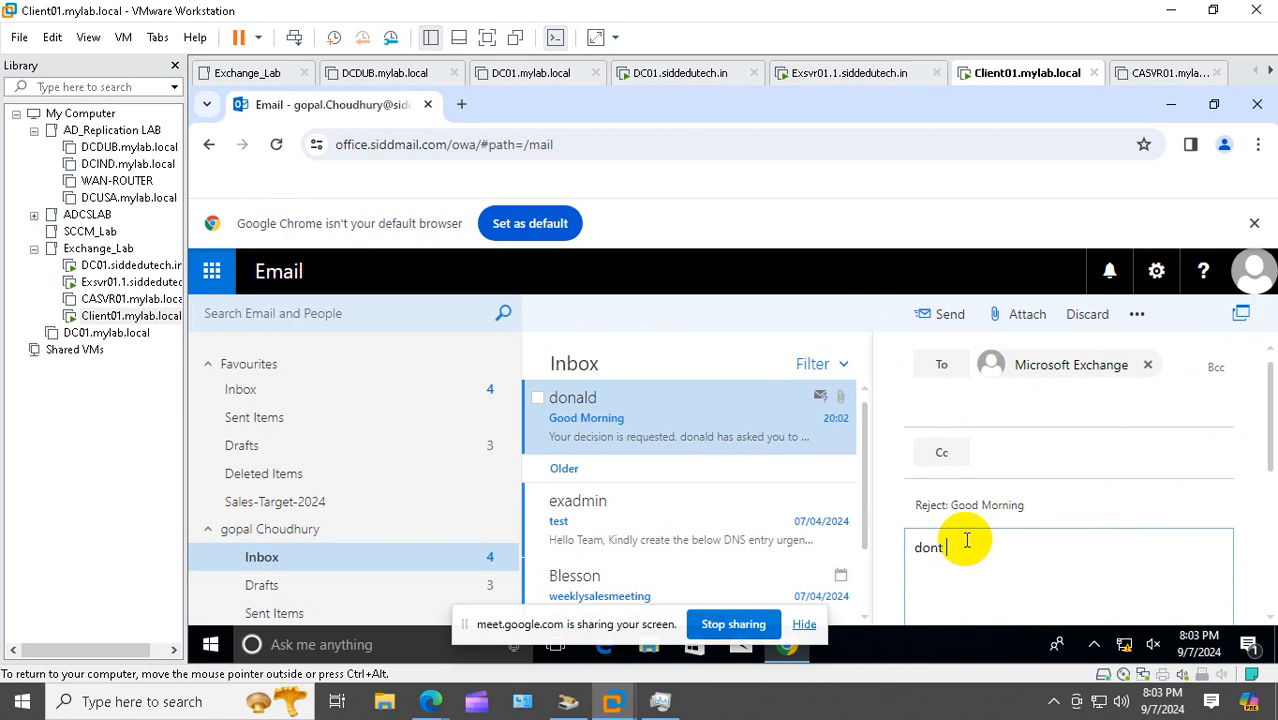
type("sent any juunk mail ")
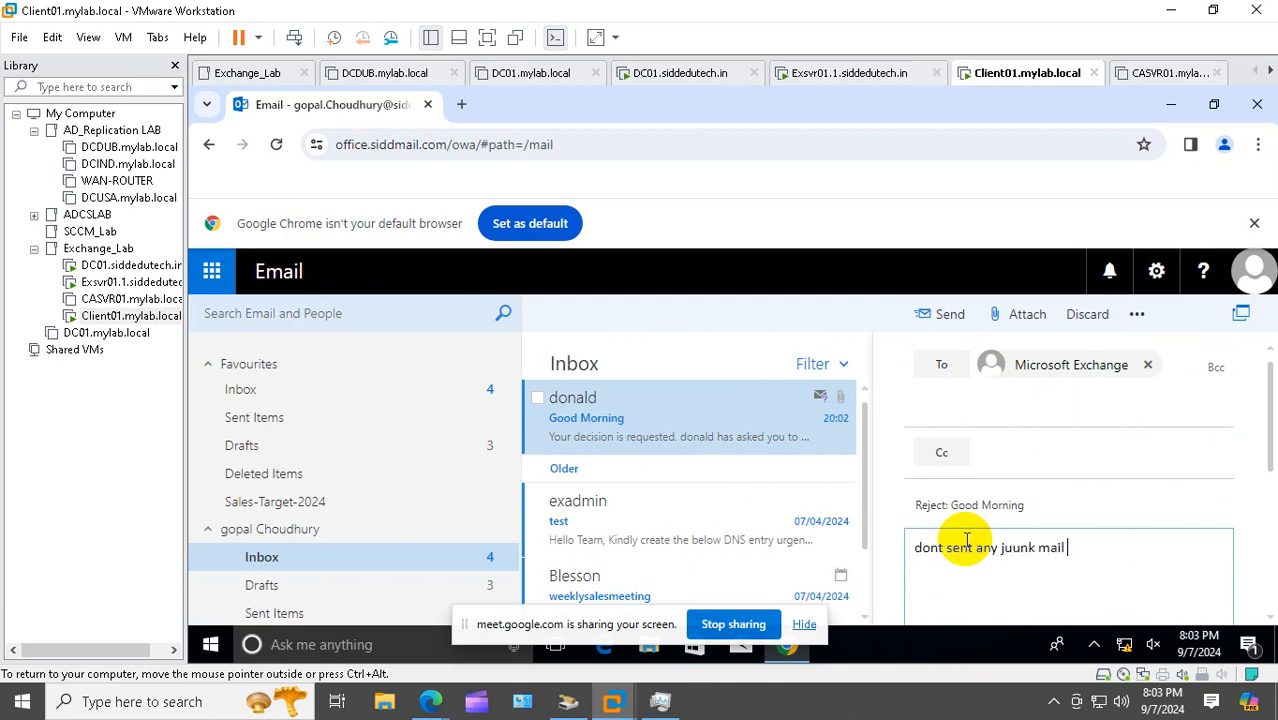
type("else mail not approve")
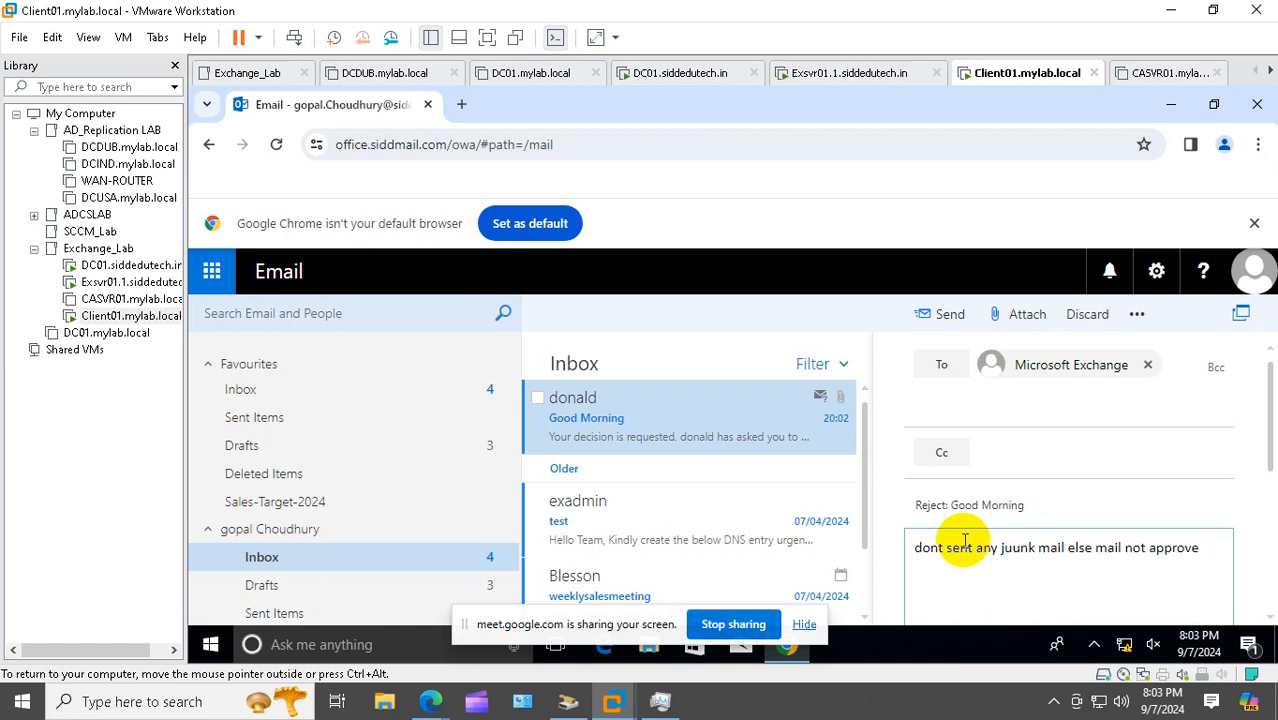
left_click(968, 316)
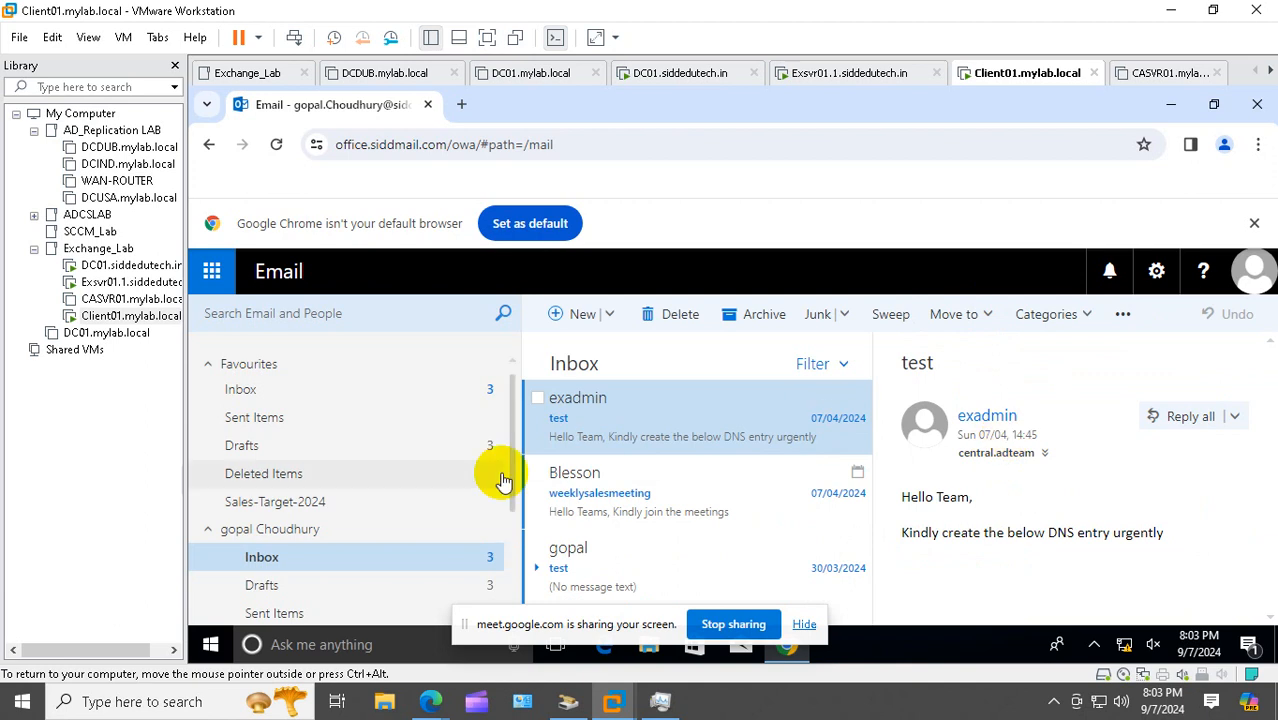
Sign the approver out of the Windows session on Client01
right_click(210, 646)
mouse_move(322, 593)
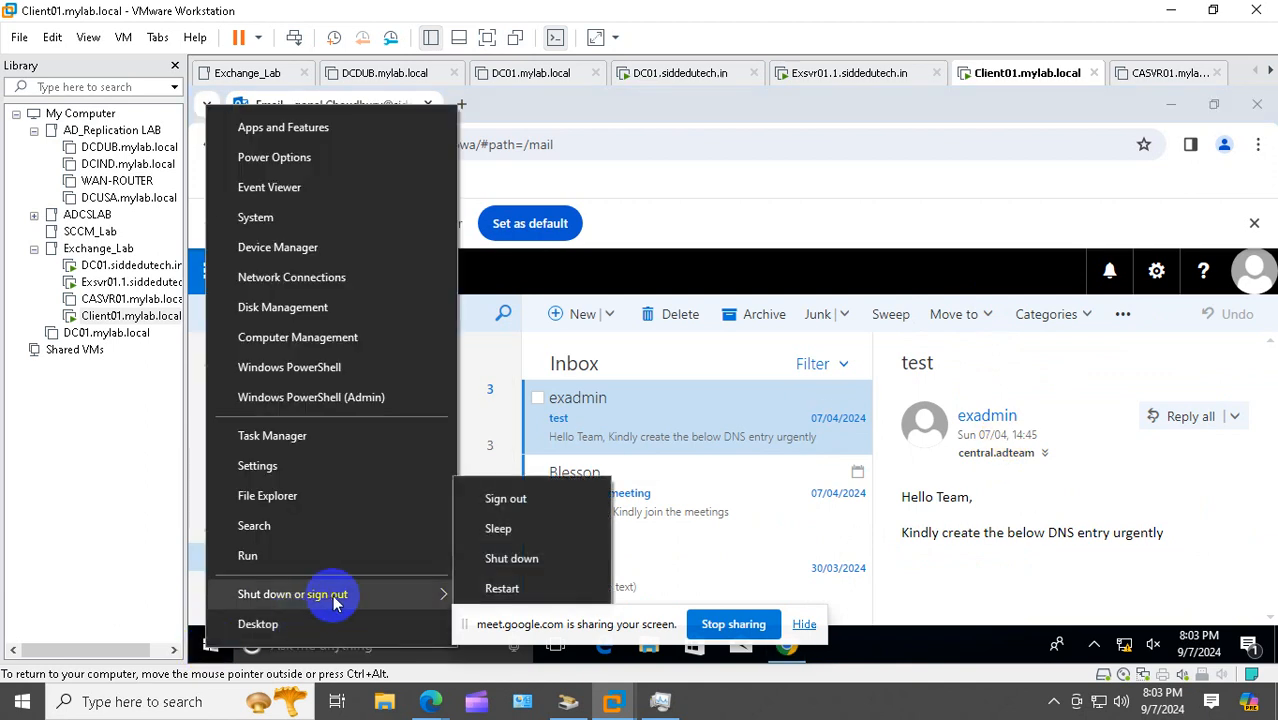
left_click(527, 502)
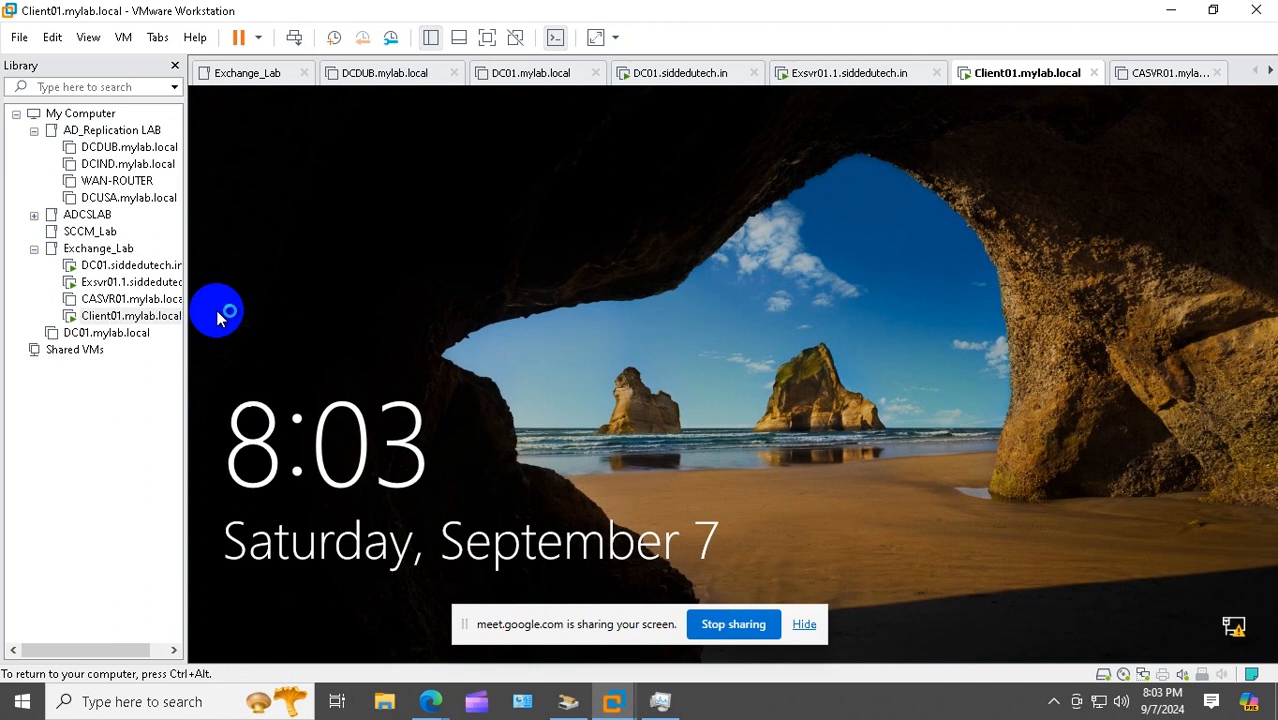
Sign in to Client01 again as the original sender's domain account via Other user
right_click(133, 317)
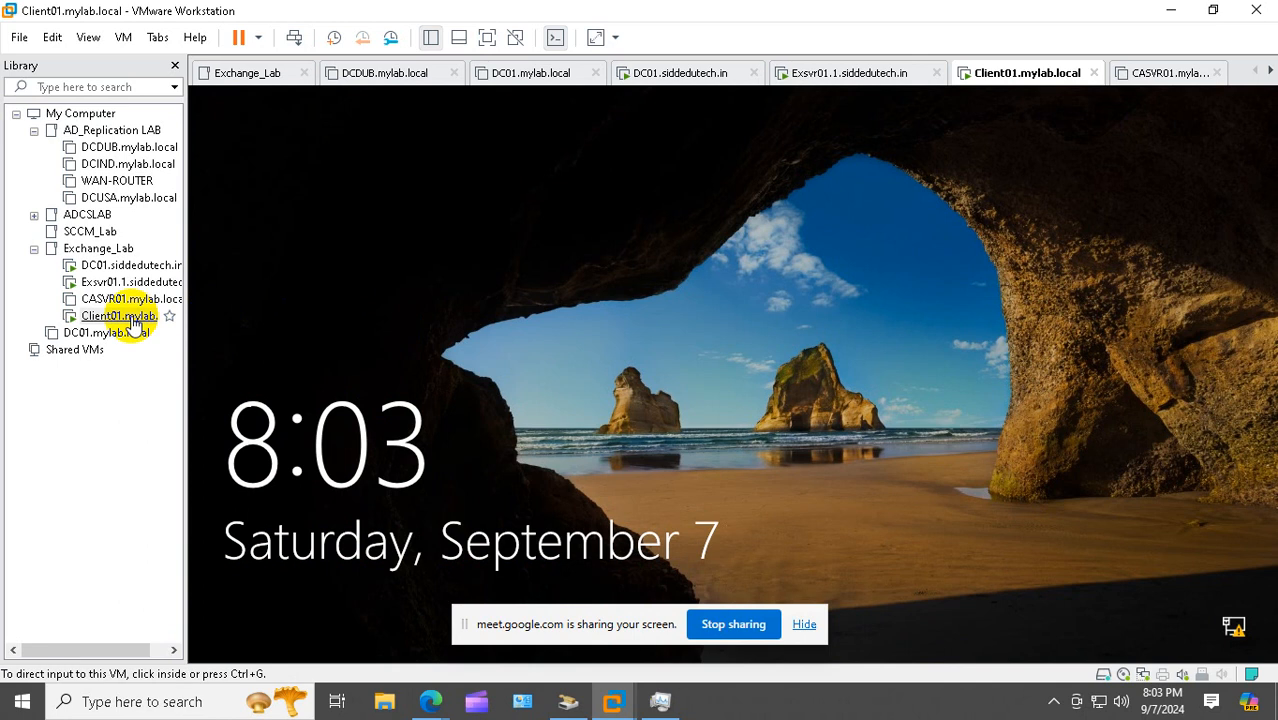
left_click(249, 513)
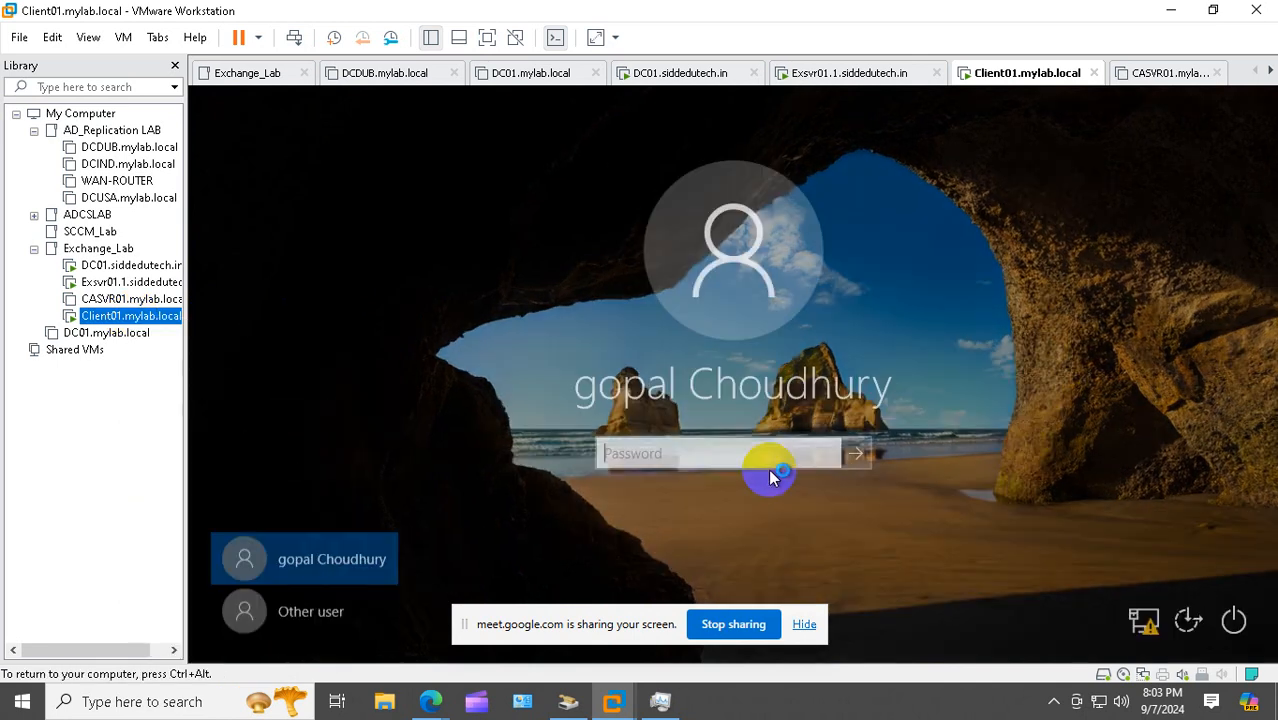
left_click(320, 612)
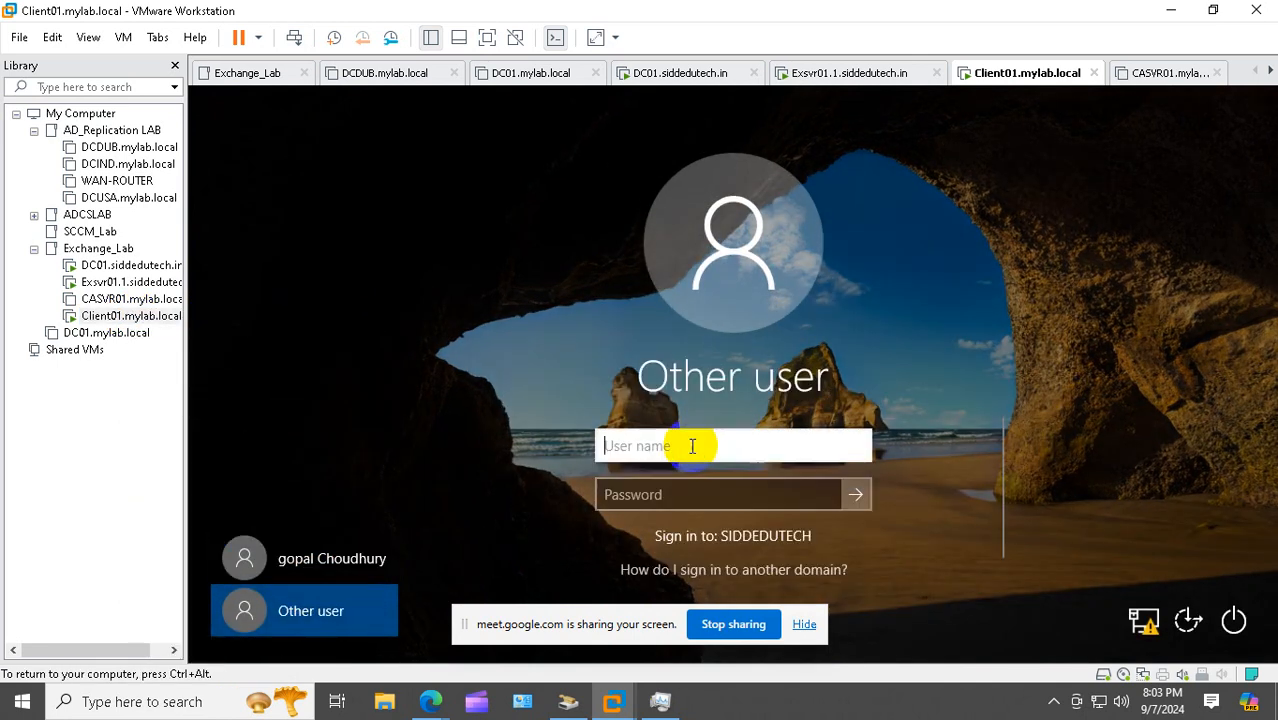
type("donal")
key("Tab")
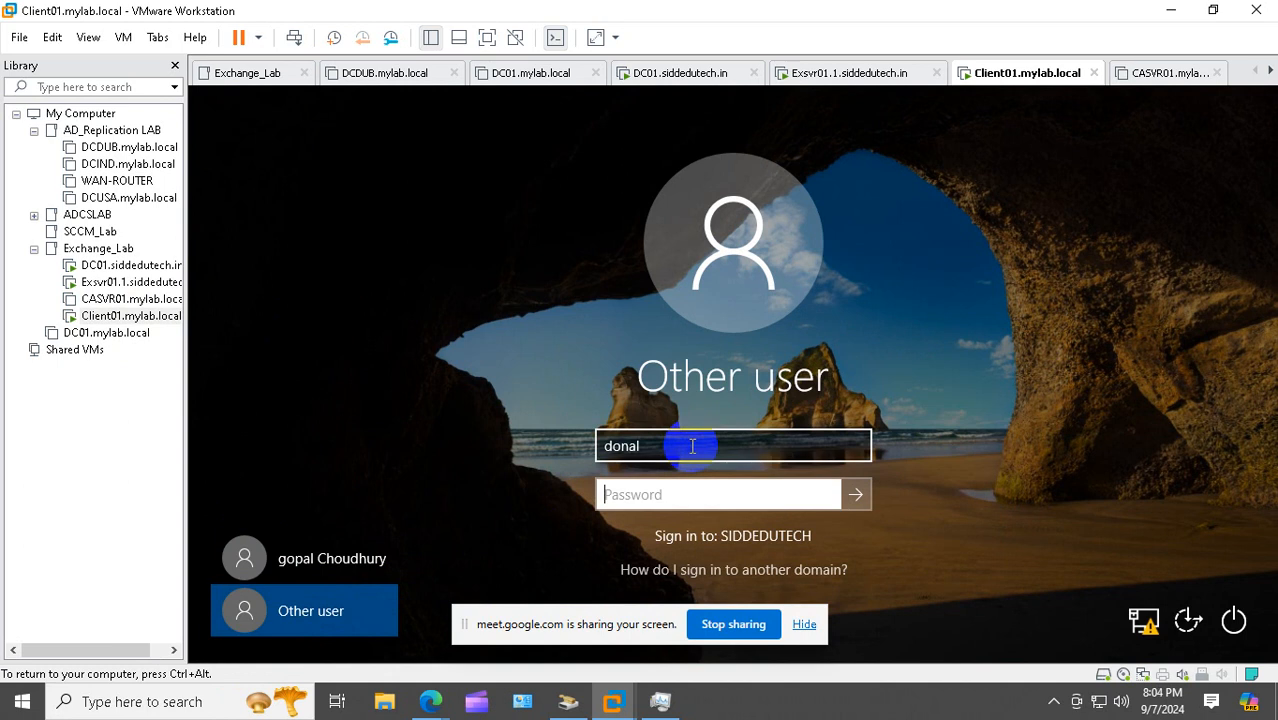
left_click(692, 446)
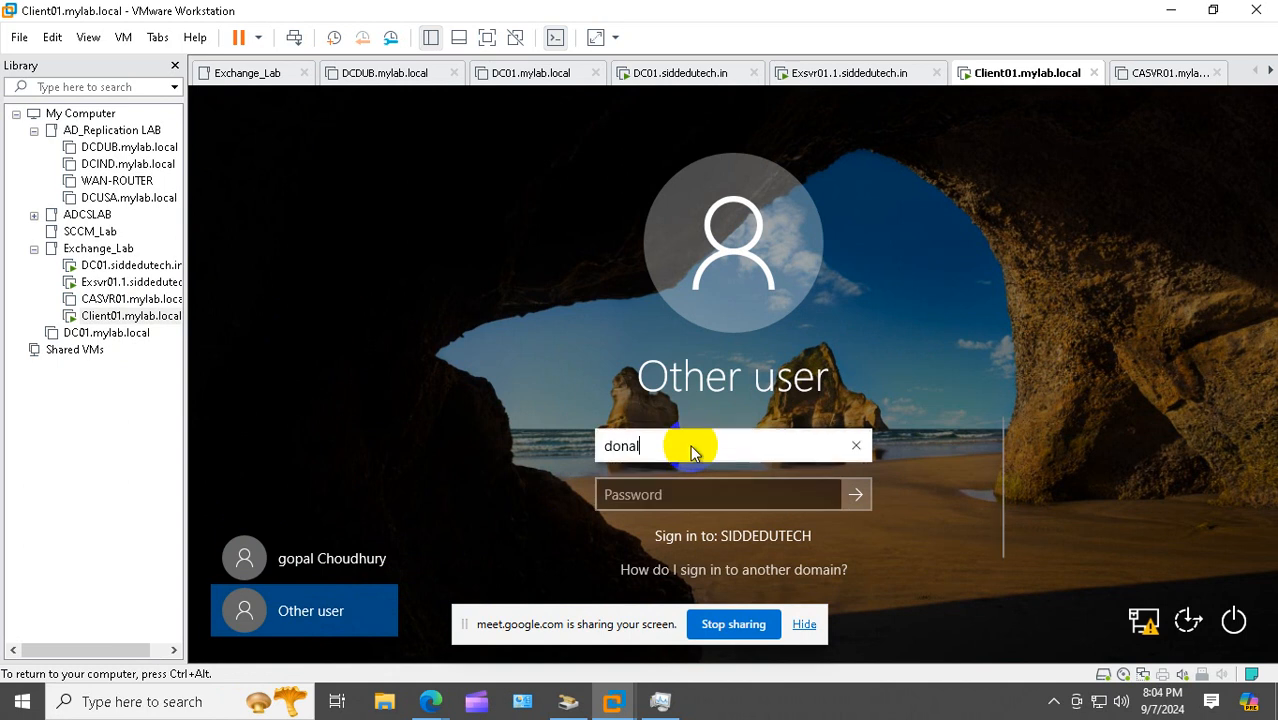
left_click(636, 495)
type("•••")
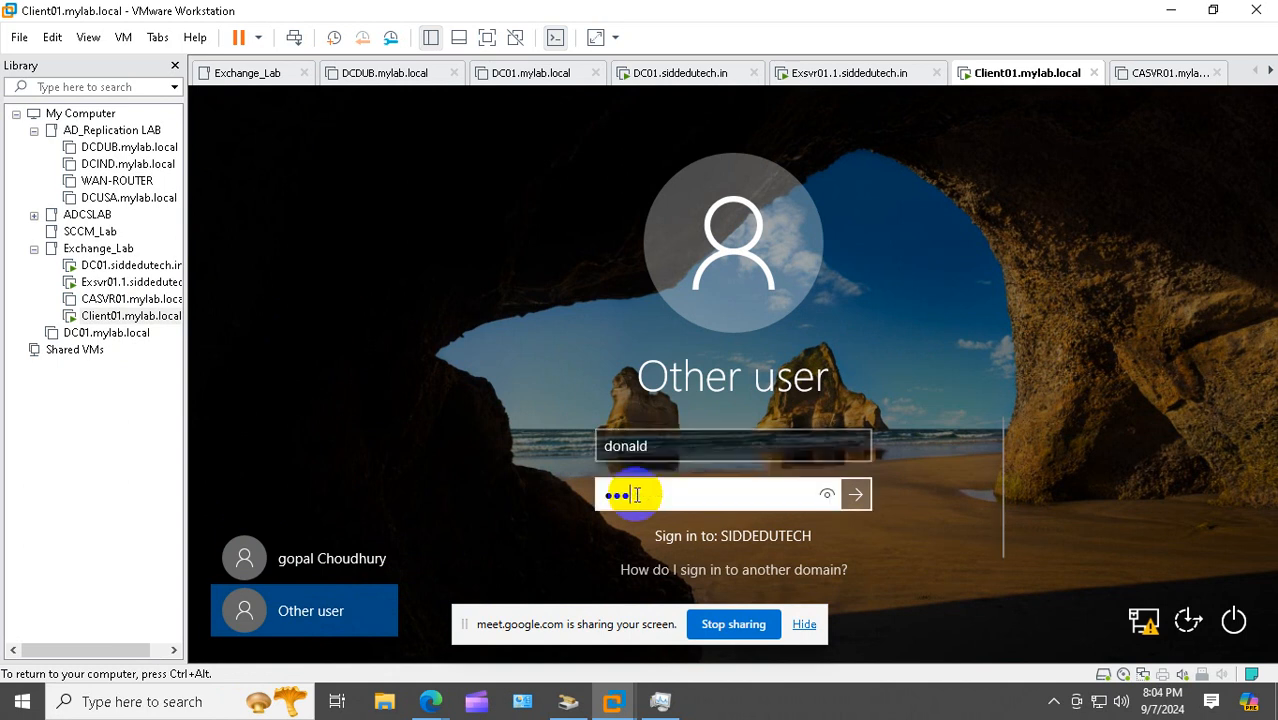
type("••••••••")
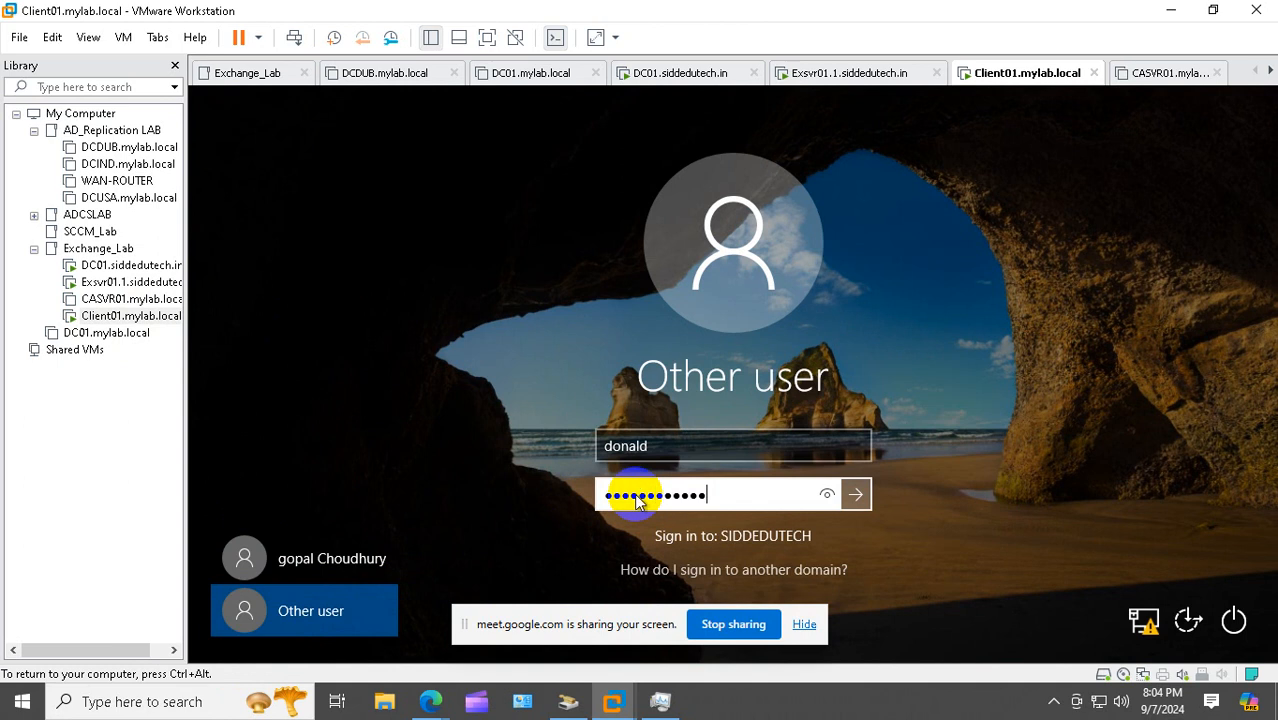
key("Return")
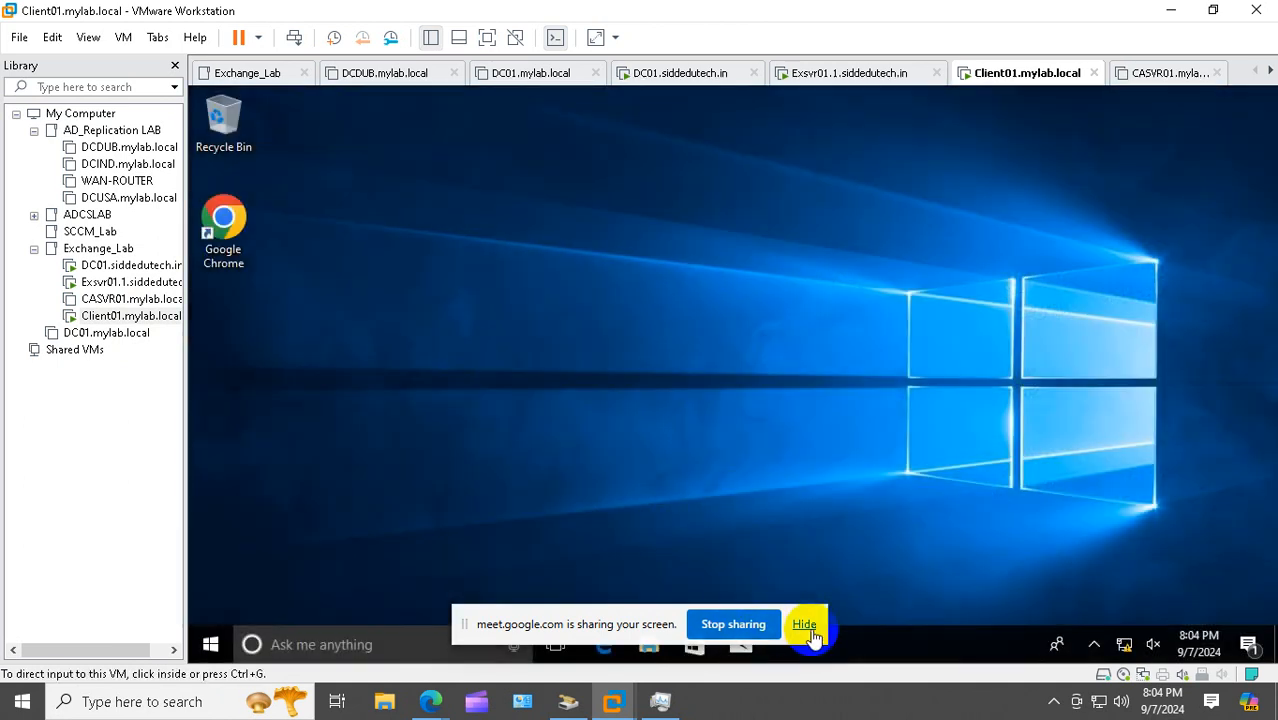
Dismiss the sharing notice, launch Chrome and sign in to Outlook on the web
left_click(804, 624)
left_click(224, 225)
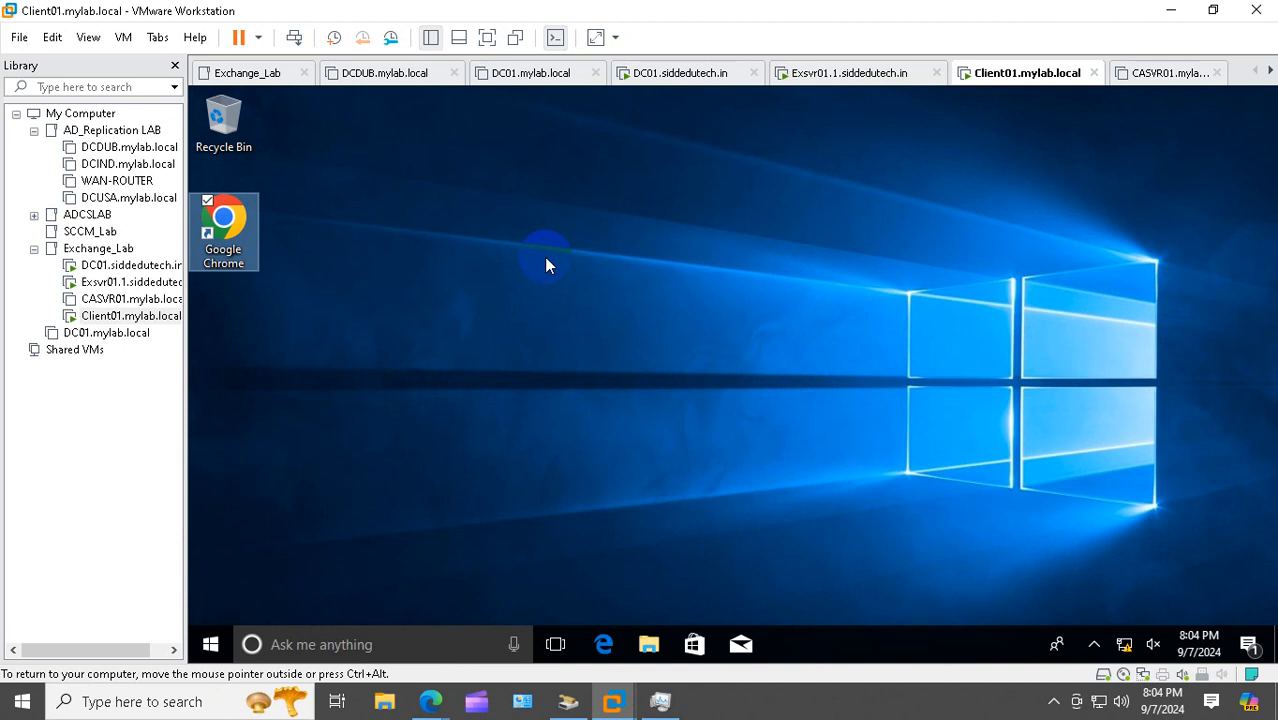
double_click(252, 230)
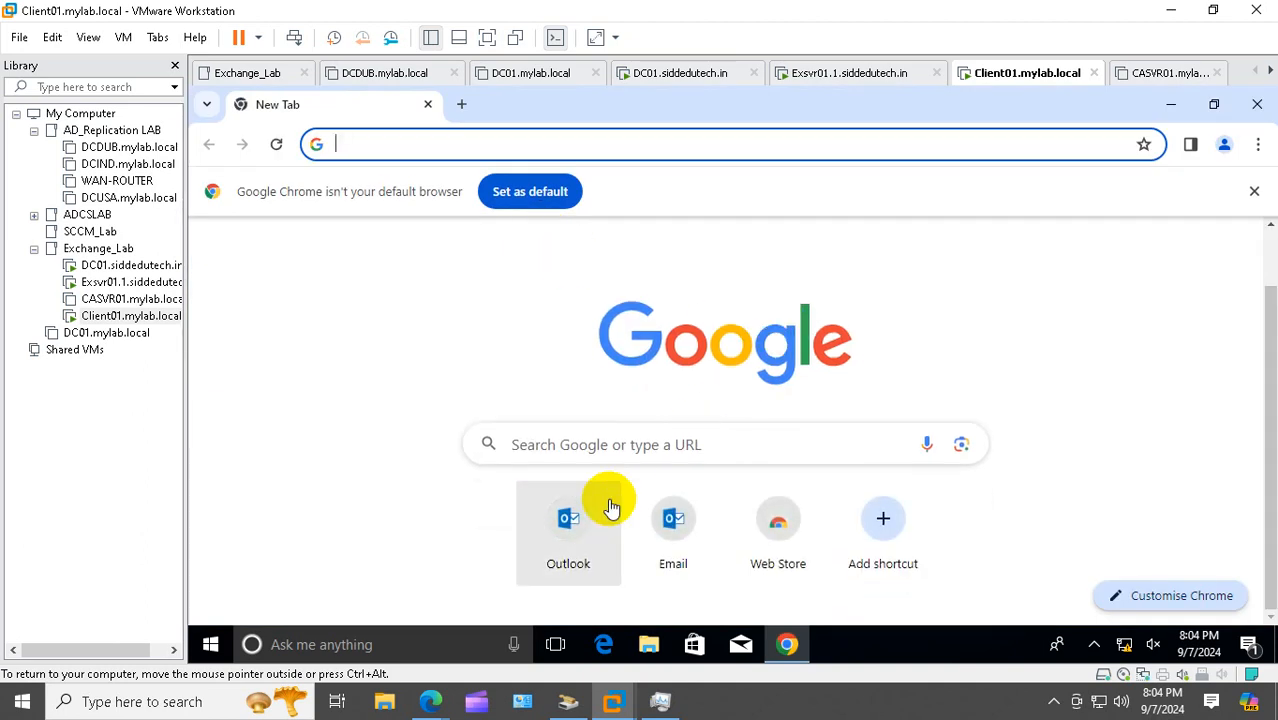
left_click(598, 505)
scroll(700, 530, "down", 1)
scroll(765, 537, "down", 1)
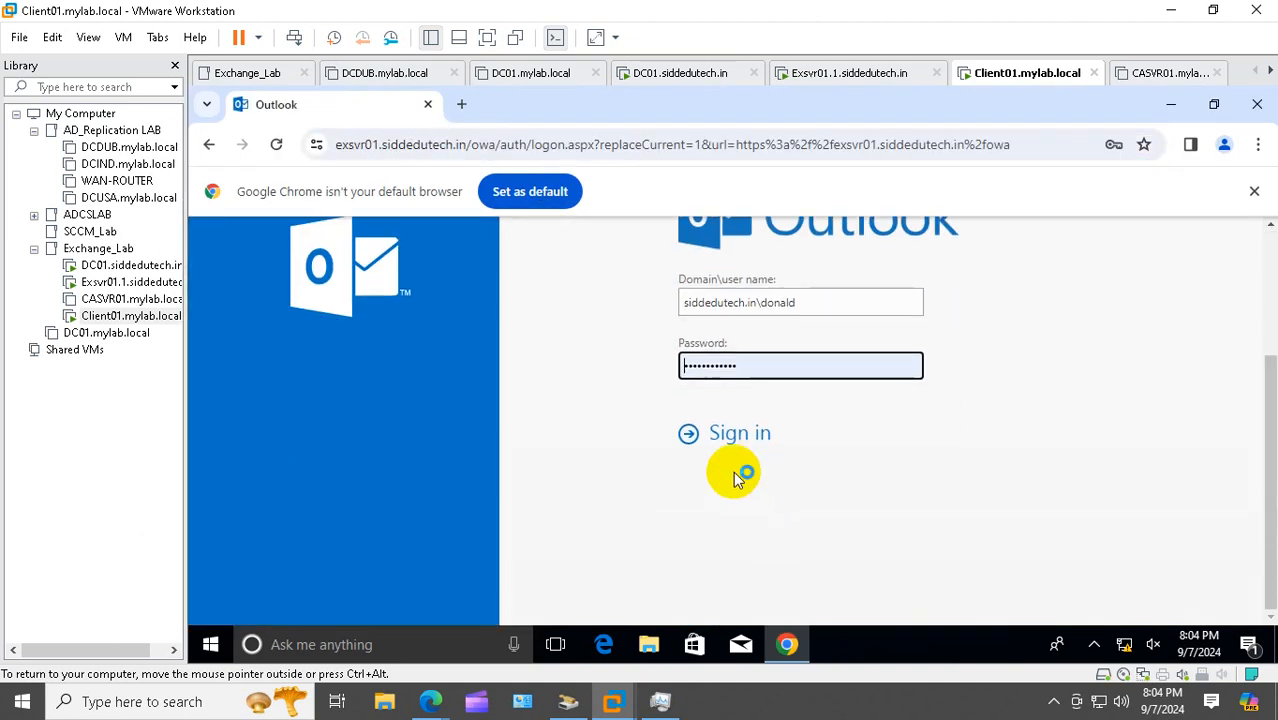
left_click(742, 440)
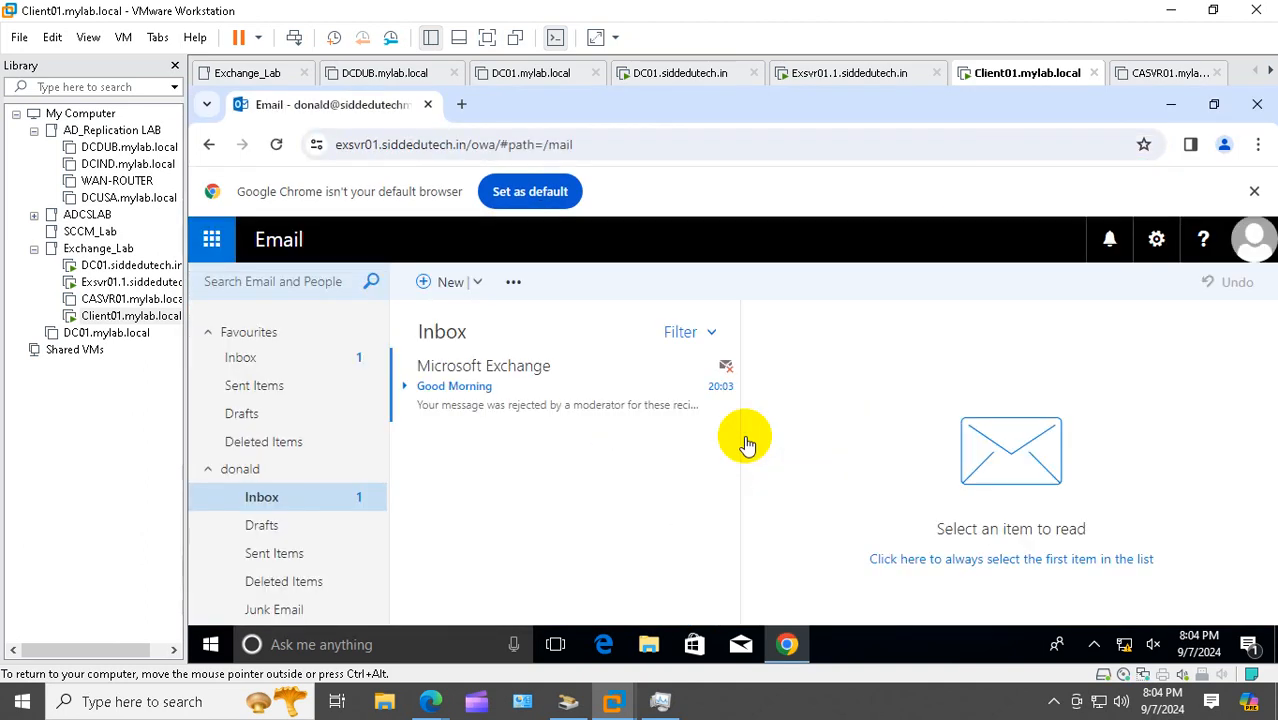
Open and read the moderator's Good Morning rejection notice
left_click(465, 418)
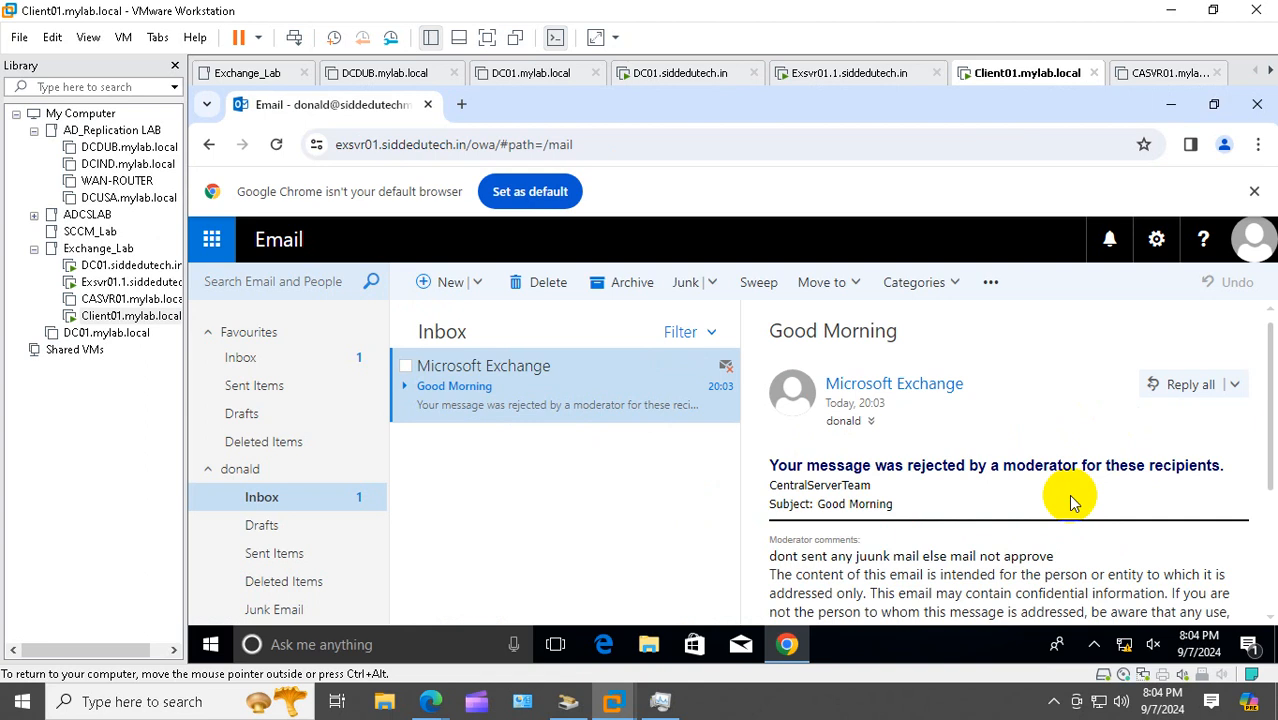
scroll(1068, 494, "down", 4)
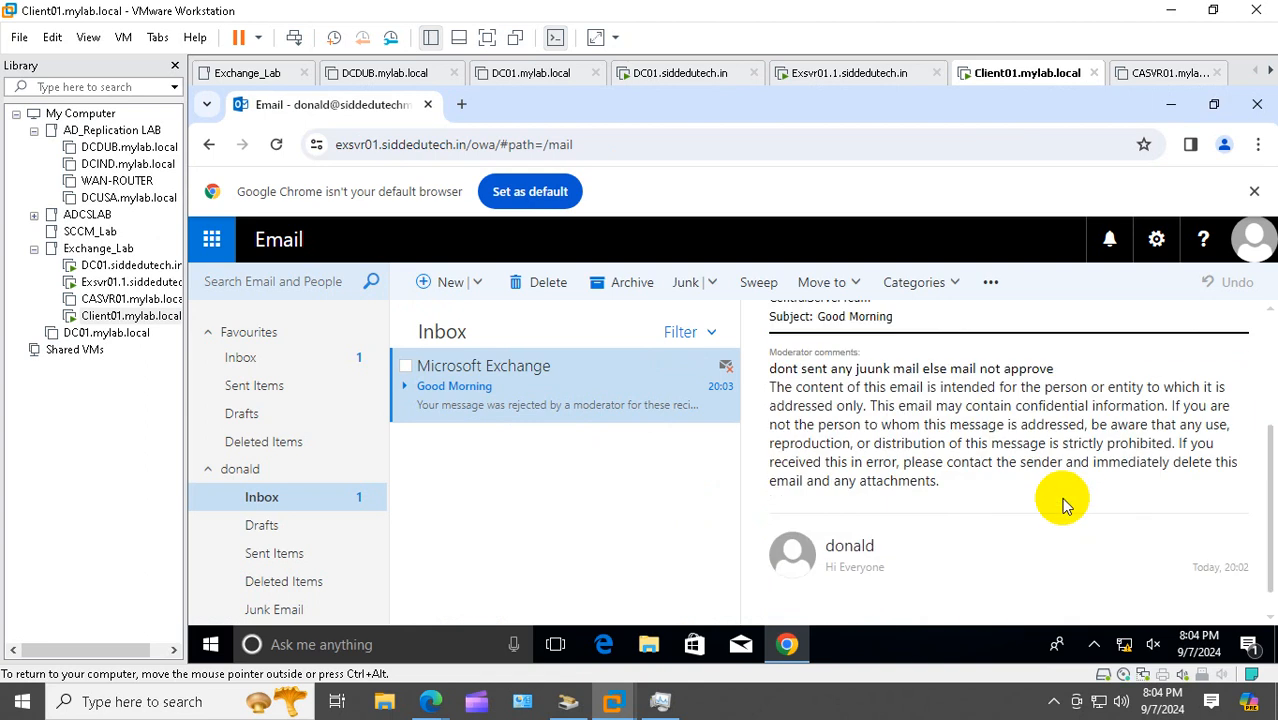
scroll(943, 553, "up", 4)
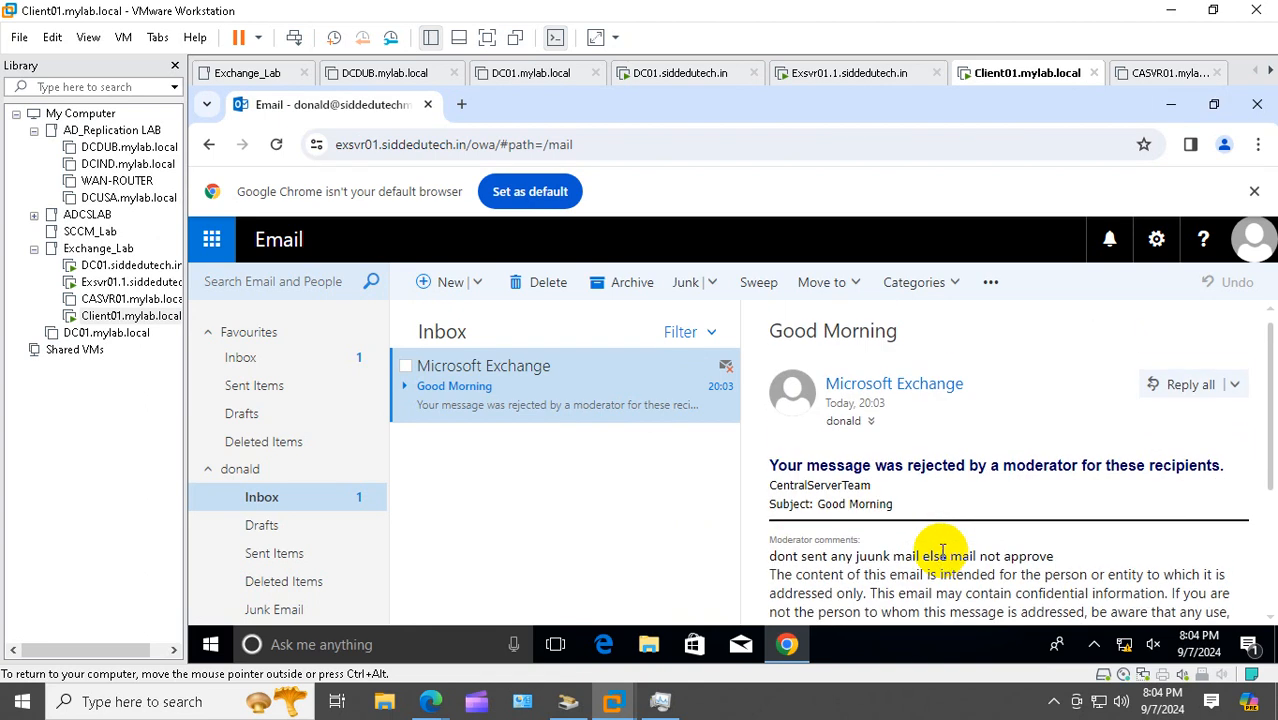
scroll(950, 514, "down", 2)
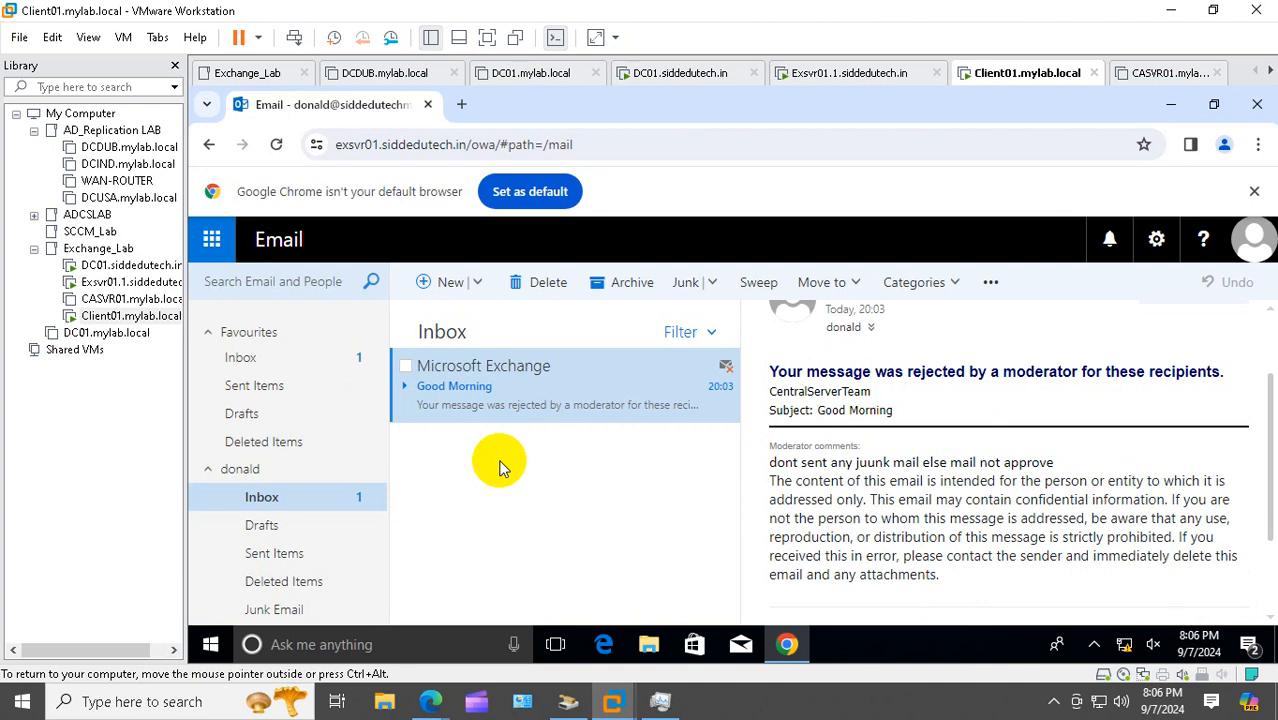
Switch to the Exsvr01 Exchange server virtual machine in VMware
left_click(114, 282)
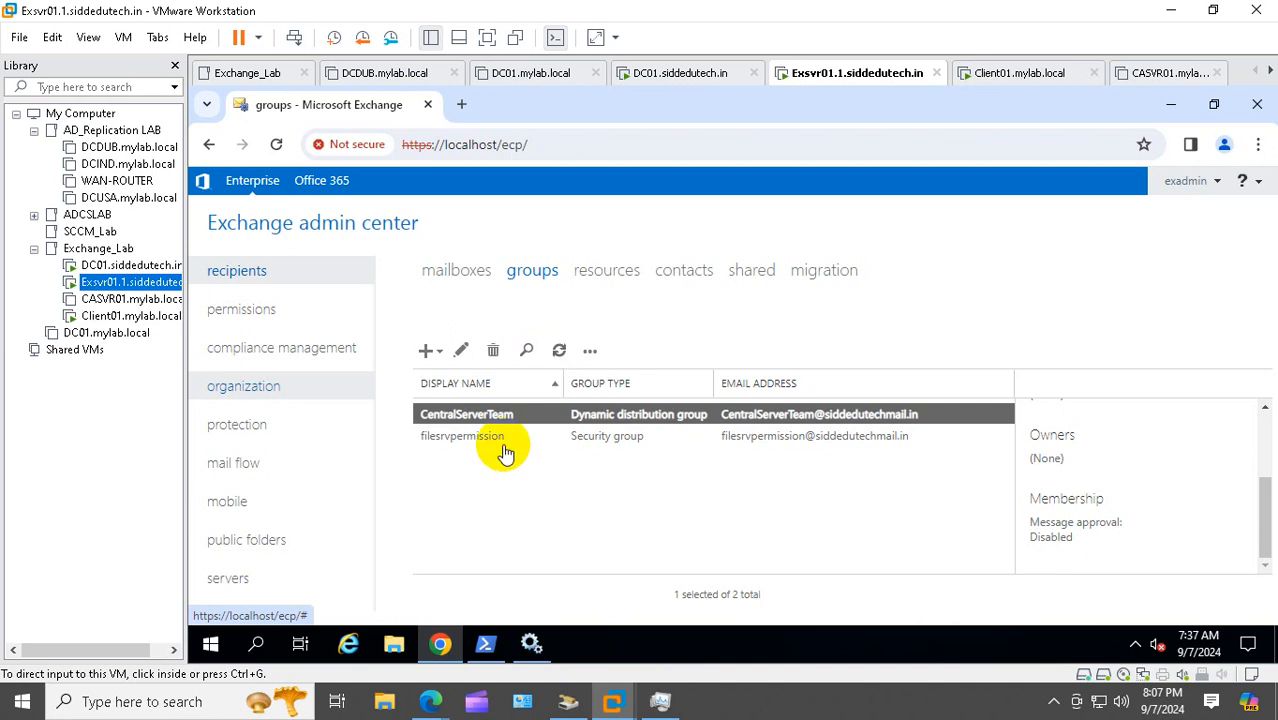
Start a new 'Send messages to a moderator' mail flow rule named 'external Mail observer'
left_click(225, 470)
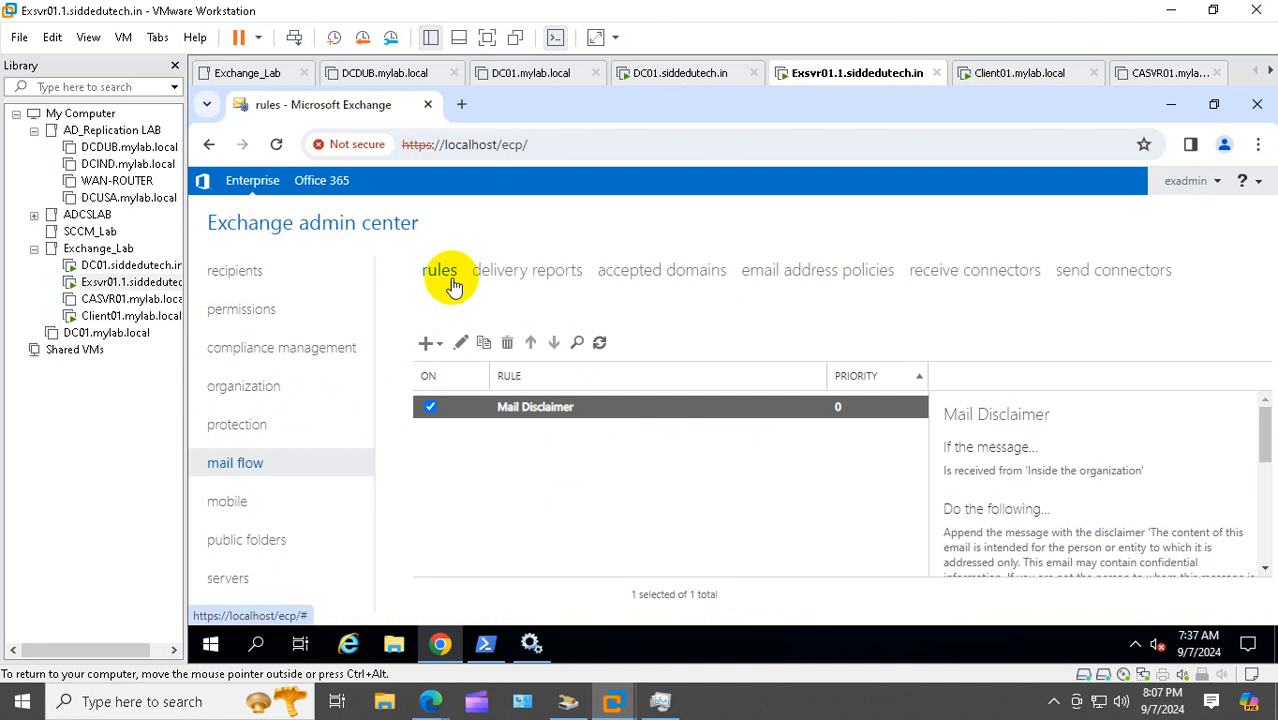
left_click(428, 345)
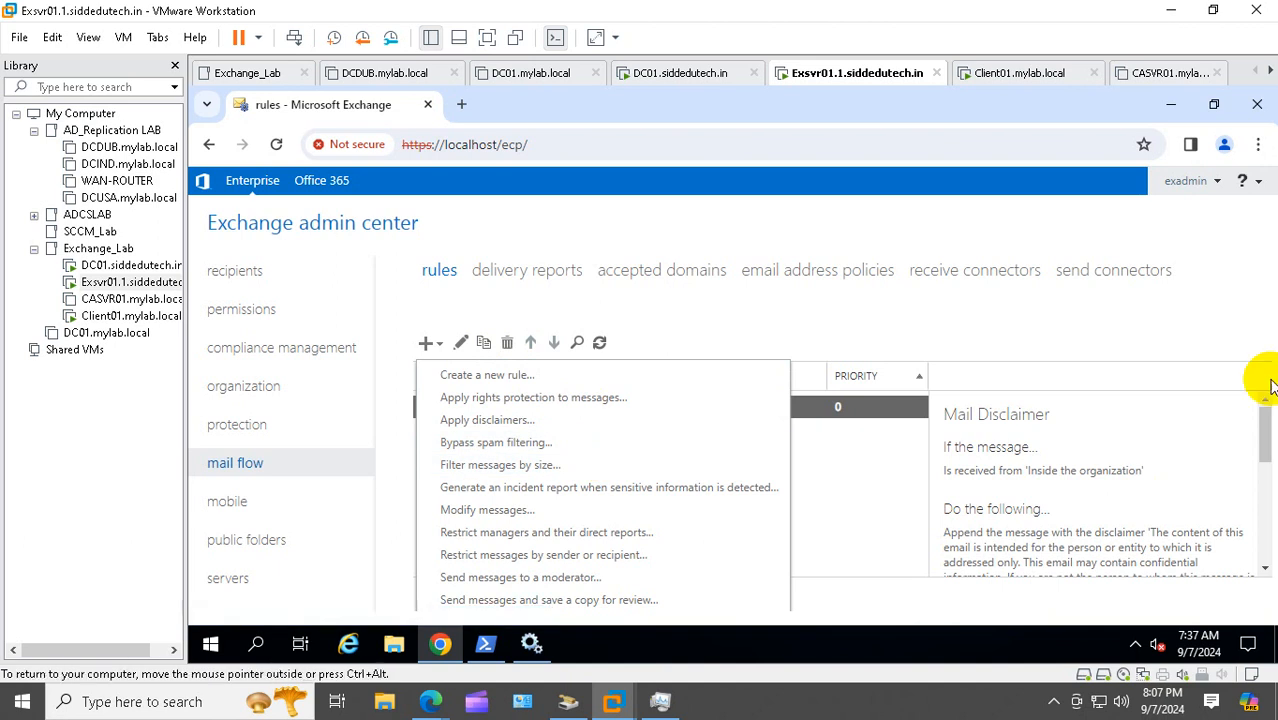
left_click(543, 584)
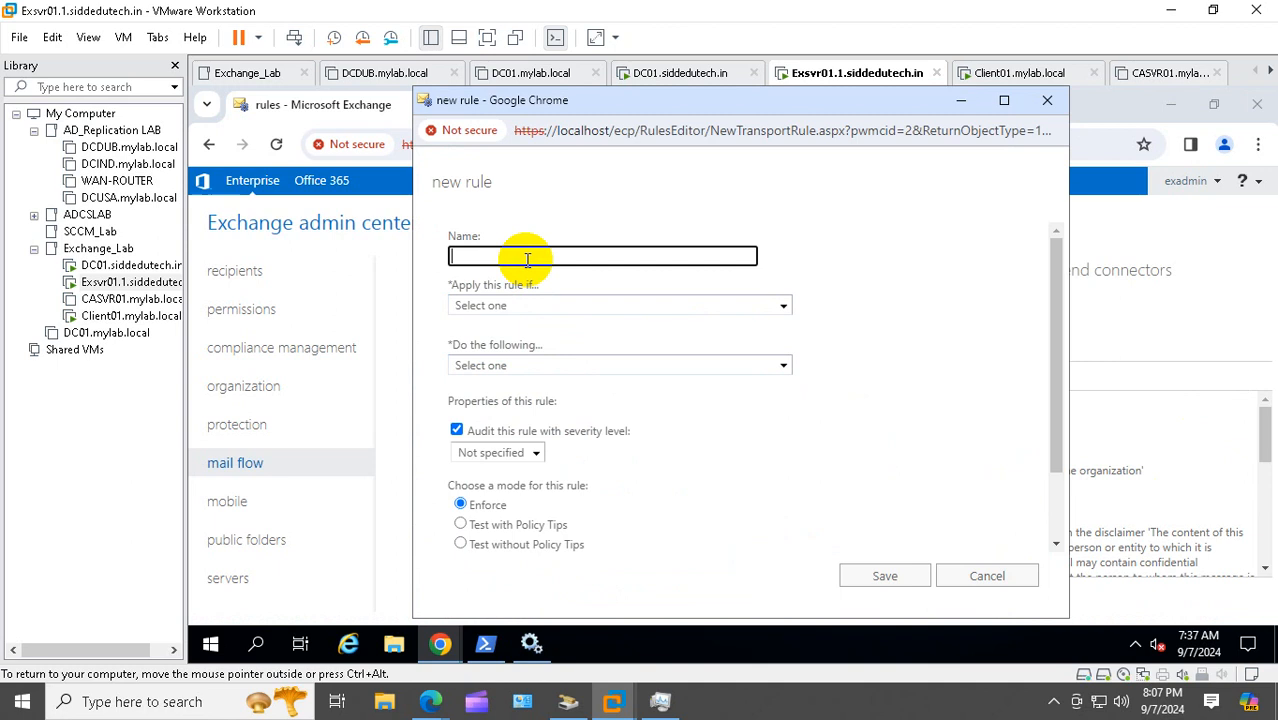
type("external Mail c")
type("bserver")
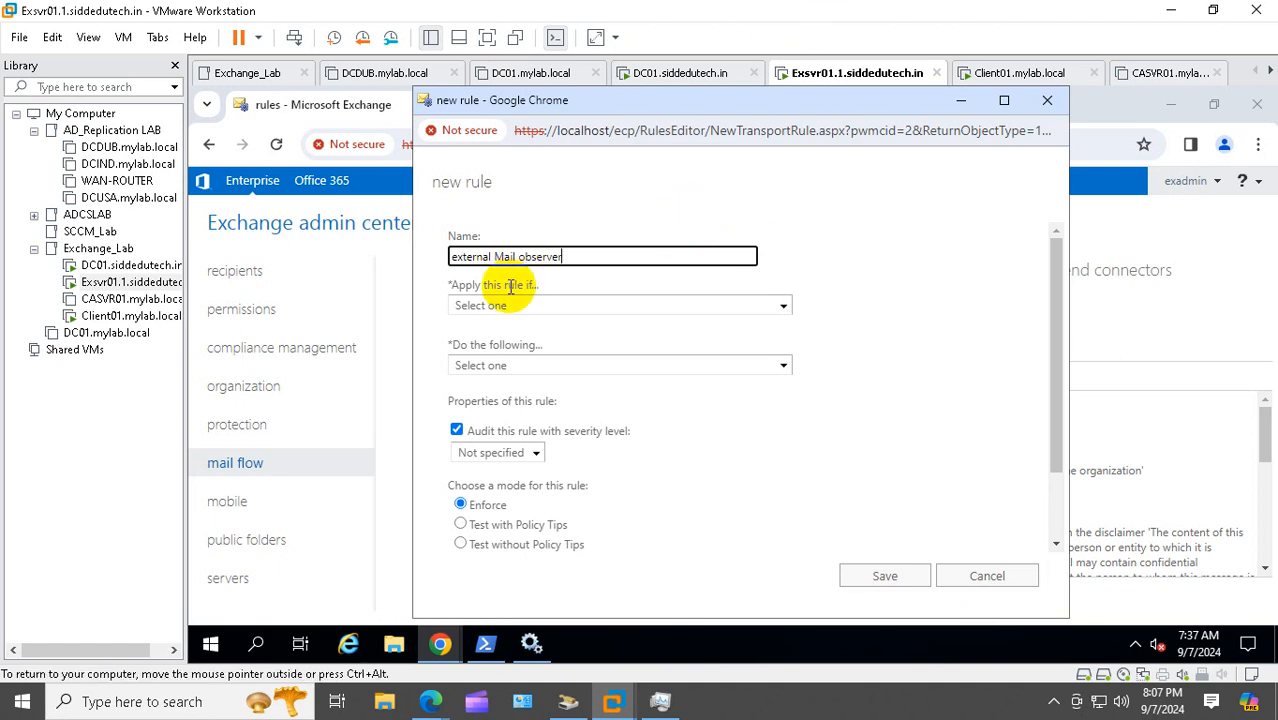
Set the rule condition 'The sender is' to the external sender's mailbox user
left_click(522, 306)
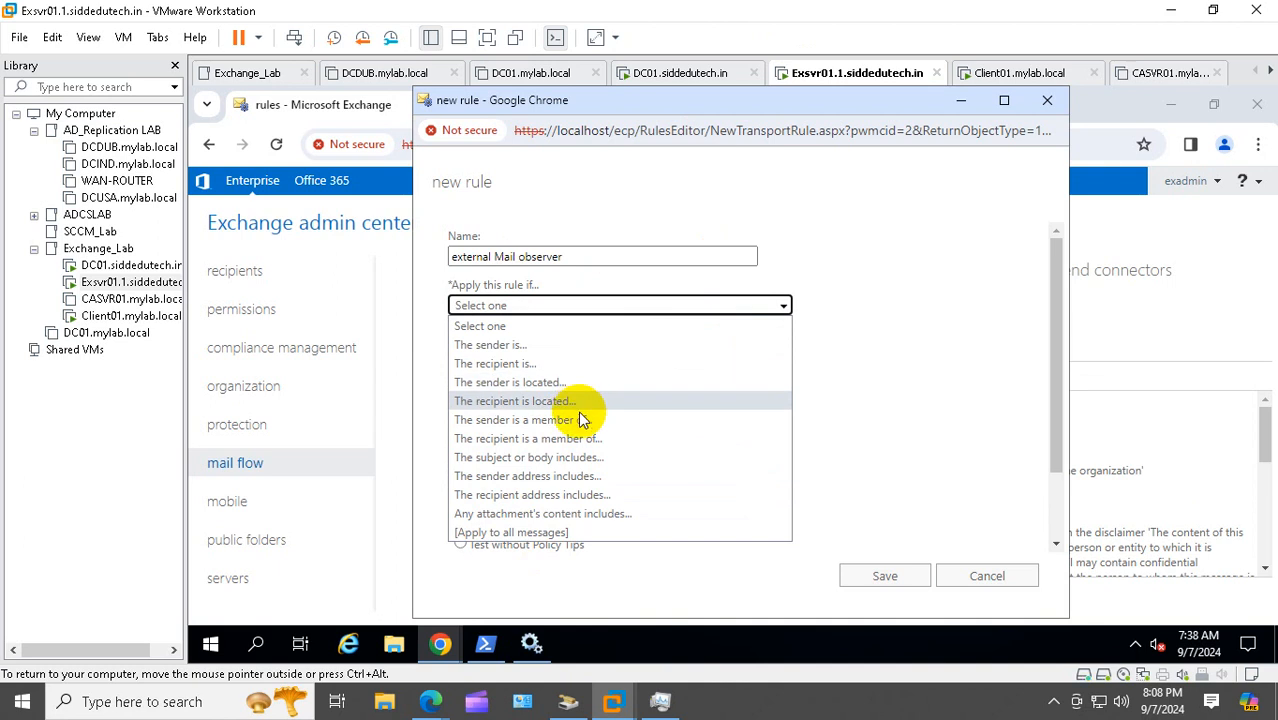
left_click(517, 345)
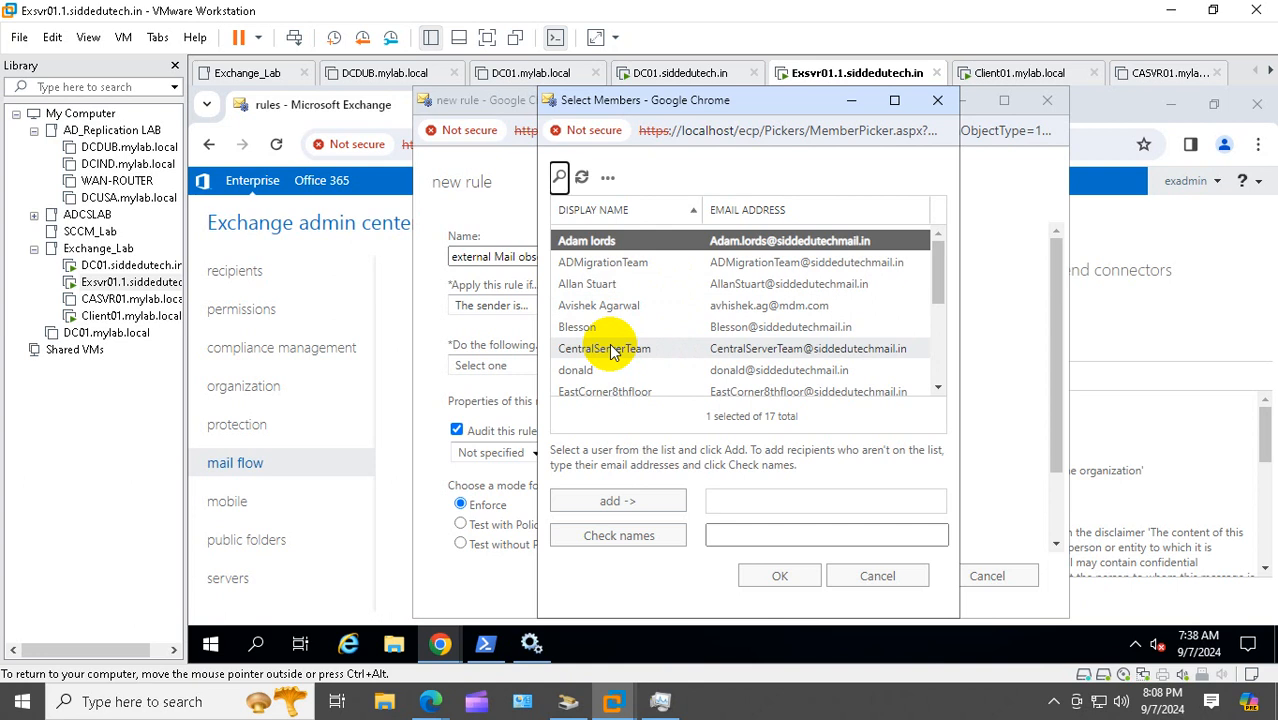
scroll(612, 345, "down", 3)
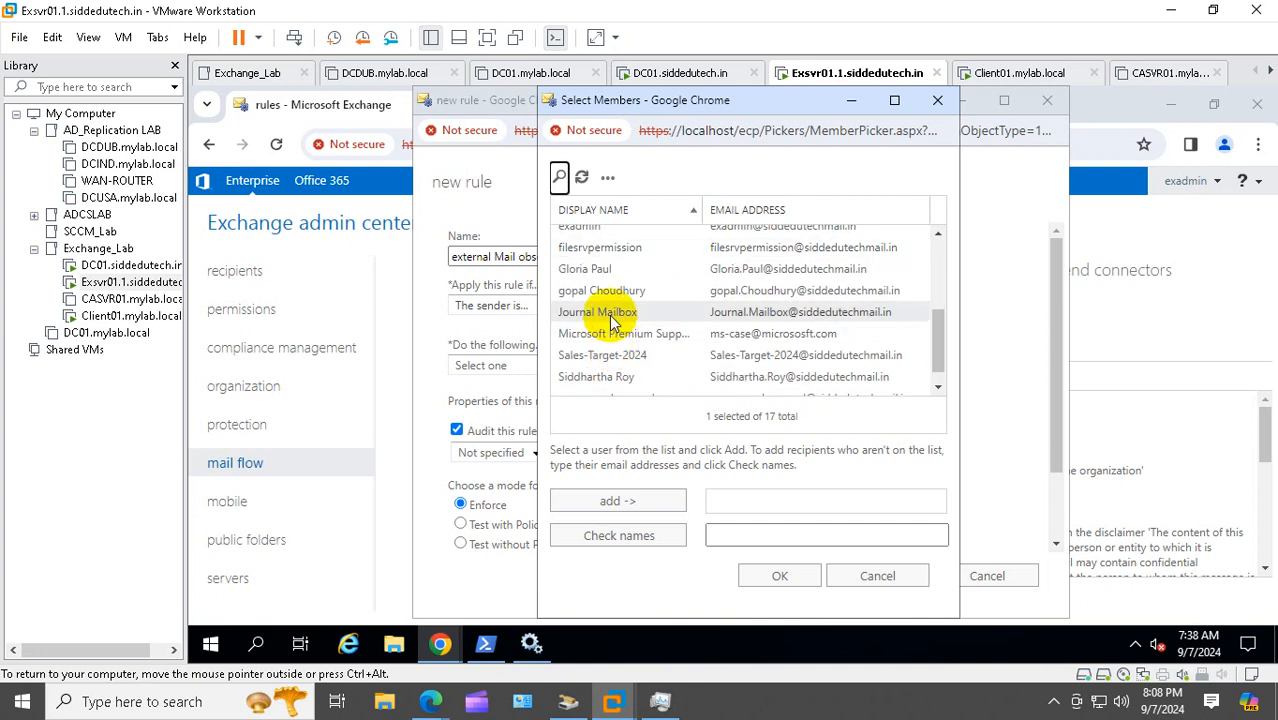
scroll(605, 305, "up", 2)
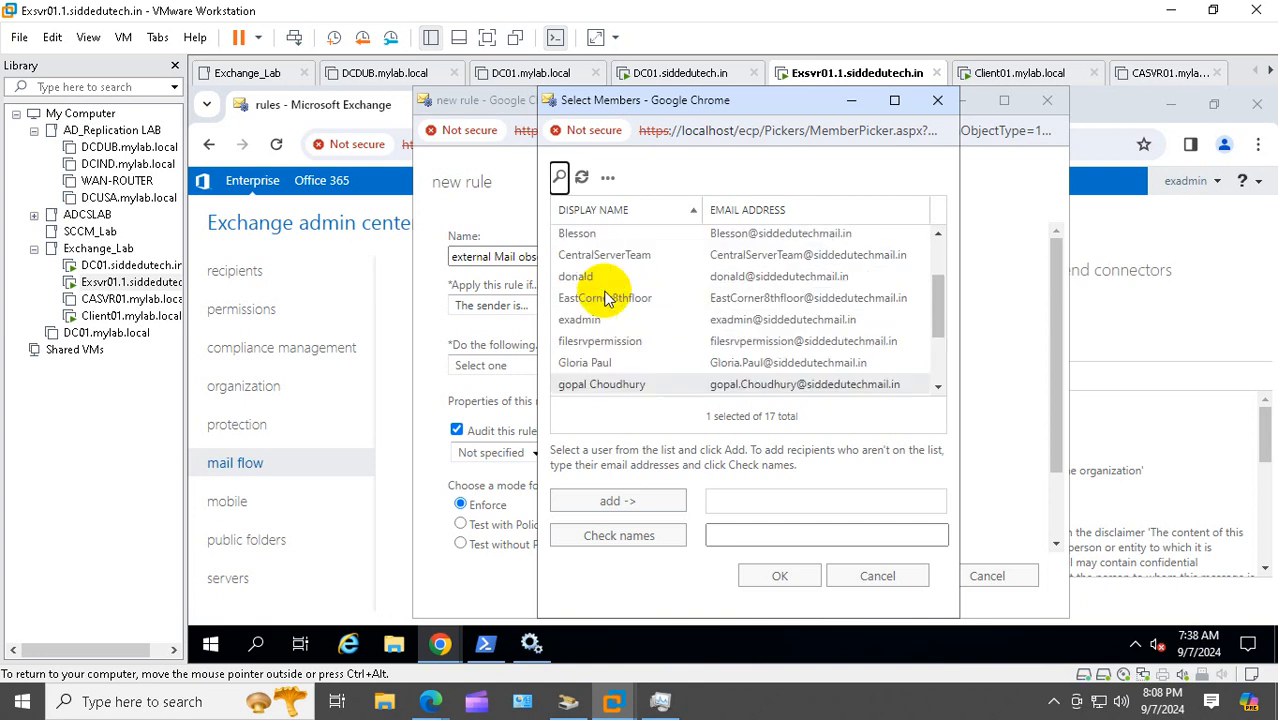
scroll(619, 314, "down", 2)
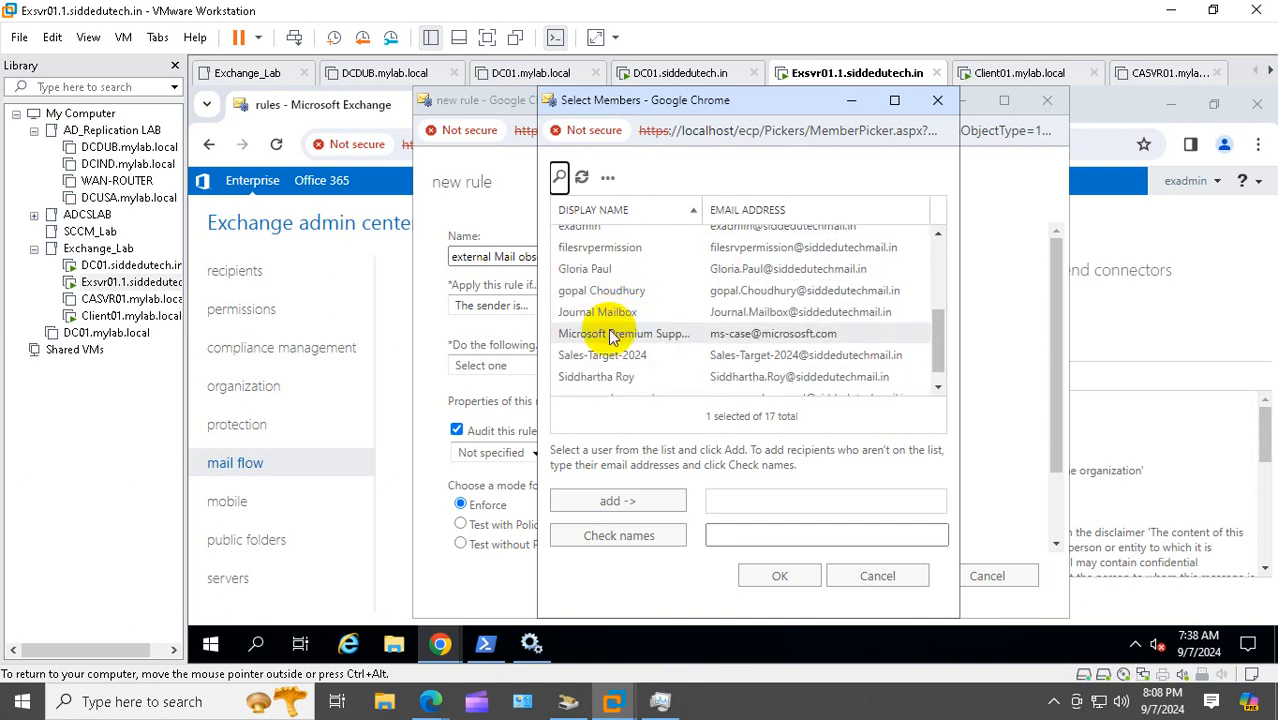
scroll(612, 337, "down", 1)
scroll(612, 337, "up", 3)
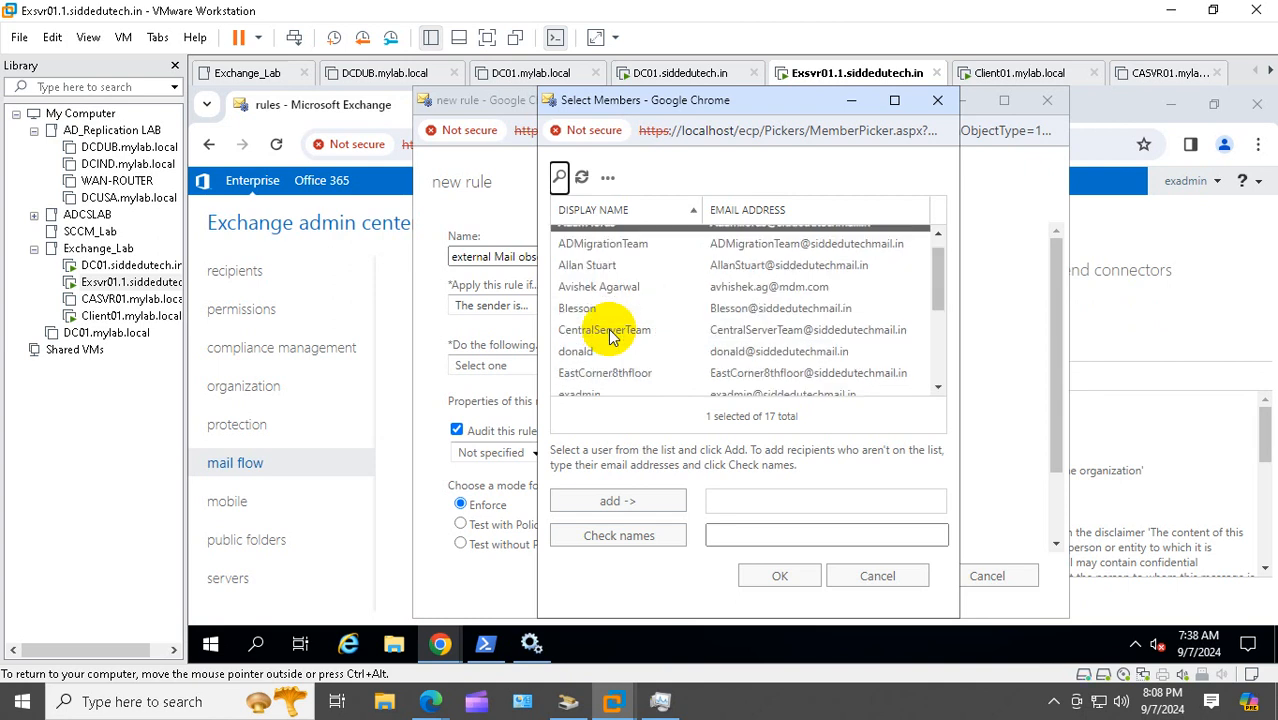
scroll(612, 336, "up", 1)
left_click(602, 371)
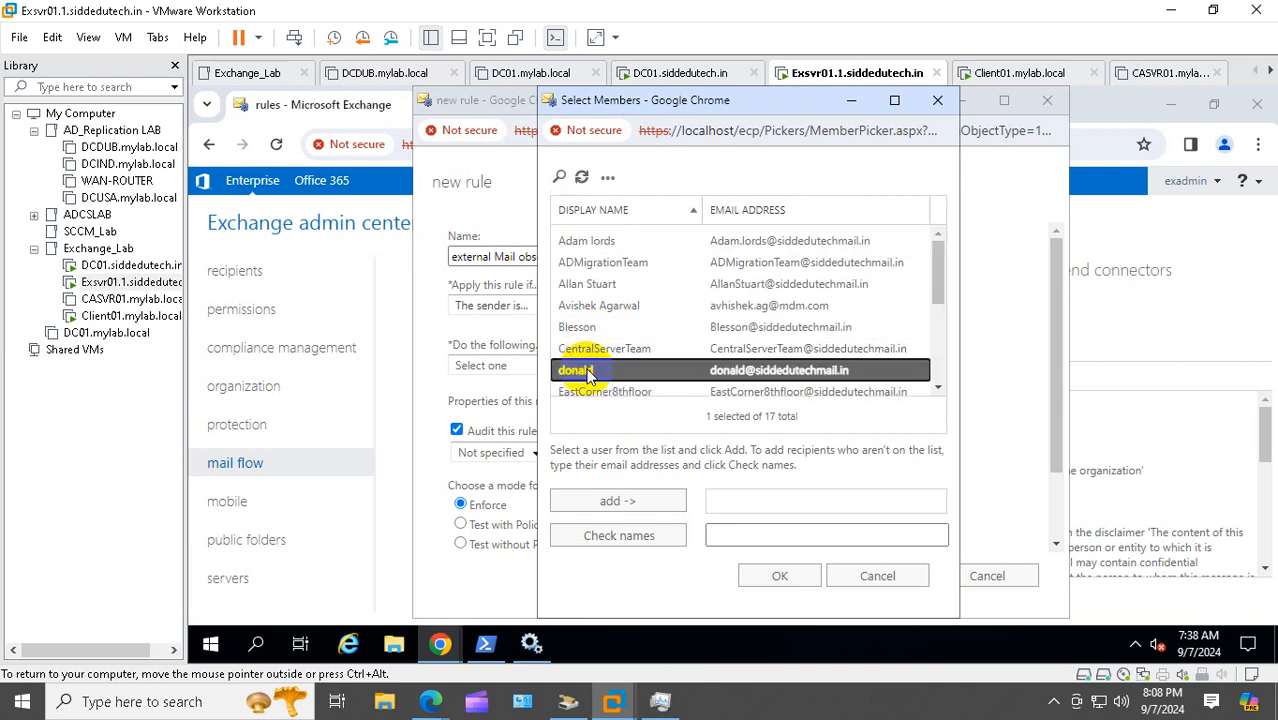
left_click(617, 501)
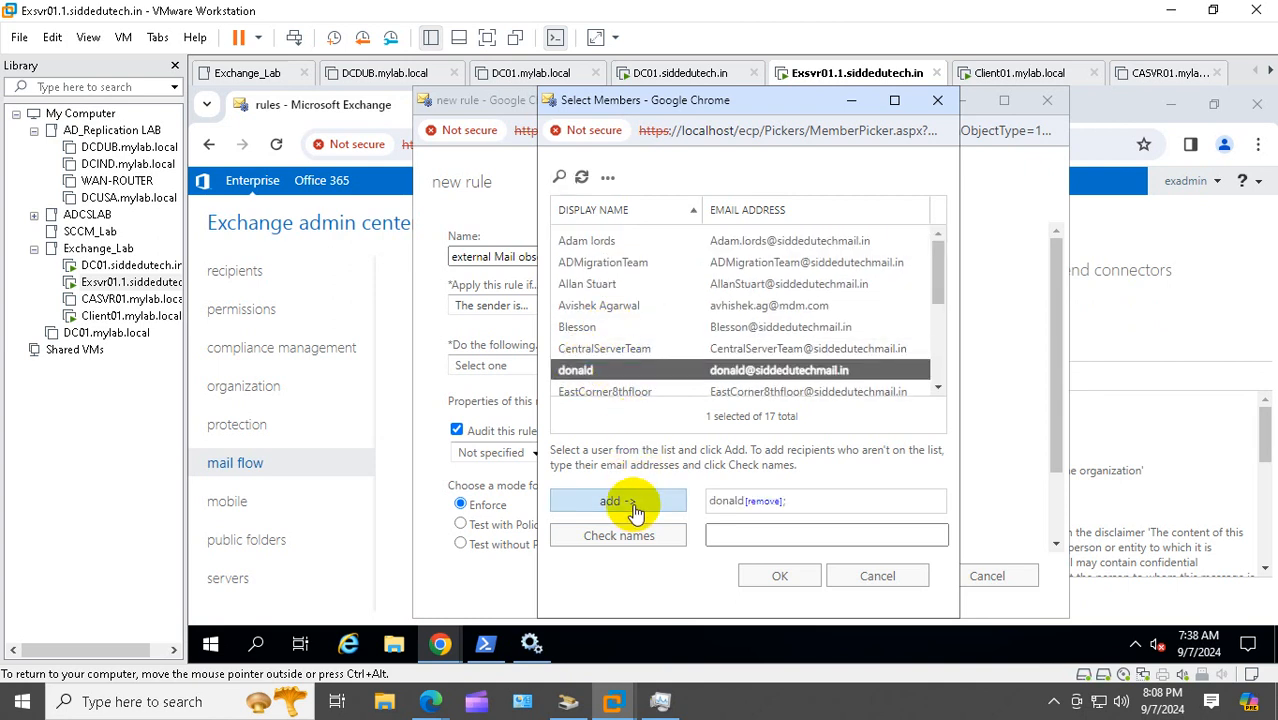
left_click(779, 576)
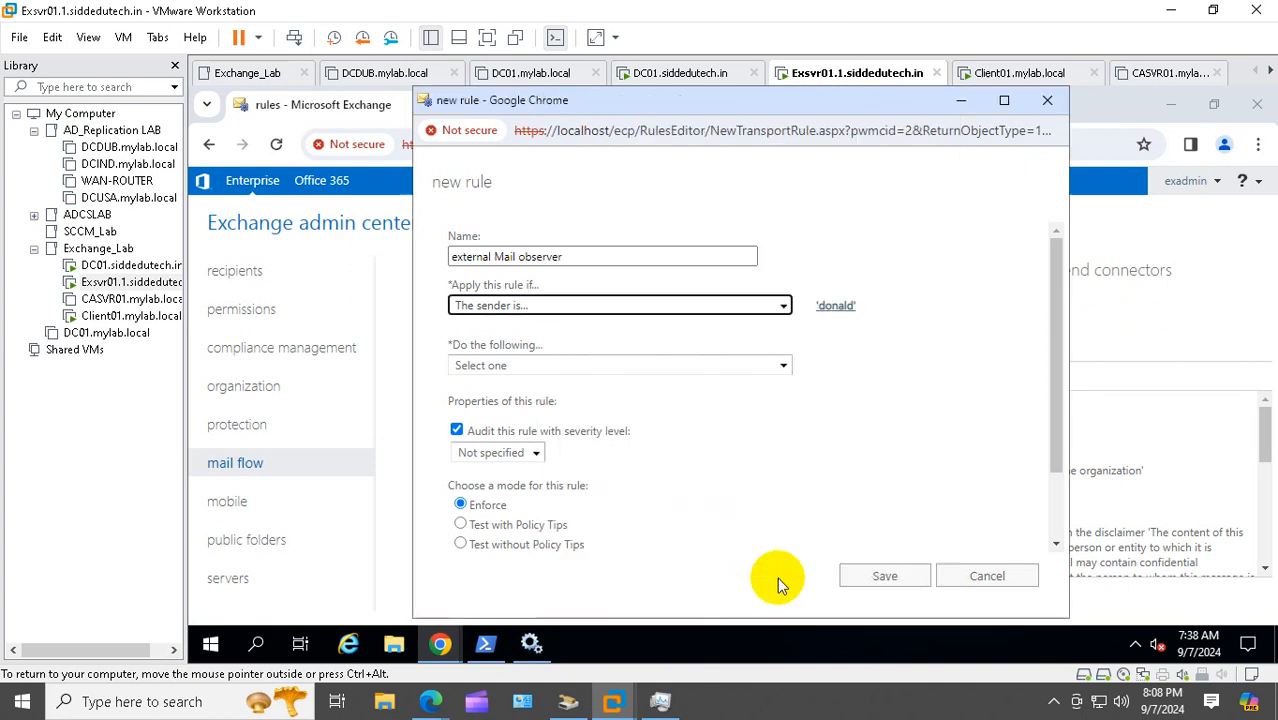
Set the rule action to forward the message for approval to the approver's mailbox
left_click(578, 366)
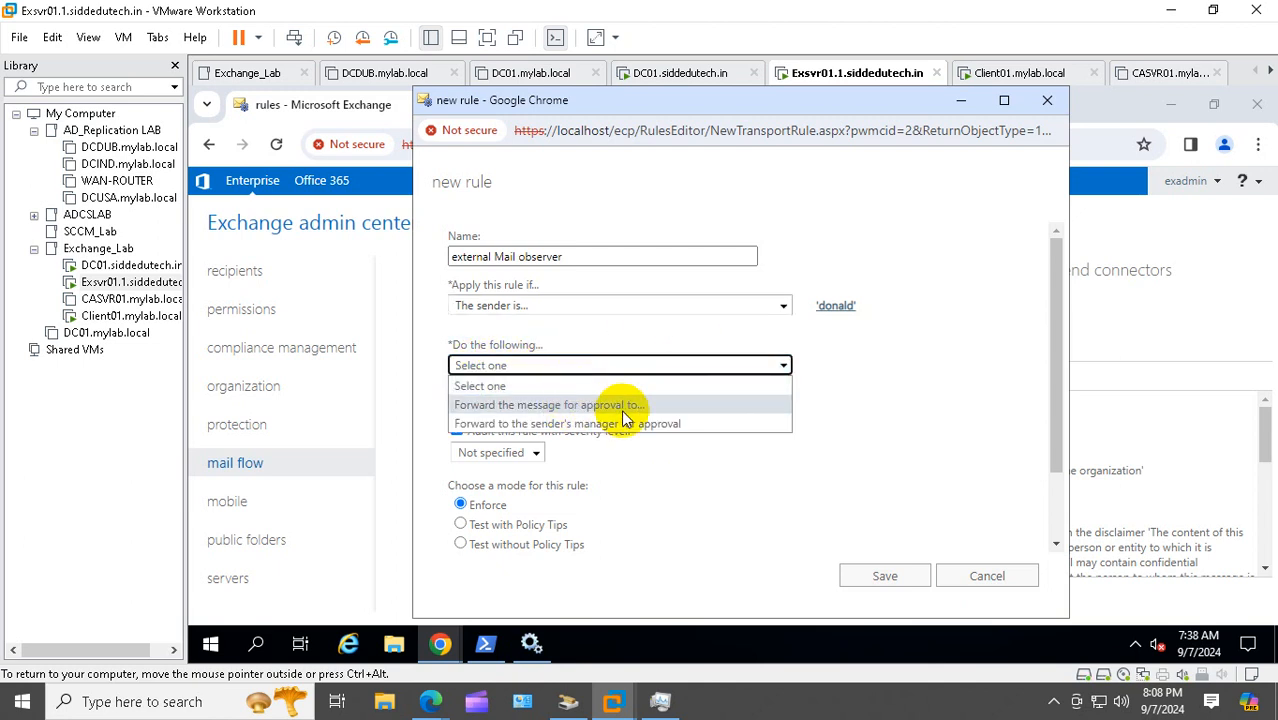
left_click(679, 411)
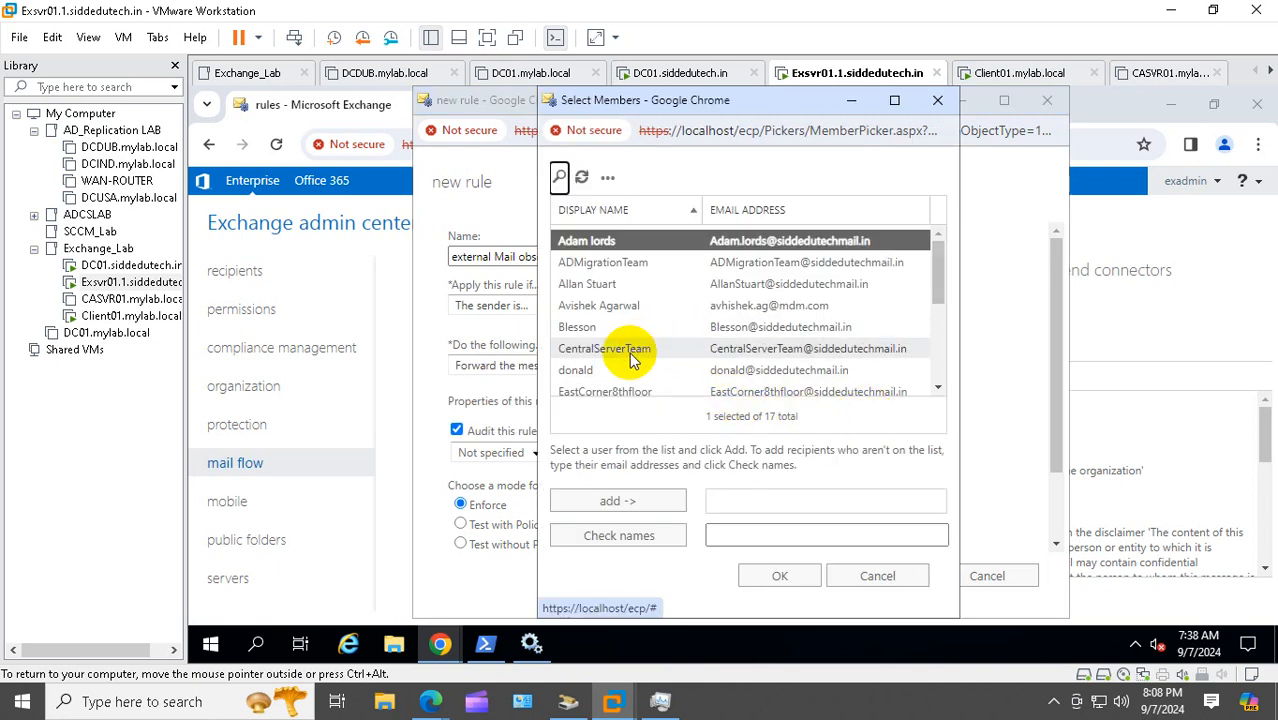
scroll(629, 352, "down", 1)
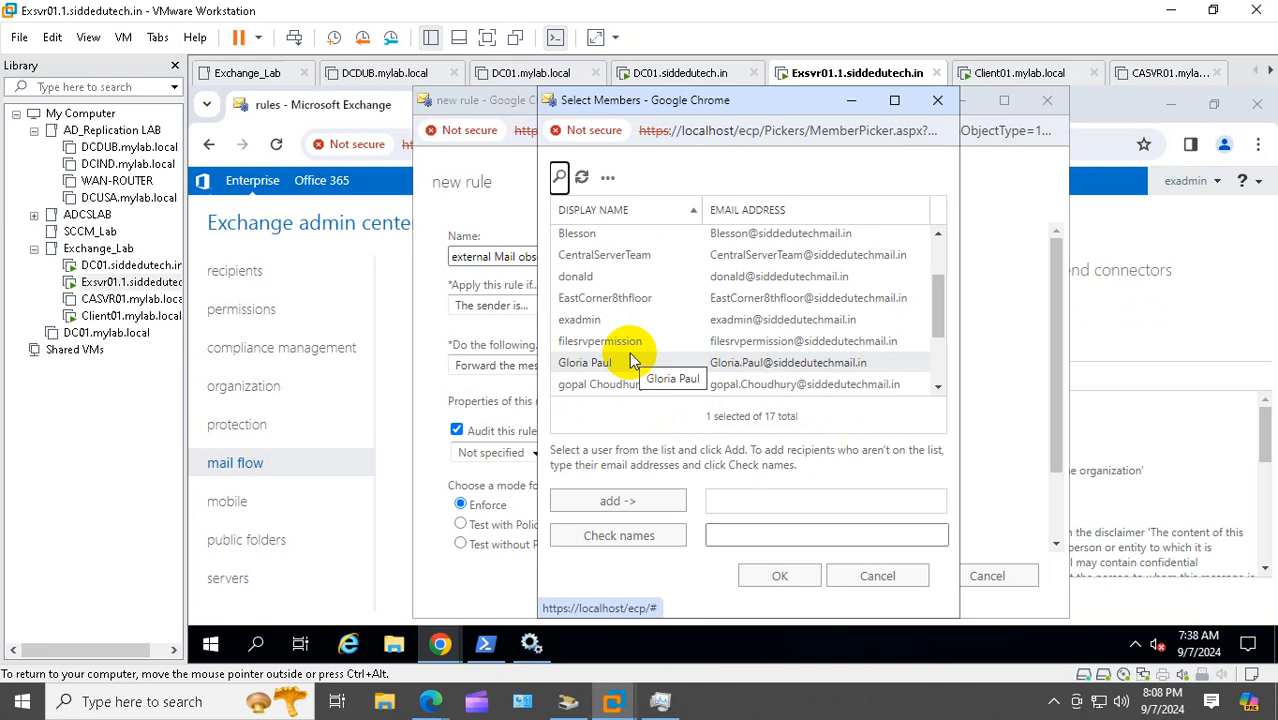
left_click(600, 385)
left_click(630, 500)
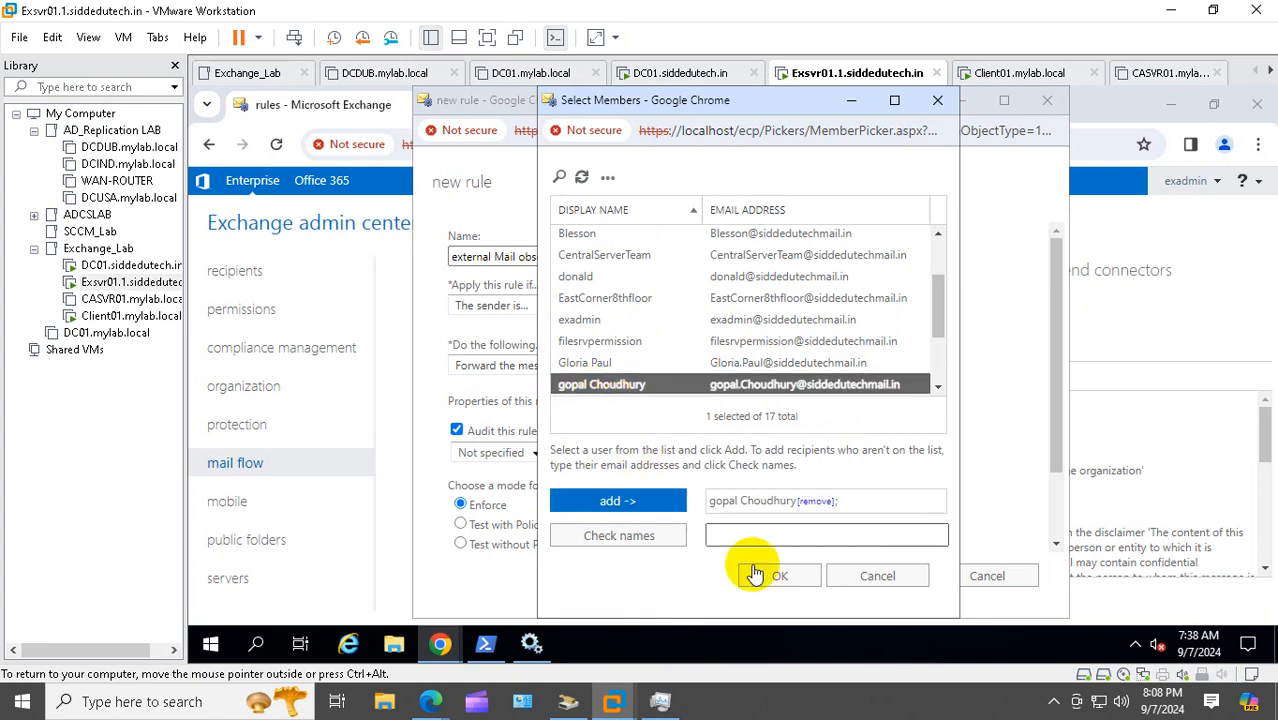
left_click(764, 577)
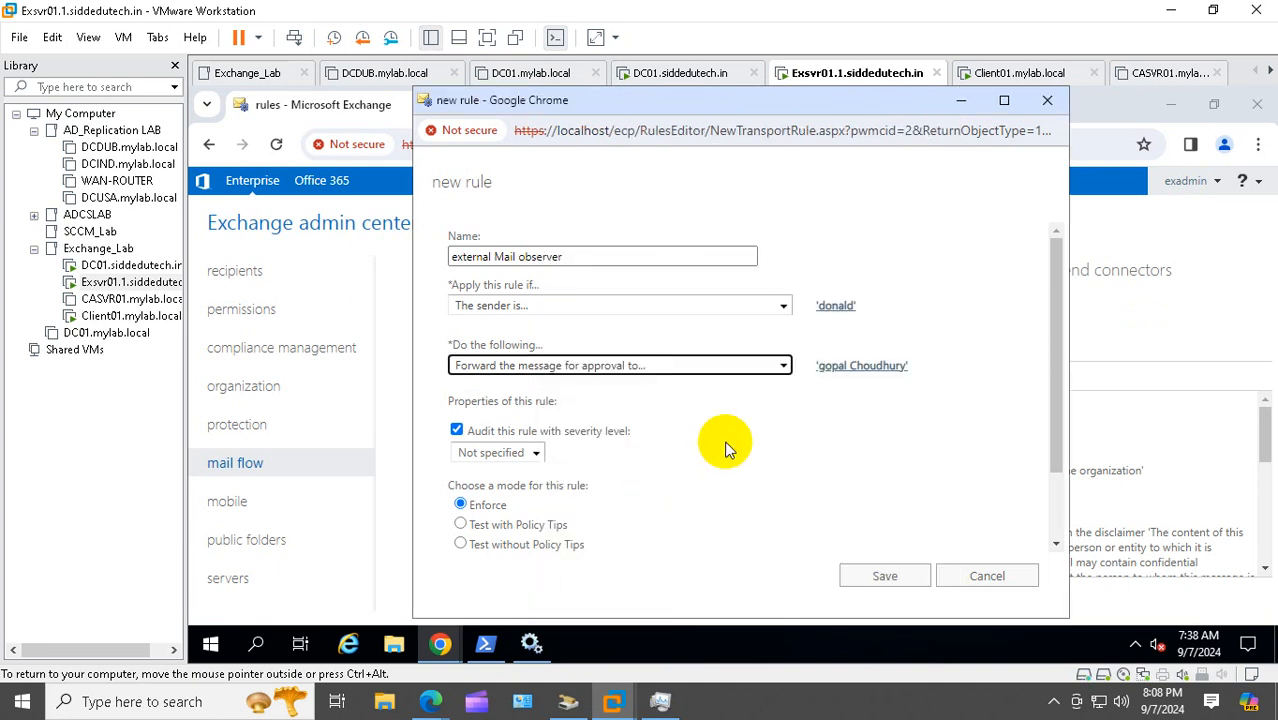
Leave the rule's severity level at Not specified
left_click(537, 453)
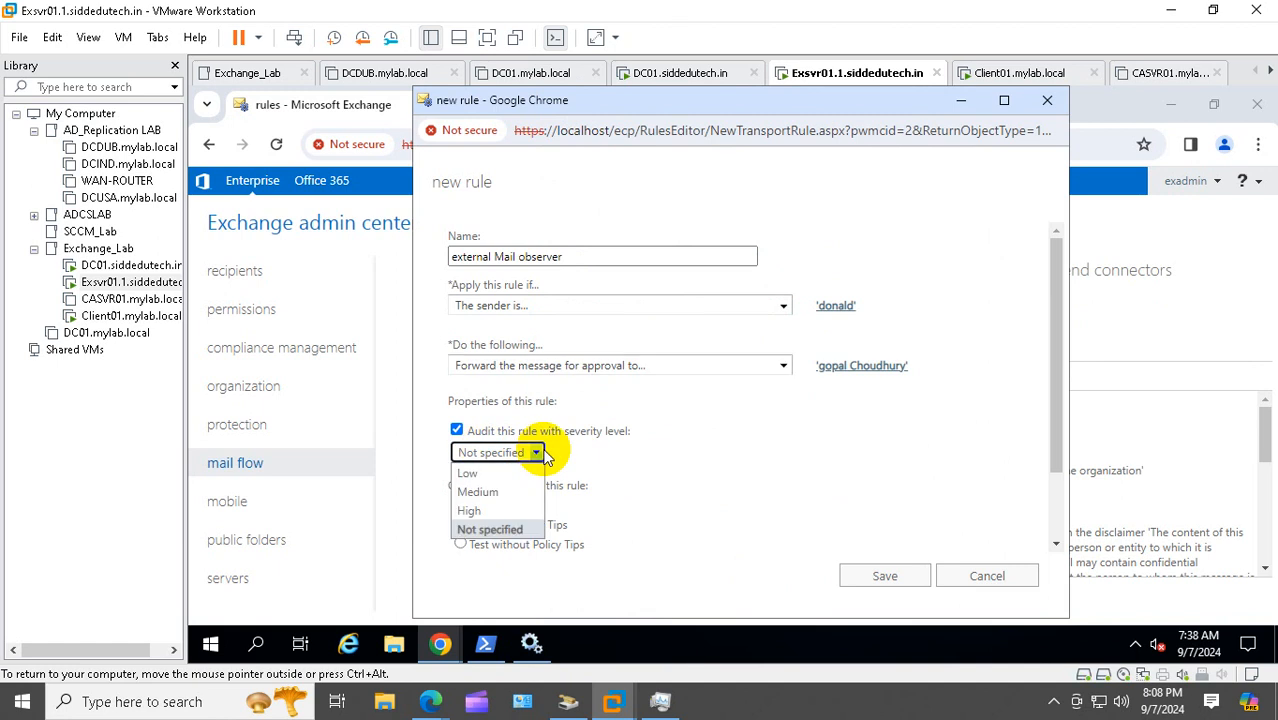
left_click(687, 459)
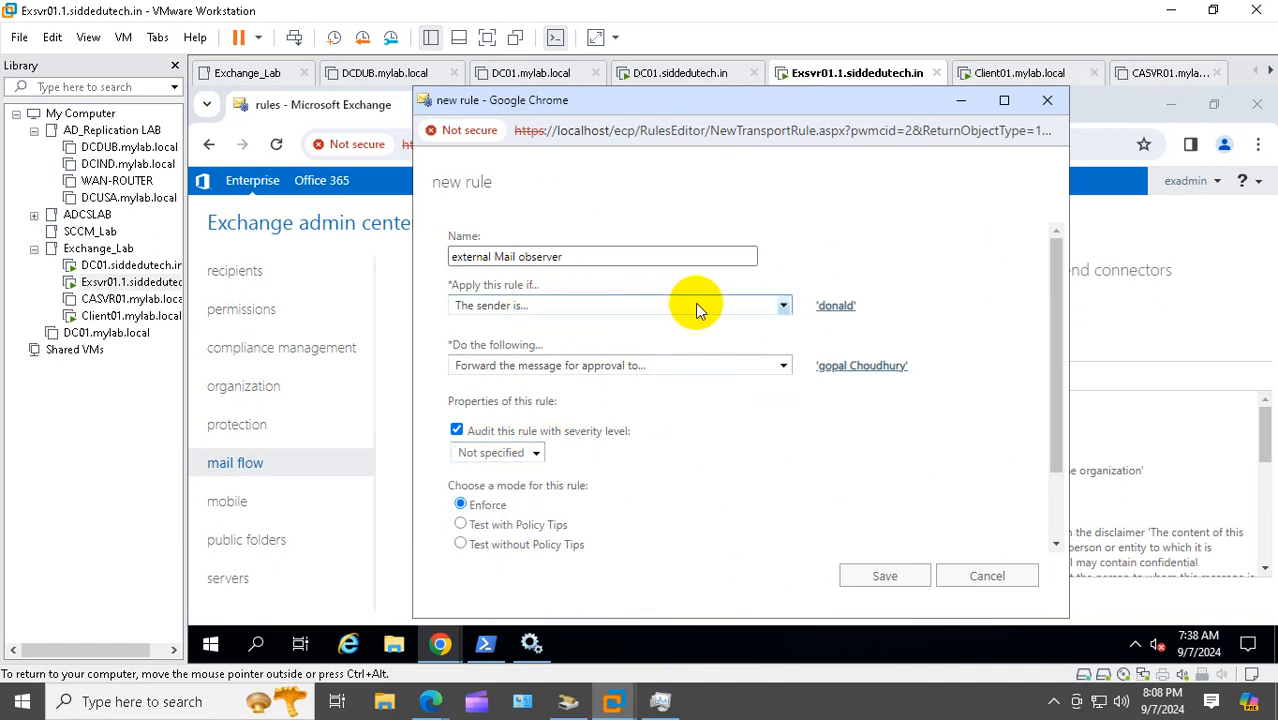
left_click(784, 306)
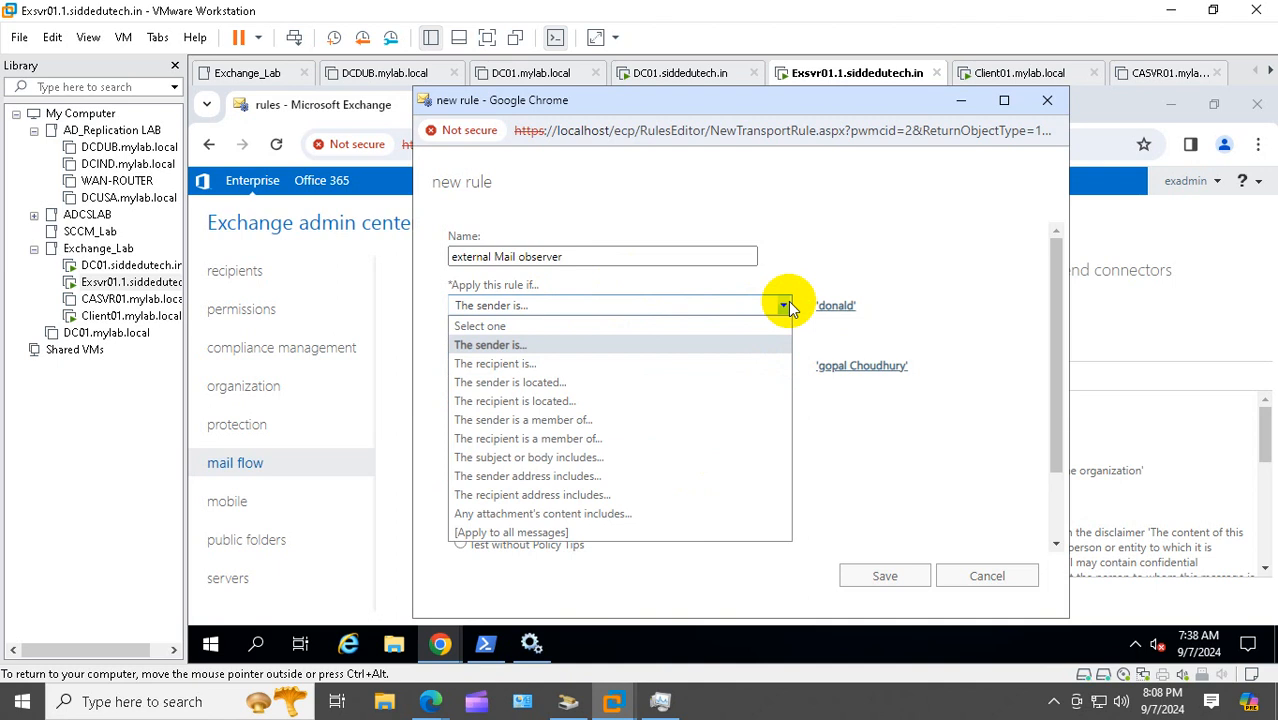
Set the rule condition to recipients located Outside the organization and save the rule
left_click(585, 402)
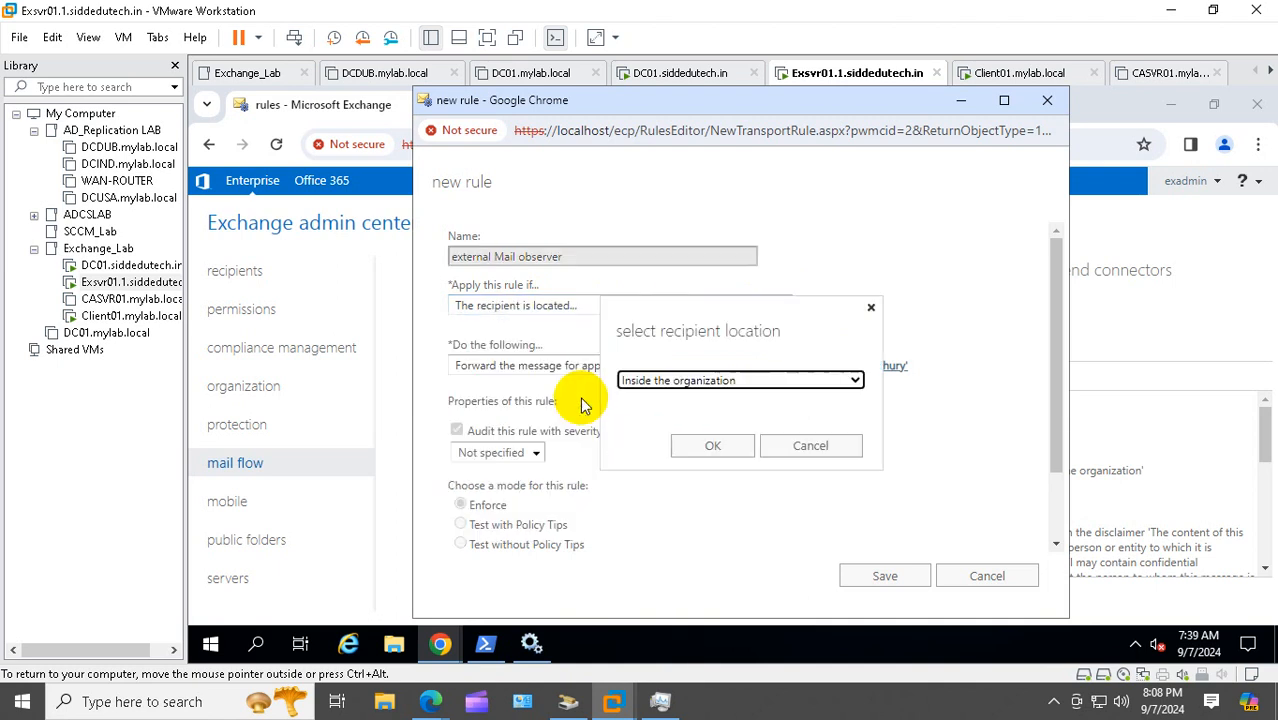
left_click(855, 381)
left_click(727, 415)
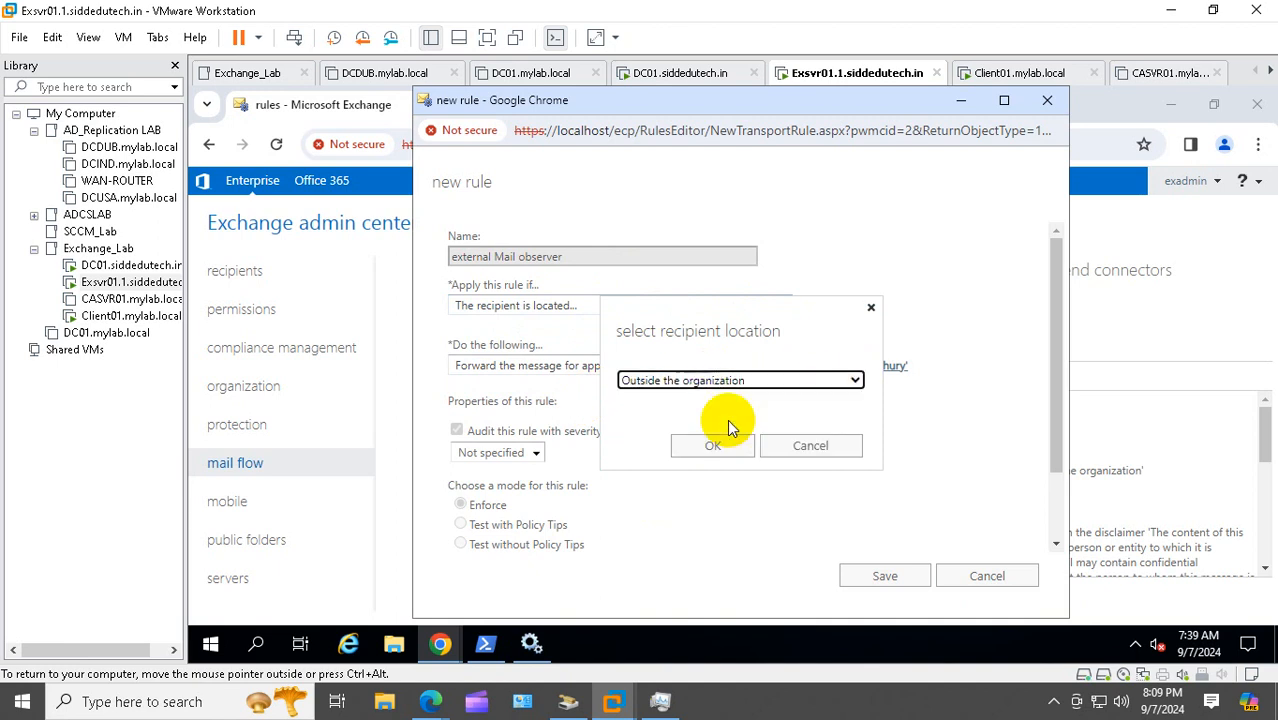
left_click(731, 448)
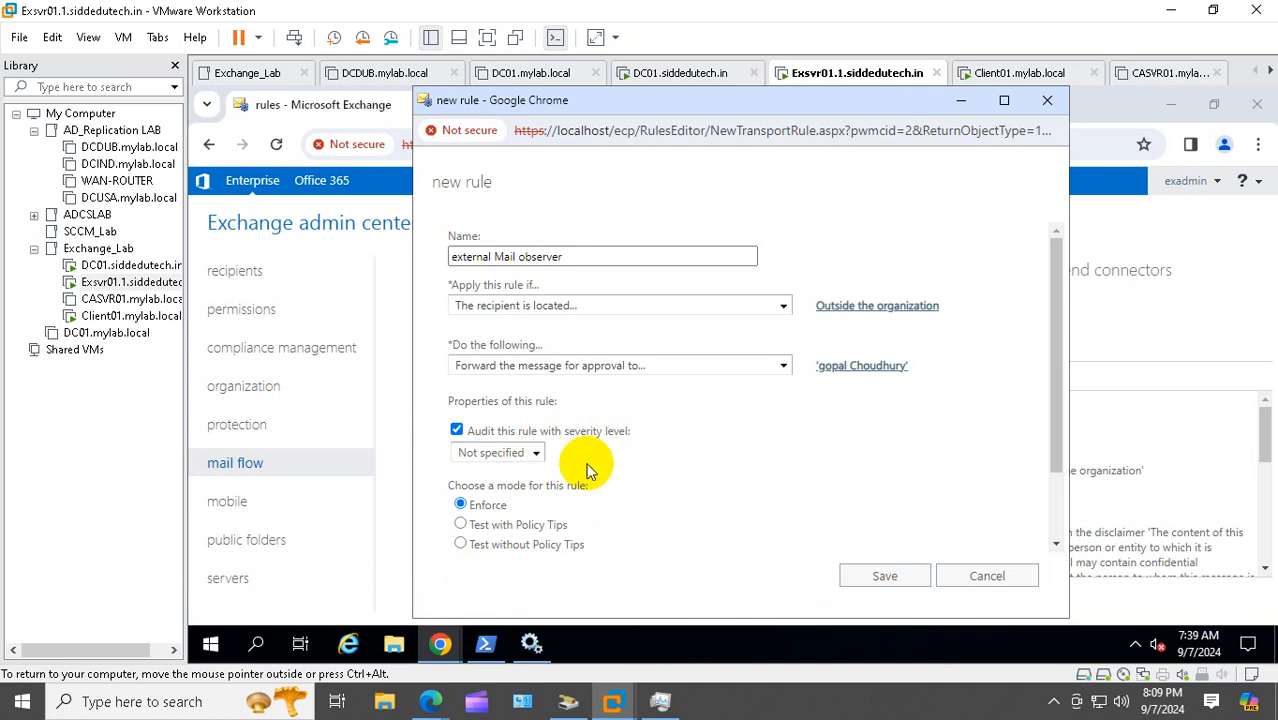
left_click(869, 580)
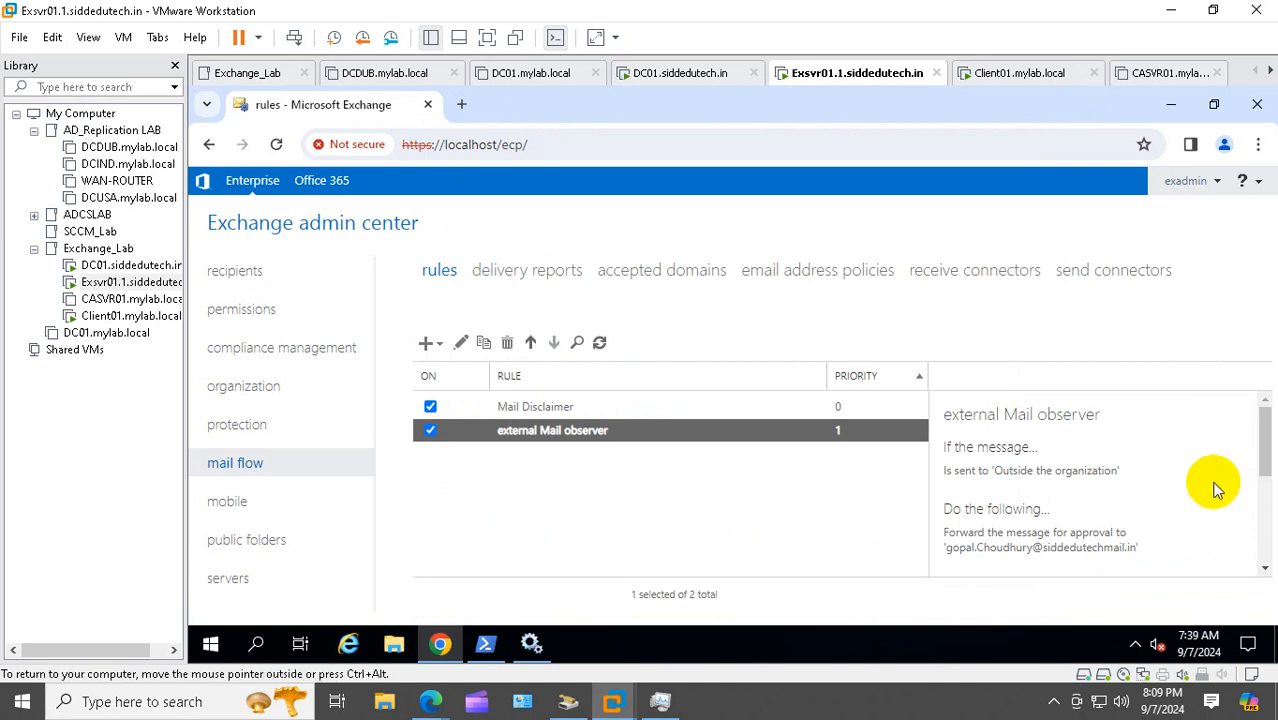
left_click_drag(1264, 442, 1271, 537)
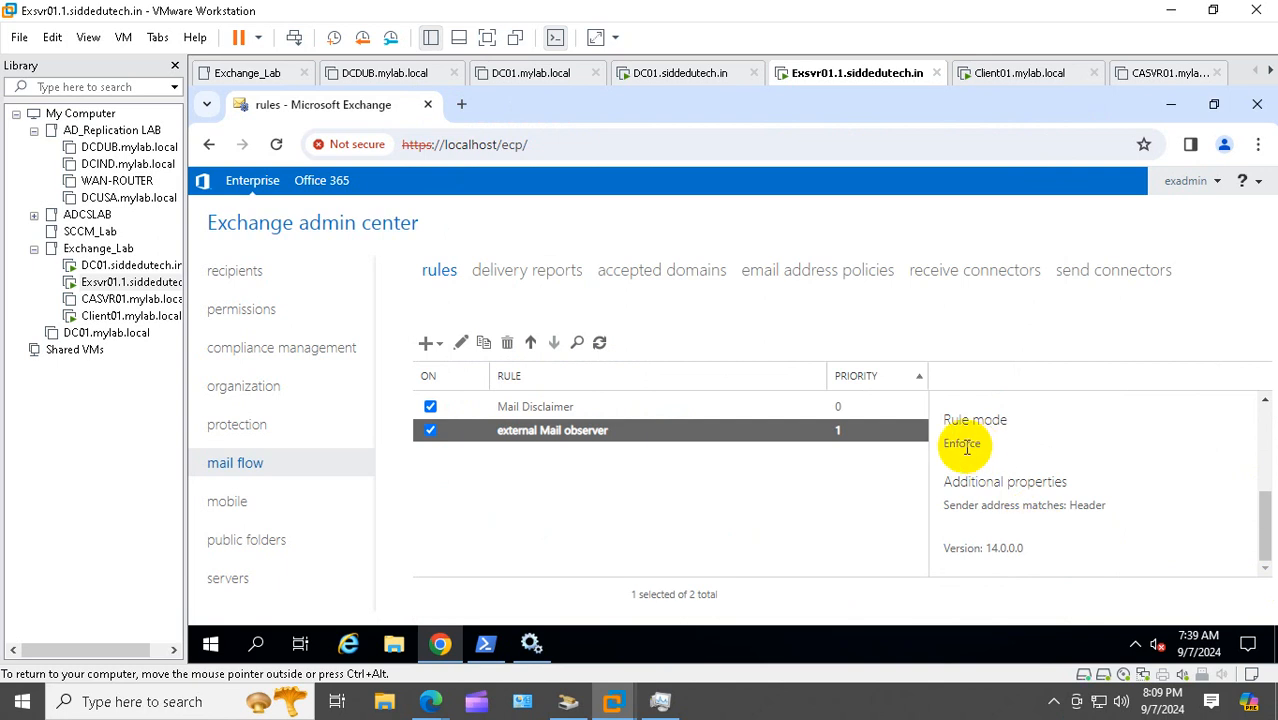
scroll(1084, 478, "up", 5)
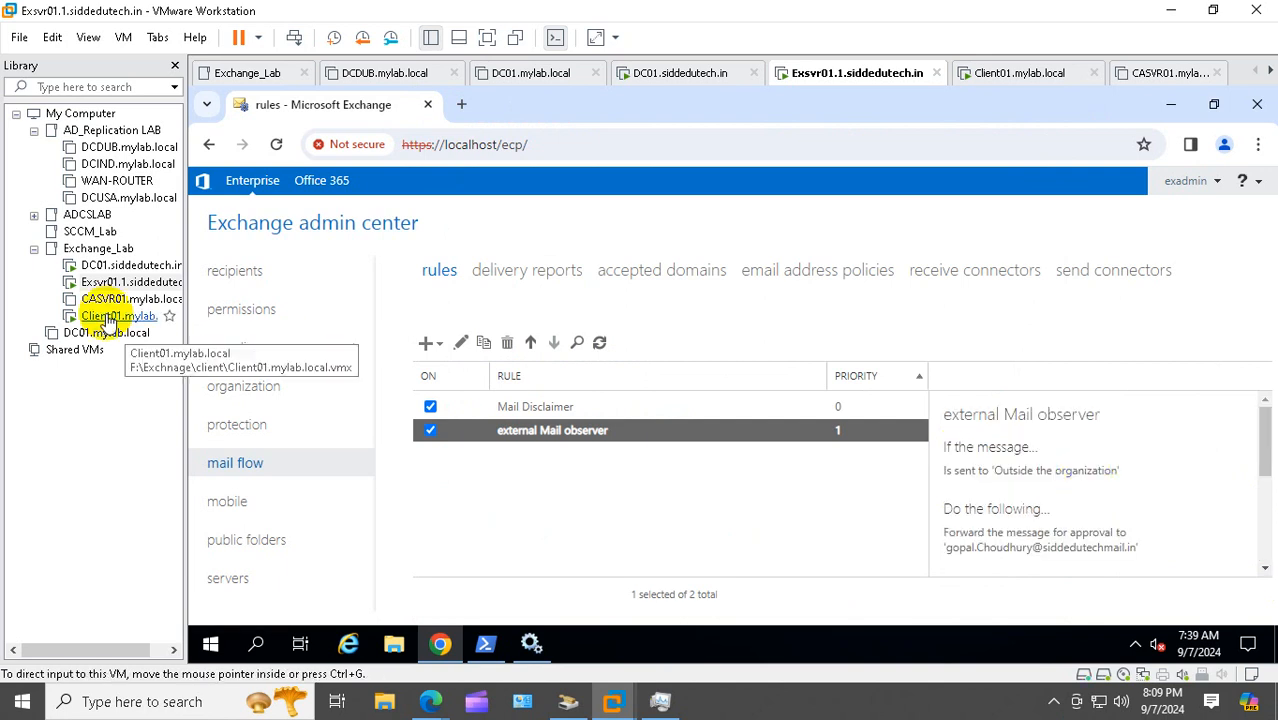
On Client01, sign out of the Outlook on the web mailbox and sign back in with the account password, showing the Inbox
left_click(118, 315)
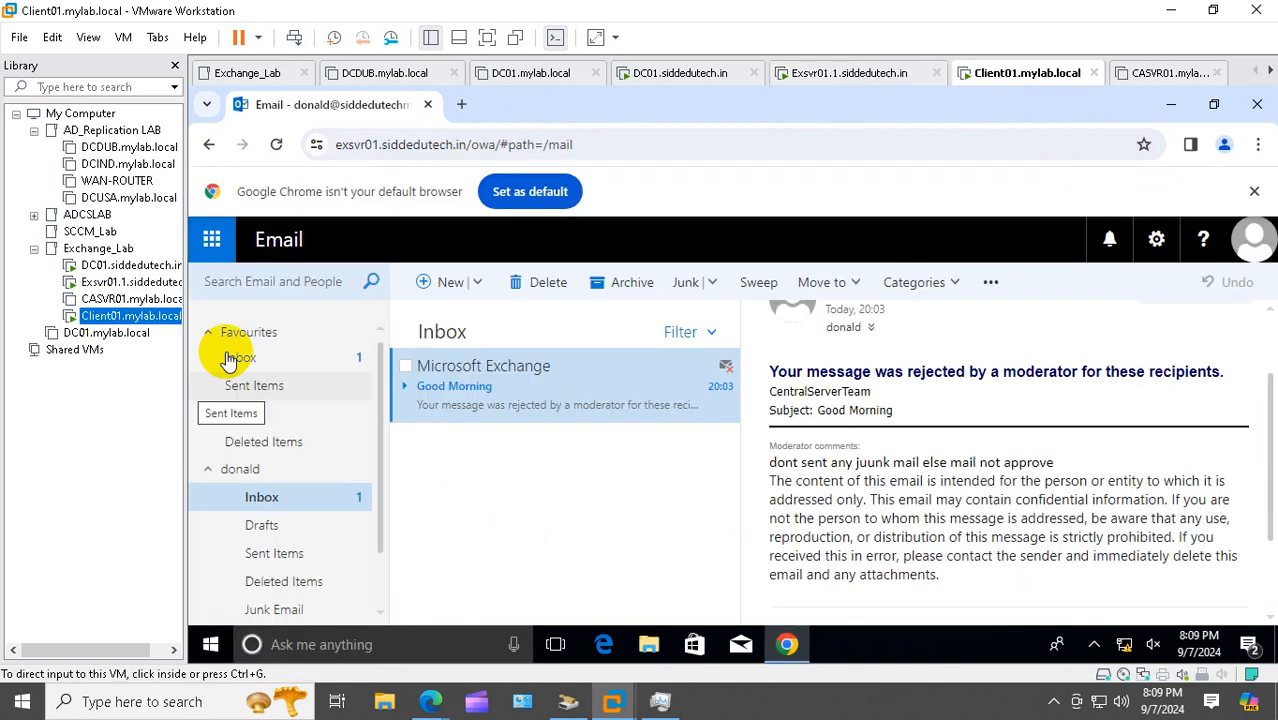
left_click(1256, 241)
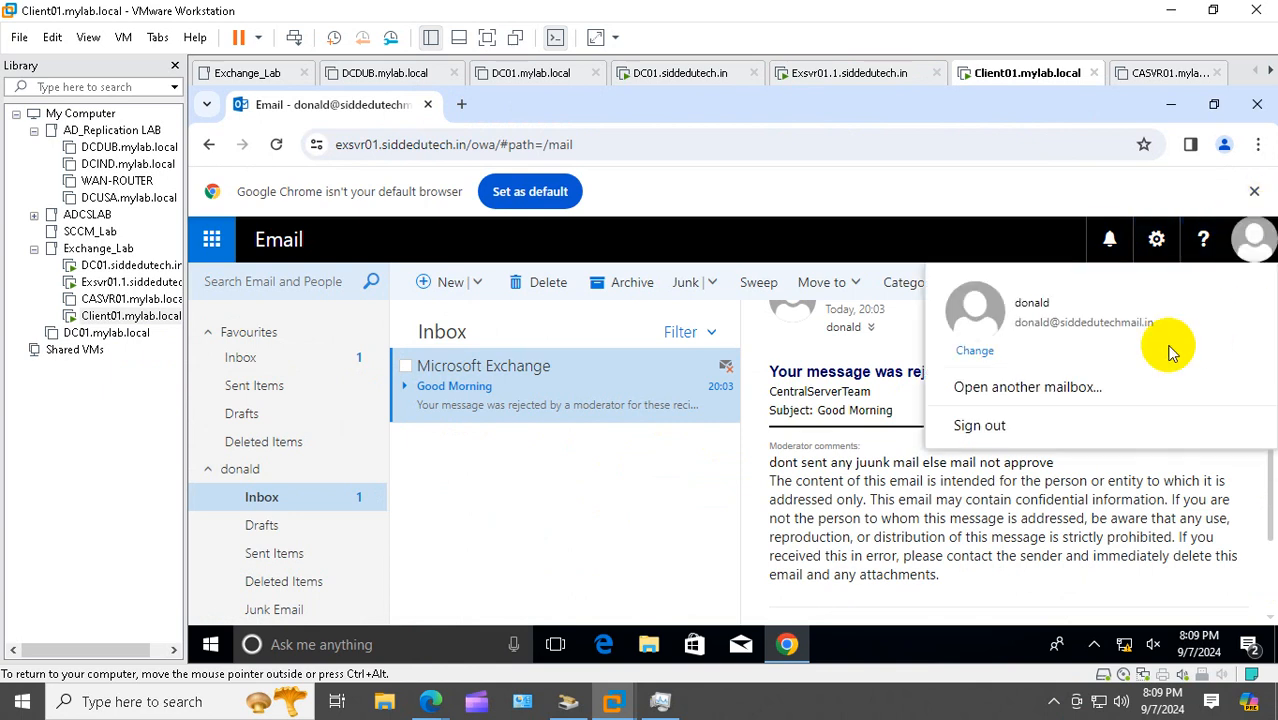
left_click(975, 442)
key("ctrl+v")
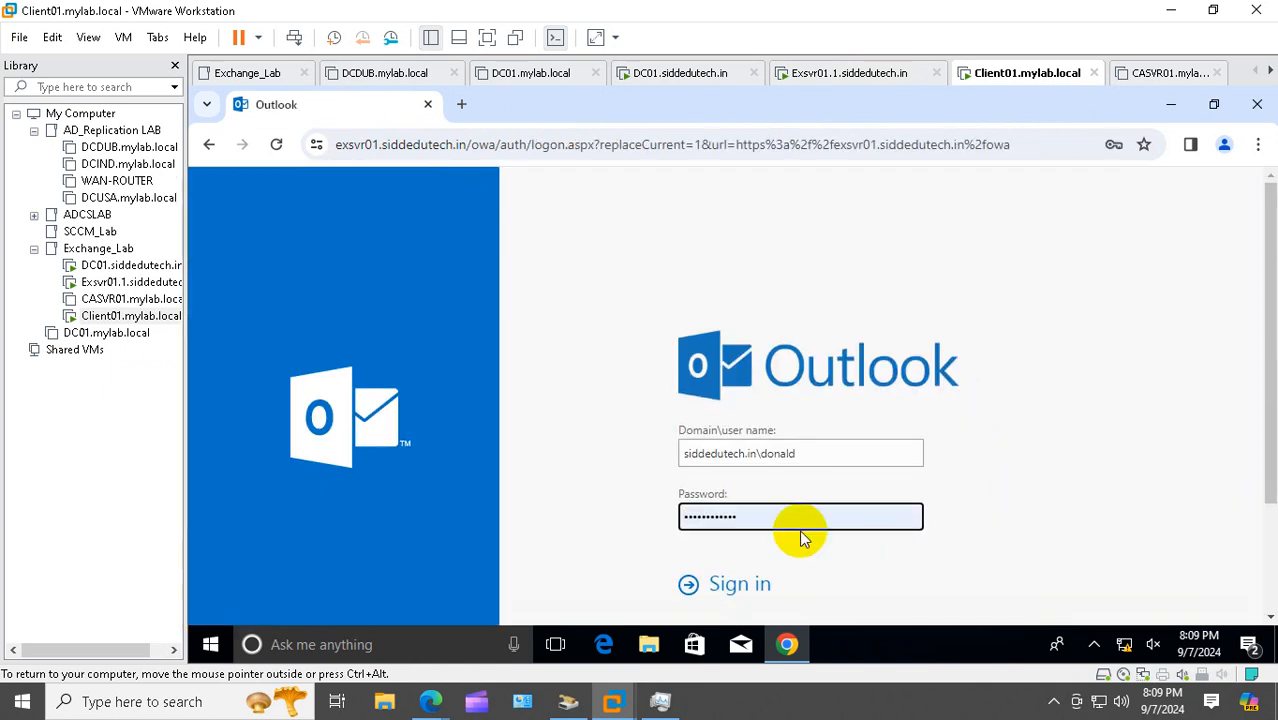
left_click(730, 583)
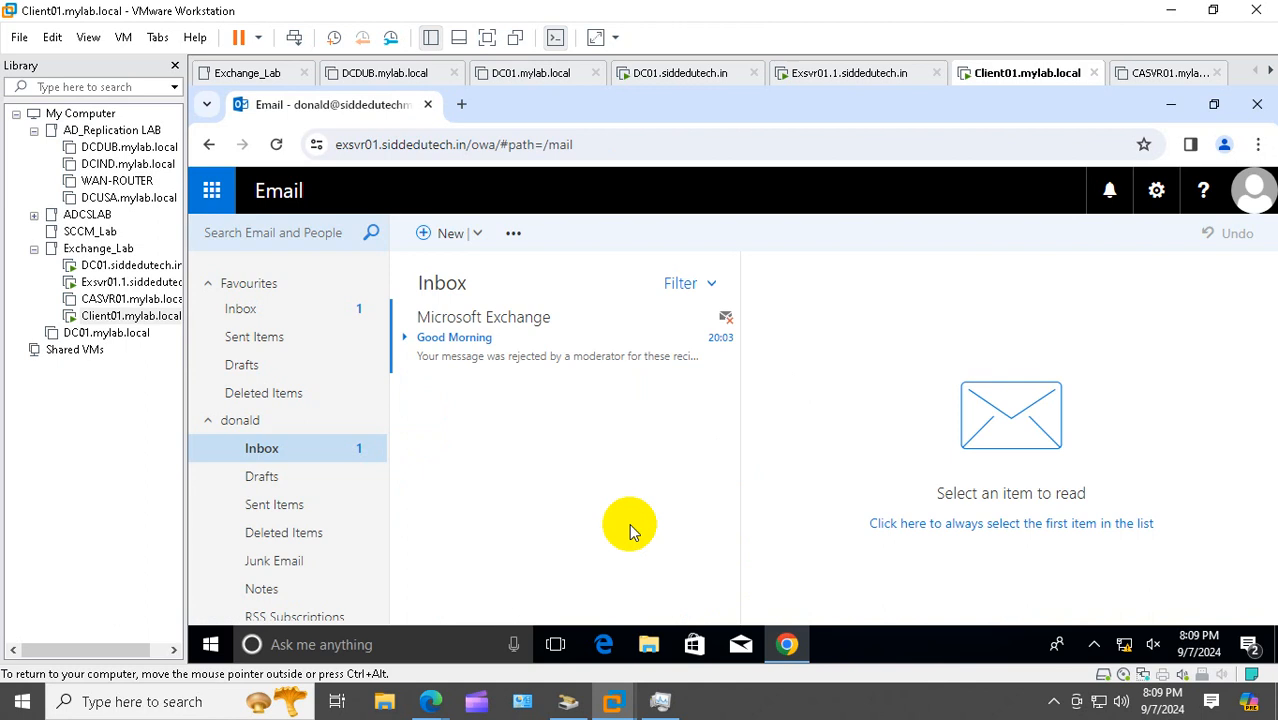
left_click(250, 312)
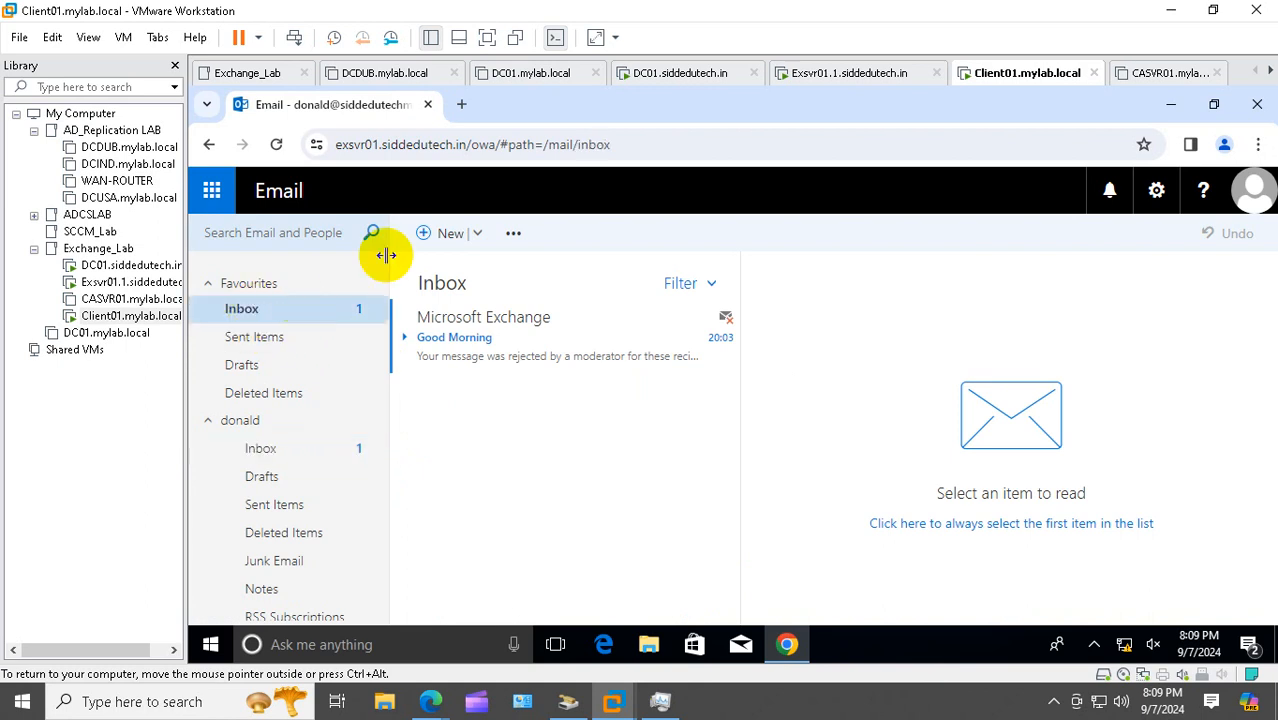
left_click(445, 233)
Address the new message to the external Gmail recipient, correcting the mistyped address
left_click(888, 285)
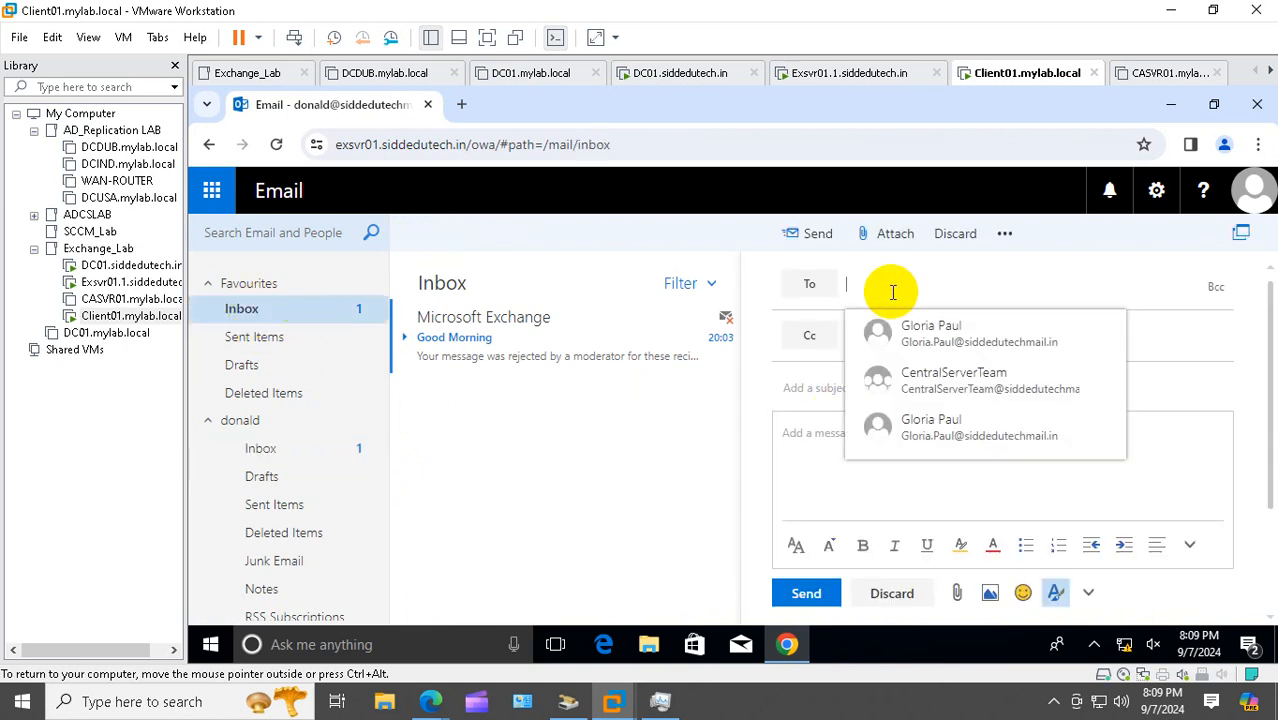
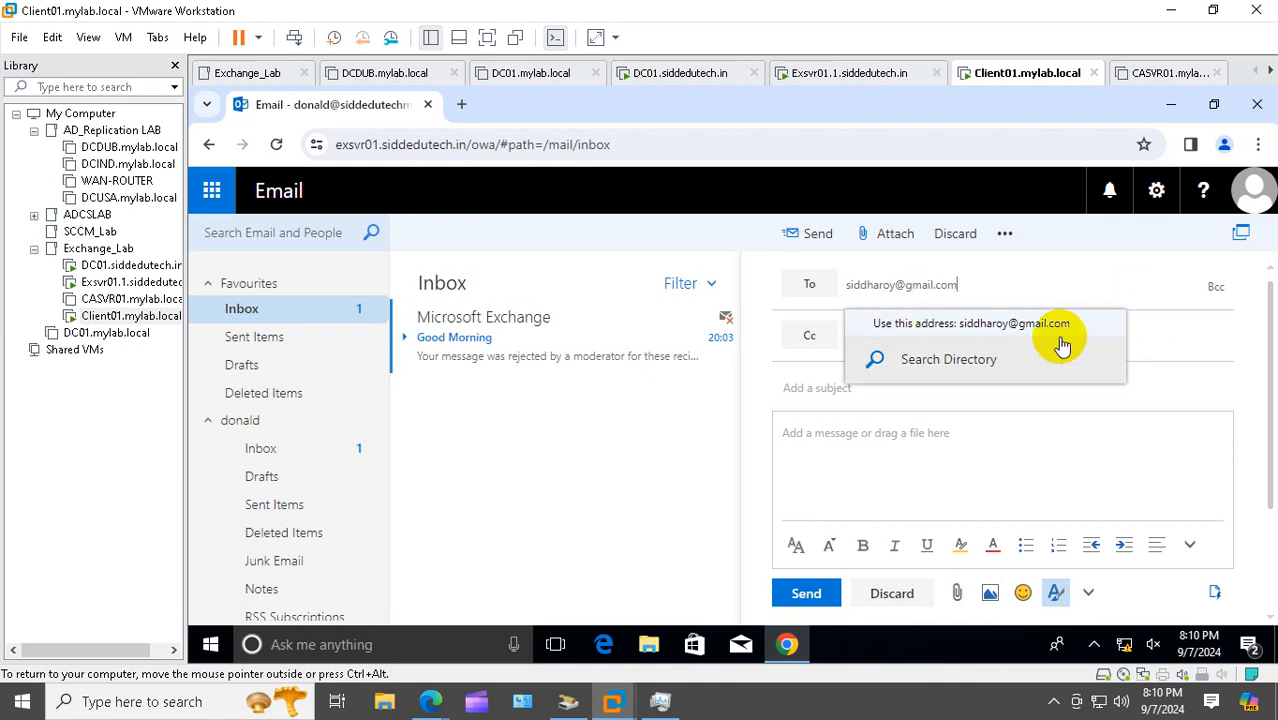
left_click(1013, 322)
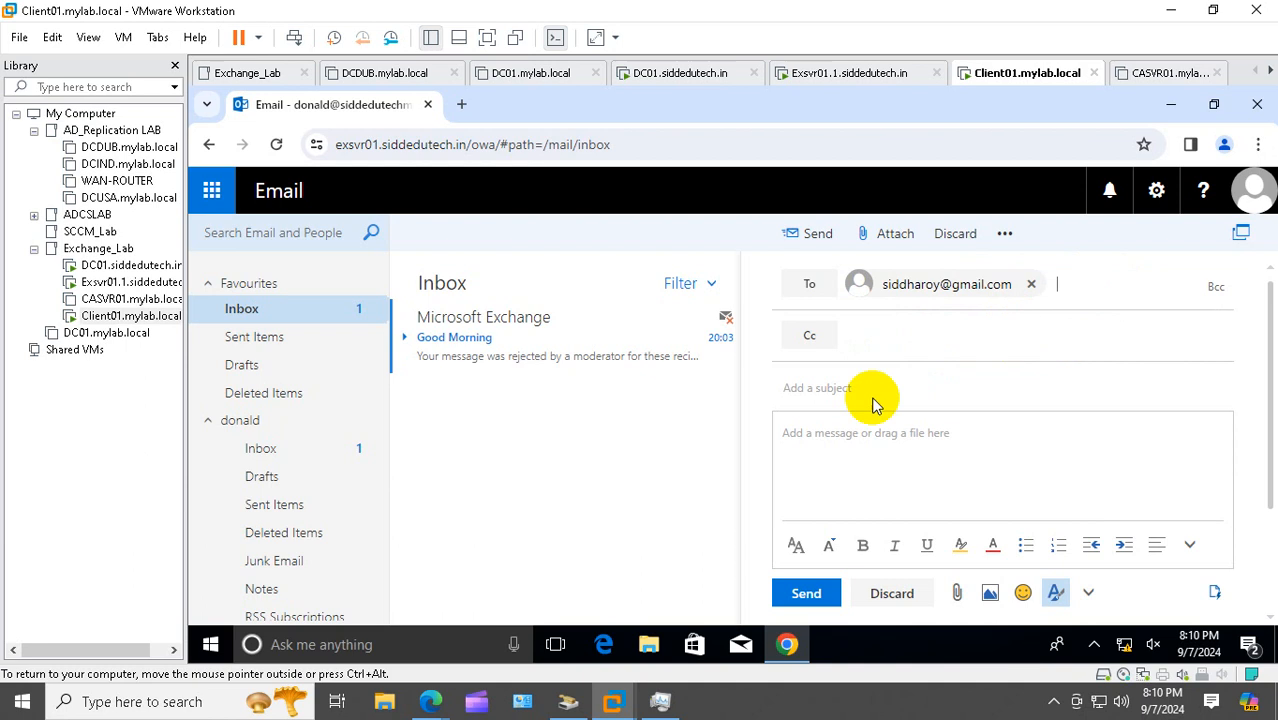
Add subject 'Offer later' and body 'Hi This is your offerletter. Kindly check and acknowledge', then send
left_click(841, 385)
type("O")
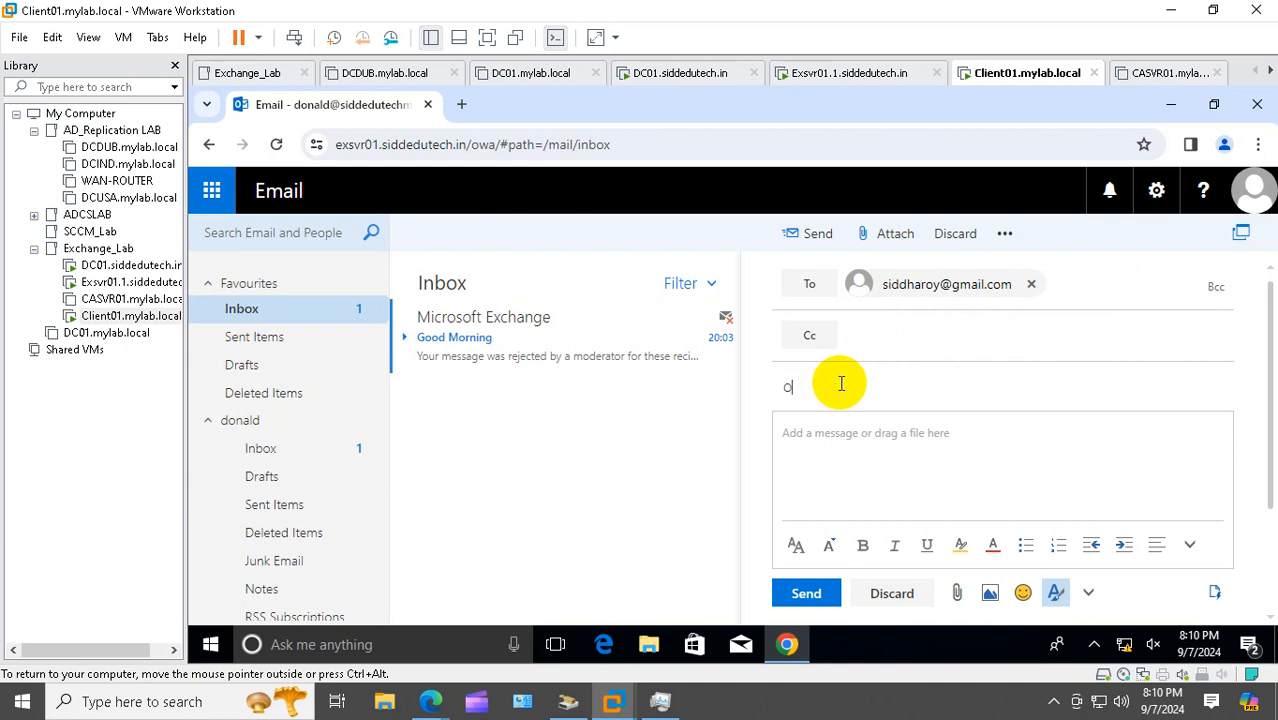
type("fferferlate")
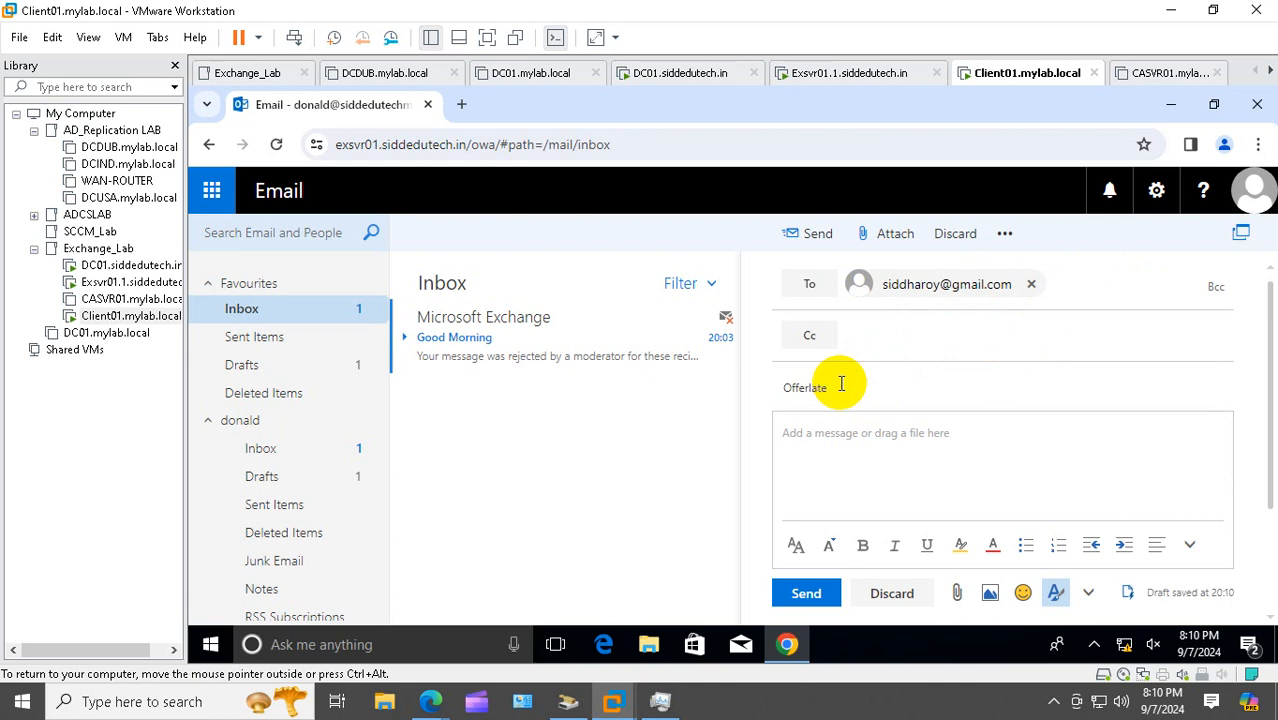
type("r")
left_click(807, 389)
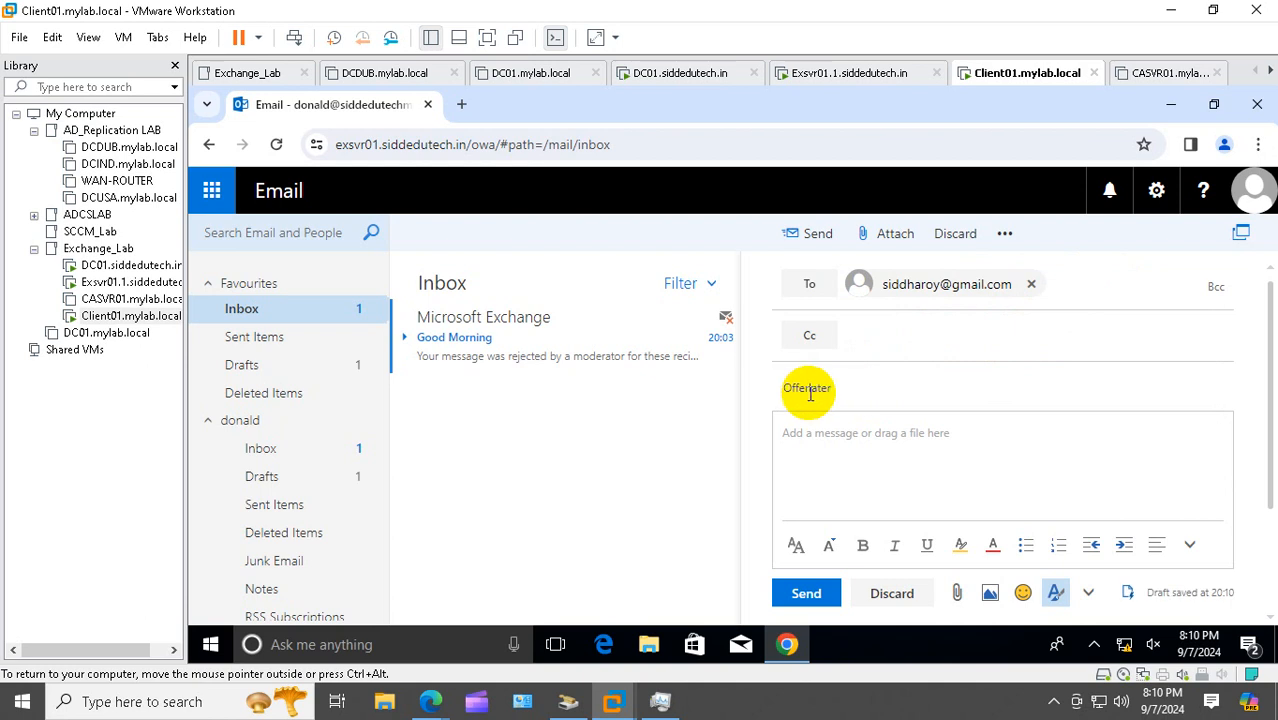
left_click(836, 453)
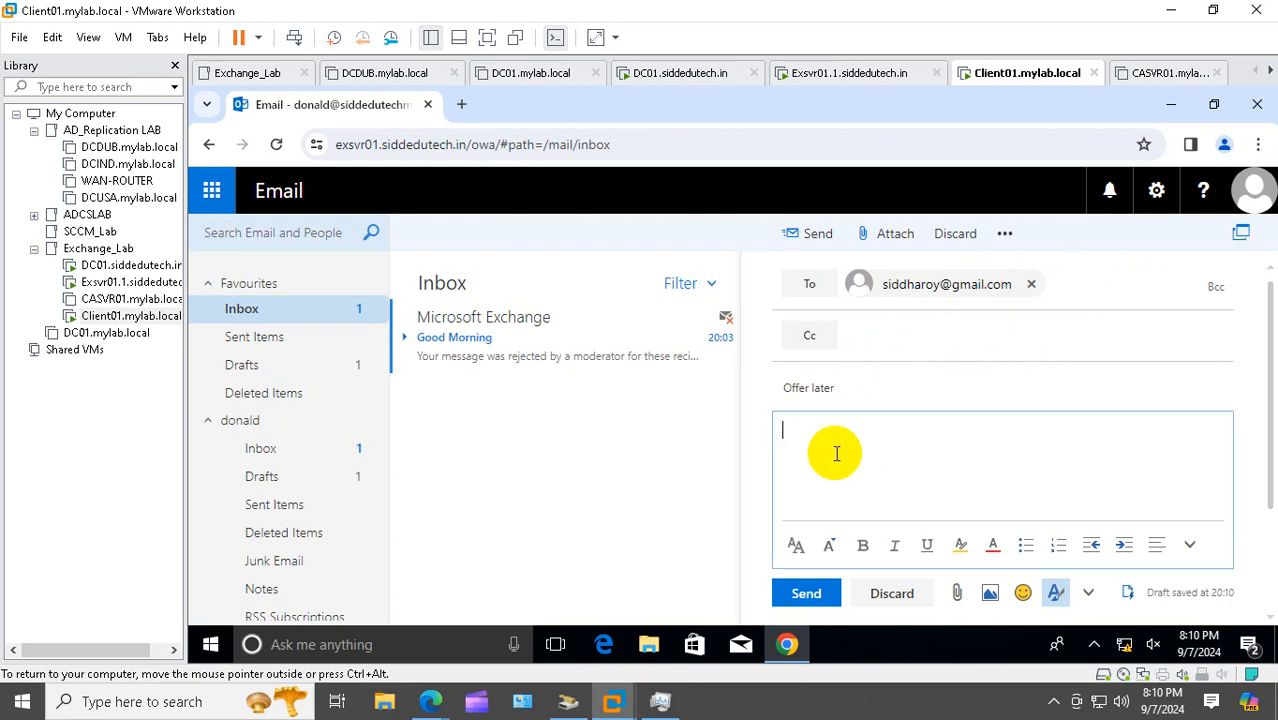
type("Hi This is your offerletter")
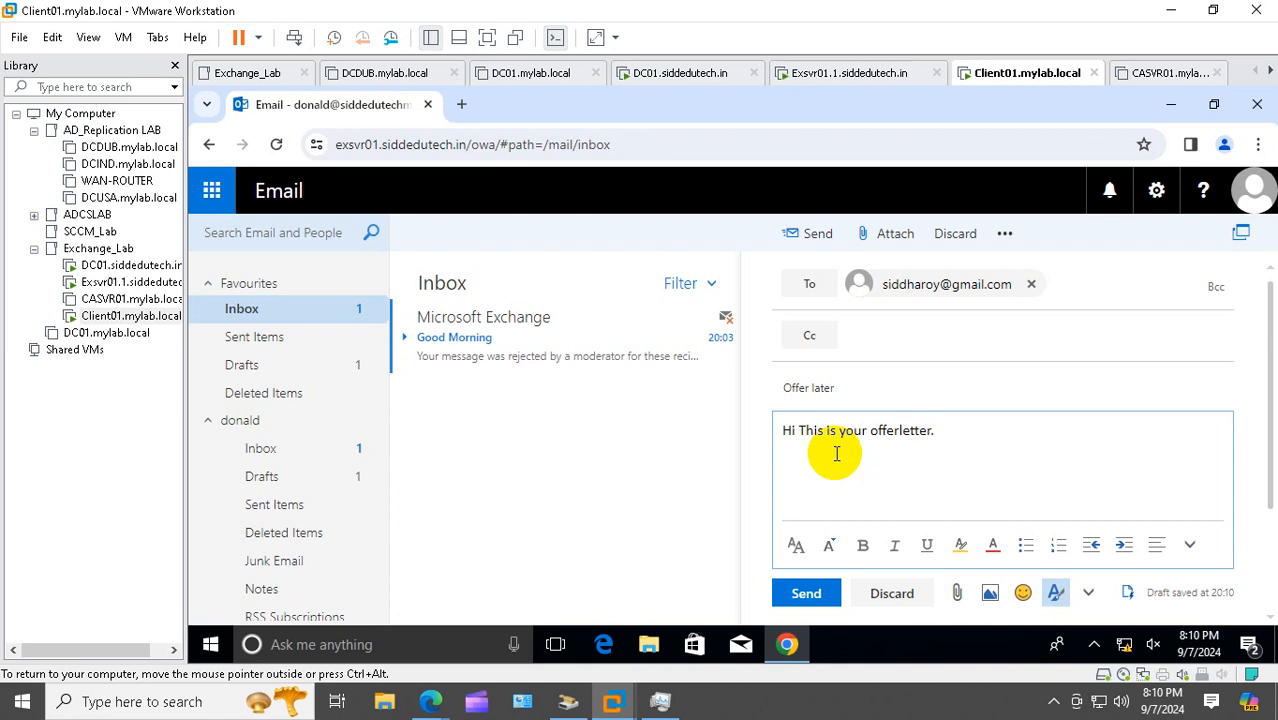
type(". Kindly check and ")
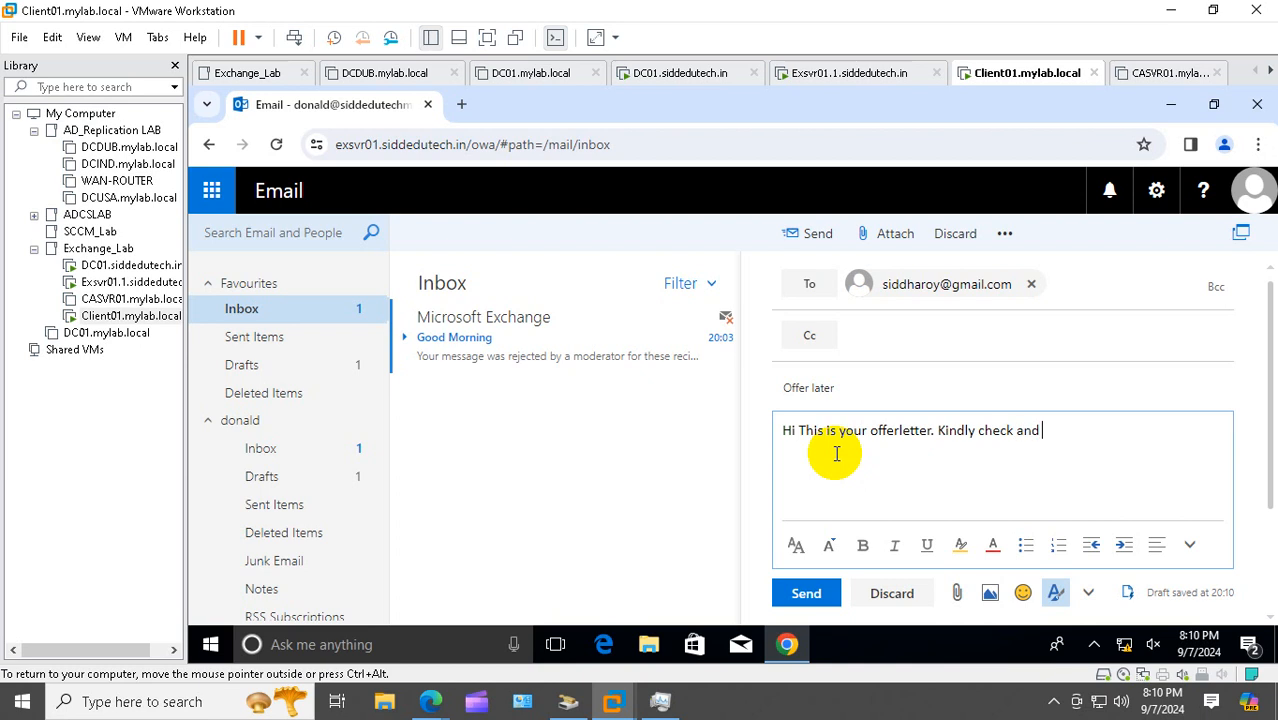
type("acknowledge")
left_click(802, 594)
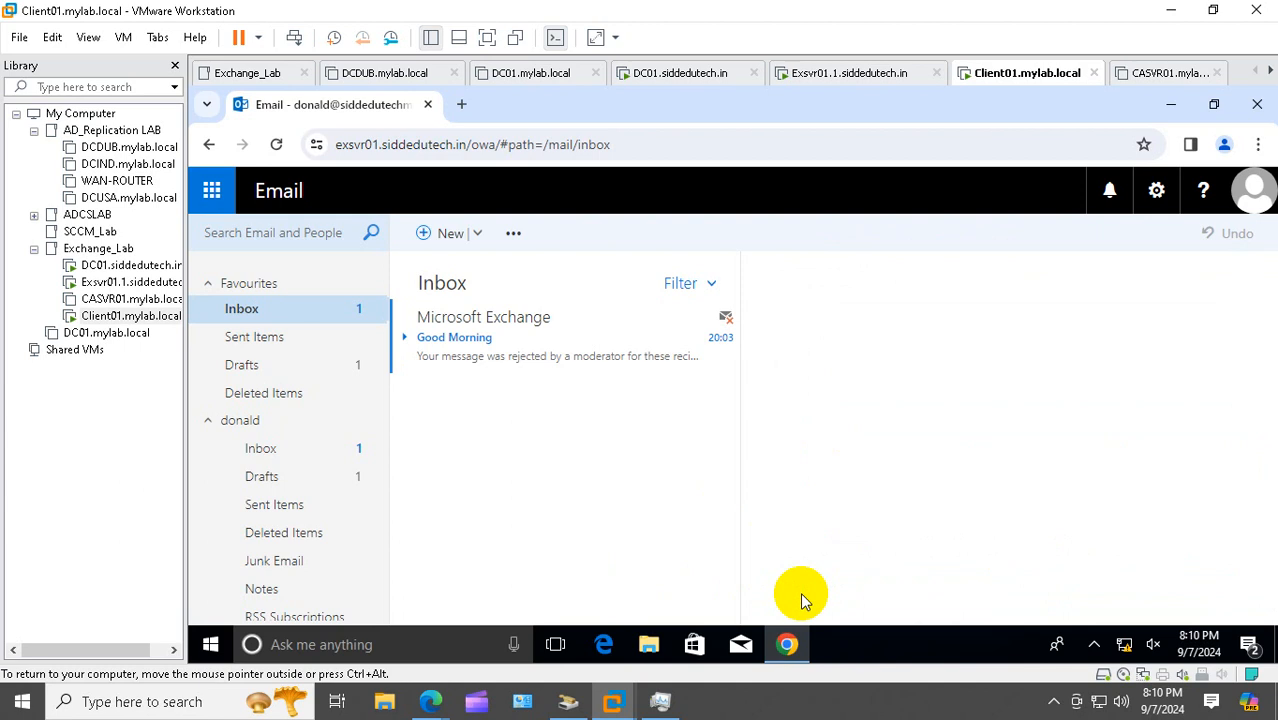
Sign the current user out of Windows on Client01
left_click(210, 648)
right_click(210, 648)
mouse_move(371, 597)
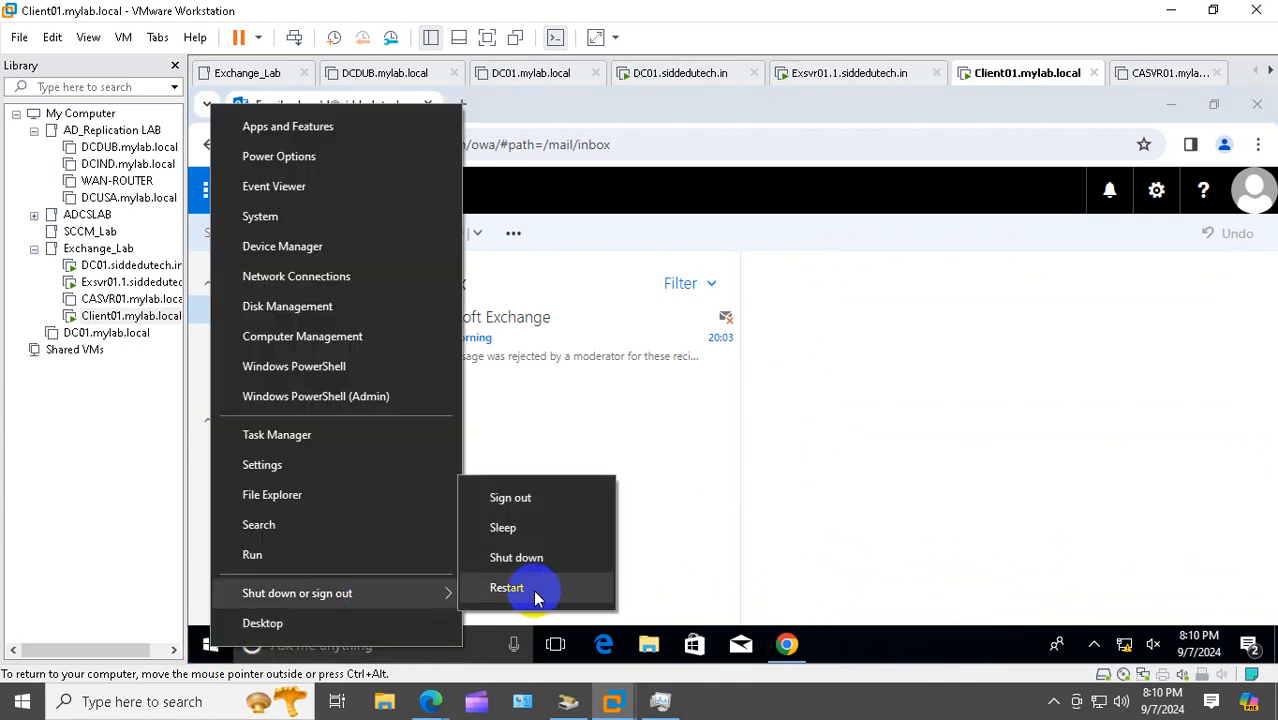
left_click(561, 509)
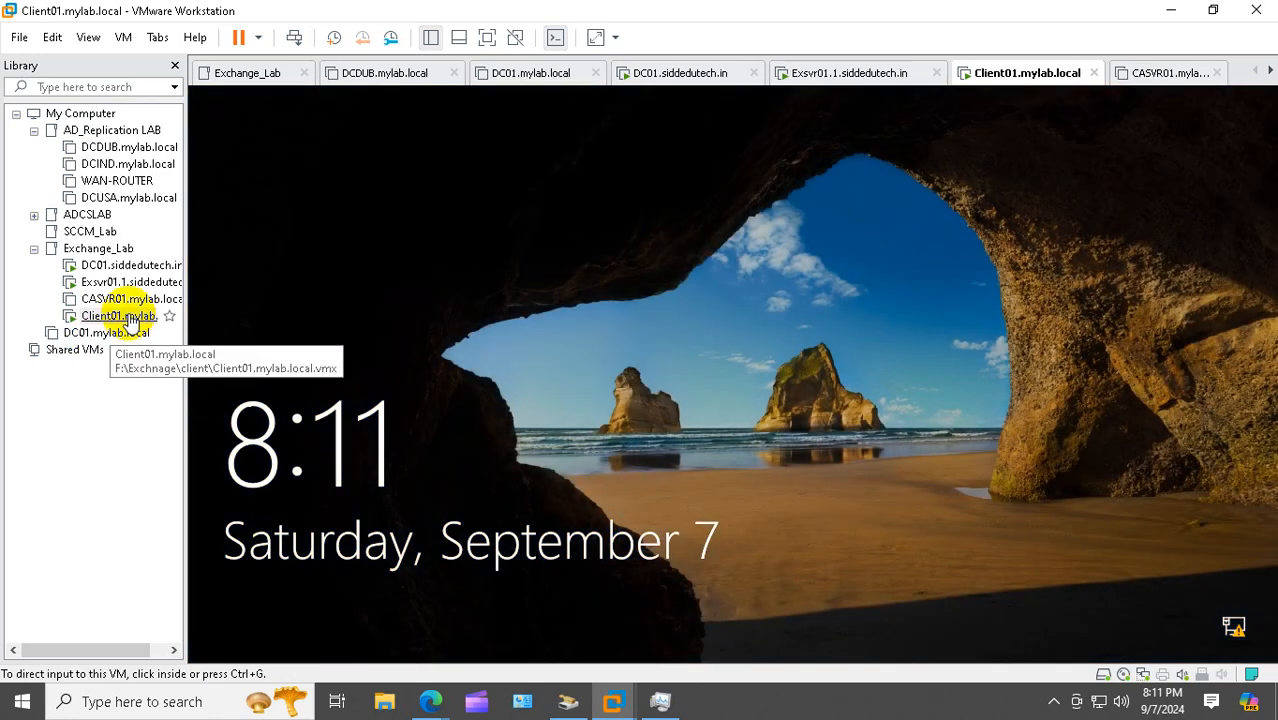
Sign in to Windows through Other user with the approver's domain account and password
right_click(130, 316)
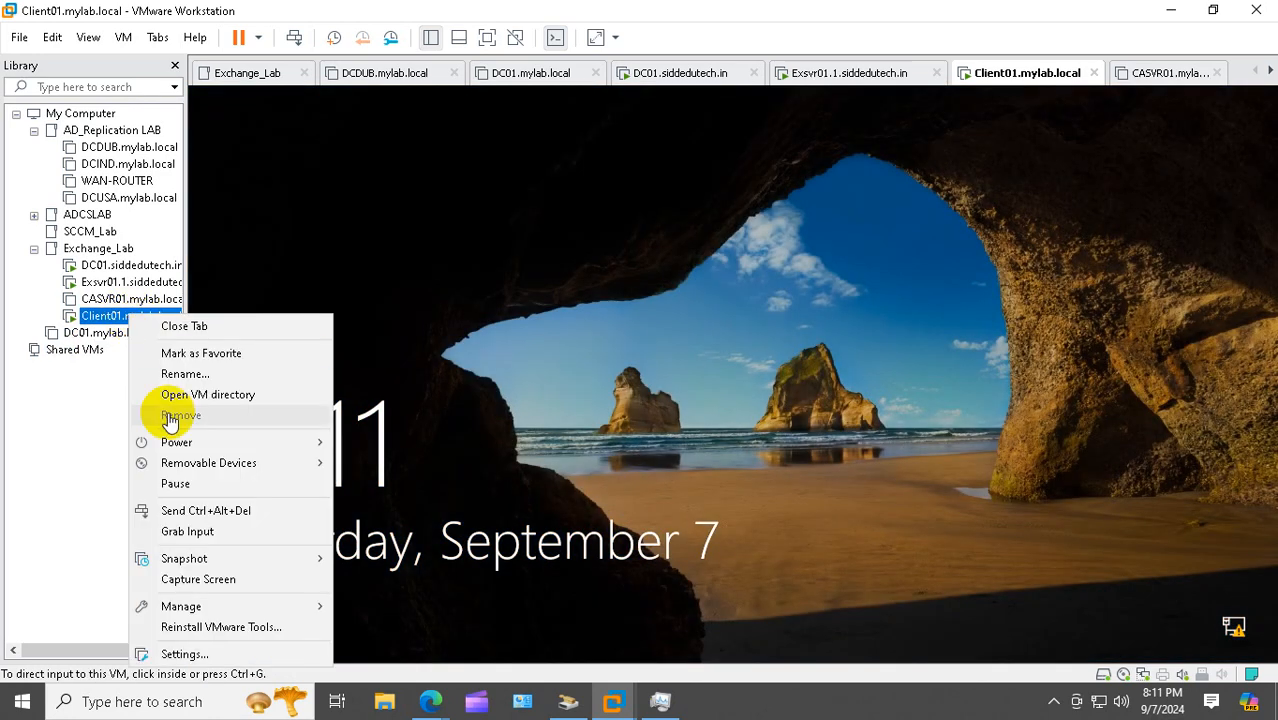
left_click(205, 512)
left_click(306, 615)
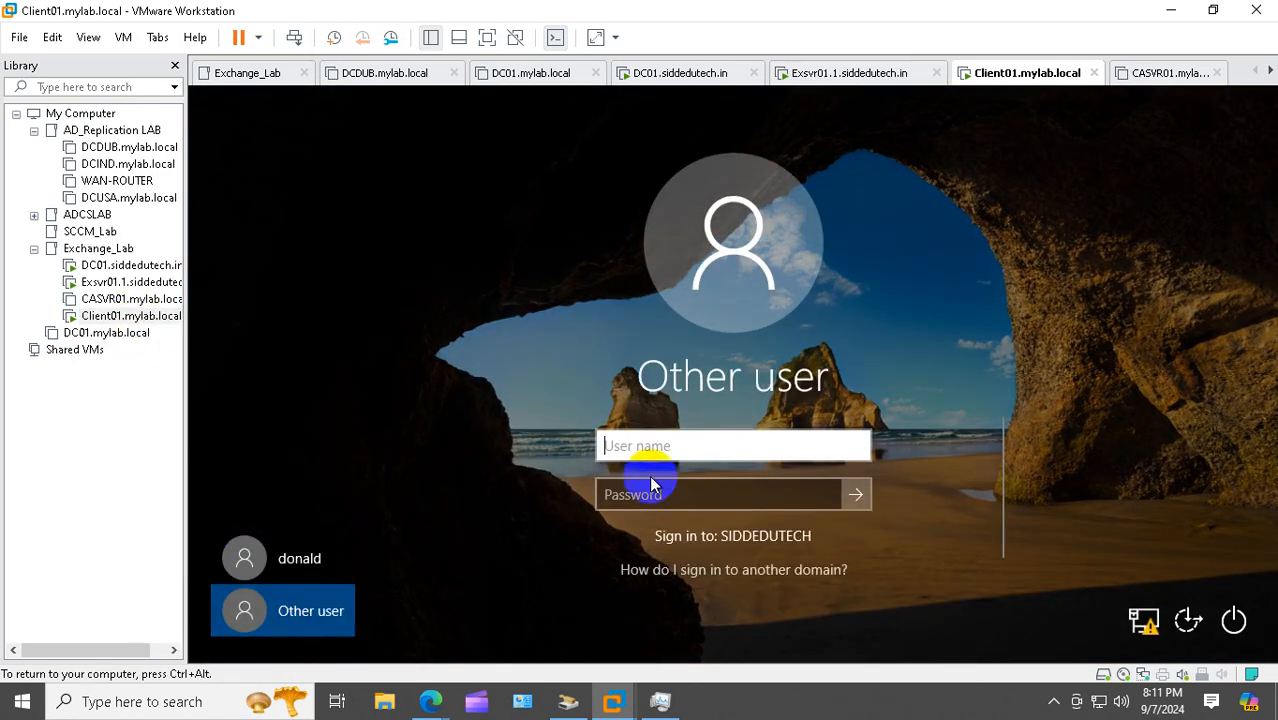
left_click(642, 499)
type("gopal")
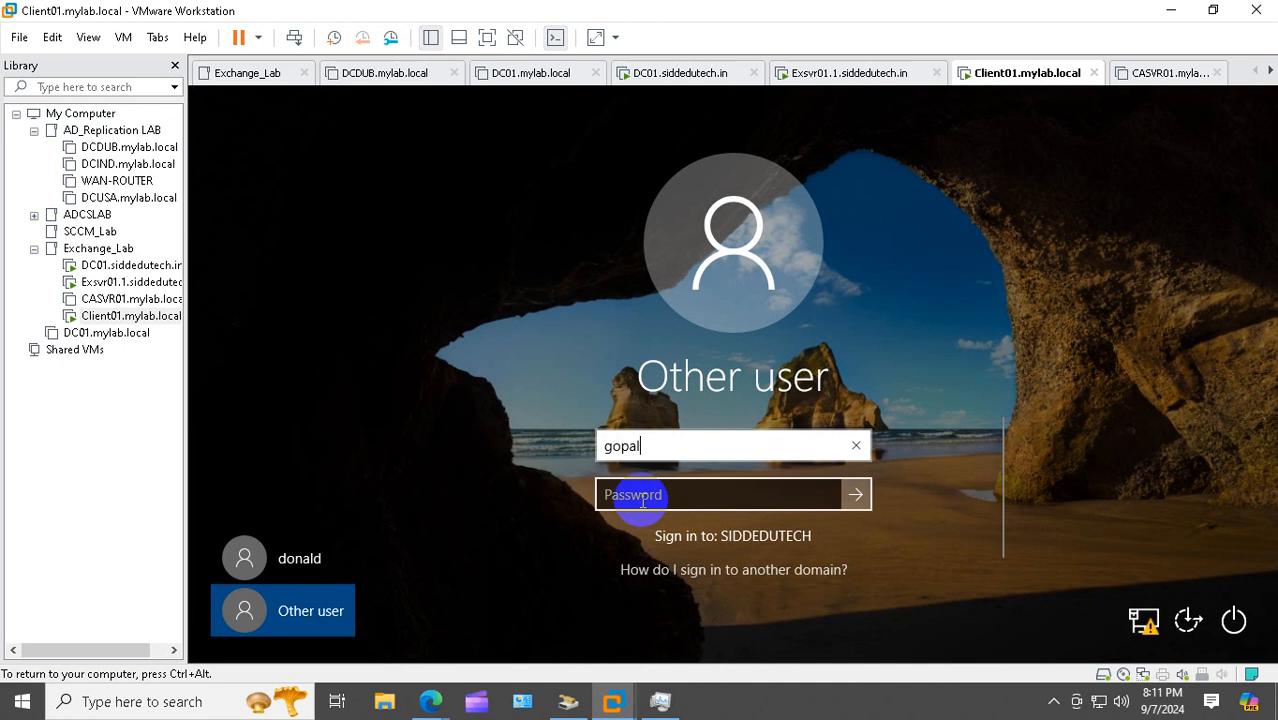
left_click(642, 499)
type("********")
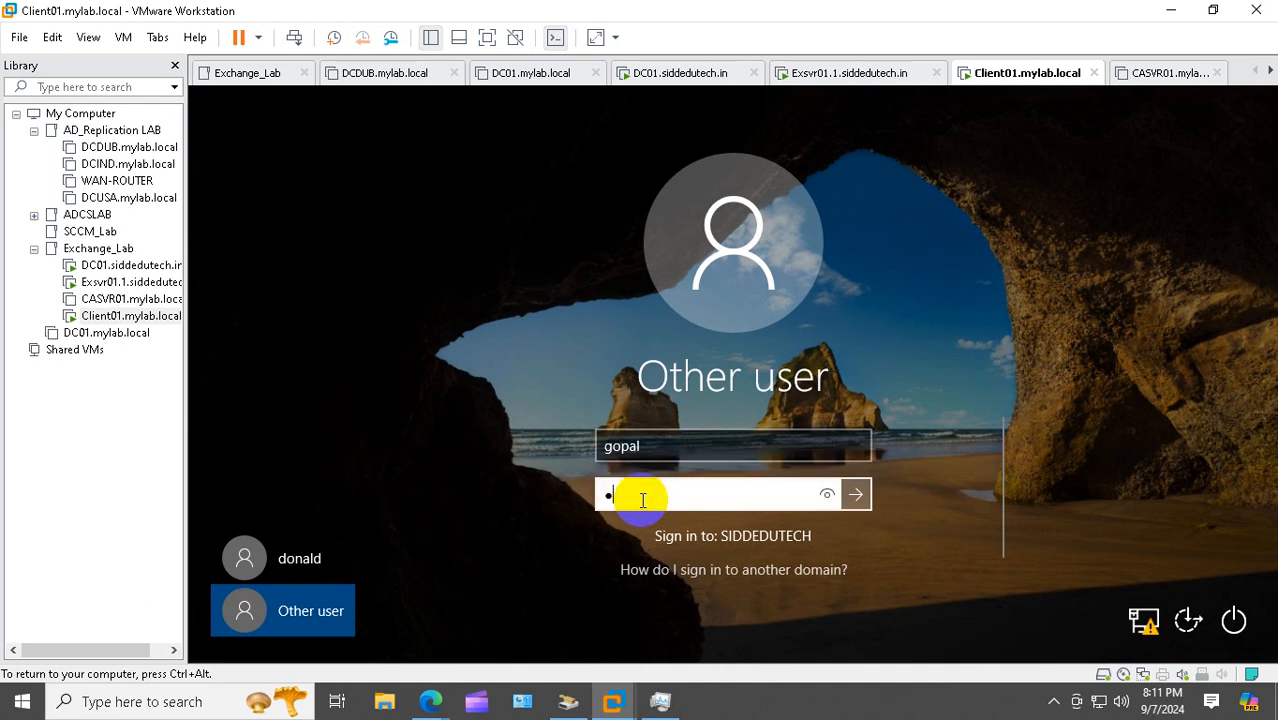
type("******")
key("Return")
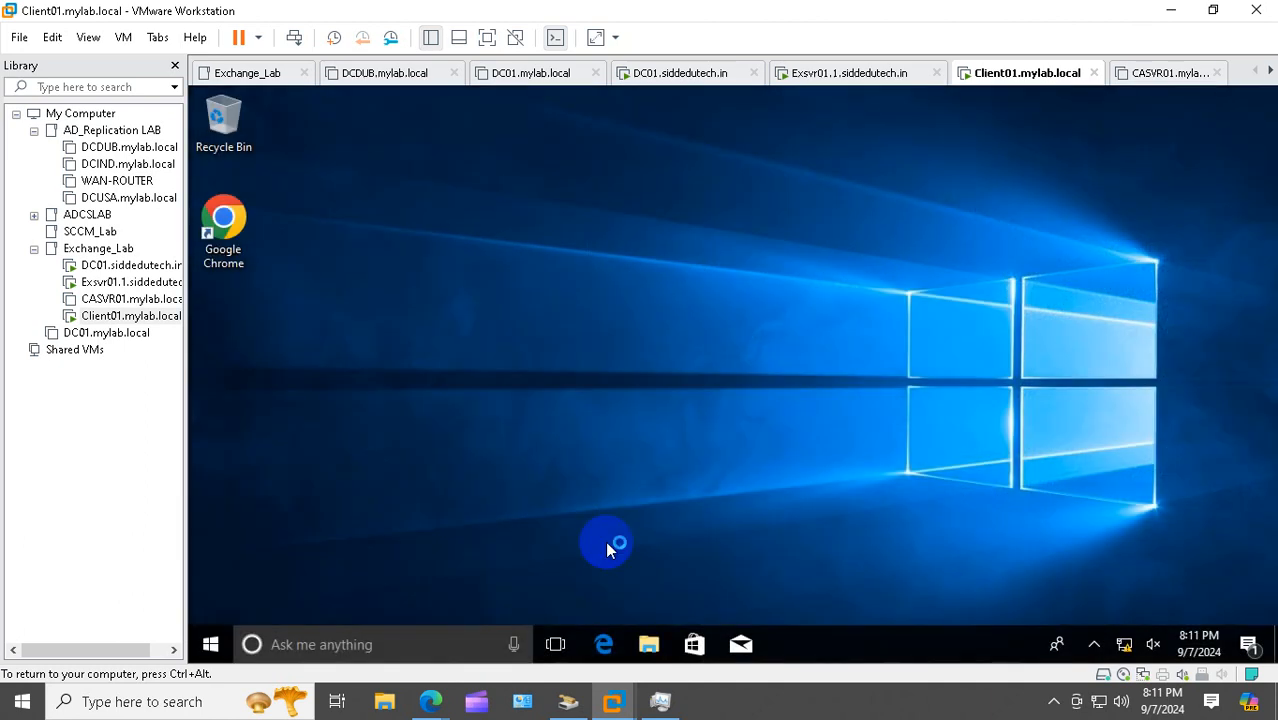
Launch Chrome and sign in to Outlook on the web as the approver
double_click(232, 234)
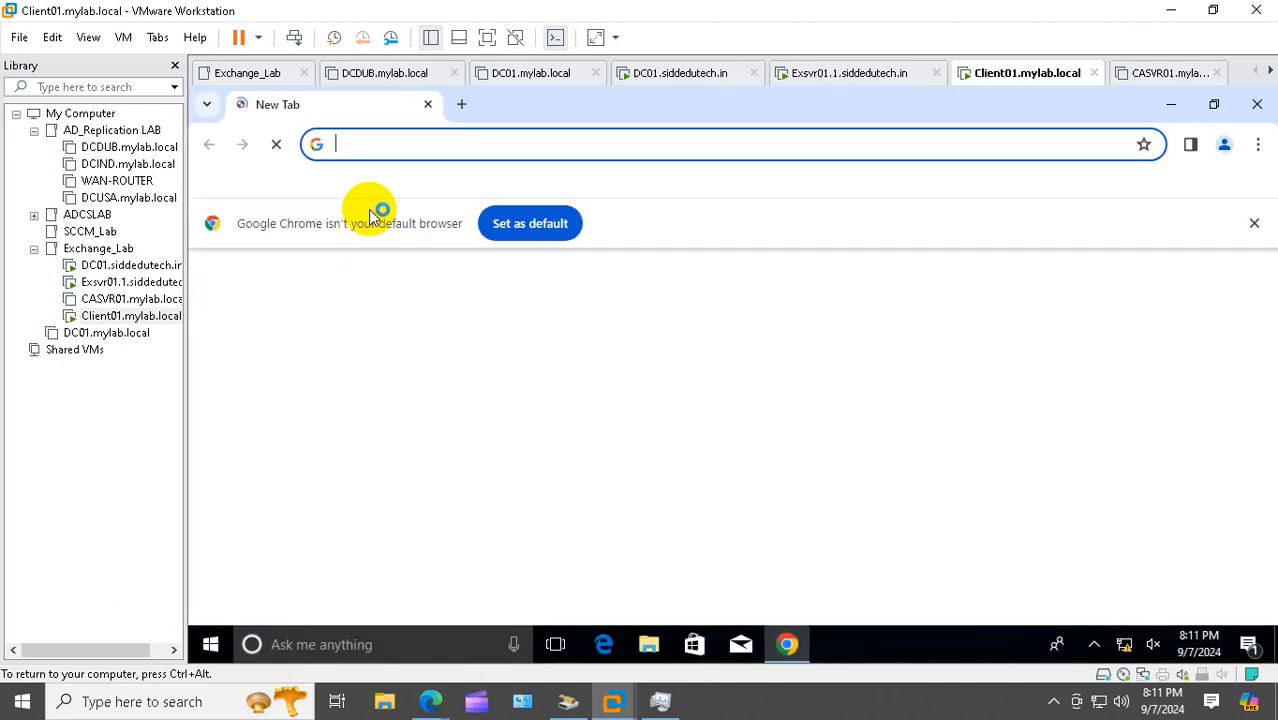
left_click(574, 530)
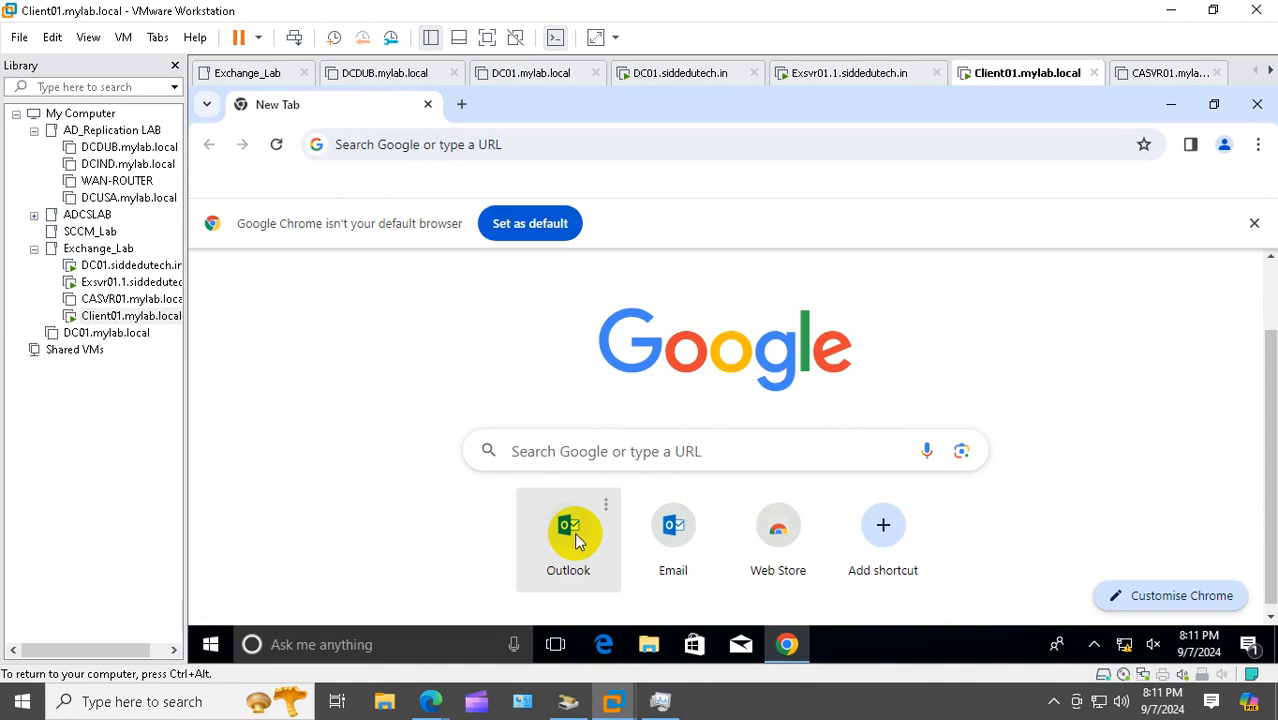
scroll(711, 540, "down", 2)
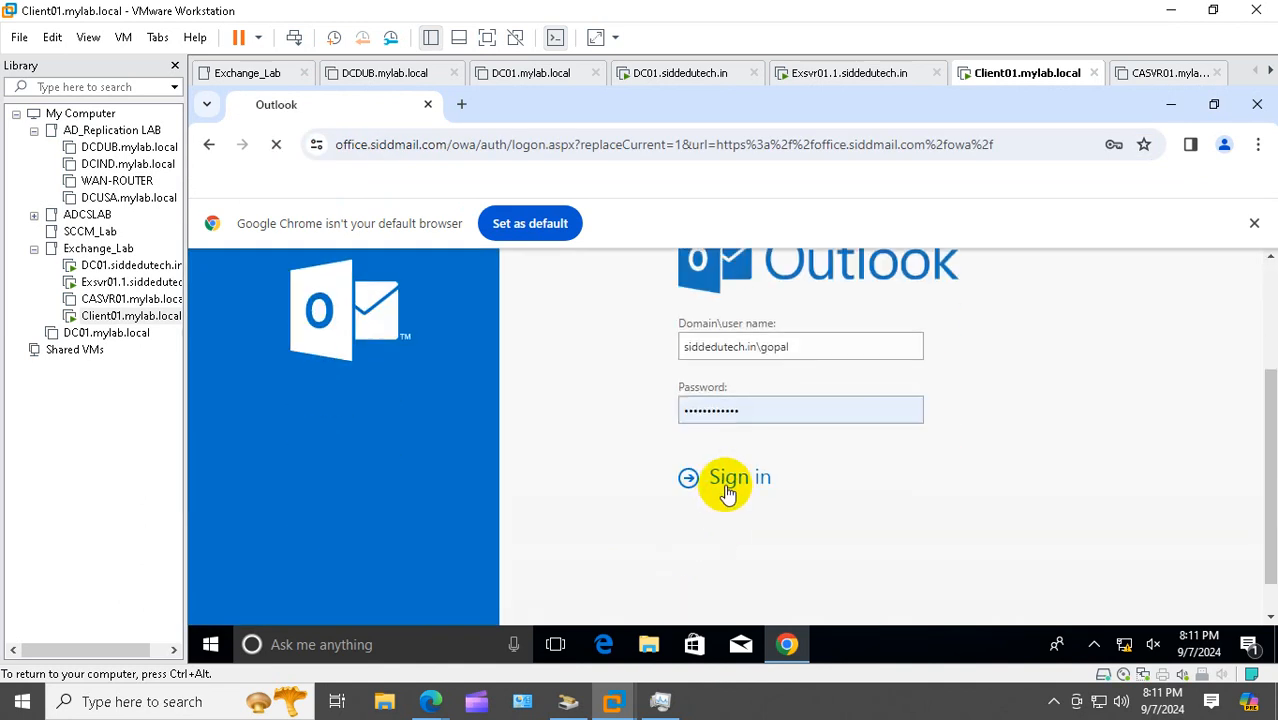
left_click(726, 486)
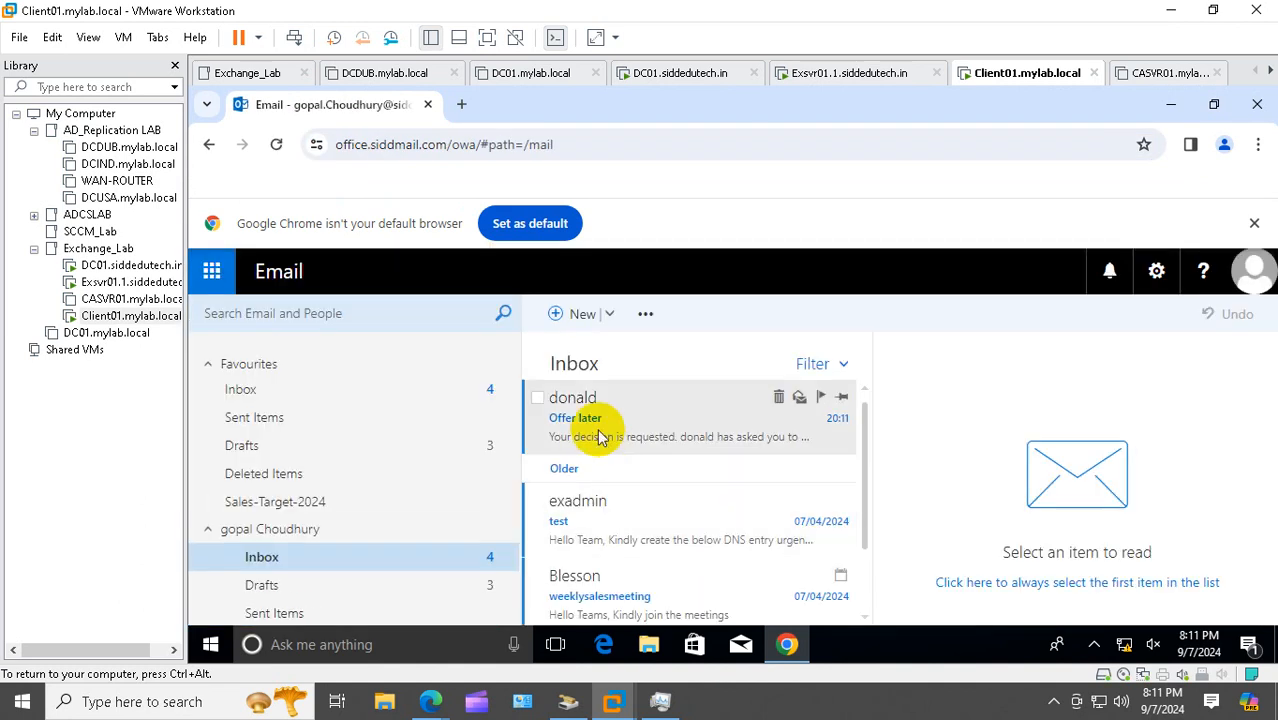
Open the 'Offer later' approval request and scroll through its offer-letter preview
left_click(590, 418)
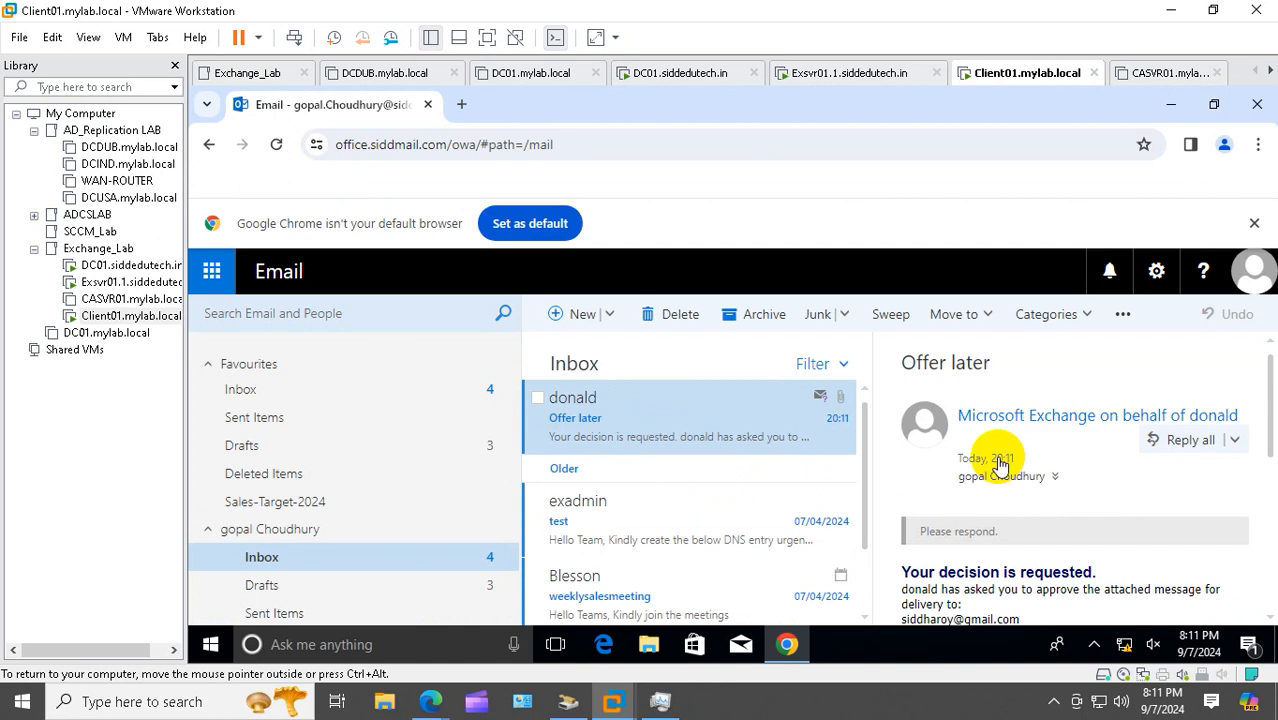
scroll(1161, 472, "down", 1)
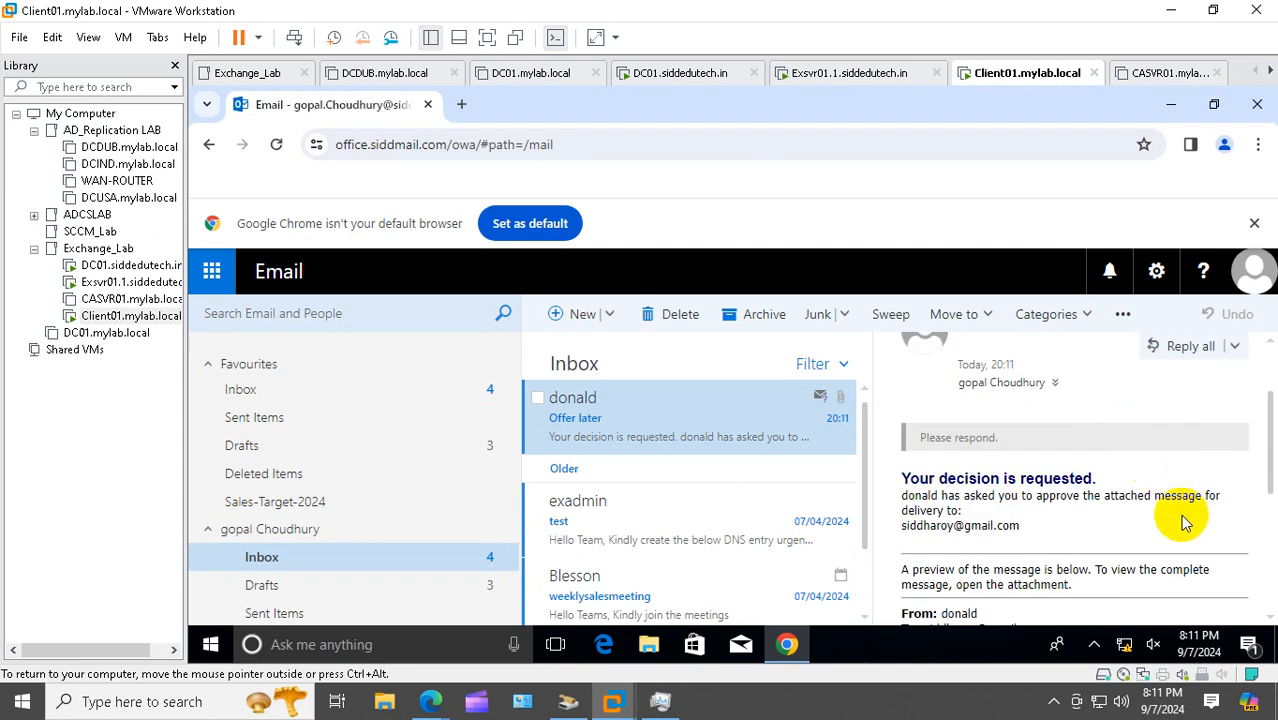
scroll(1180, 520, "down", 2)
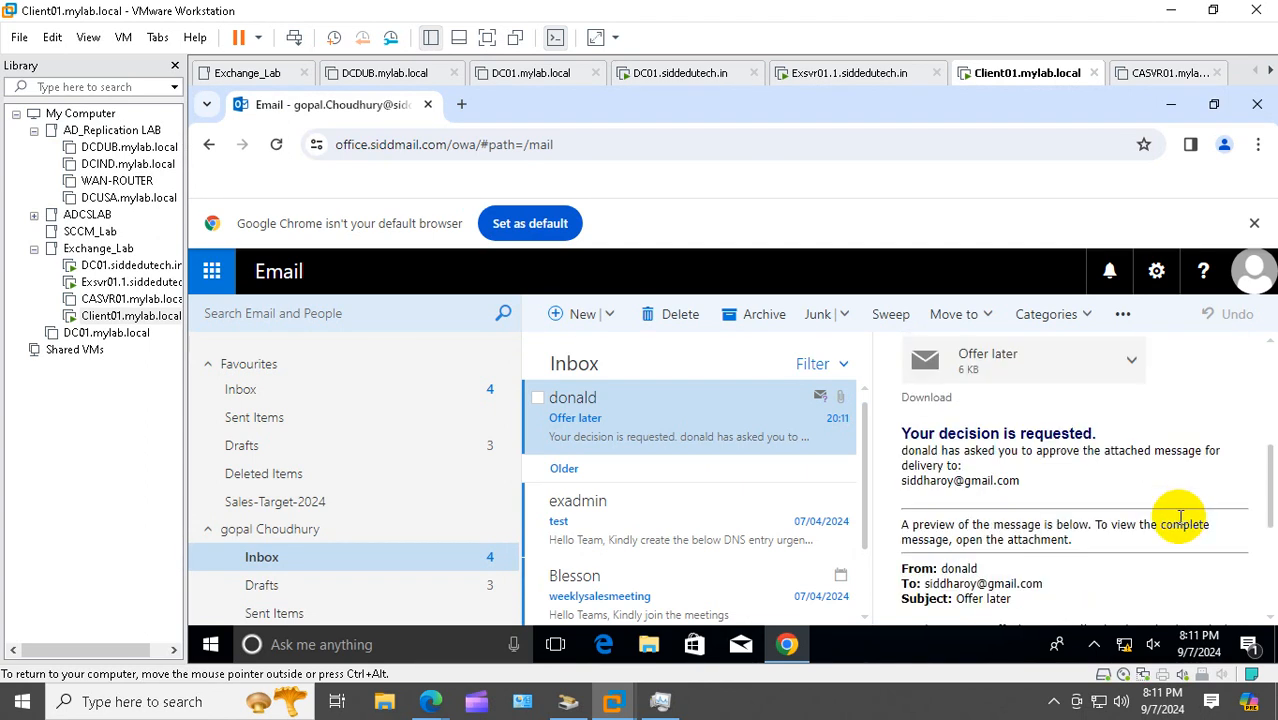
scroll(1135, 522, "down", 3)
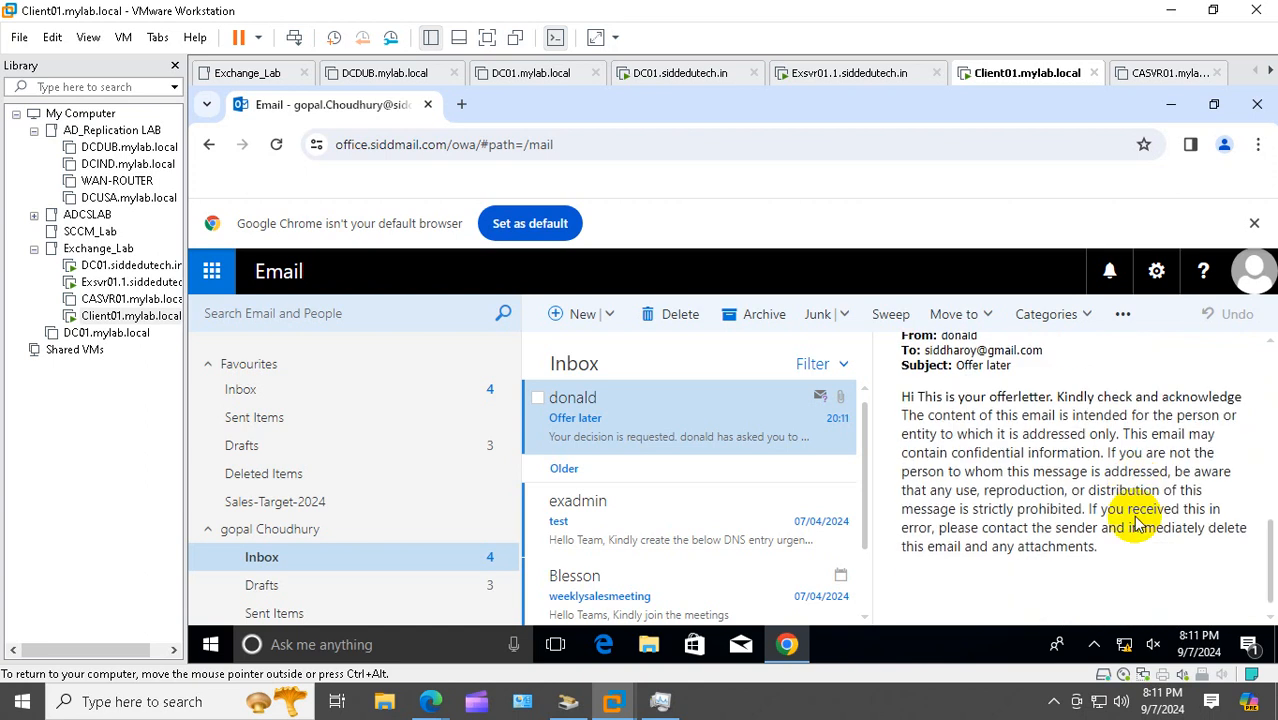
scroll(1135, 522, "up", 2)
scroll(1135, 522, "down", 2)
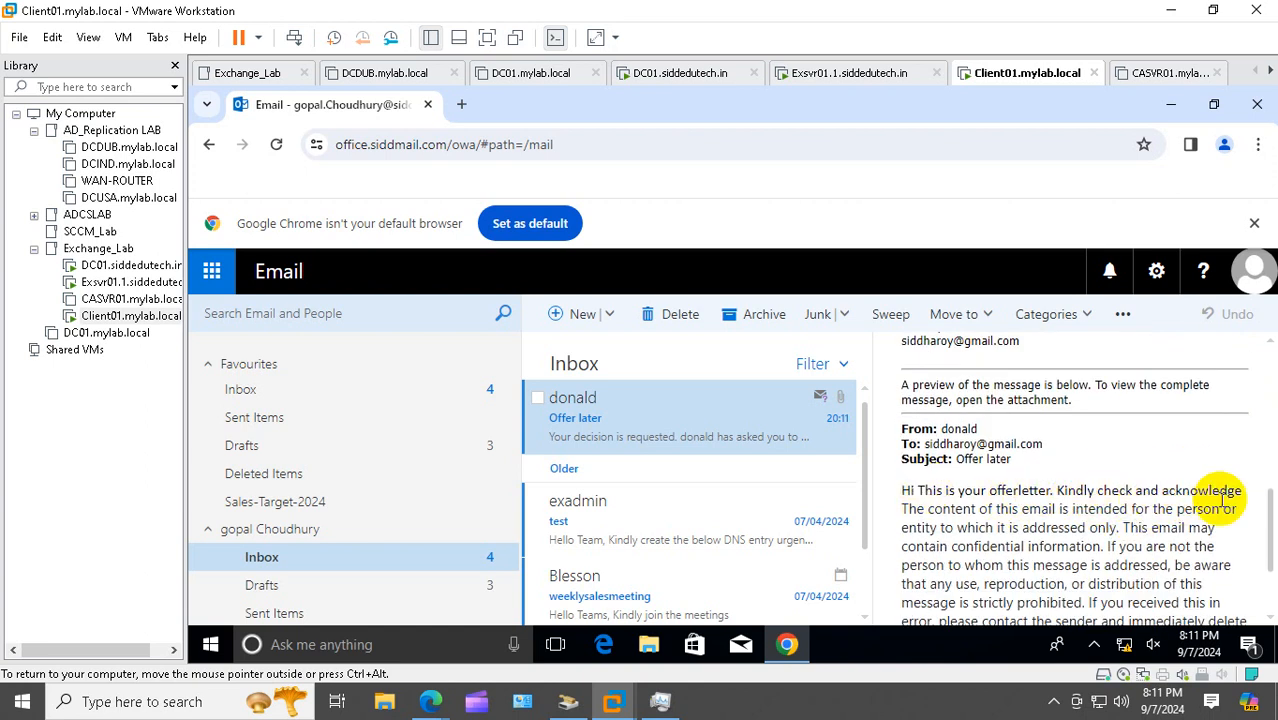
scroll(1118, 500, "up", 4)
scroll(1118, 500, "up", 4)
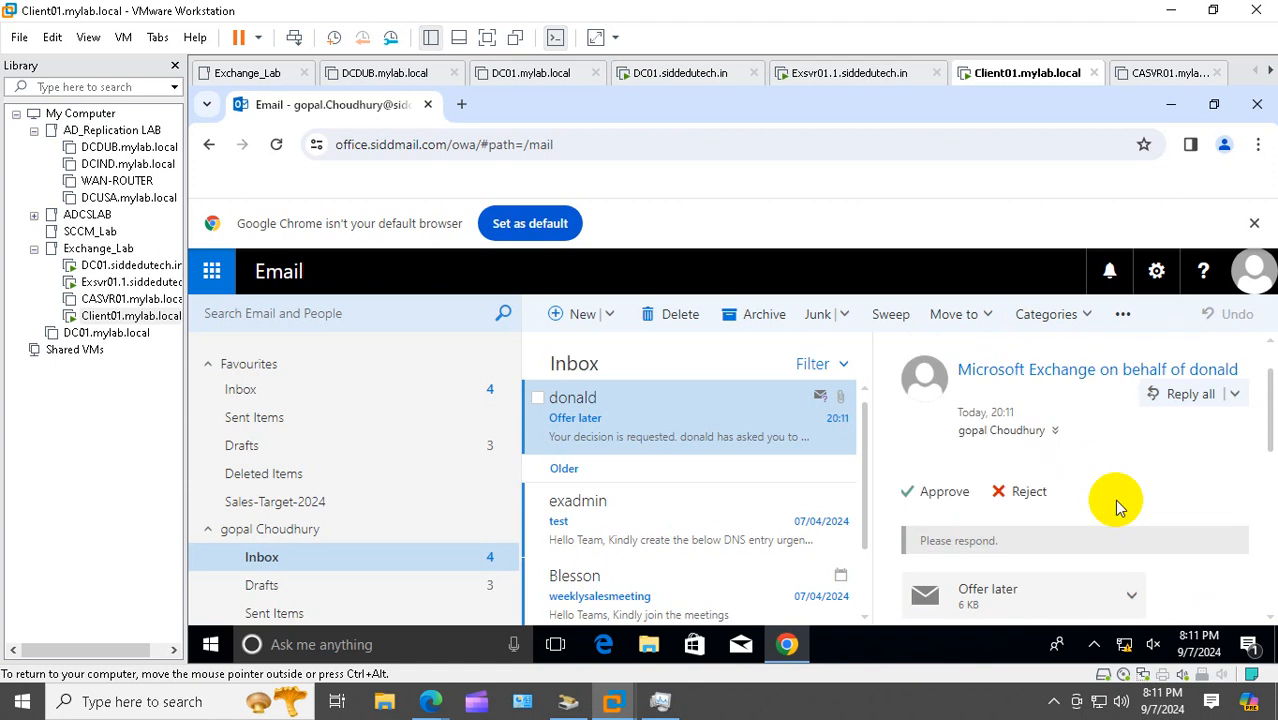
Approve the held 'Offer later' message so the request leaves the Inbox
left_click(945, 493)
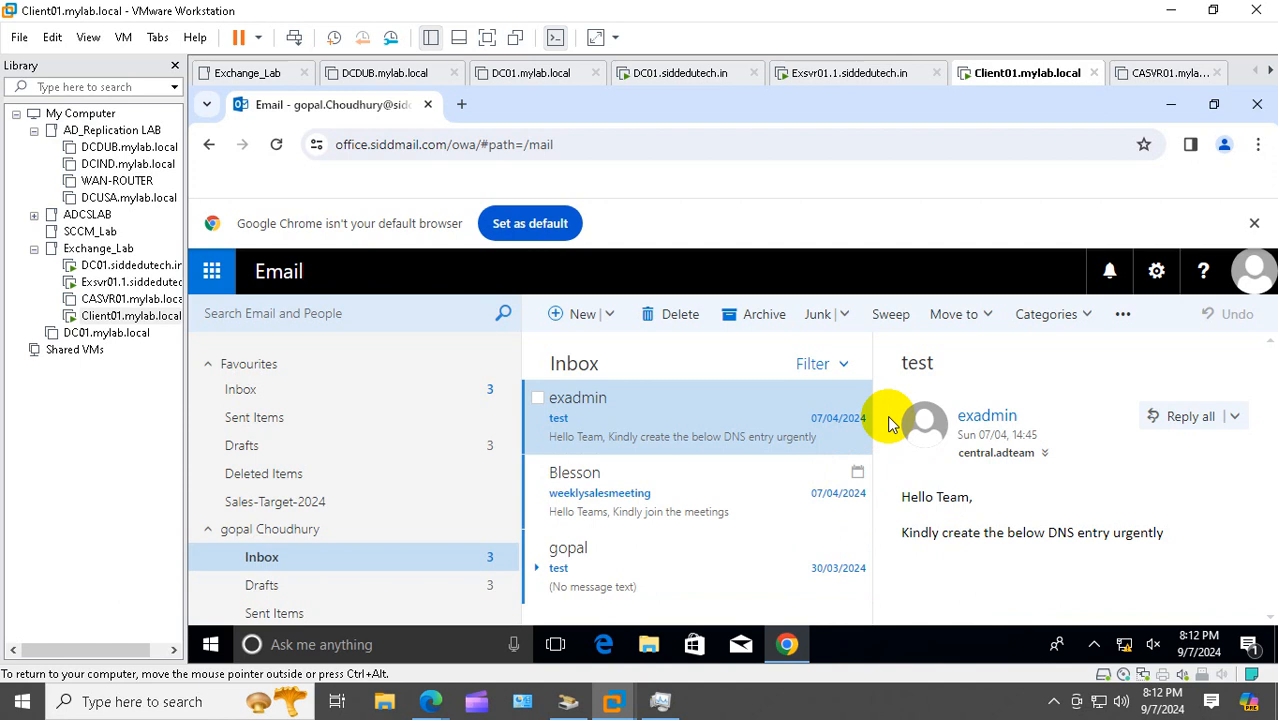
mouse_move(842, 401)
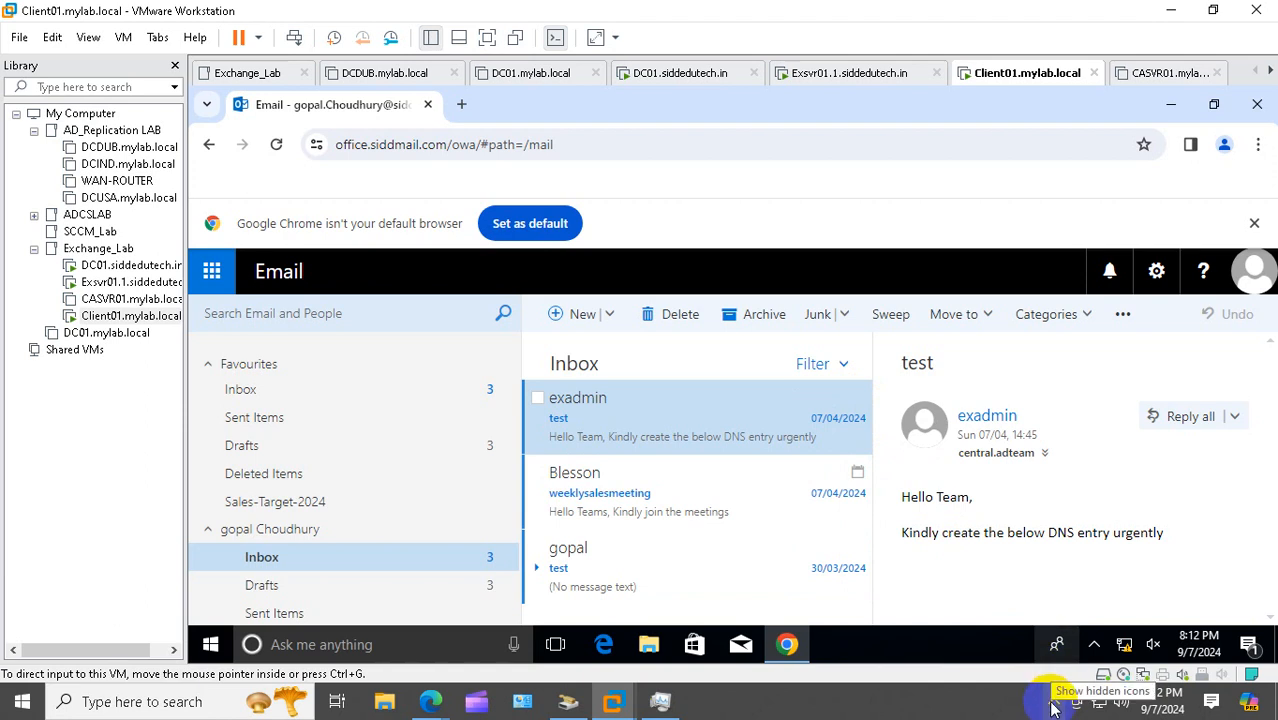
left_click(1052, 706)
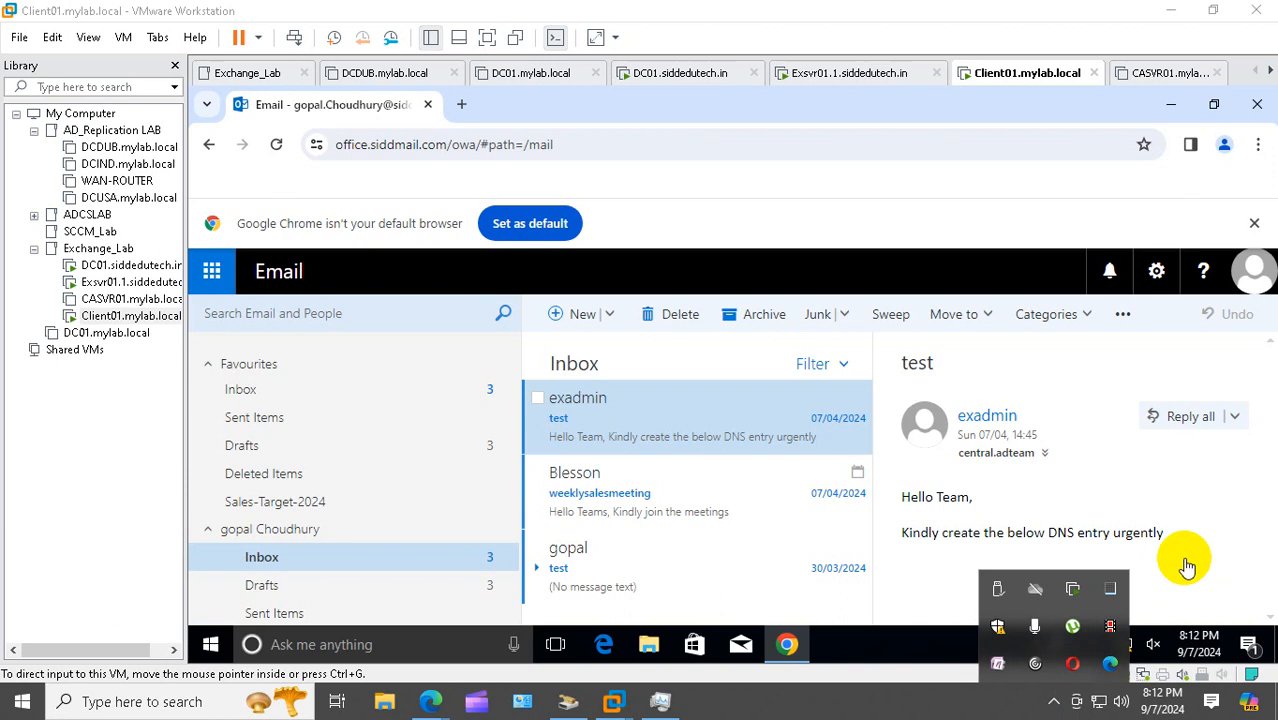